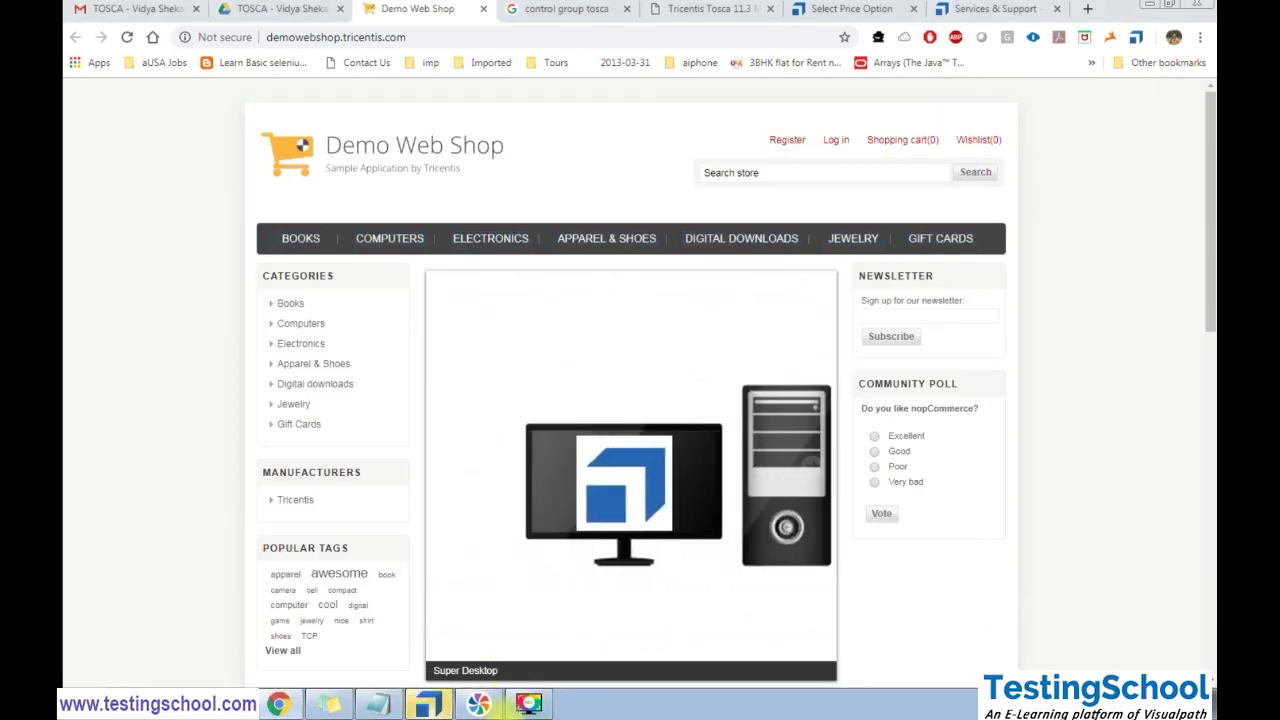
Switch to Tosca Commander and rename the Demo Web Shop module in the DemoWebShop folder as Header Links
{"action": "left_click", "coordinate": [428, 704]}
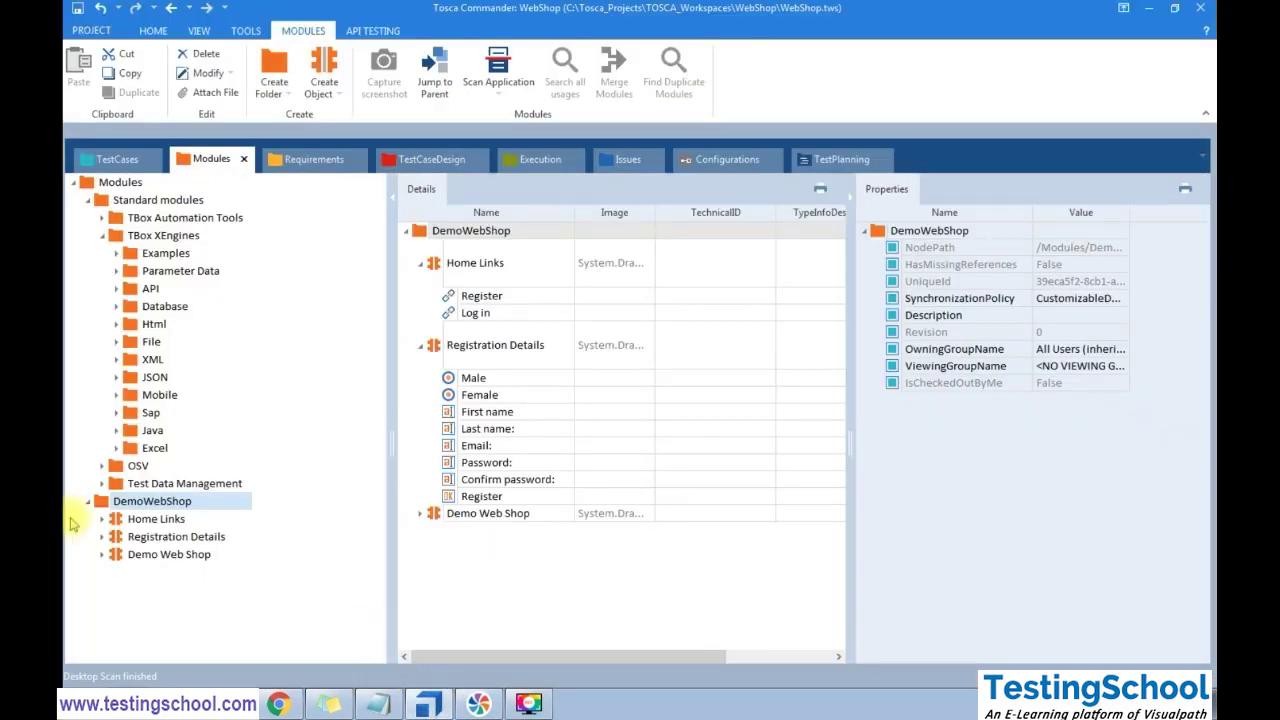
{"action": "left_click", "coordinate": [140, 558]}
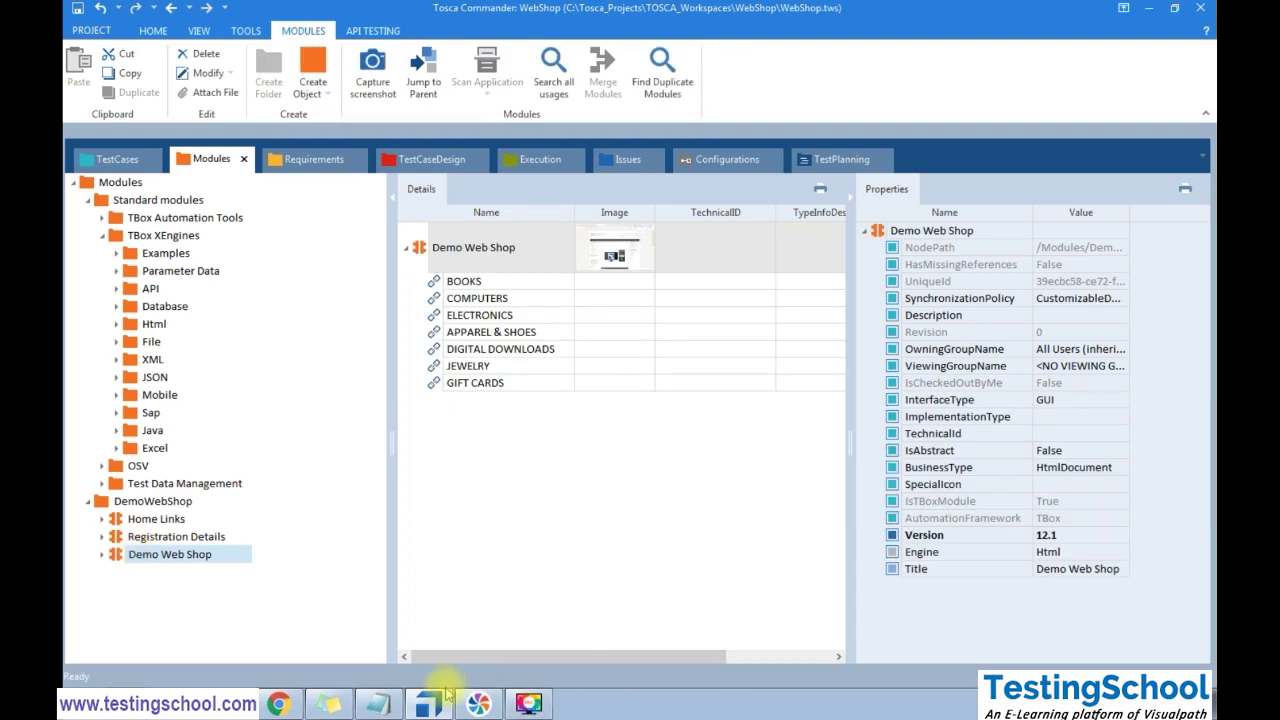
{"action": "left_click", "coordinate": [201, 558]}
{"action": "key", "text": "Escape"}
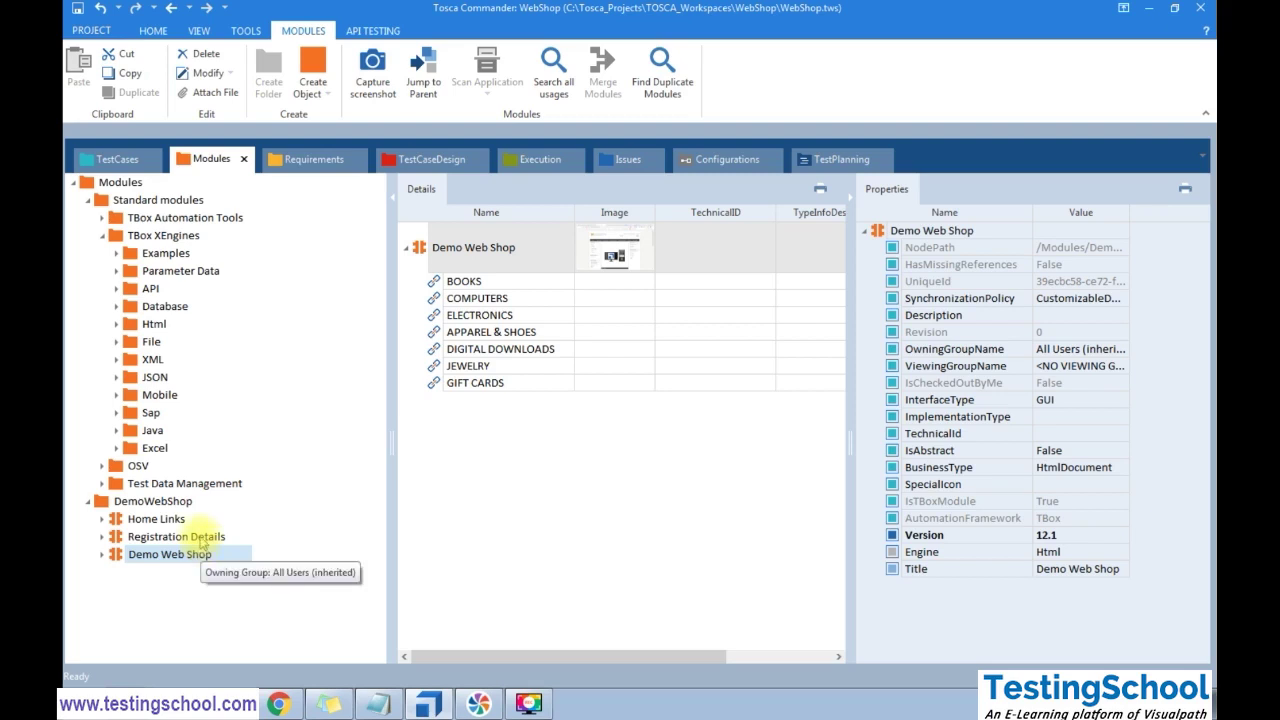
{"action": "key", "text": "F2"}
{"action": "type", "text": "Links"}
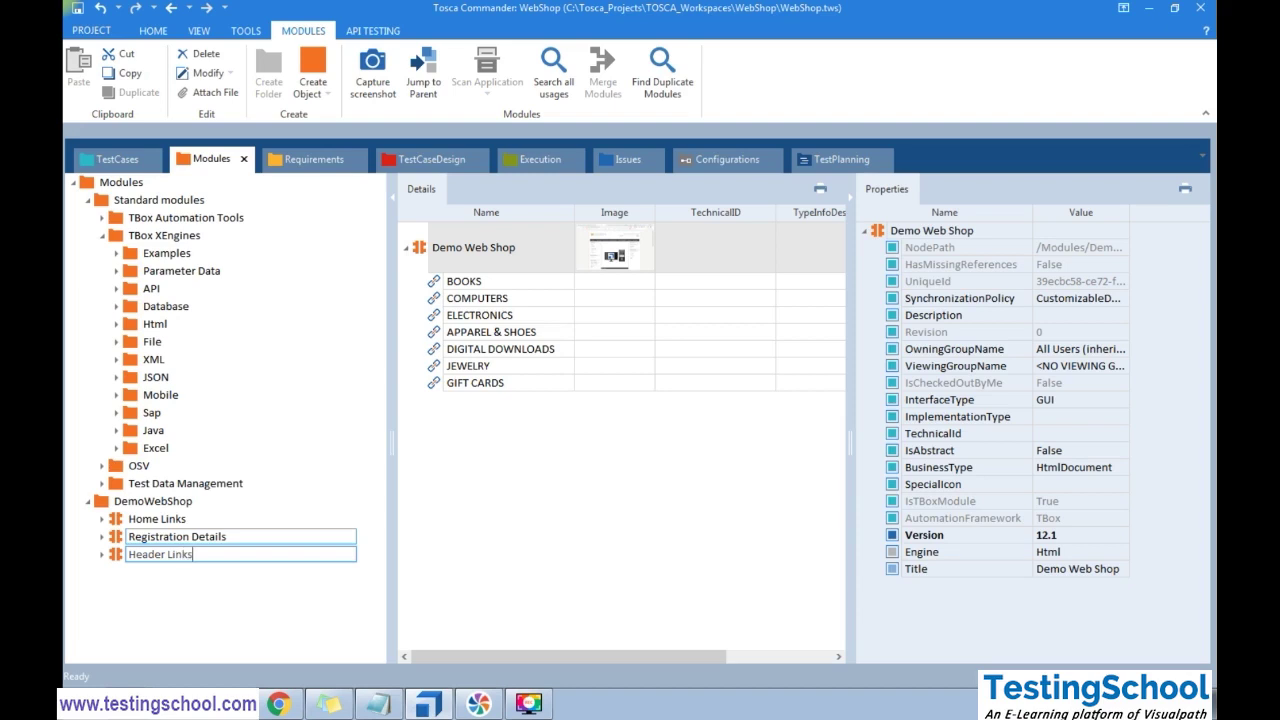
{"action": "left_click", "coordinate": [197, 630]}
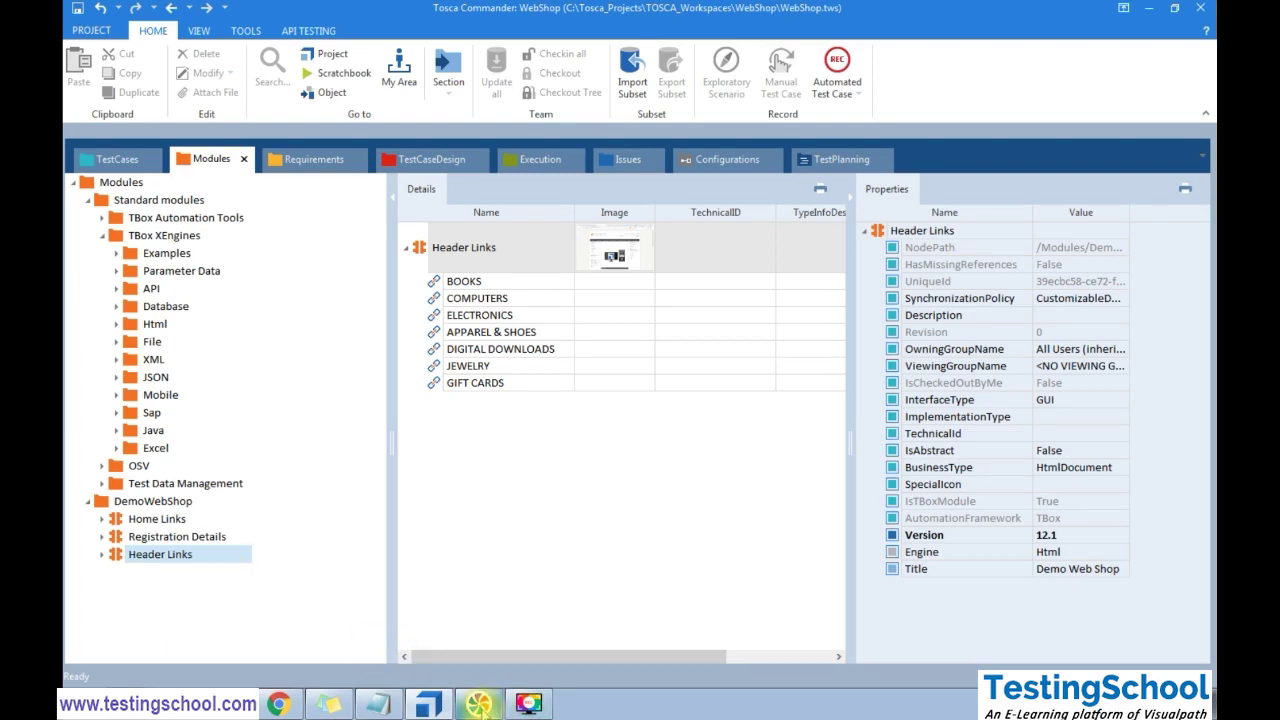
Switch to the browser with the Demo Web Shop site and open its Register page
{"action": "left_click", "coordinate": [441, 708]}
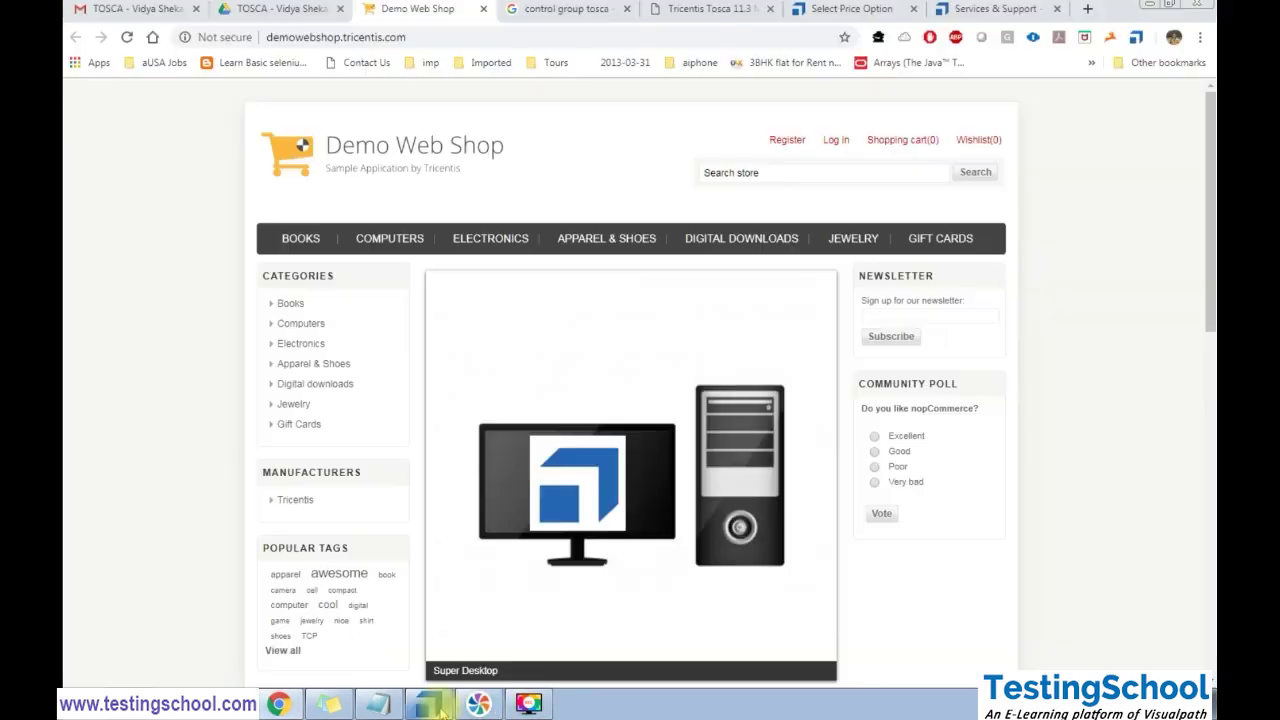
{"action": "left_click", "coordinate": [786, 143]}
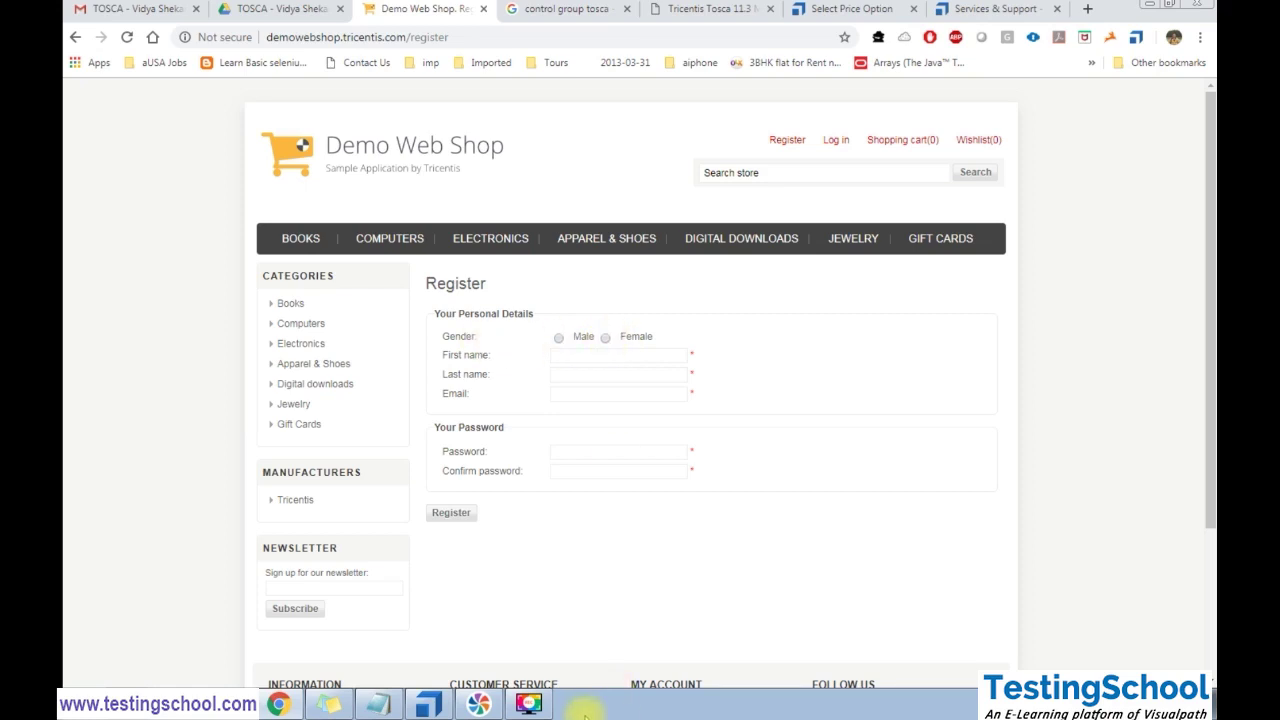
{"action": "left_click", "coordinate": [479, 704]}
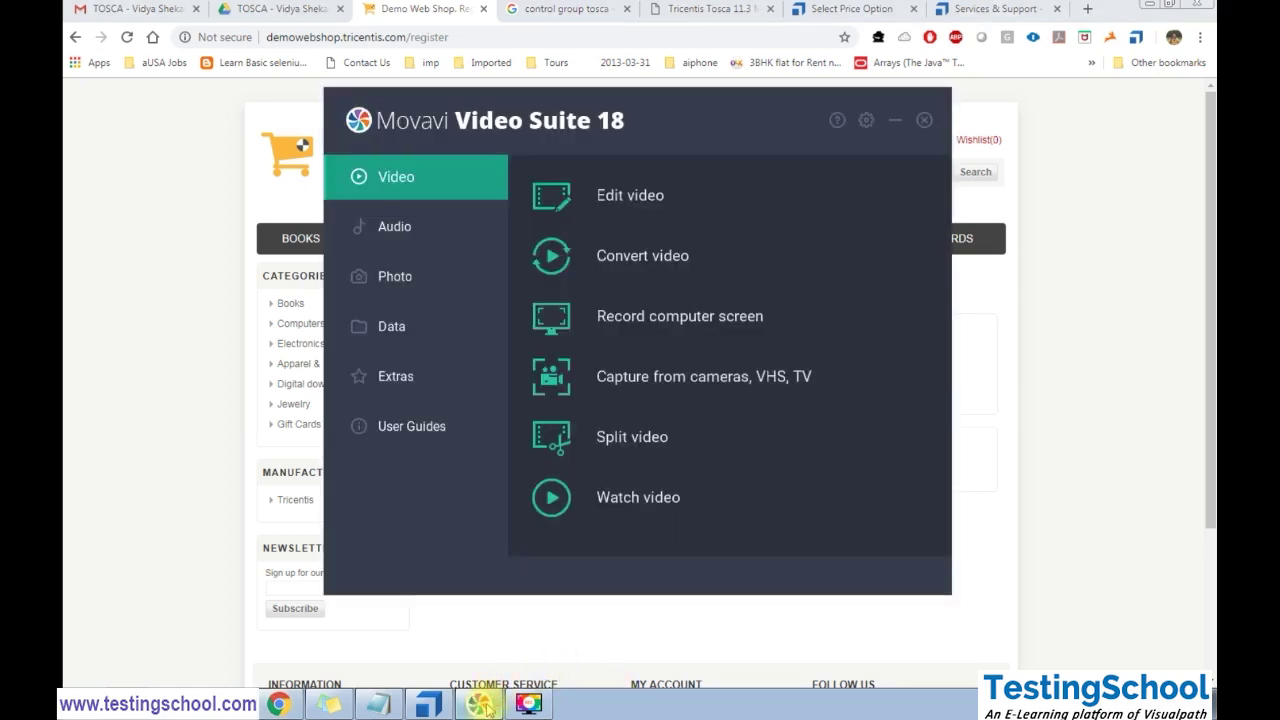
{"action": "left_click", "coordinate": [481, 705]}
{"action": "left_click", "coordinate": [529, 704]}
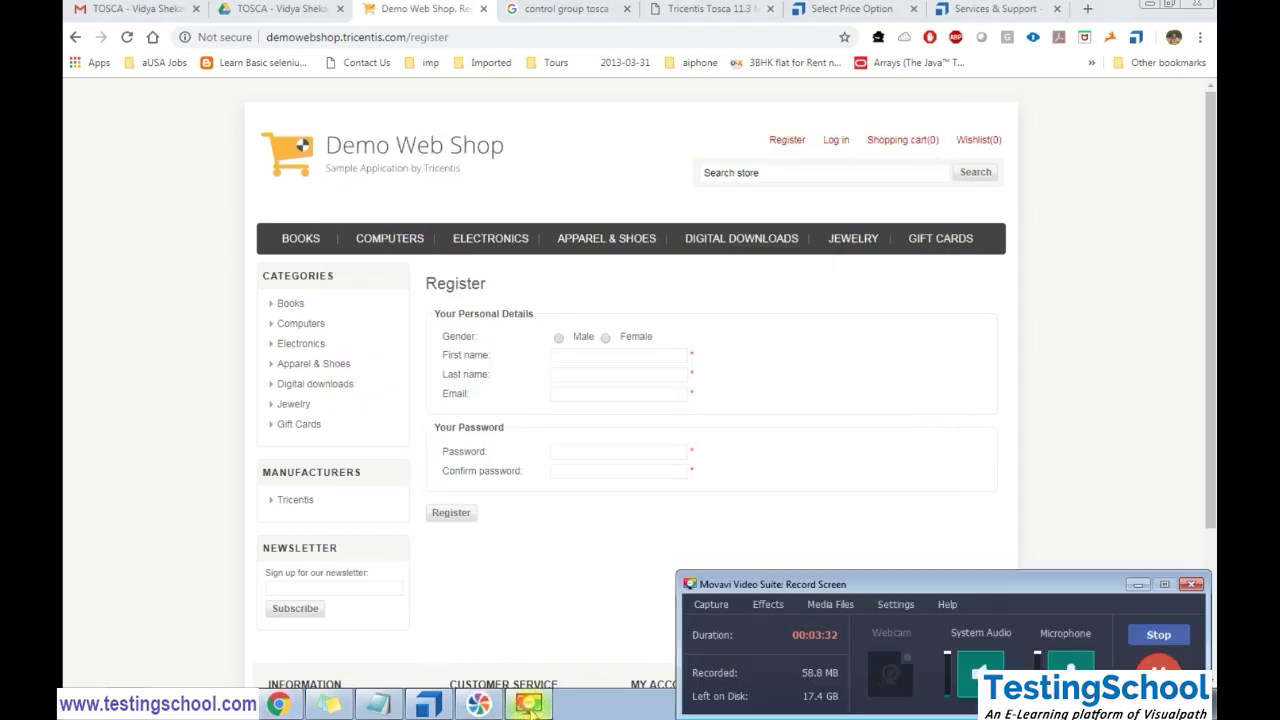
{"action": "left_click", "coordinate": [529, 704]}
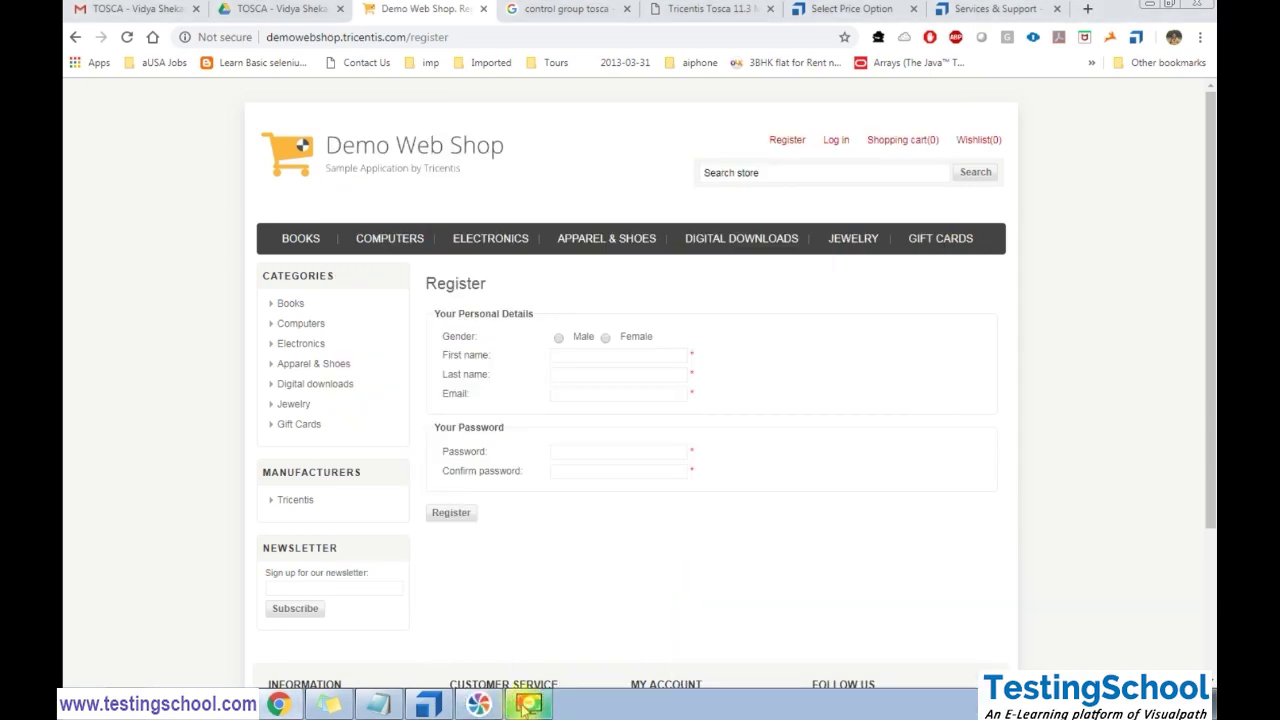
Switch to Tosca Commander and run a Desktop Scan from the DemoWebShop folder on the Demo Web Shop Register browser window
{"action": "left_click", "coordinate": [430, 706]}
{"action": "left_click", "coordinate": [155, 501]}
{"action": "right_click", "coordinate": [165, 505]}
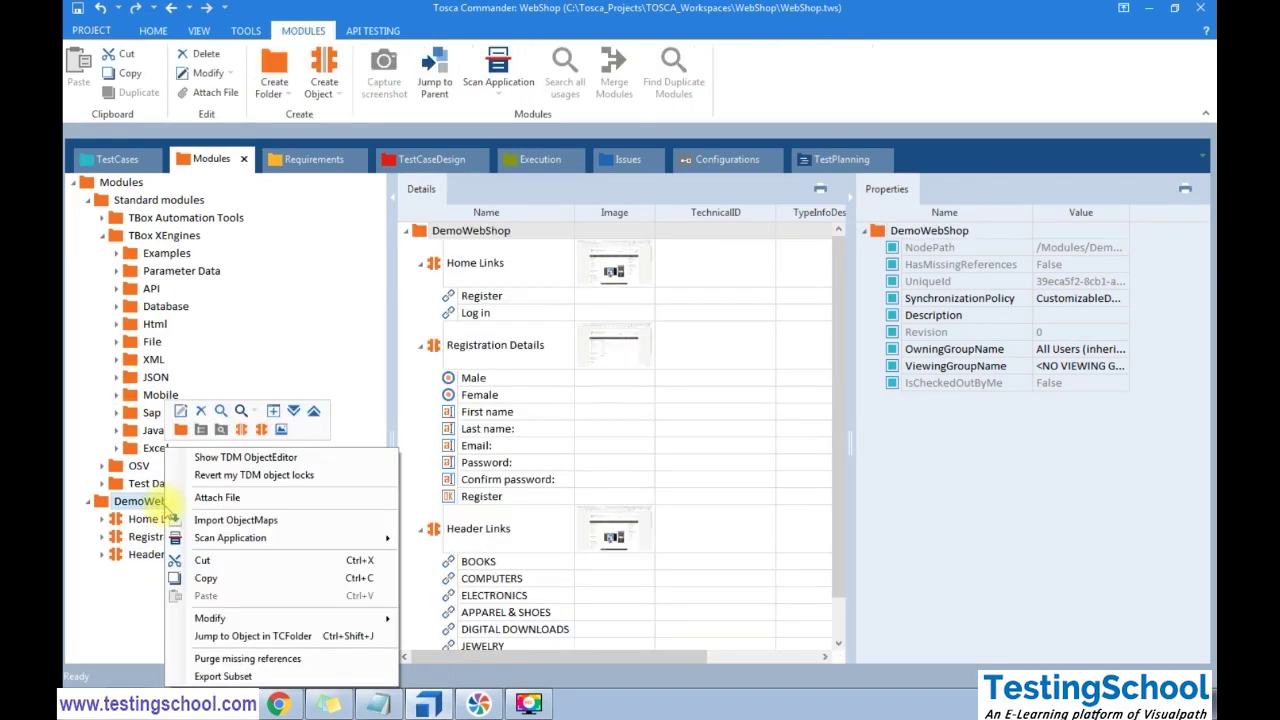
{"action": "mouse_move", "coordinate": [380, 538]}
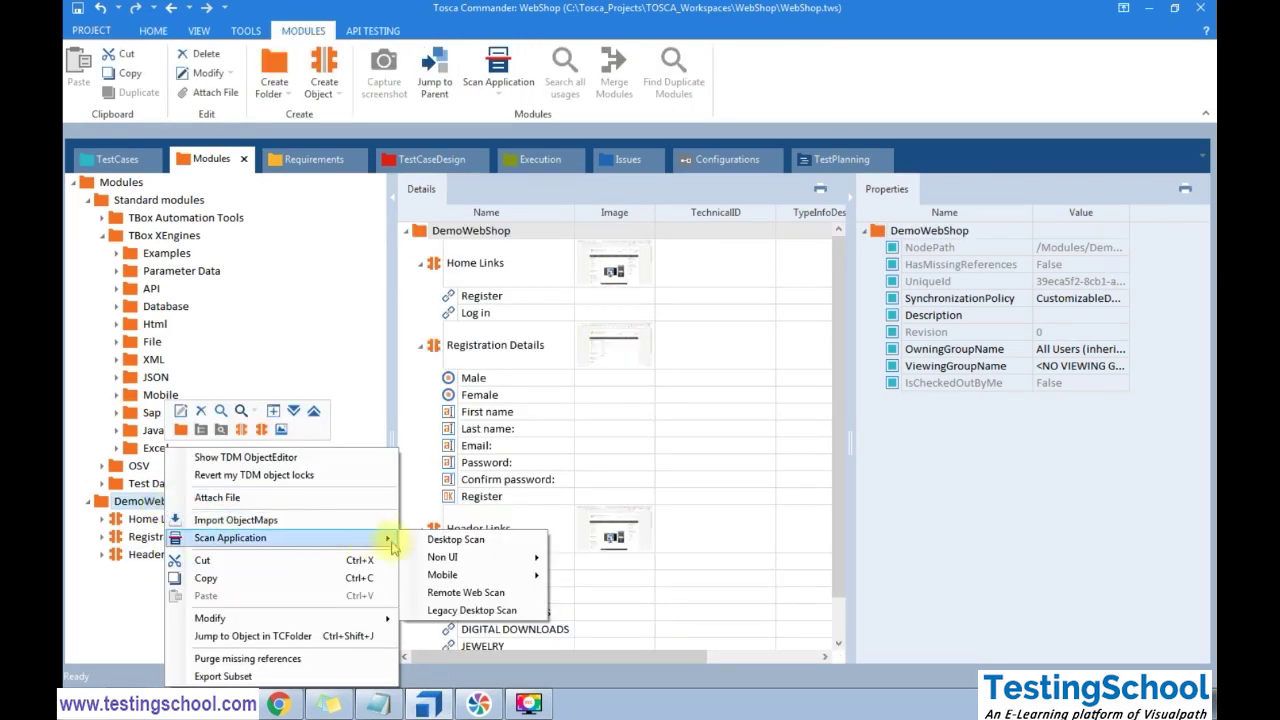
{"action": "left_click", "coordinate": [462, 540]}
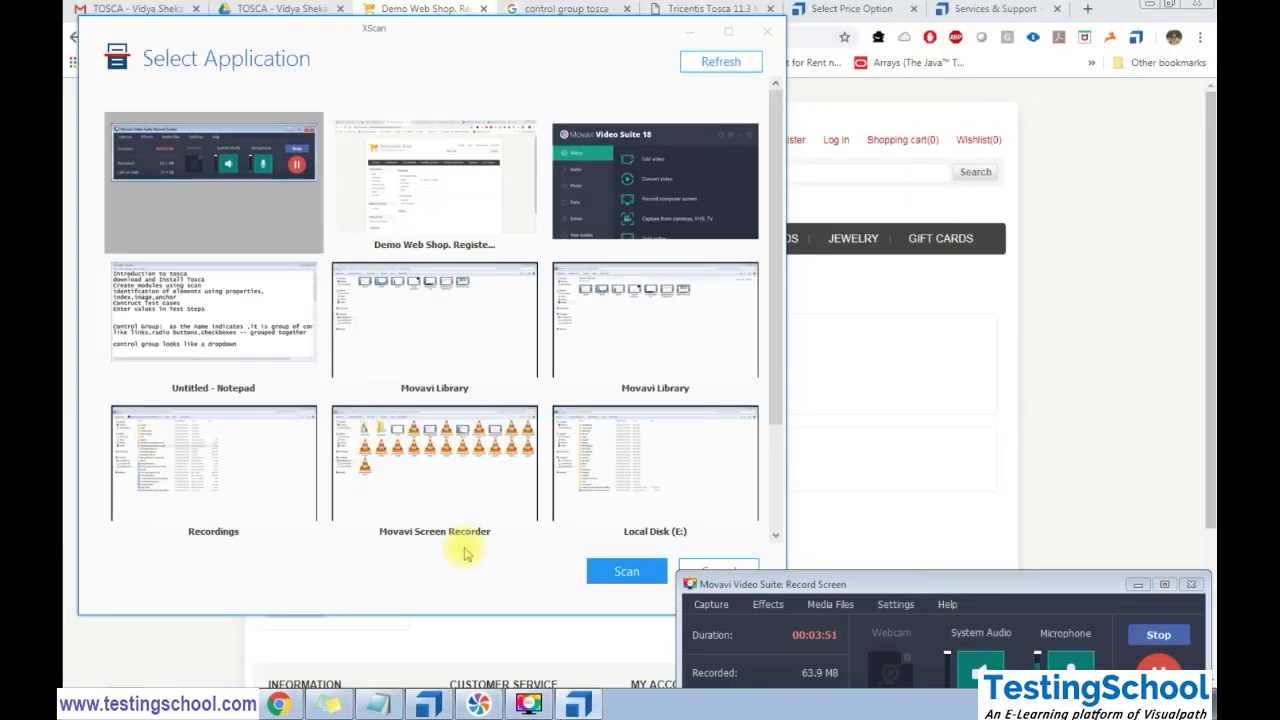
{"action": "left_click", "coordinate": [486, 163]}
{"action": "left_click", "coordinate": [615, 572]}
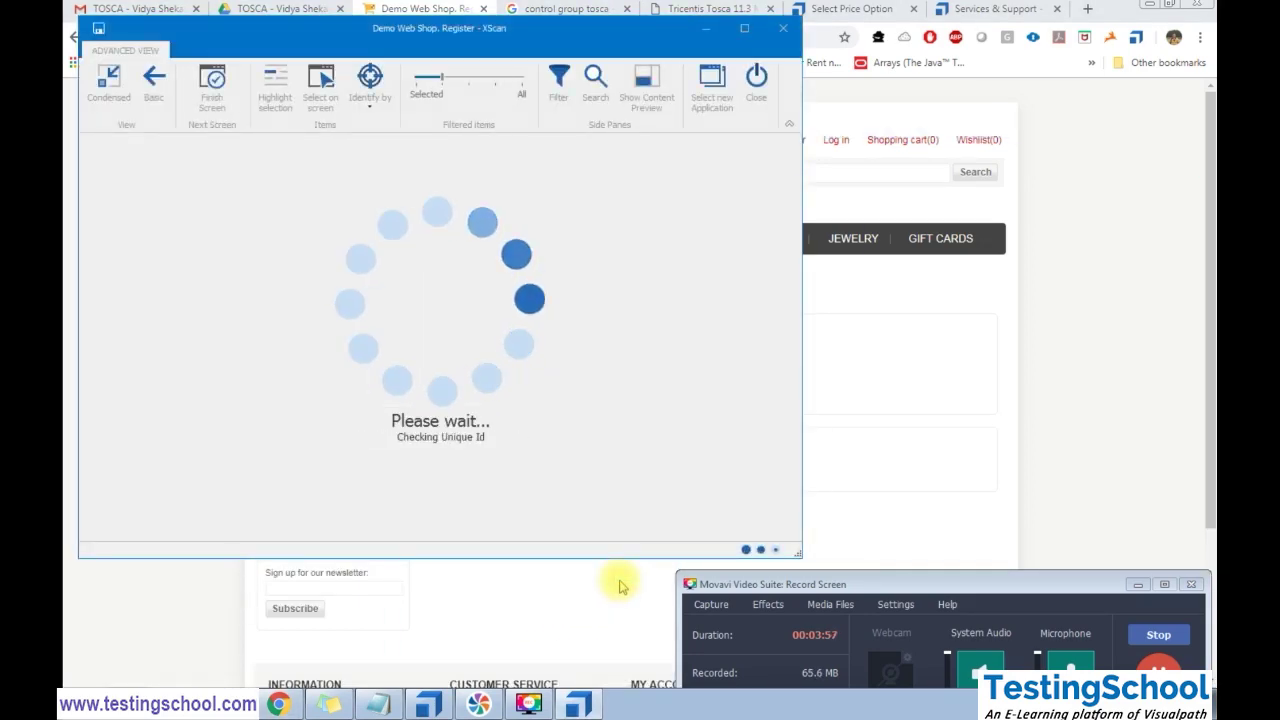
Pick the Male and Female gender radio buttons on the Register page as scan items and return to the advanced view
{"action": "left_click", "coordinate": [319, 100]}
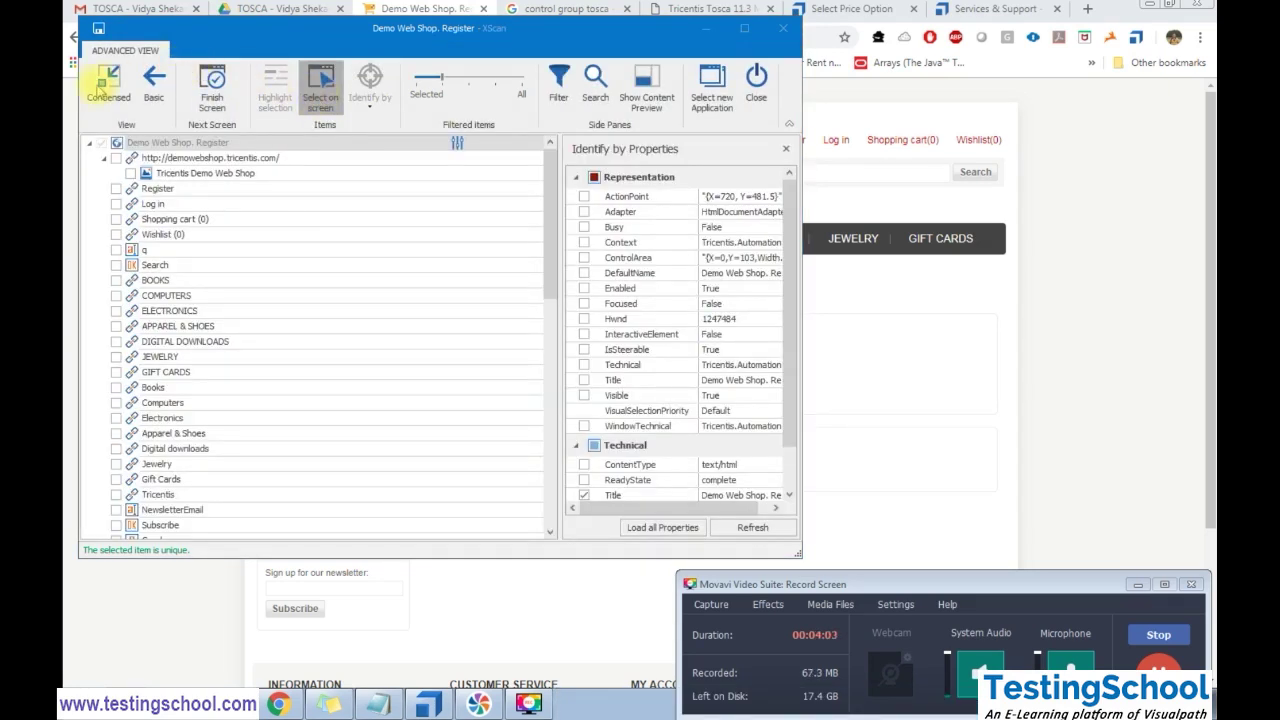
{"action": "left_click", "coordinate": [102, 86]}
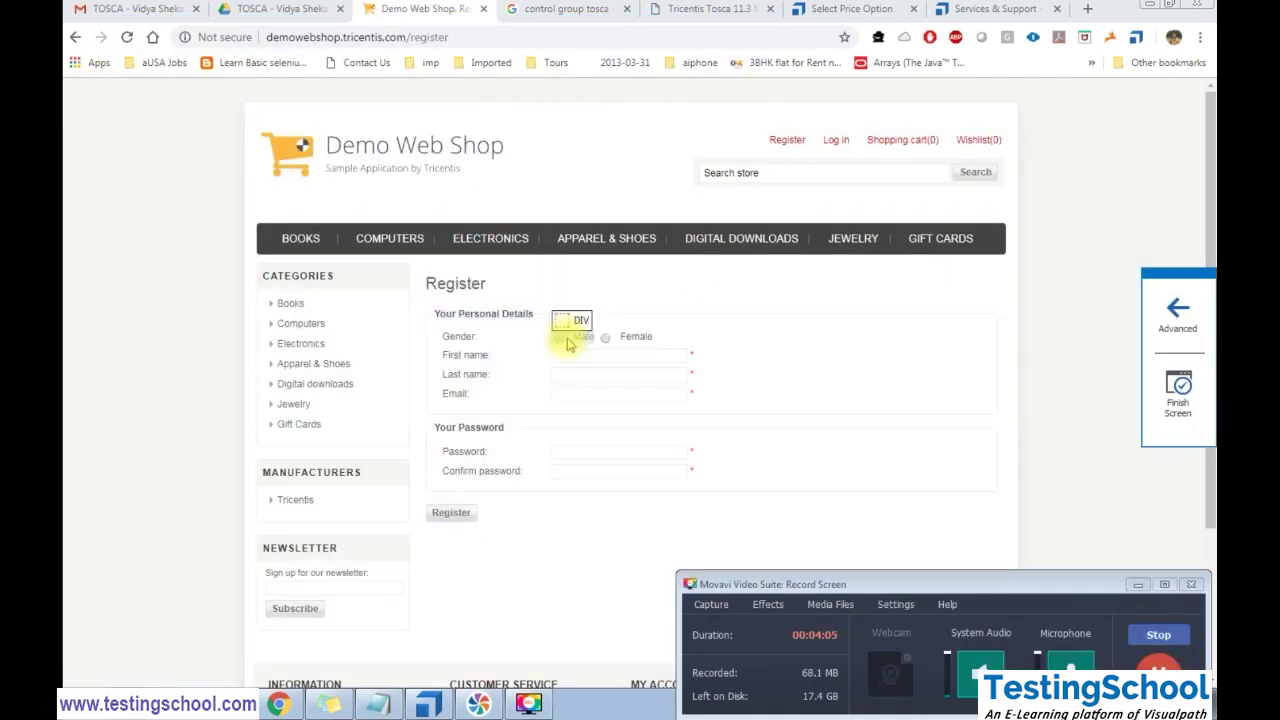
{"action": "left_click", "coordinate": [561, 341]}
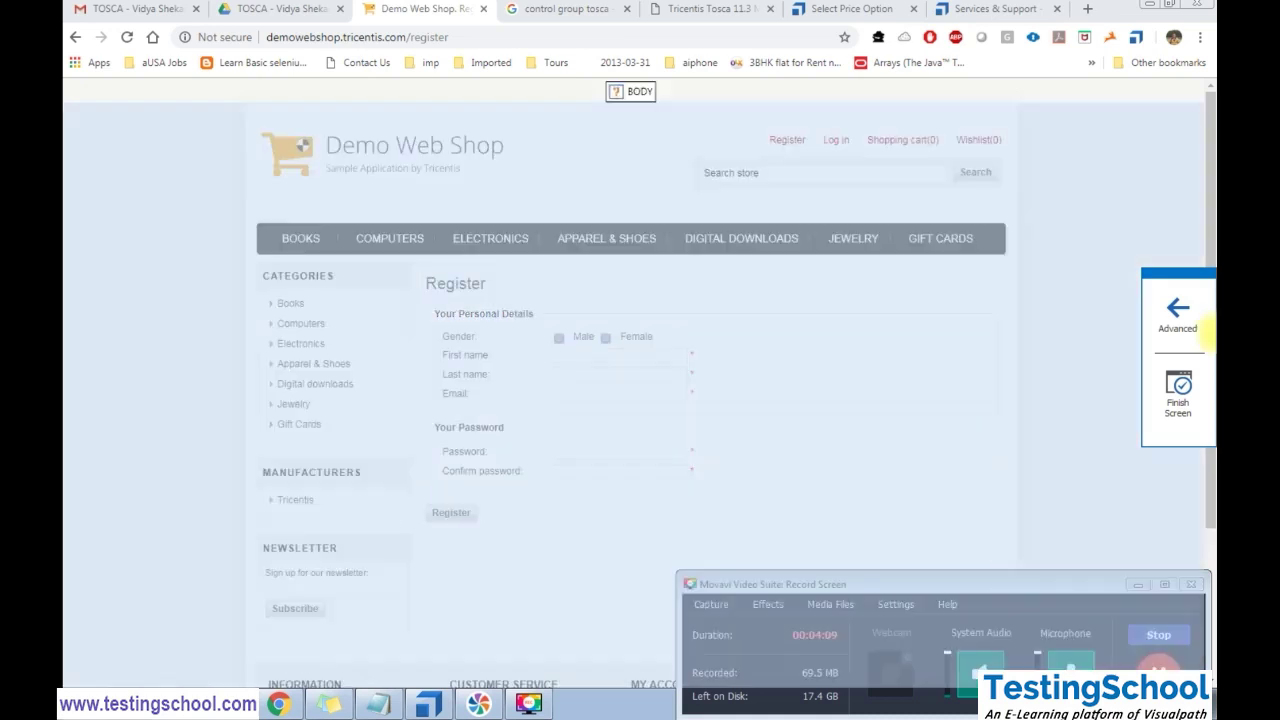
{"action": "left_click", "coordinate": [1185, 328]}
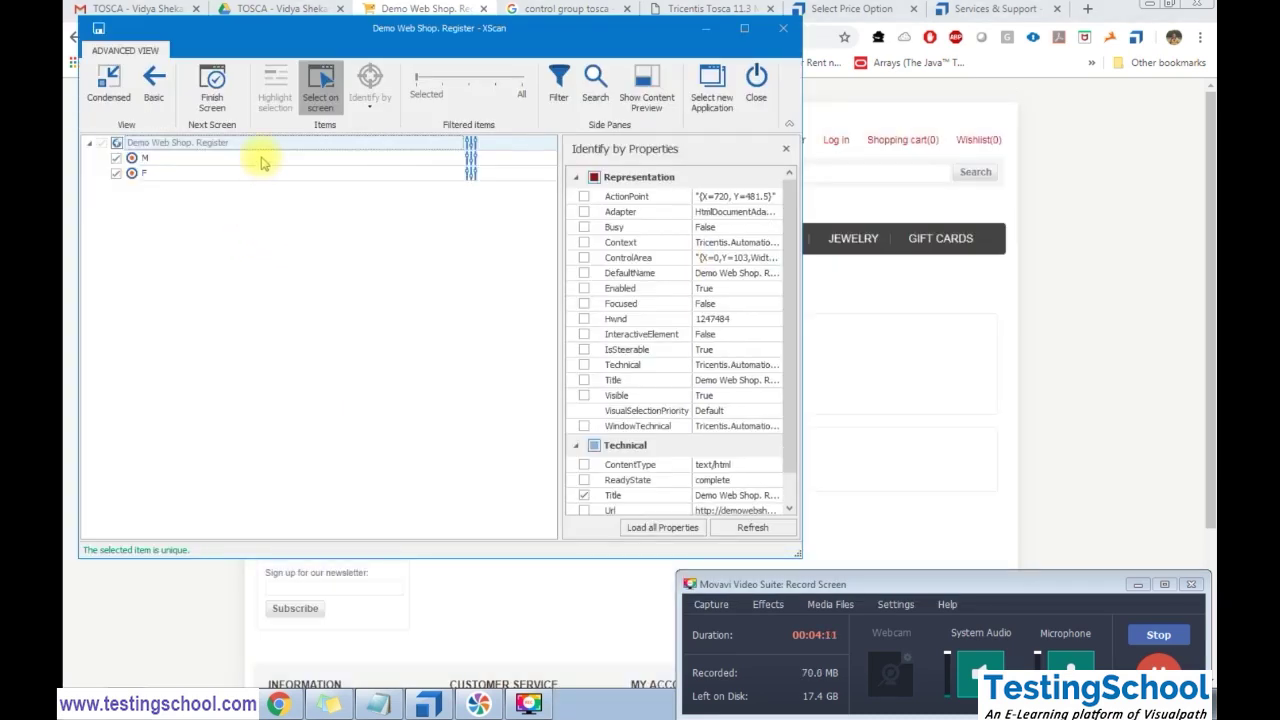
Save the scanned gender radio buttons as a module and close XScan
{"action": "left_click", "coordinate": [263, 161]}
{"action": "key", "text": "Return"}
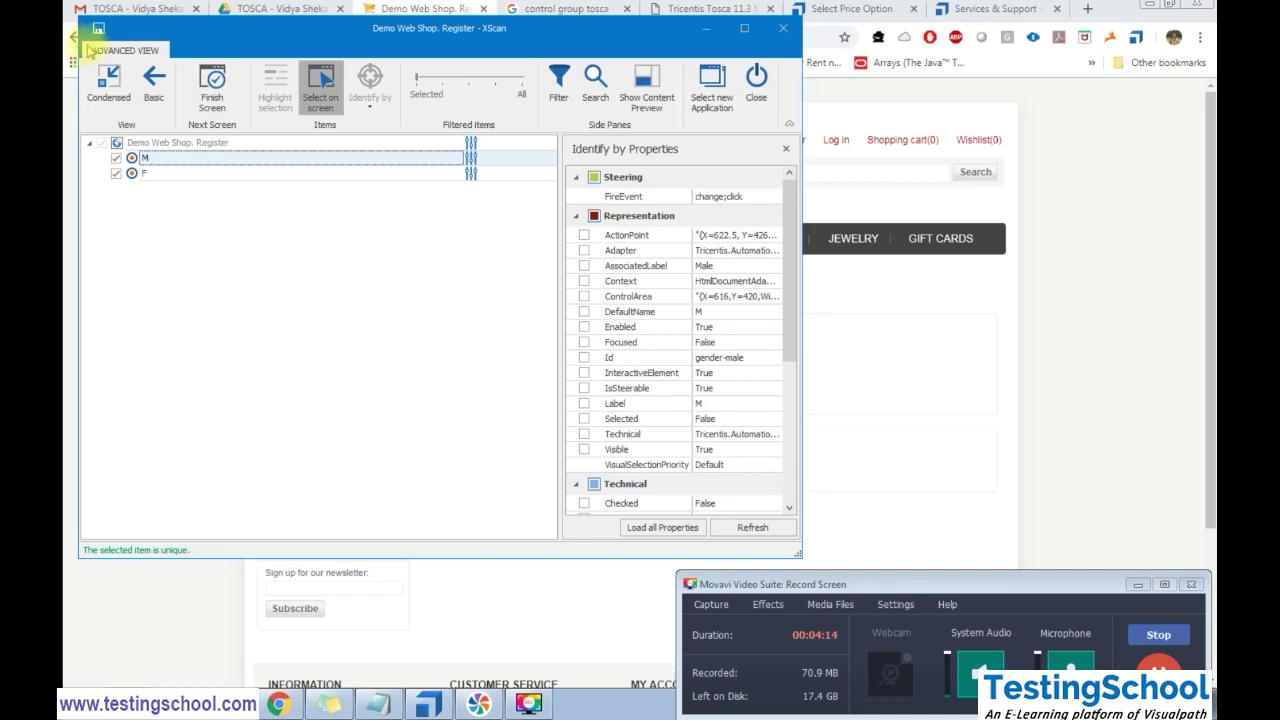
{"action": "left_click", "coordinate": [98, 29]}
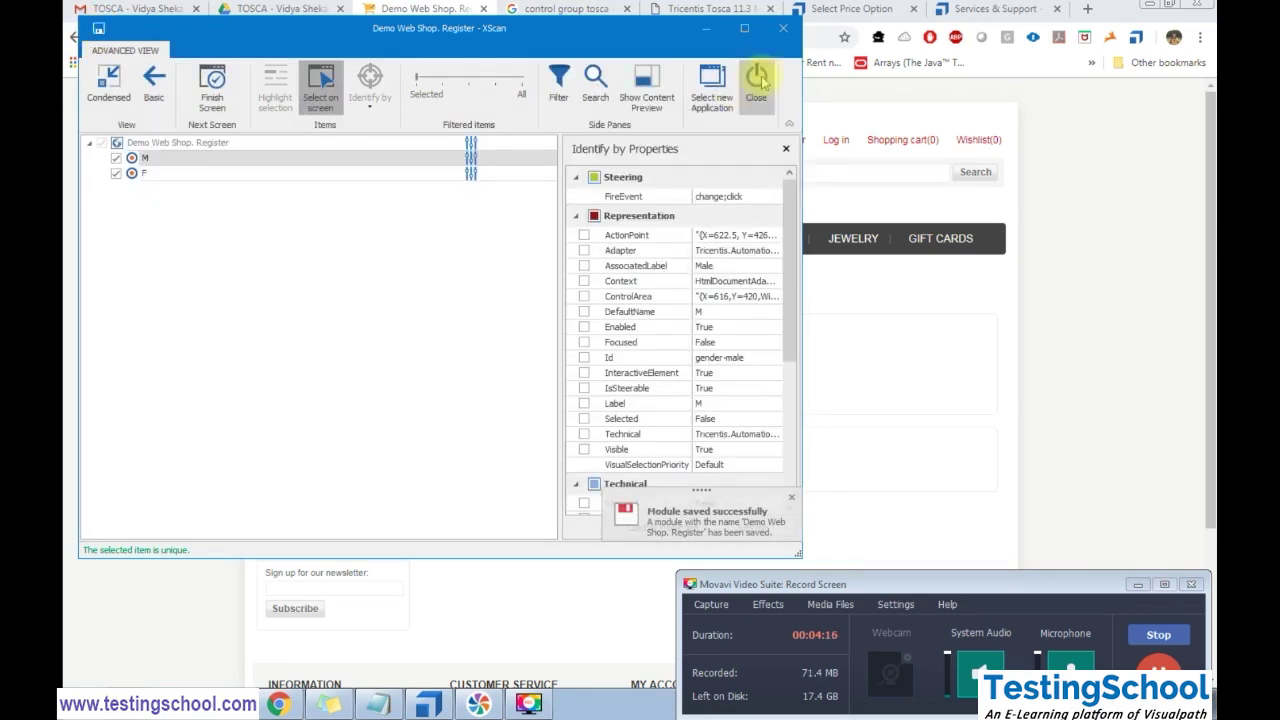
{"action": "left_click", "coordinate": [757, 84]}
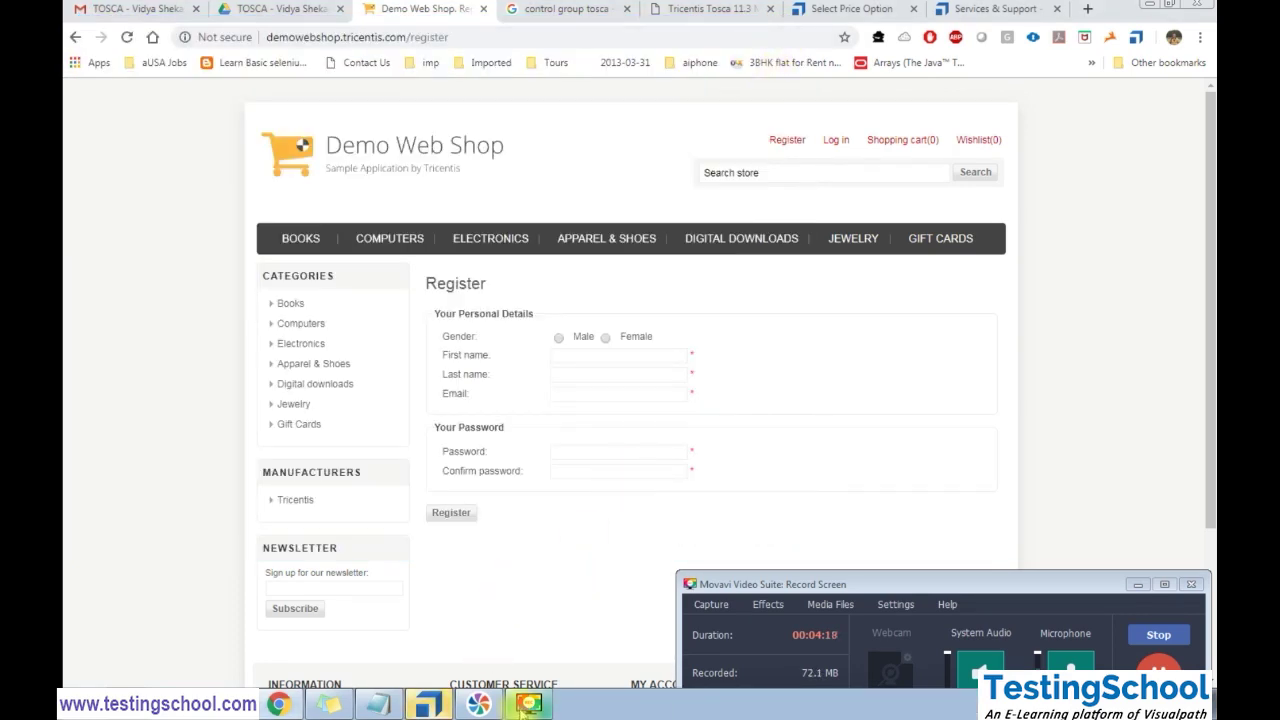
Switch to Tosca Commander and examine the enlarged screenshot of the Demo Web Shop. Register module
{"action": "left_click", "coordinate": [478, 704]}
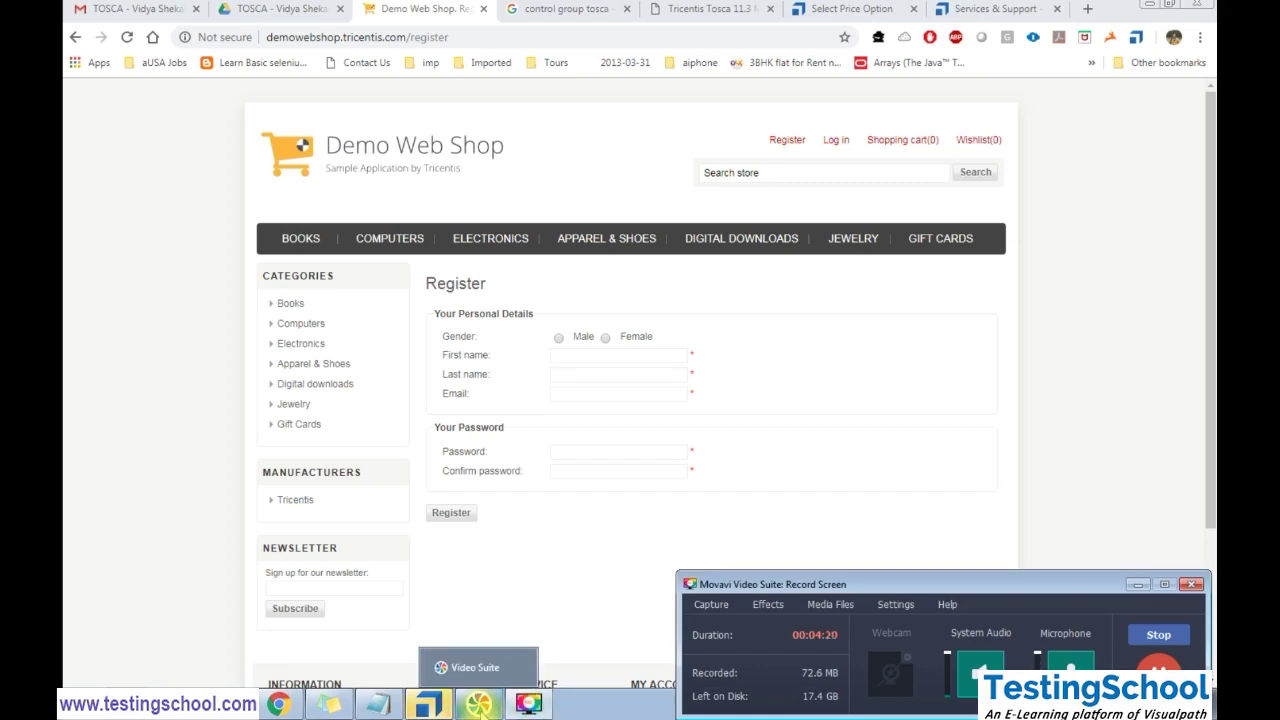
{"action": "left_click", "coordinate": [430, 705]}
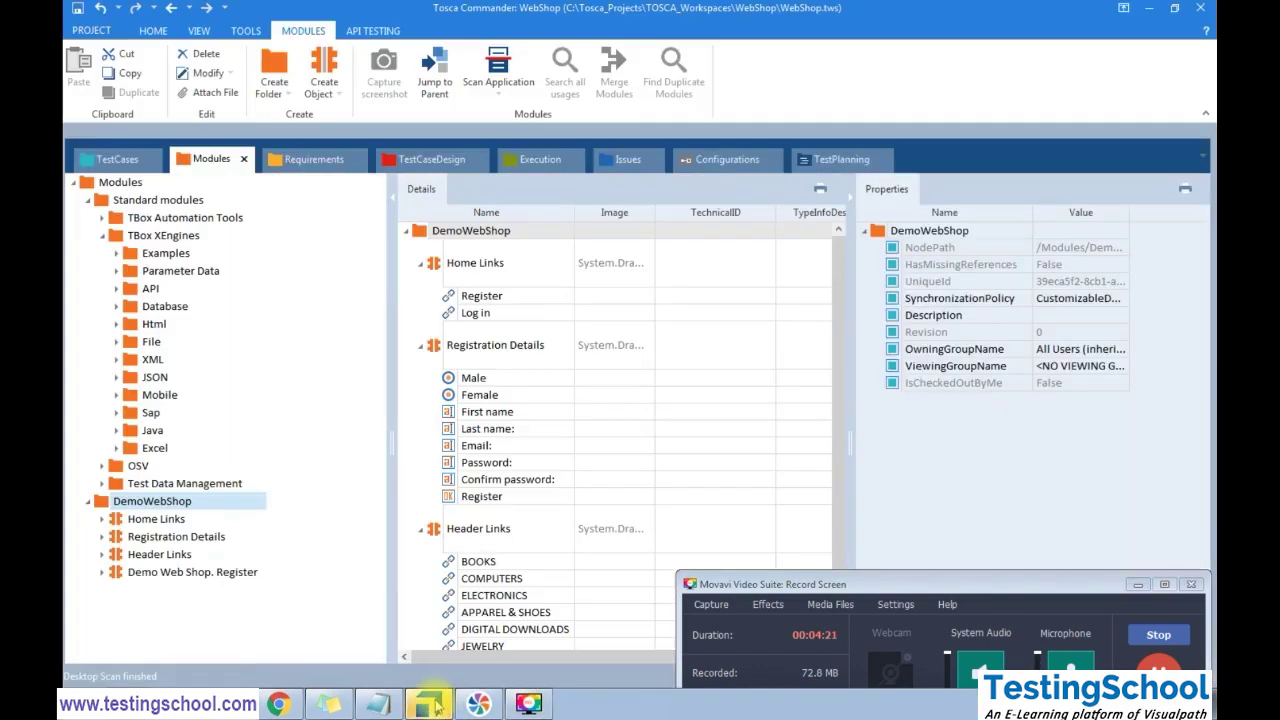
{"action": "left_click", "coordinate": [168, 573]}
{"action": "left_click", "coordinate": [610, 250]}
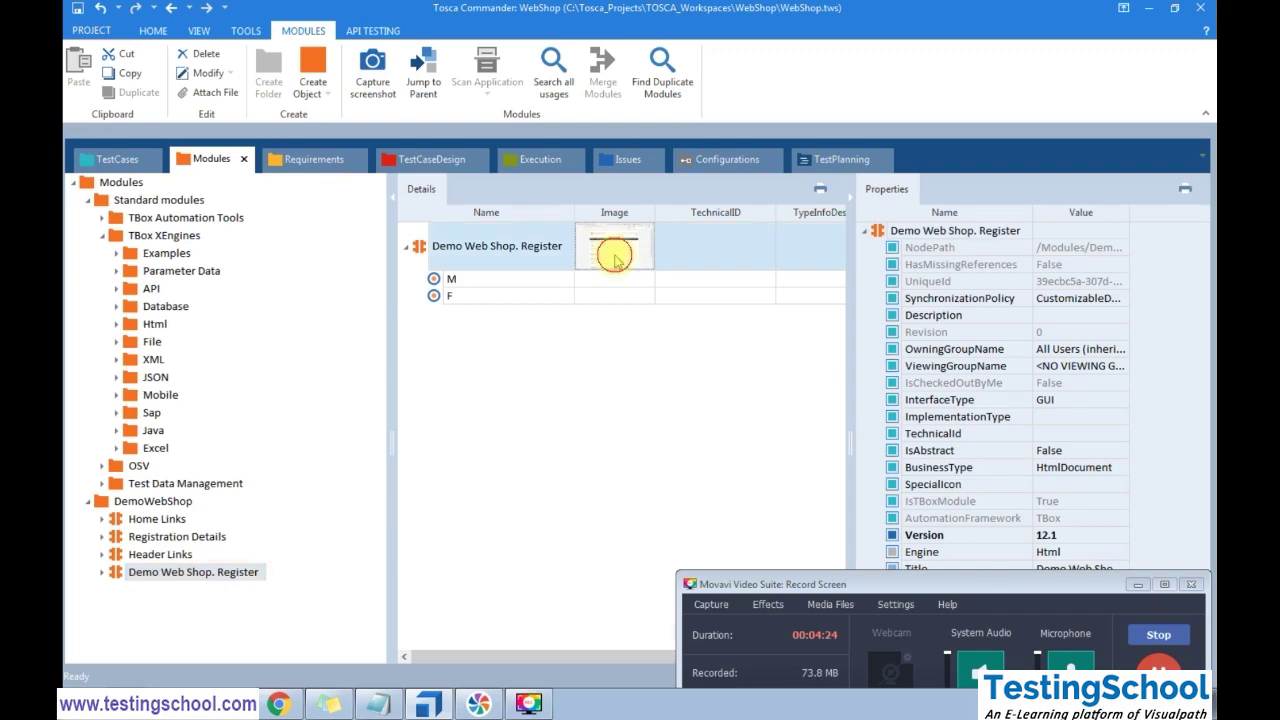
{"action": "mouse_move", "coordinate": [615, 260]}
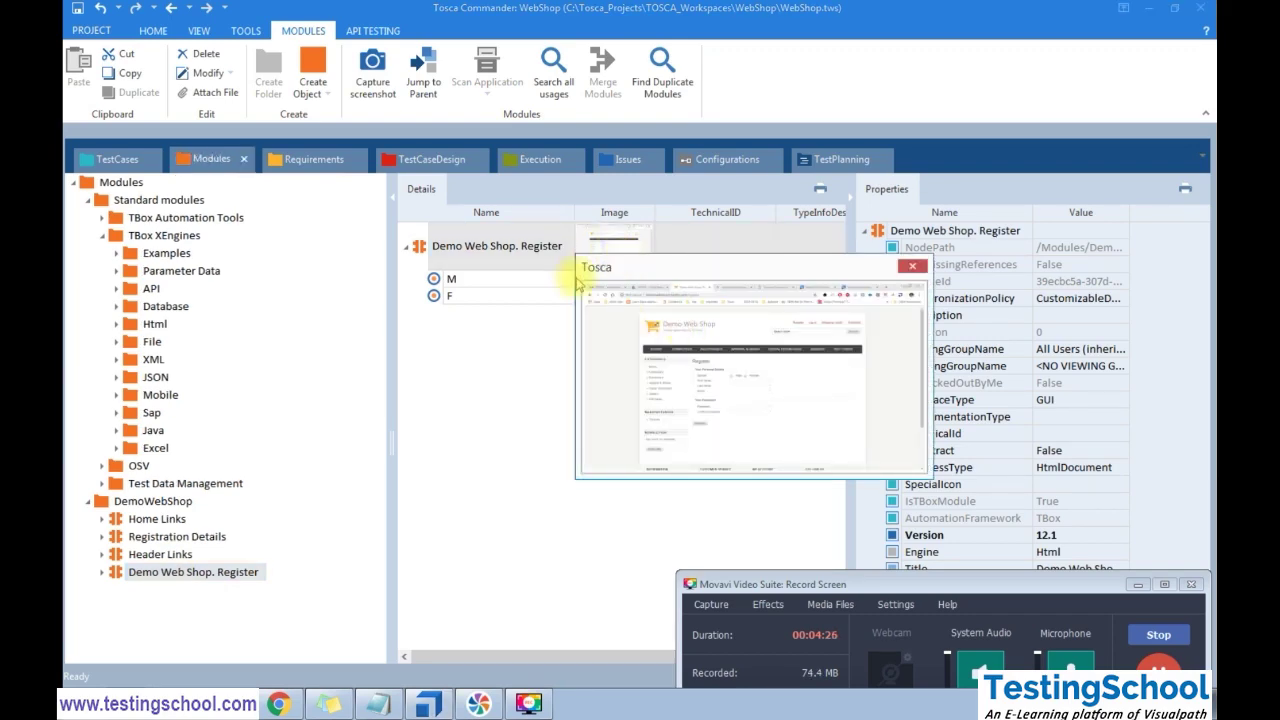
{"action": "left_click_drag", "start_coordinate": [575, 258], "coordinate": [152, 108]}
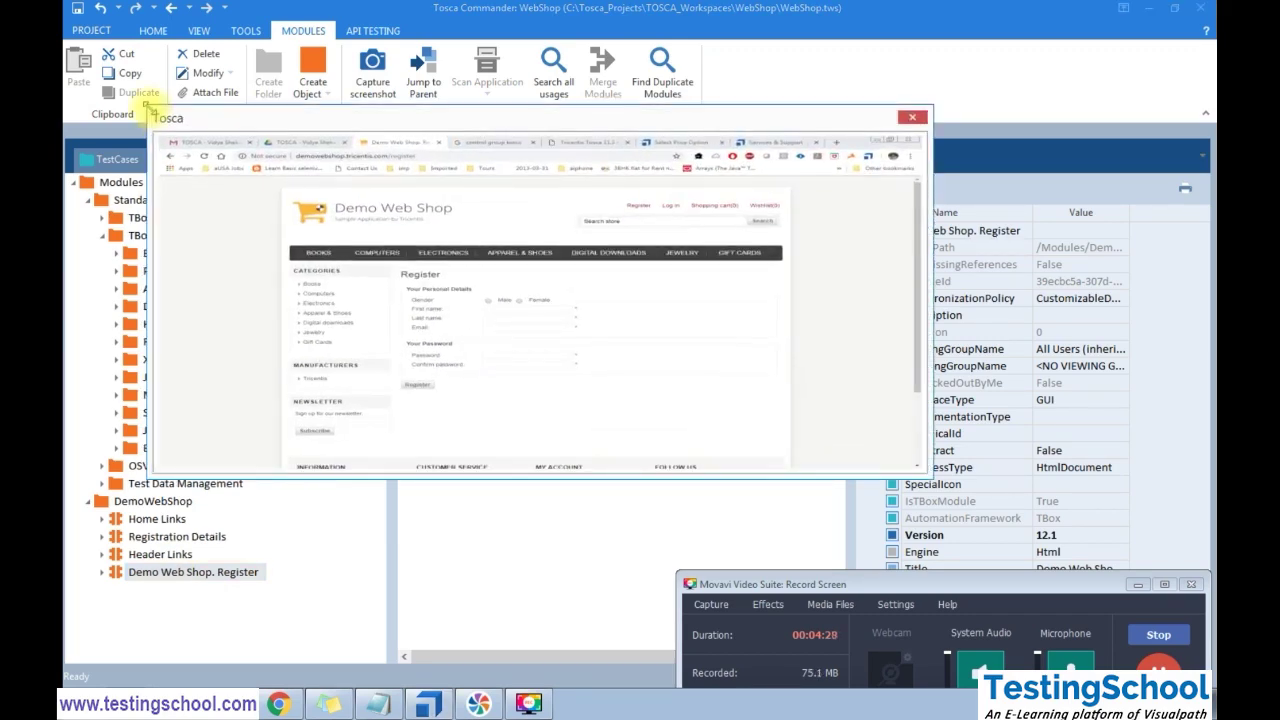
{"action": "left_click", "coordinate": [913, 118]}
Rename the Demo Web Shop. Register module as Gender
{"action": "left_click", "coordinate": [140, 576]}
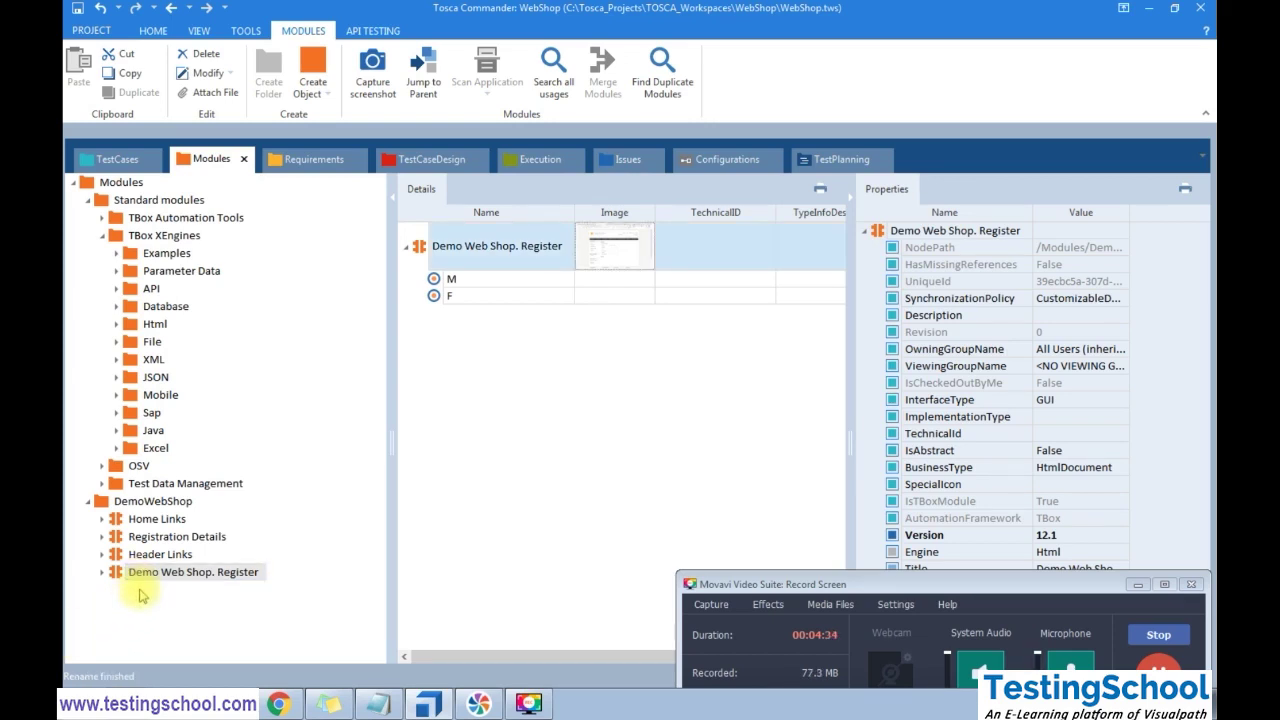
{"action": "left_click", "coordinate": [126, 601]}
{"action": "left_click", "coordinate": [1138, 585]}
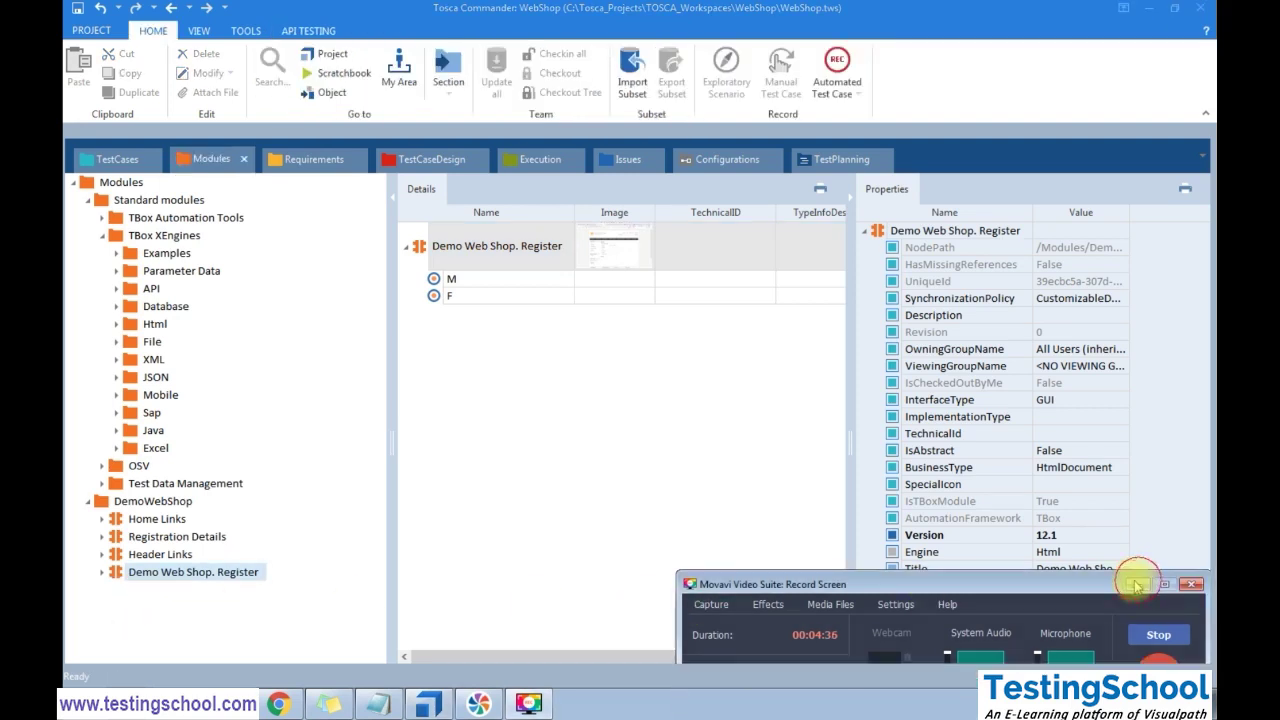
{"action": "left_click", "coordinate": [170, 574]}
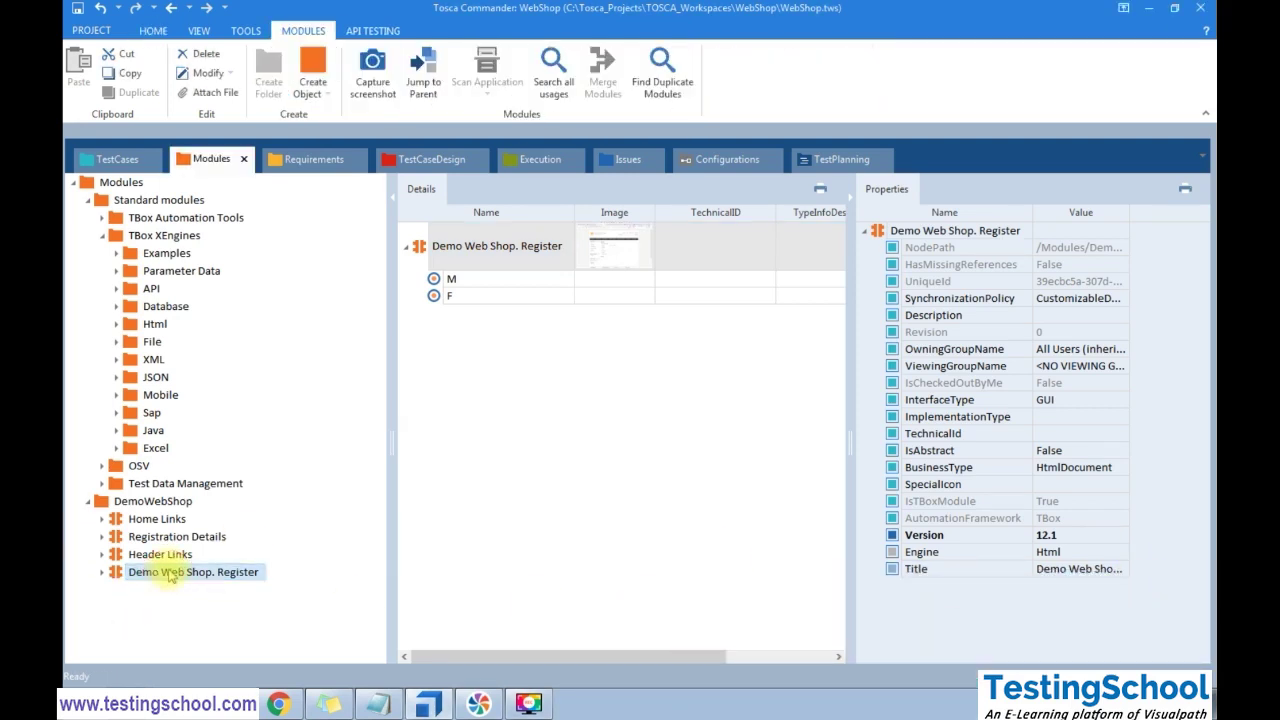
{"action": "left_click", "coordinate": [170, 574]}
{"action": "type", "text": "Gender"}
{"action": "key", "text": "Return"}
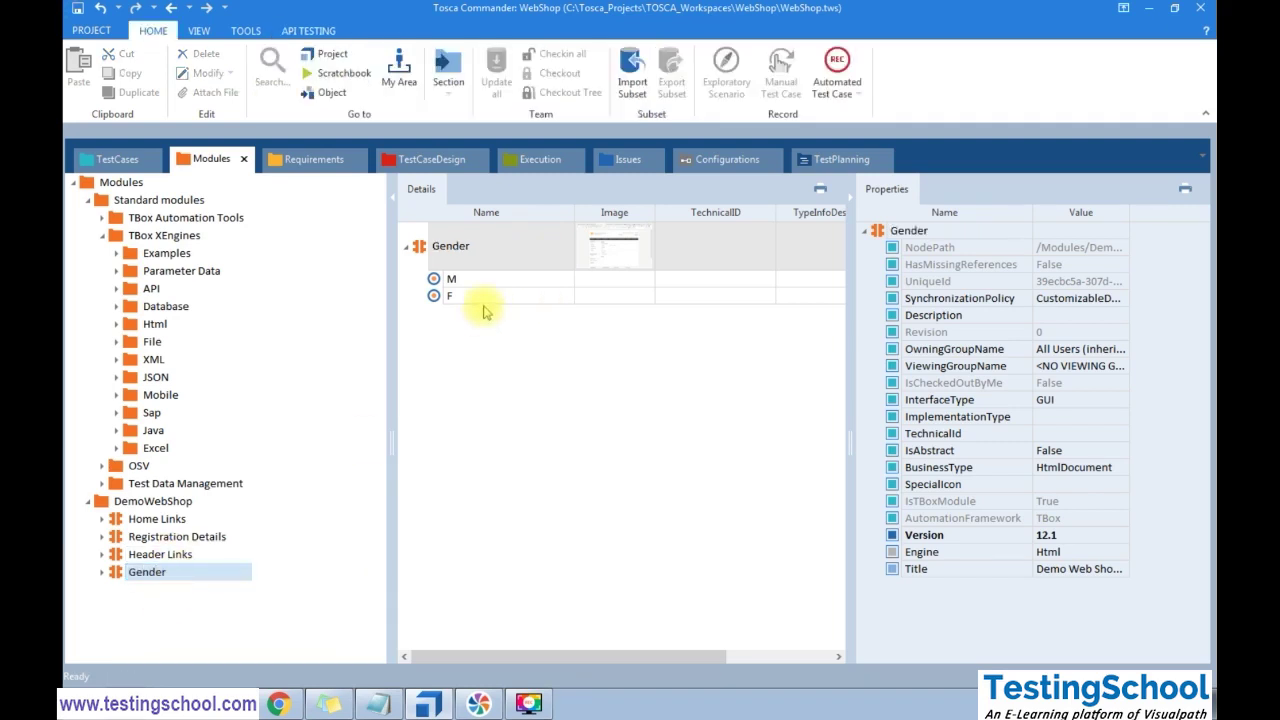
Rename the Gender module's radio button attributes M and F as Male and Female
{"action": "left_click", "coordinate": [494, 281]}
{"action": "left_click", "coordinate": [492, 279]}
{"action": "left_click", "coordinate": [491, 277]}
{"action": "type", "text": "ale"}
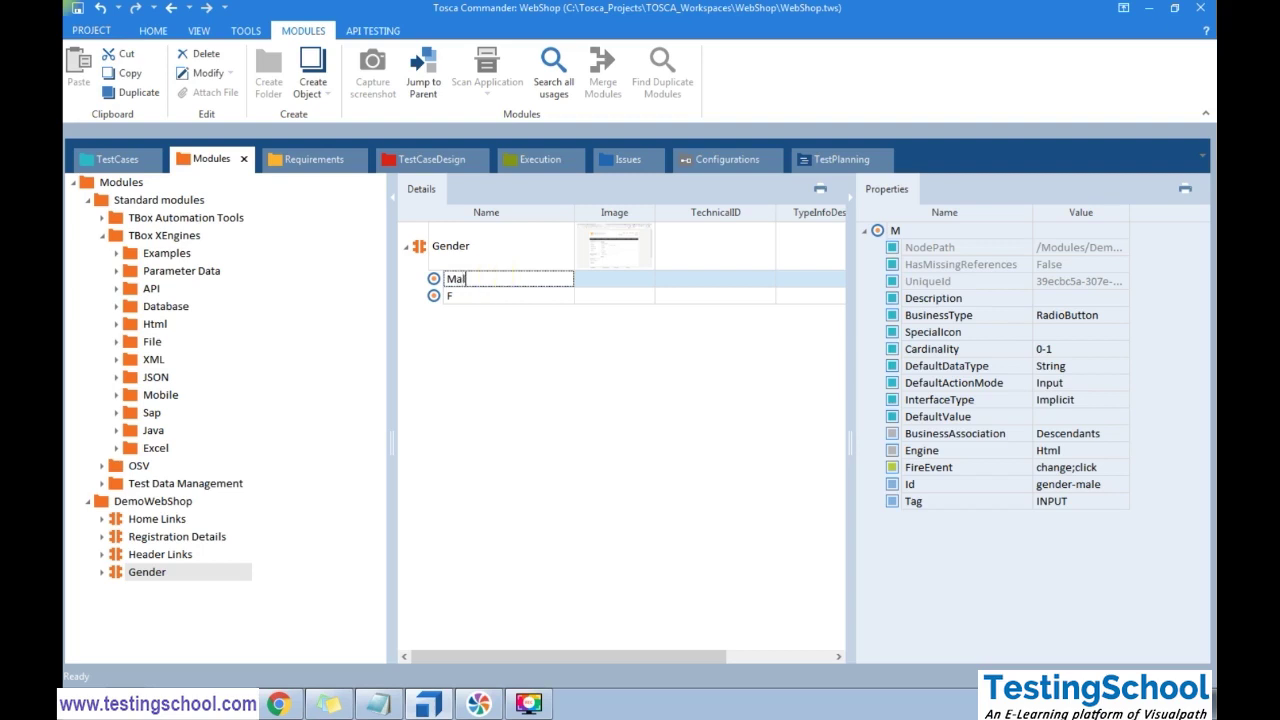
{"action": "left_click", "coordinate": [463, 301]}
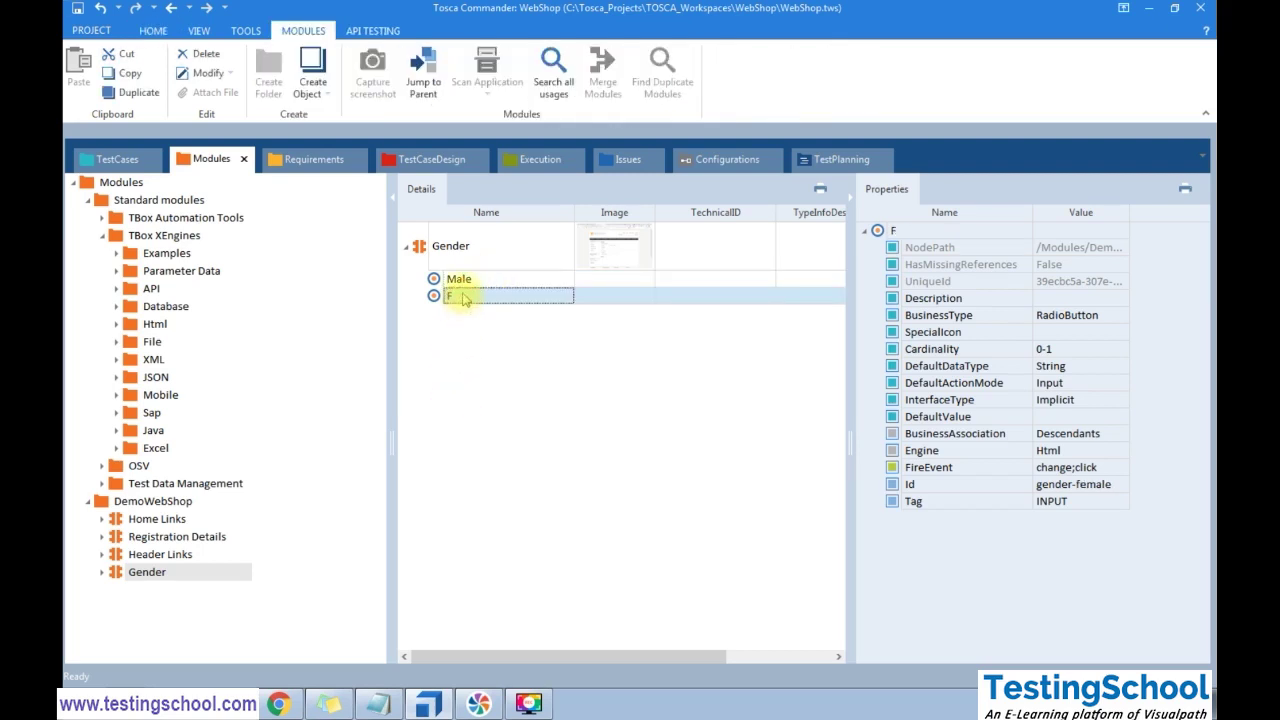
{"action": "left_click", "coordinate": [462, 294]}
{"action": "type", "text": "emale"}
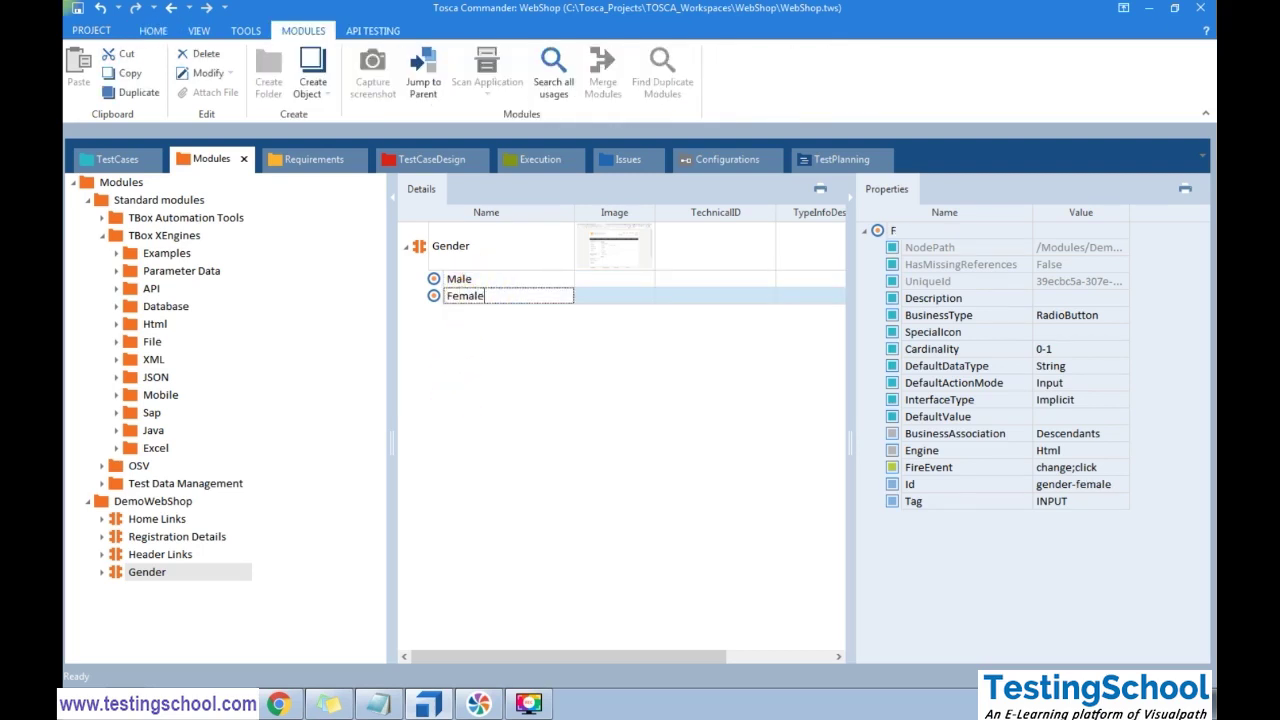
{"action": "left_click", "coordinate": [540, 458]}
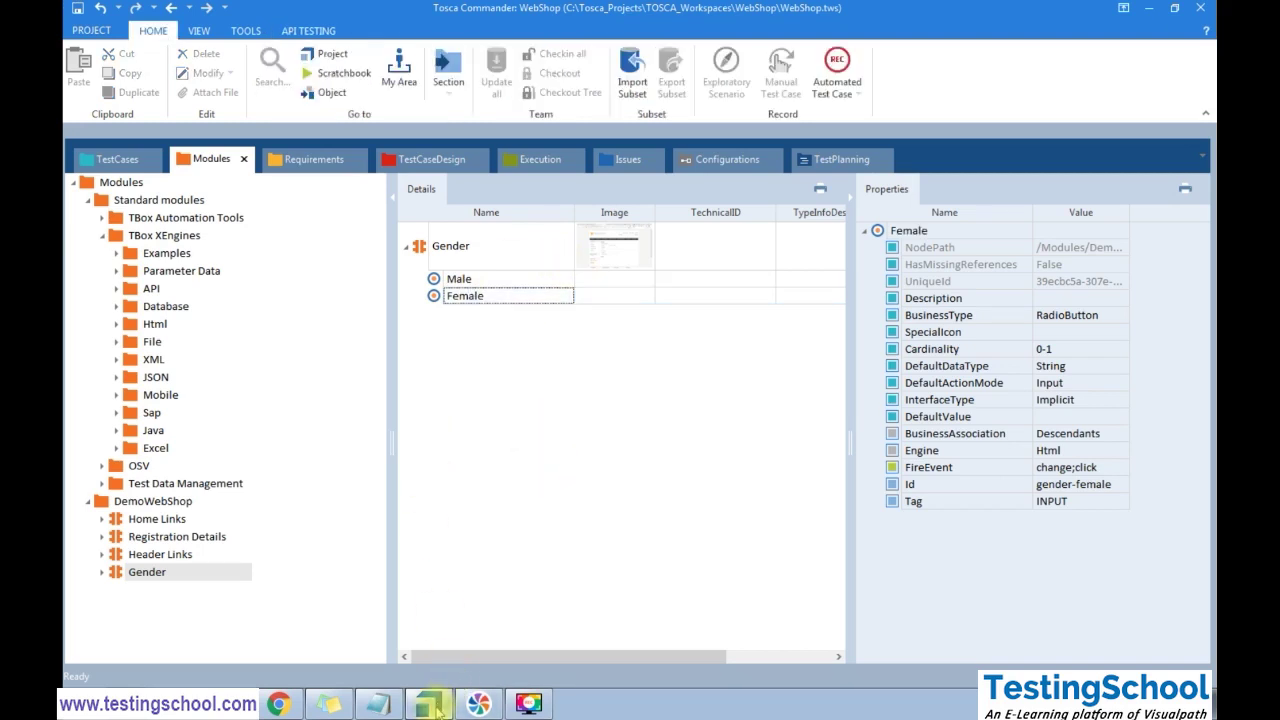
{"action": "mouse_move", "coordinate": [435, 709]}
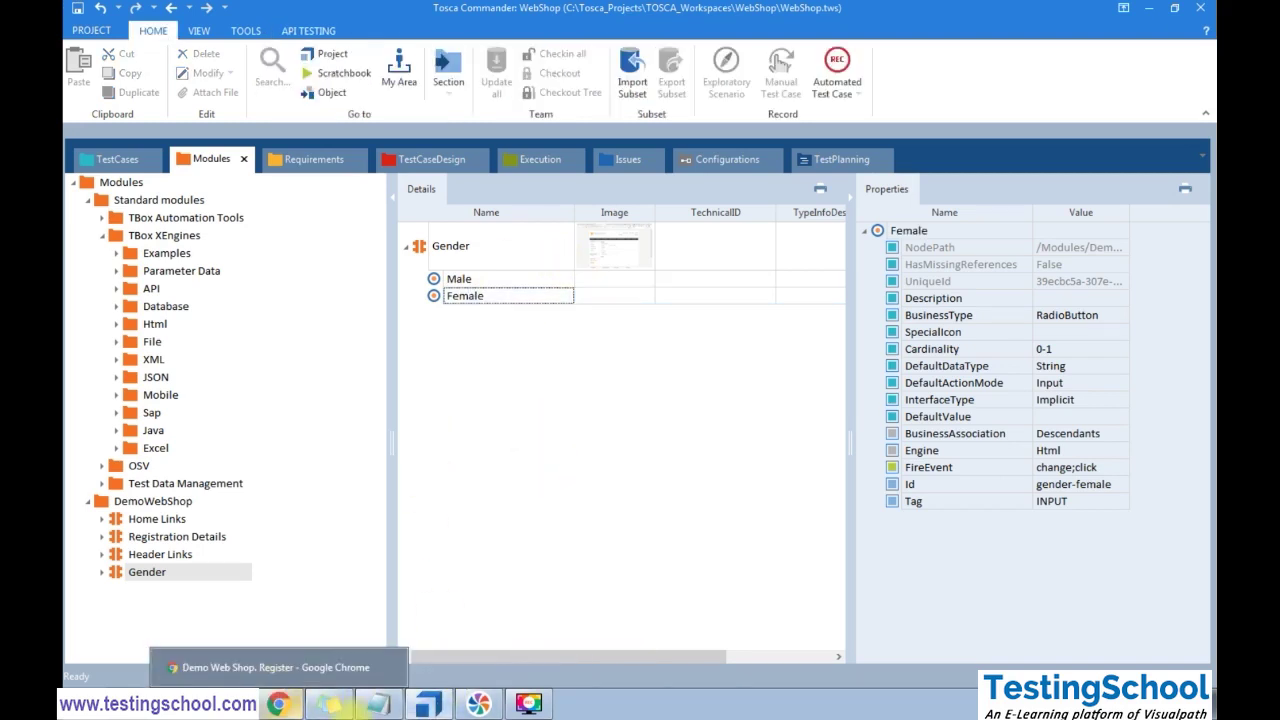
Switch to Notepad and add ",buttons" after "checkboxes" in the list of controls under the Control Group note
{"action": "left_click", "coordinate": [378, 705]}
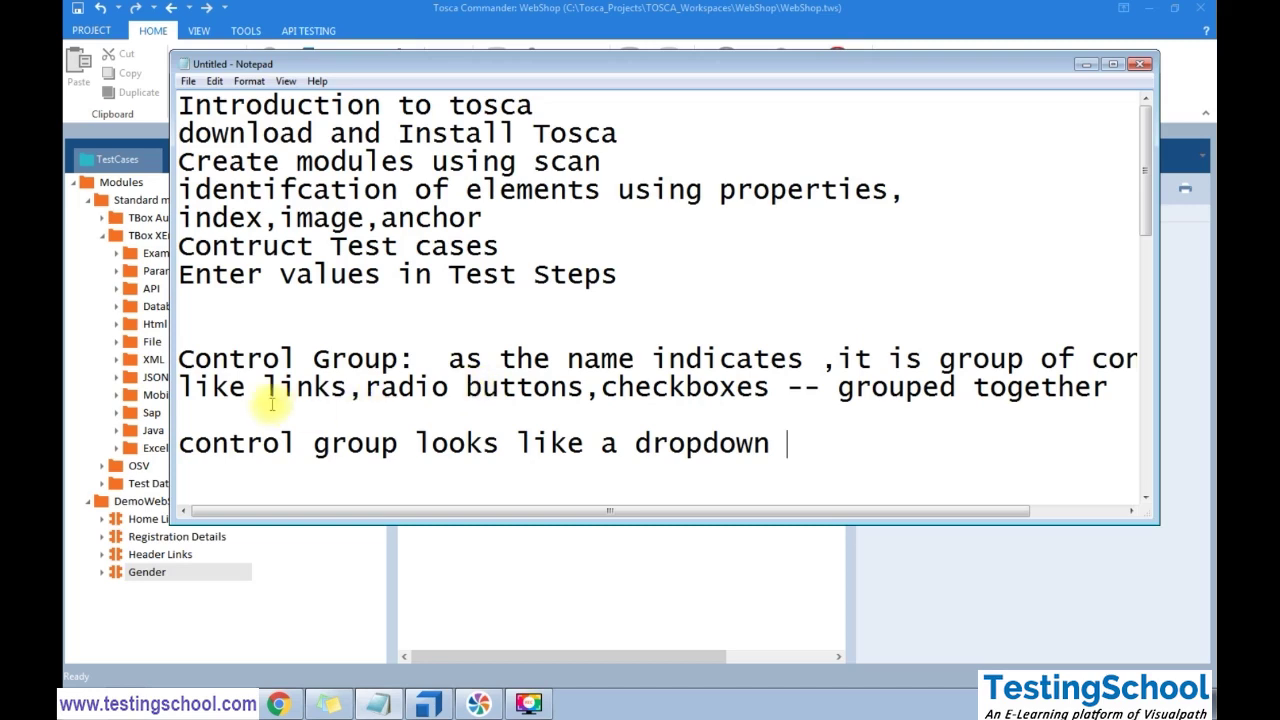
{"action": "left_click_drag", "start_coordinate": [278, 387], "coordinate": [766, 388]}
{"action": "left_click", "coordinate": [771, 390]}
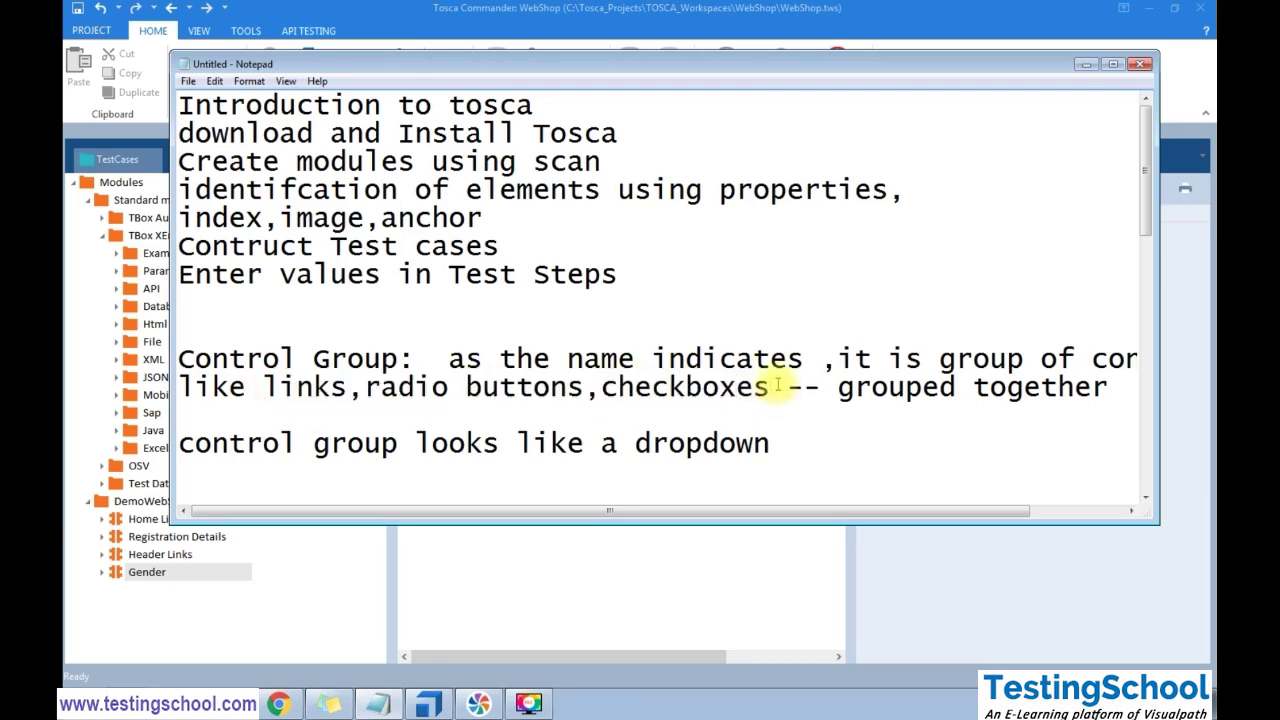
{"action": "type", "text": ",bitton"}
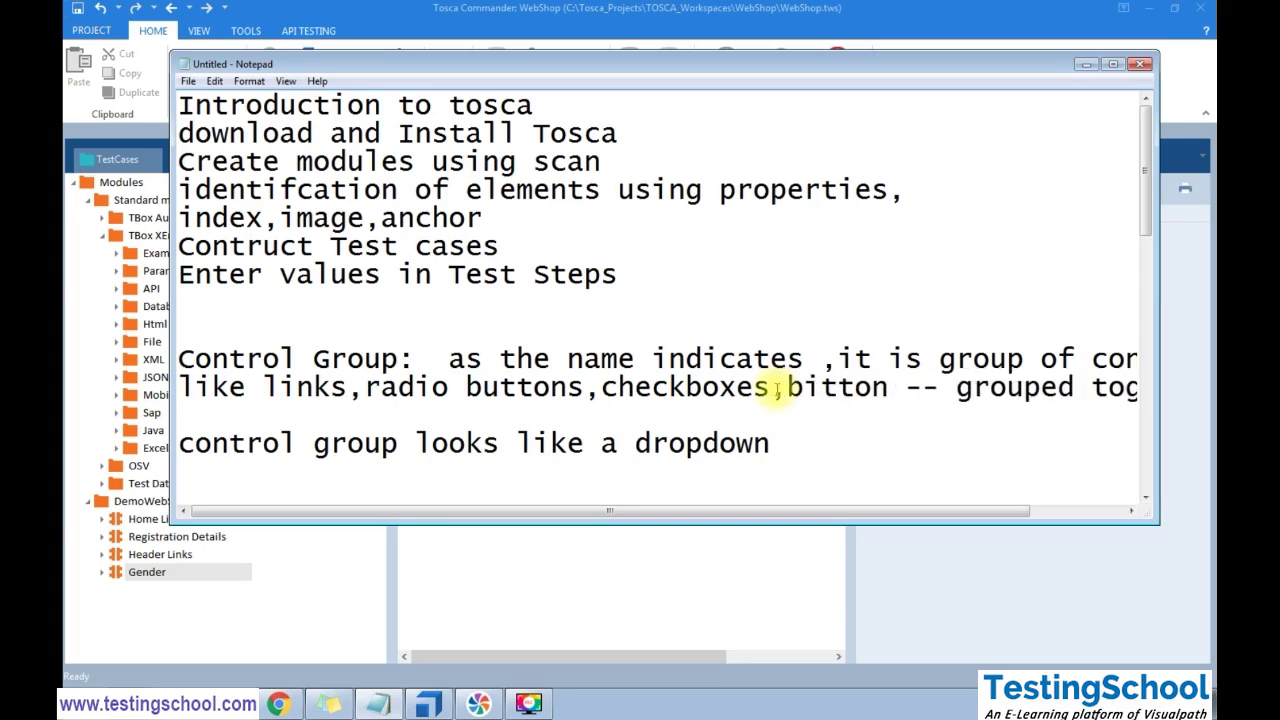
{"action": "key", "text": "BackSpace"}
{"action": "type", "text": "u"}
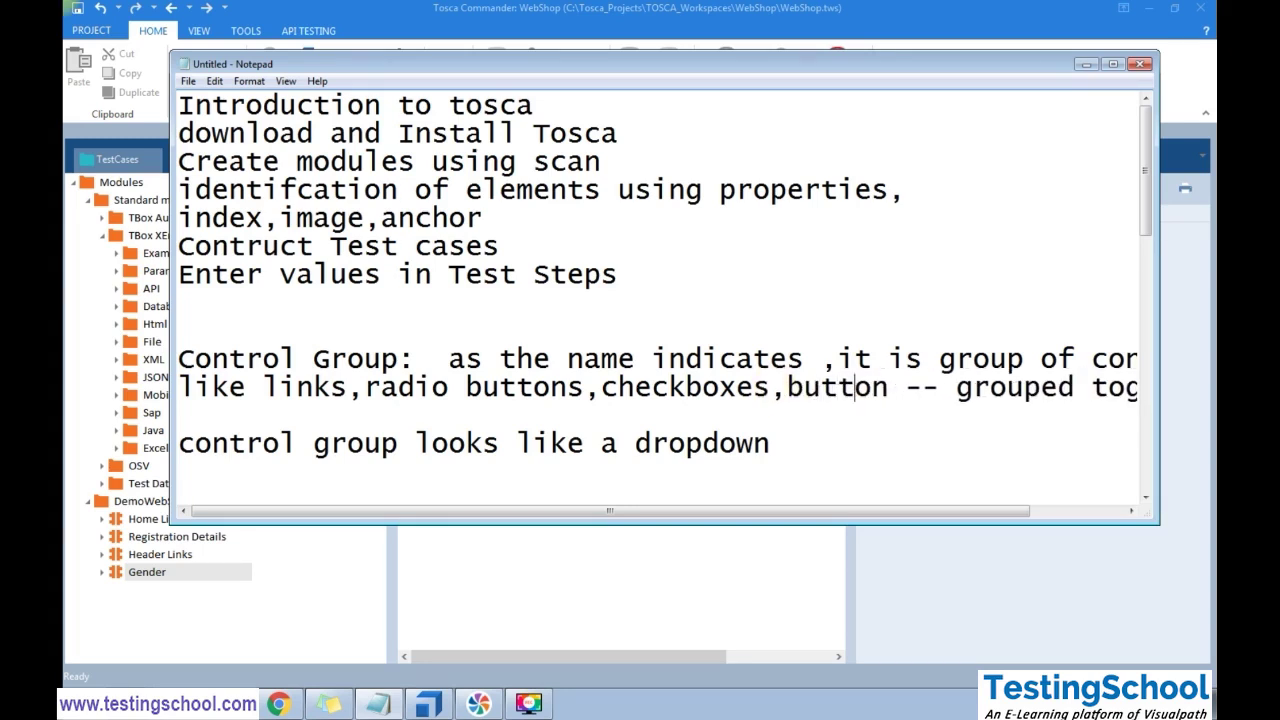
{"action": "type", "text": "s"}
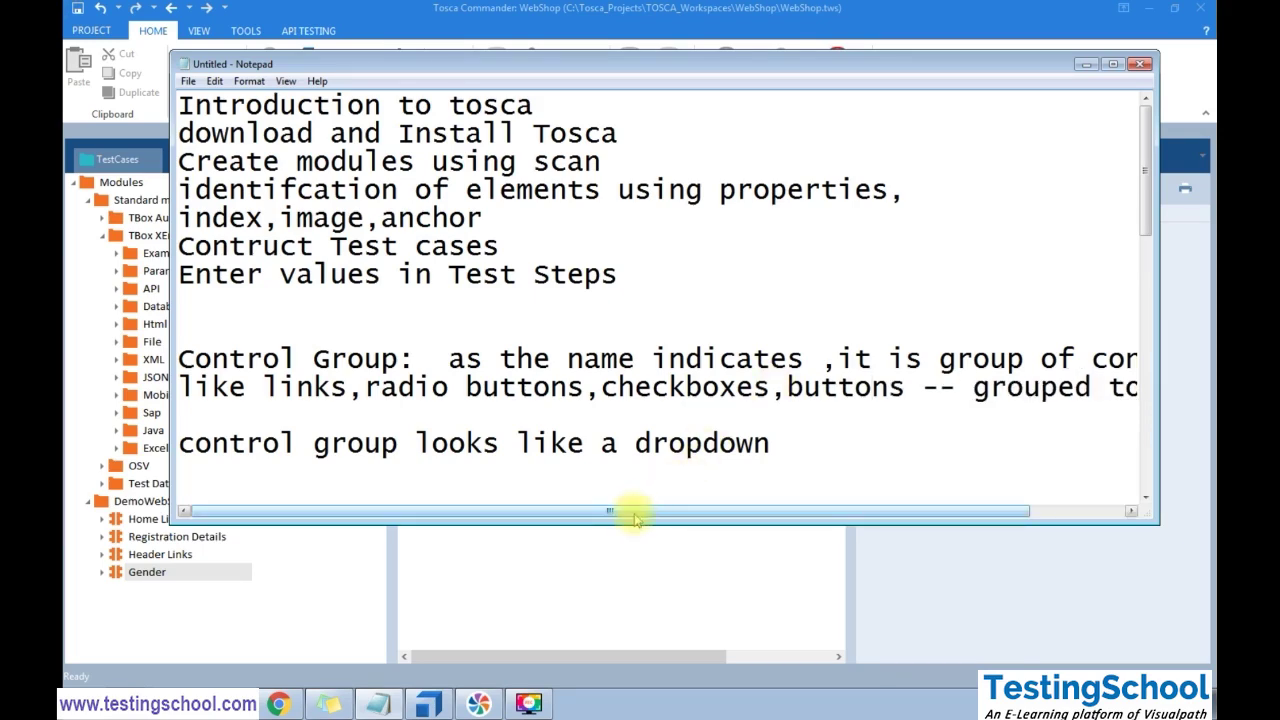
Switch to Tosca Commander and convert all links of the Header Links module, from BOOKS to GIFT CARDS, into a ControlGroup
{"action": "left_click", "coordinate": [614, 557]}
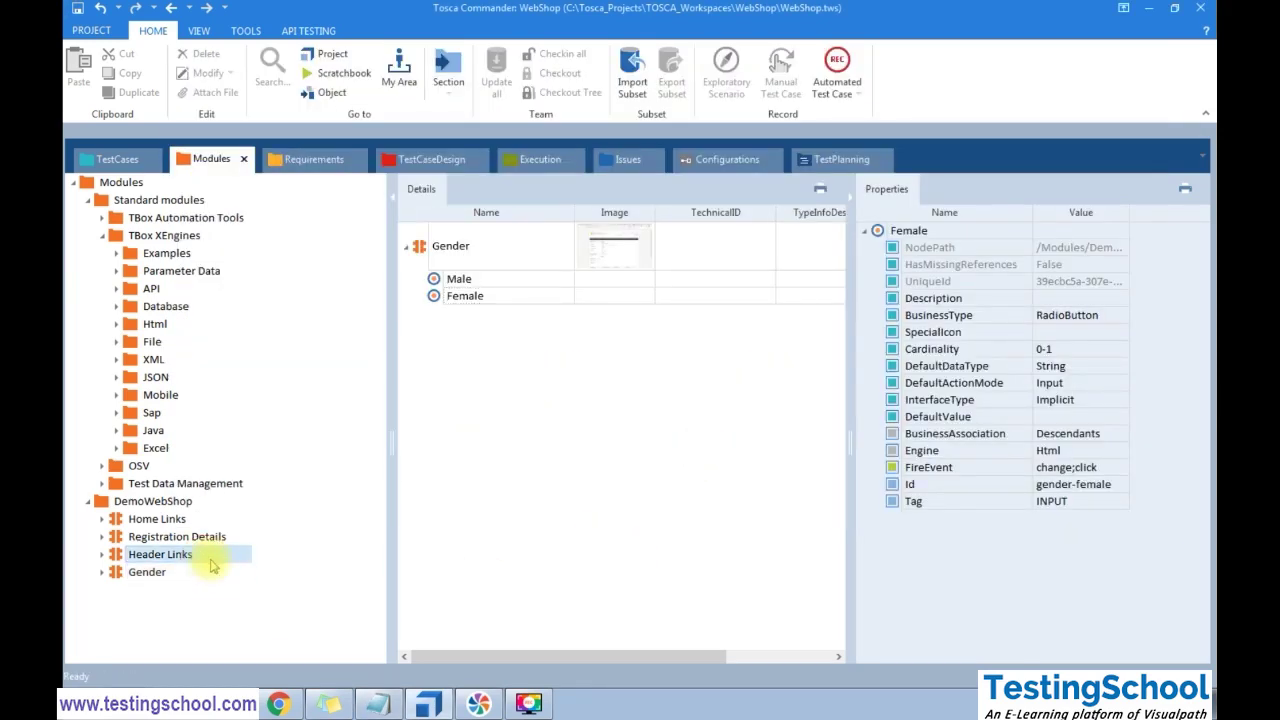
{"action": "left_click", "coordinate": [200, 556]}
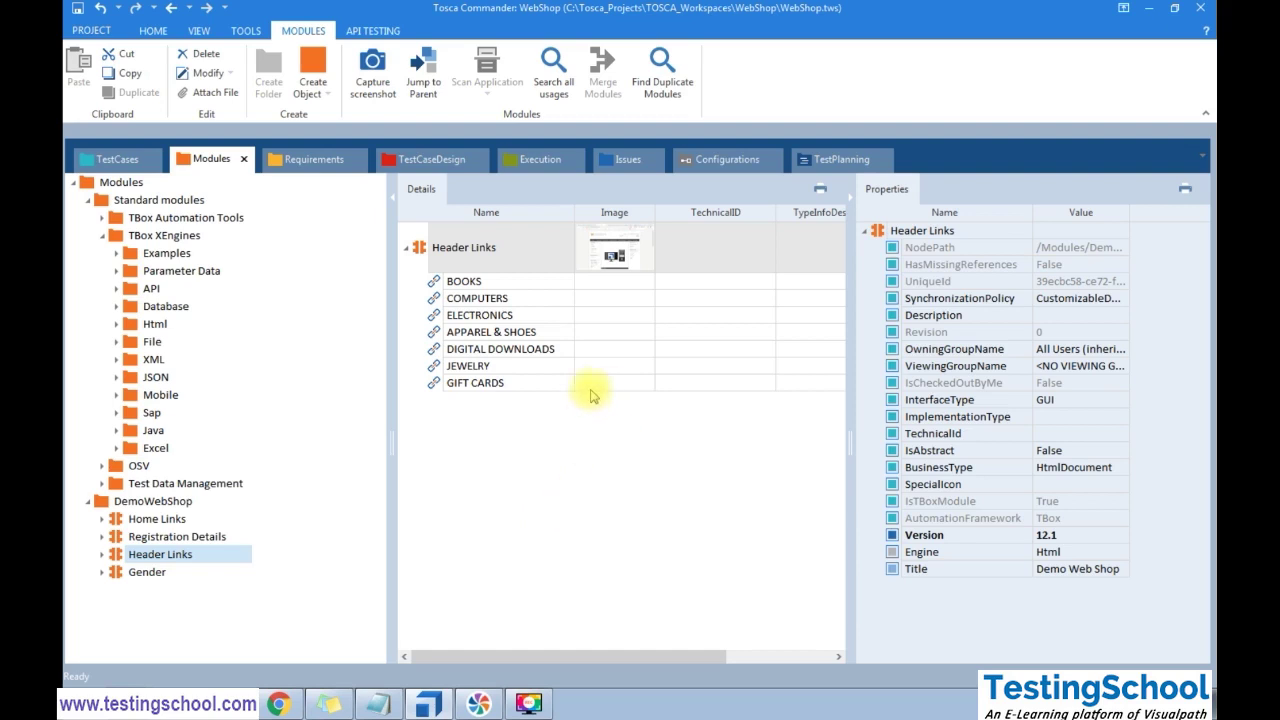
{"action": "left_click", "coordinate": [456, 284]}
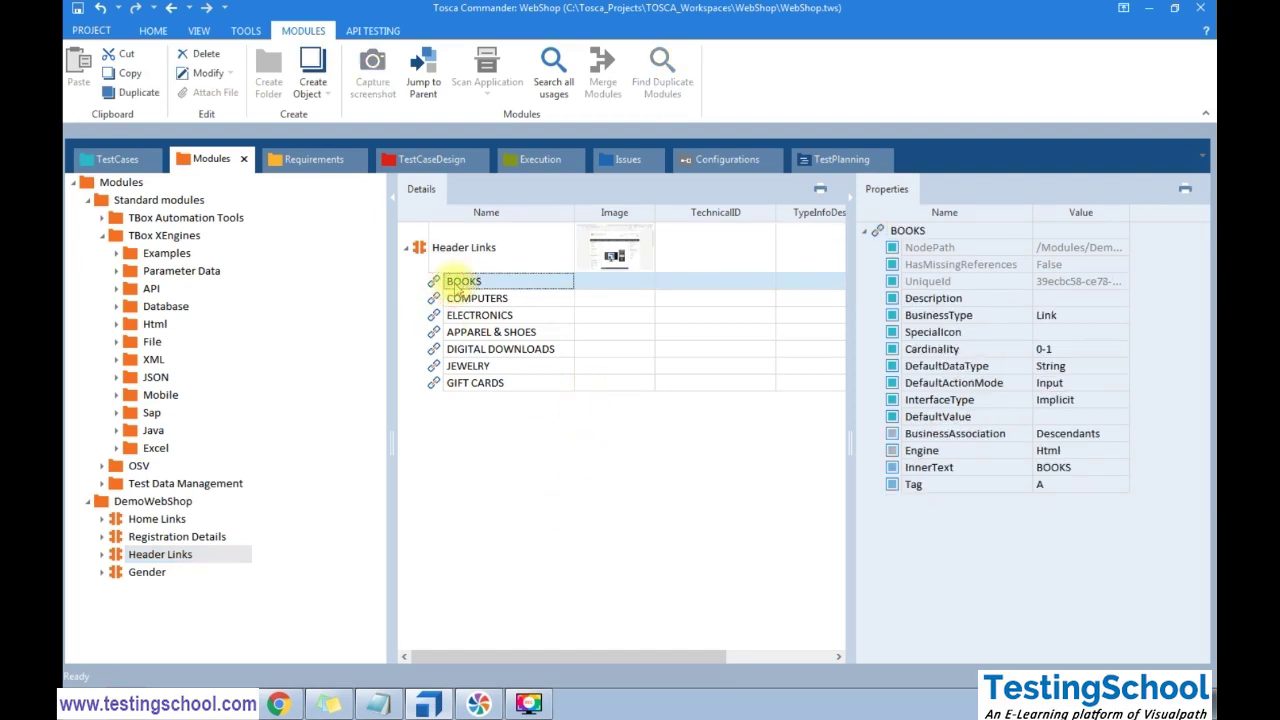
{"action": "left_click", "coordinate": [480, 383], "text": "shift"}
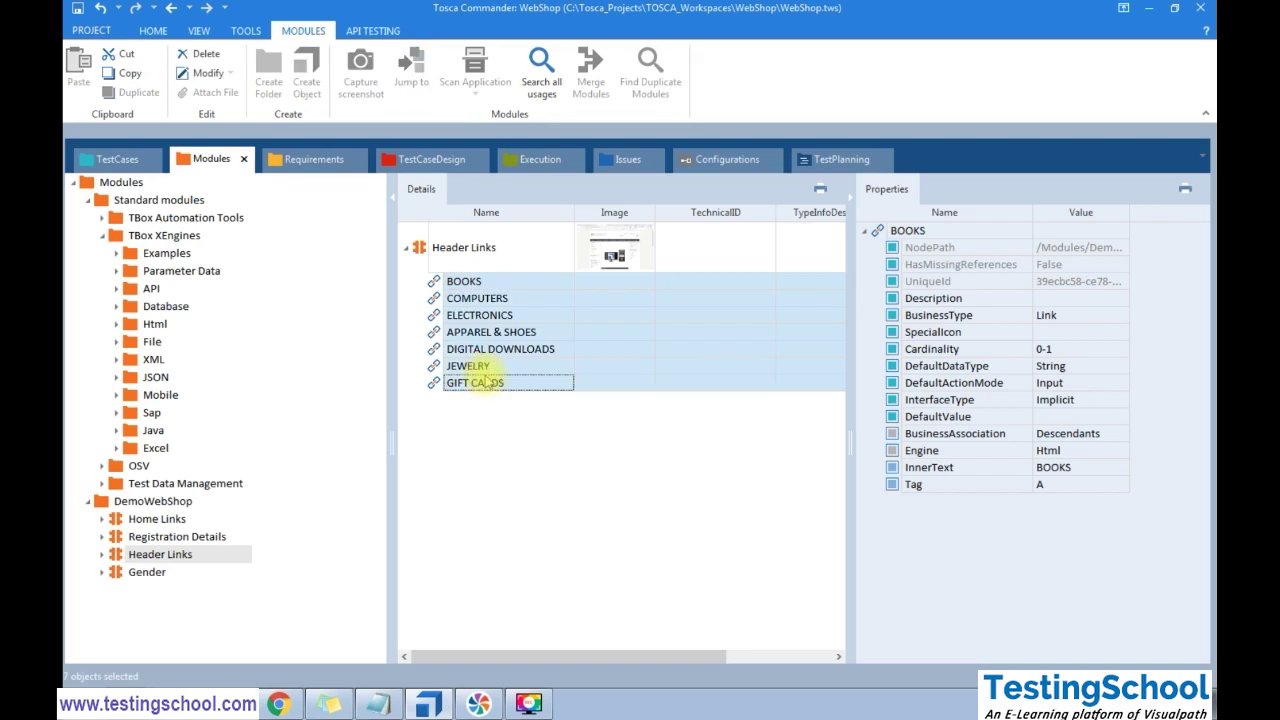
{"action": "right_click", "coordinate": [484, 383]}
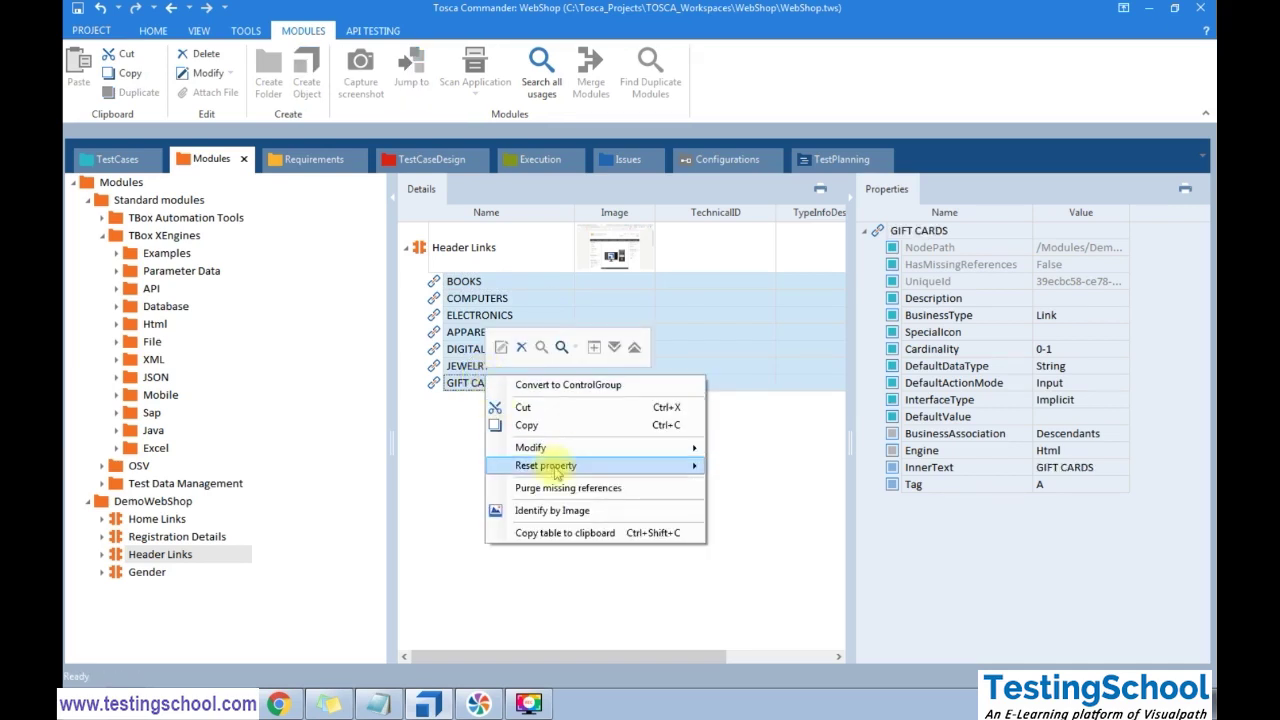
{"action": "mouse_move", "coordinate": [556, 470]}
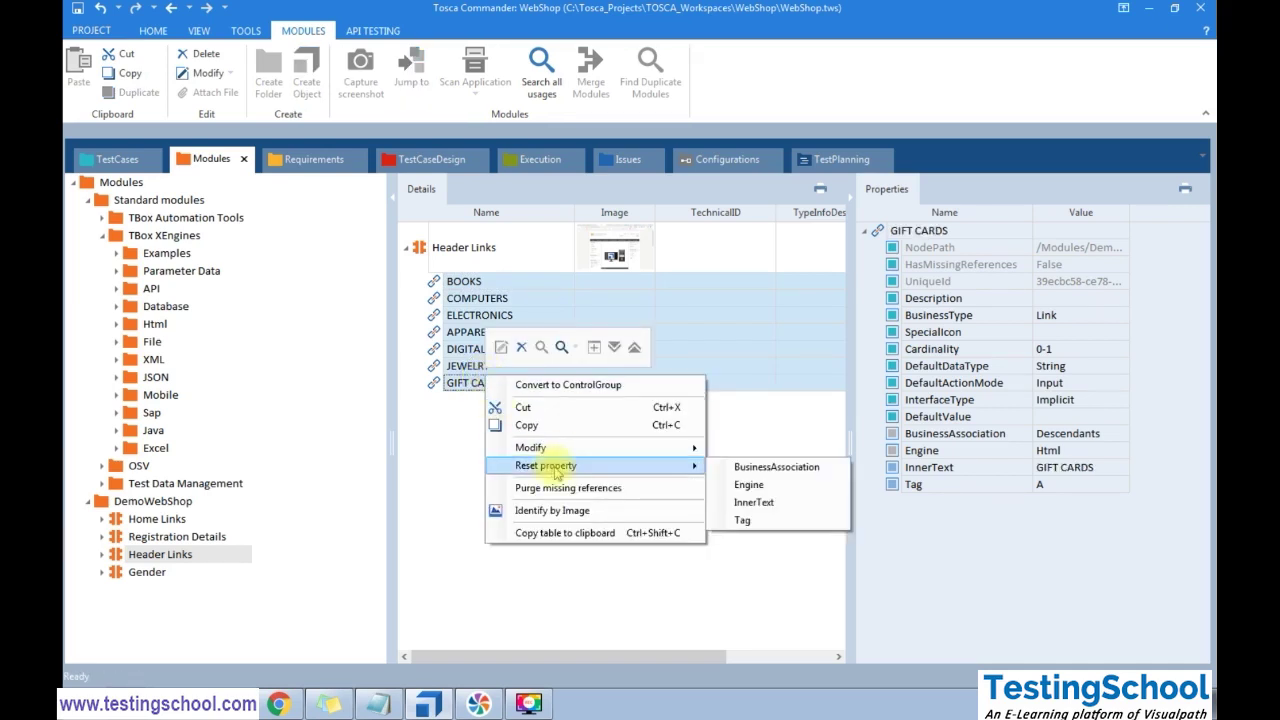
{"action": "left_click", "coordinate": [616, 386]}
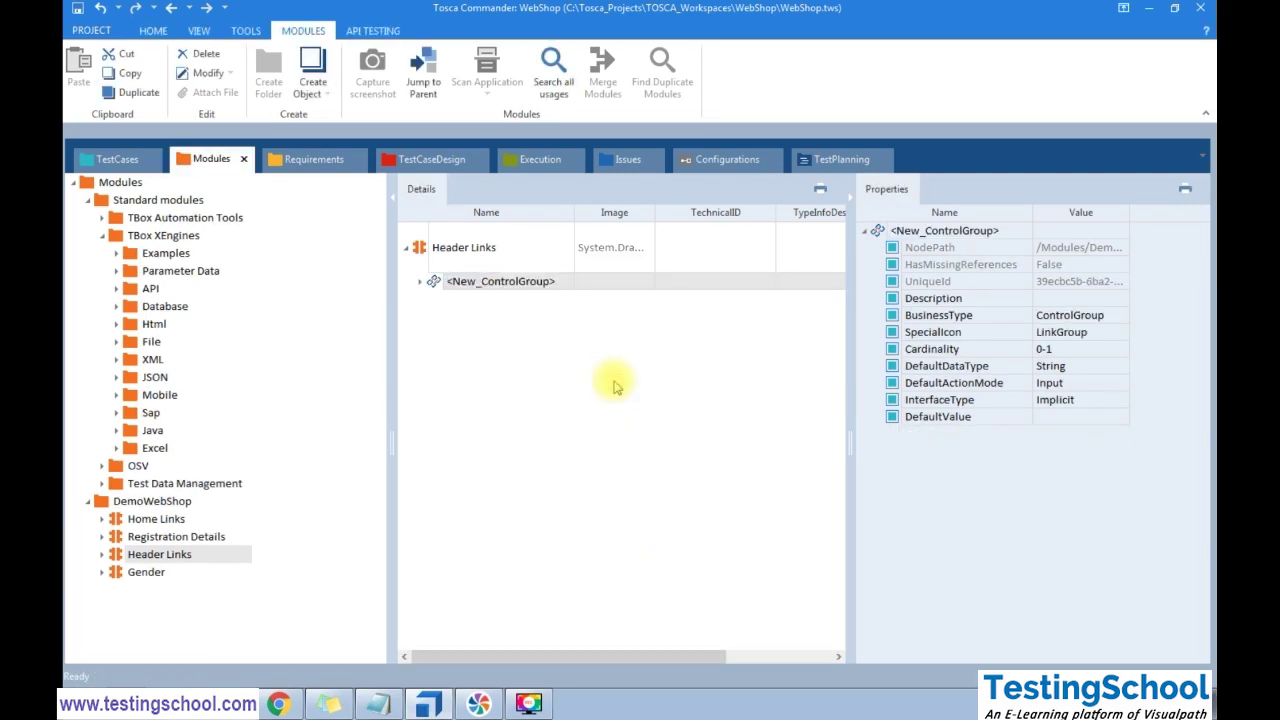
Rename the new control group as HeaderLinks and check the links it contains
{"action": "left_click", "coordinate": [510, 282]}
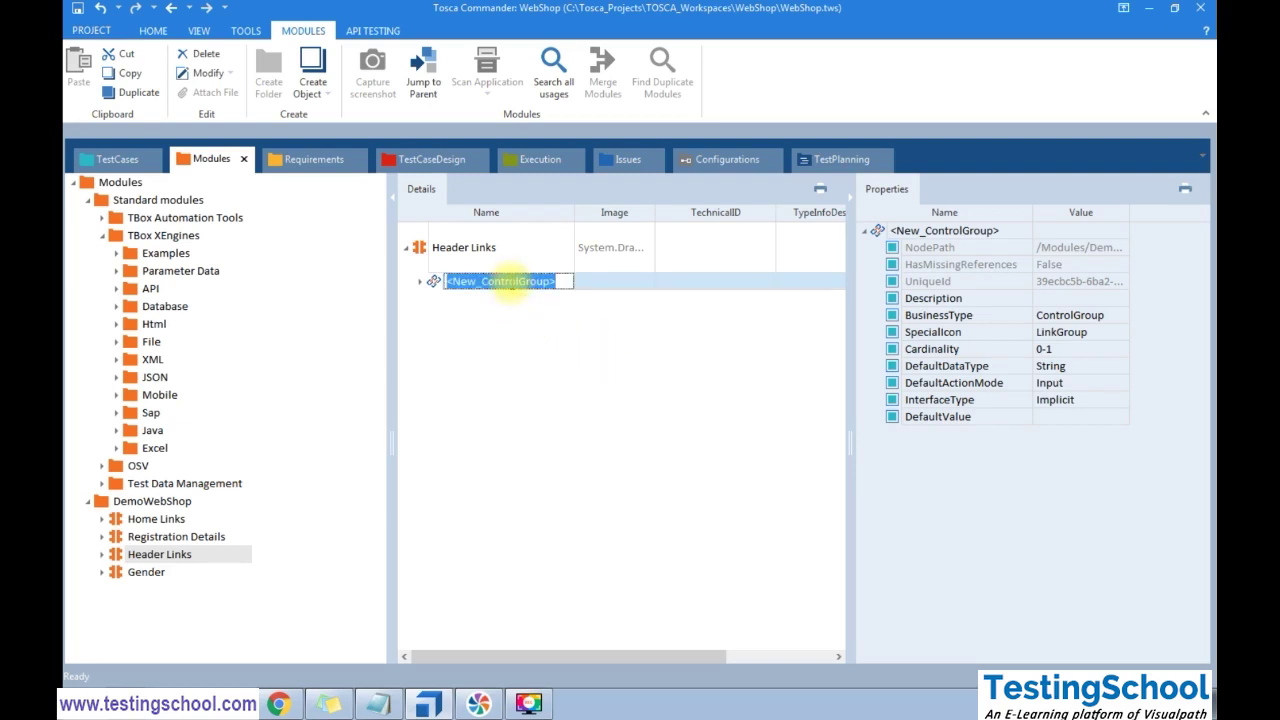
{"action": "type", "text": "Links"}
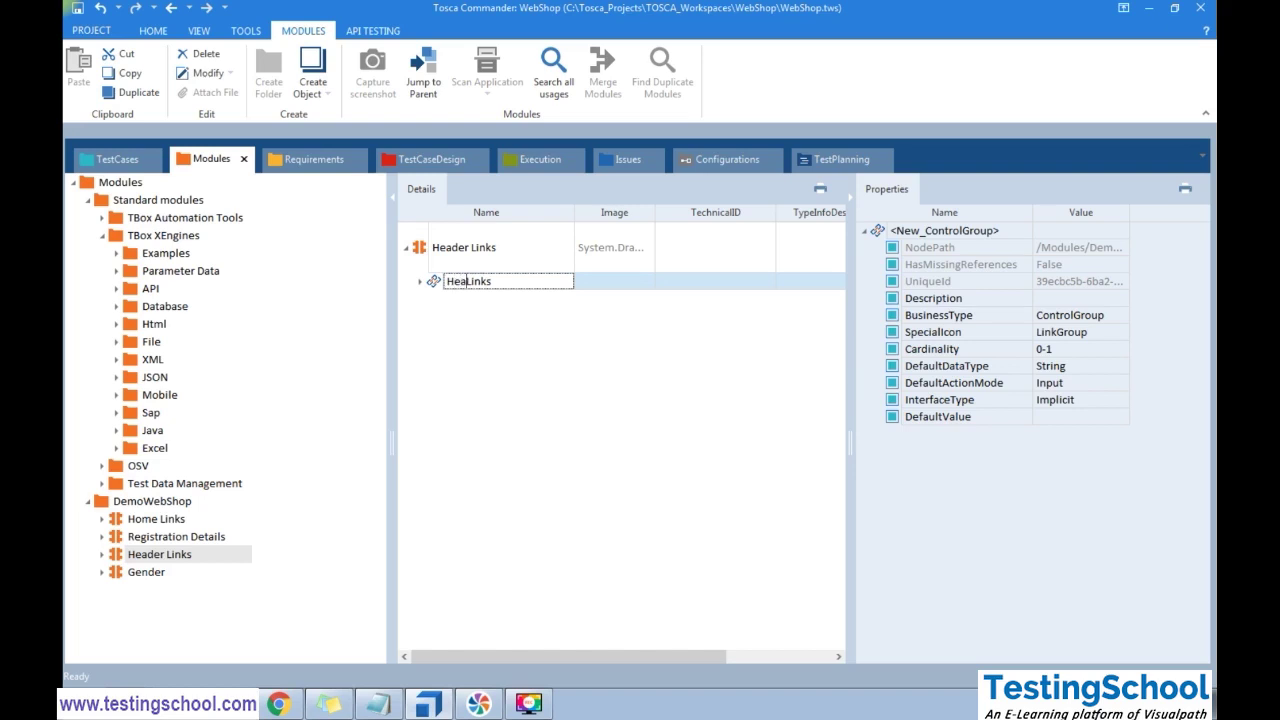
{"action": "left_click", "coordinate": [514, 414]}
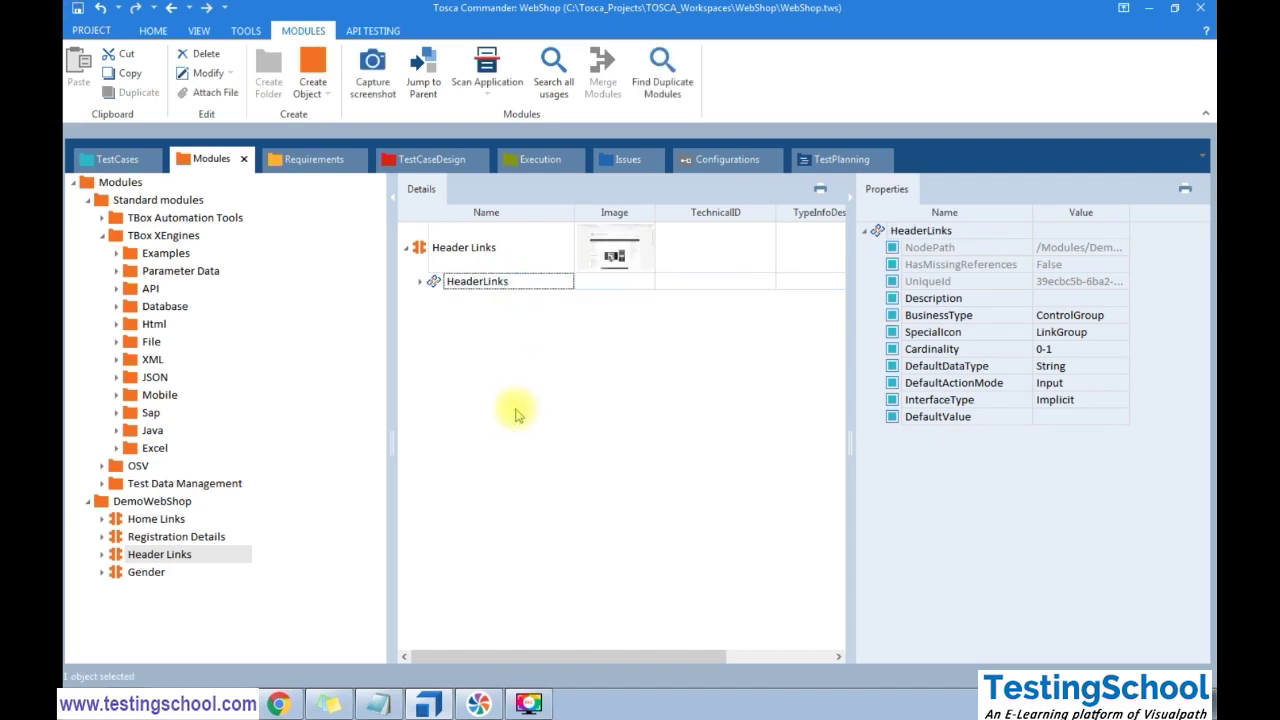
{"action": "left_click", "coordinate": [421, 284]}
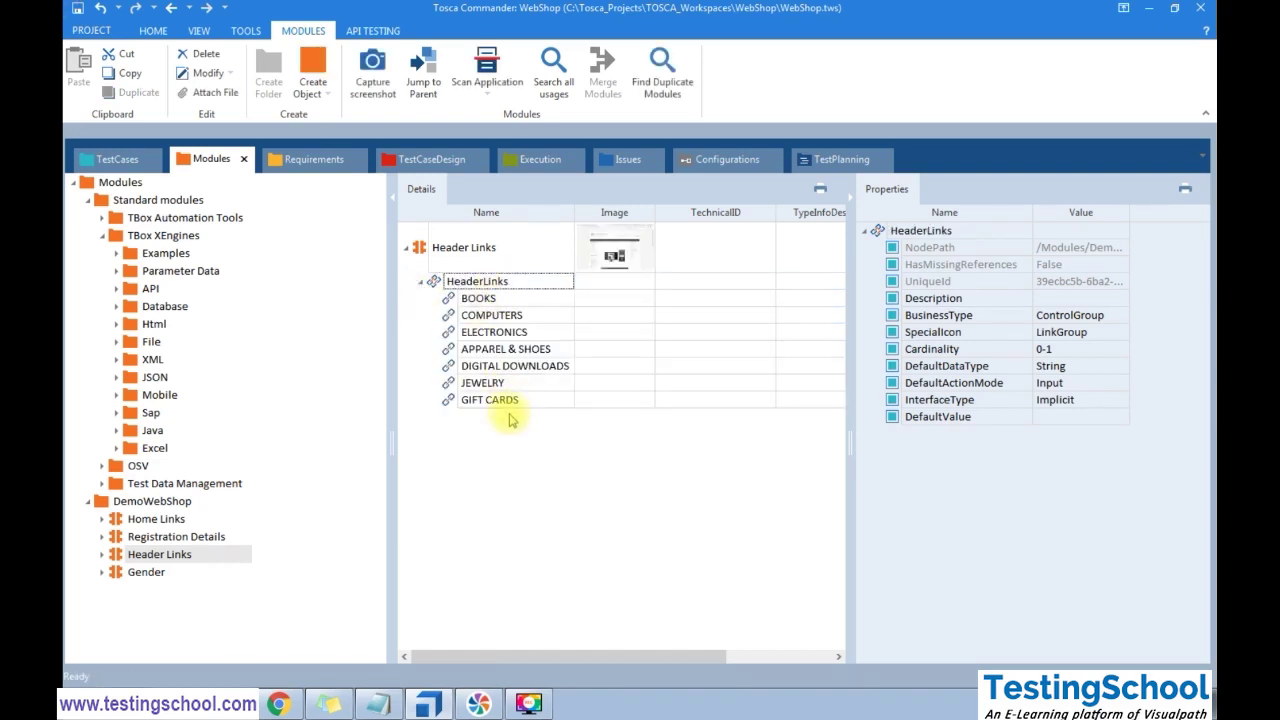
{"action": "left_click", "coordinate": [420, 283]}
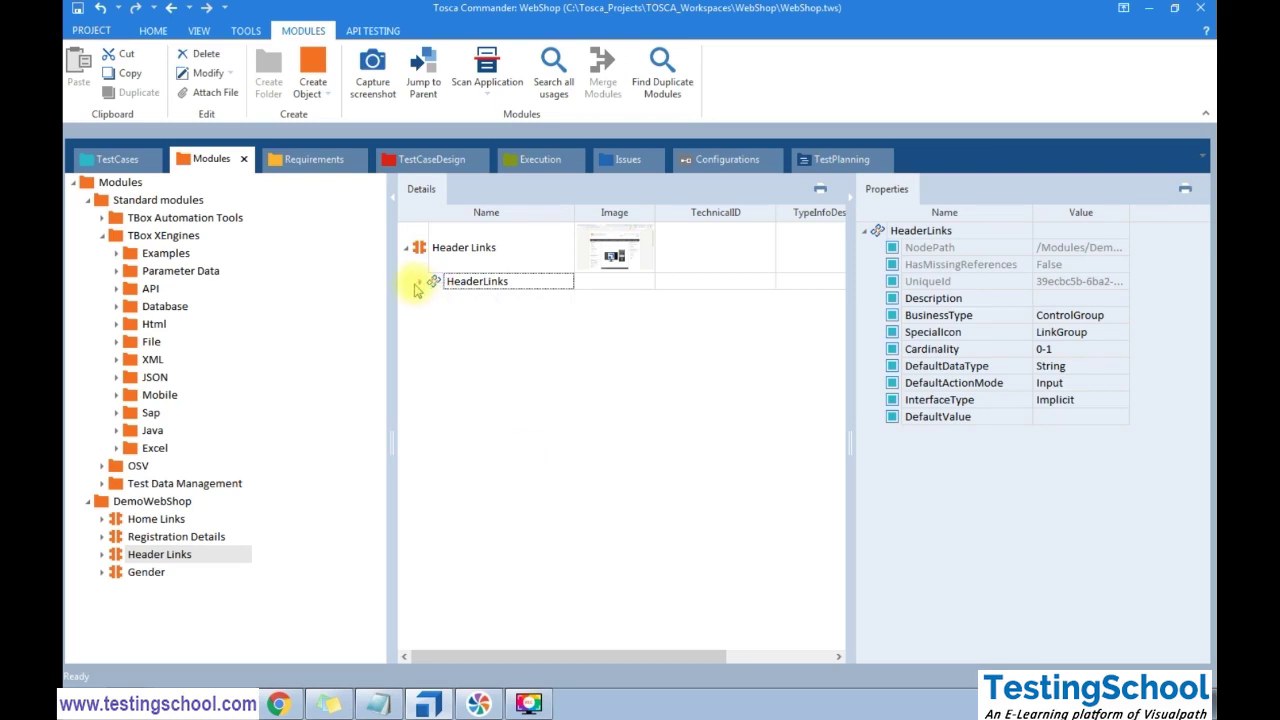
Create a test case in the Demo Webshop folder from the Header Links module and check the values offered for HeaderLinks
{"action": "left_click", "coordinate": [110, 159]}
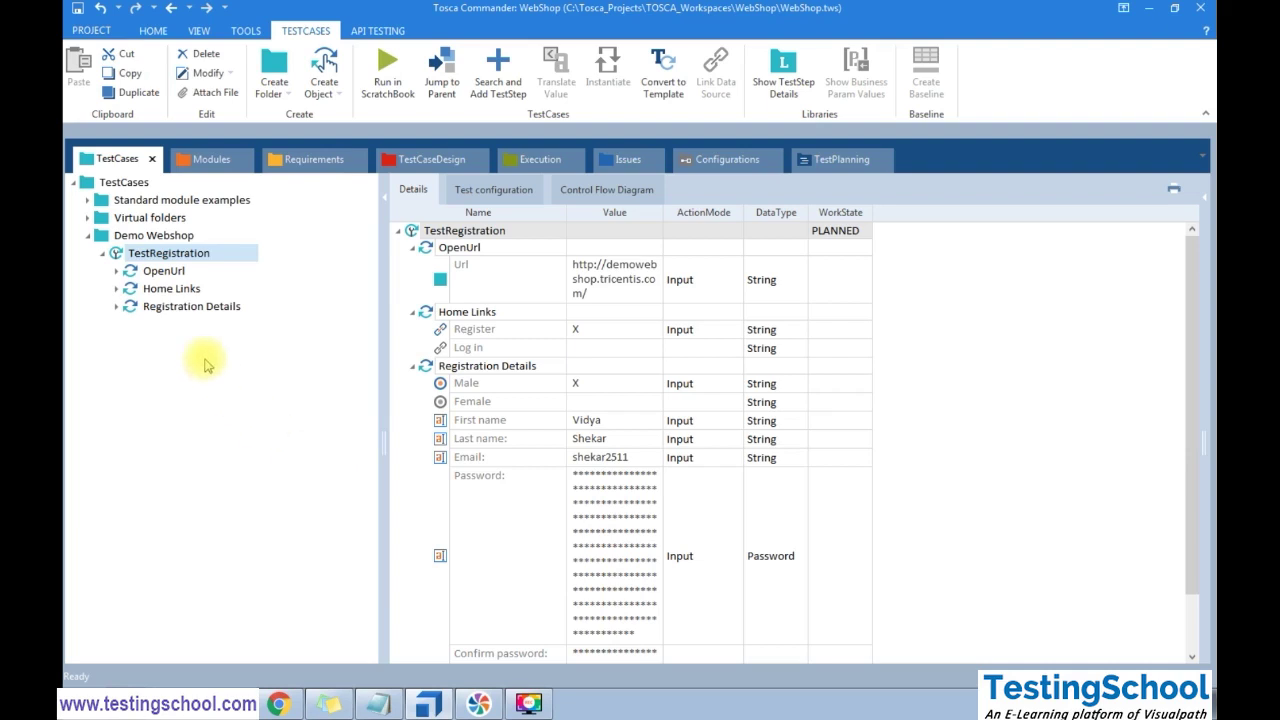
{"action": "left_click", "coordinate": [212, 161]}
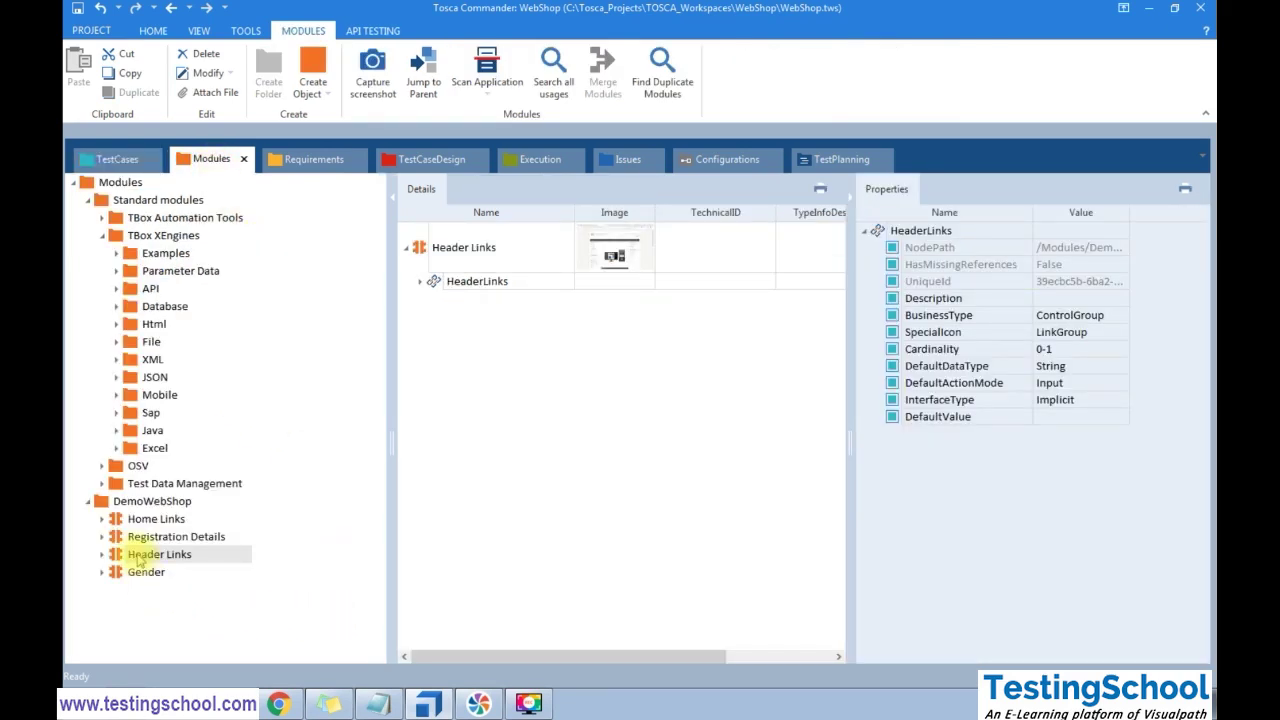
{"action": "left_click_drag", "start_coordinate": [140, 563], "coordinate": [165, 237]}
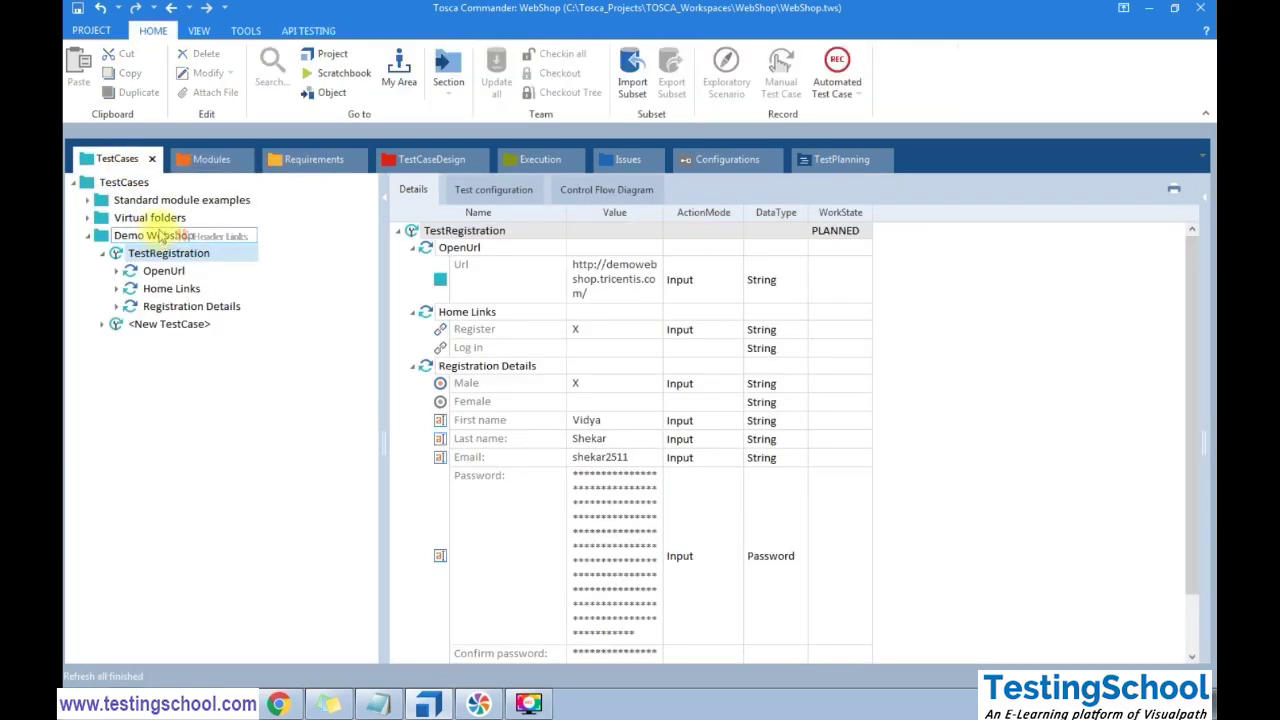
{"action": "left_click", "coordinate": [165, 341]}
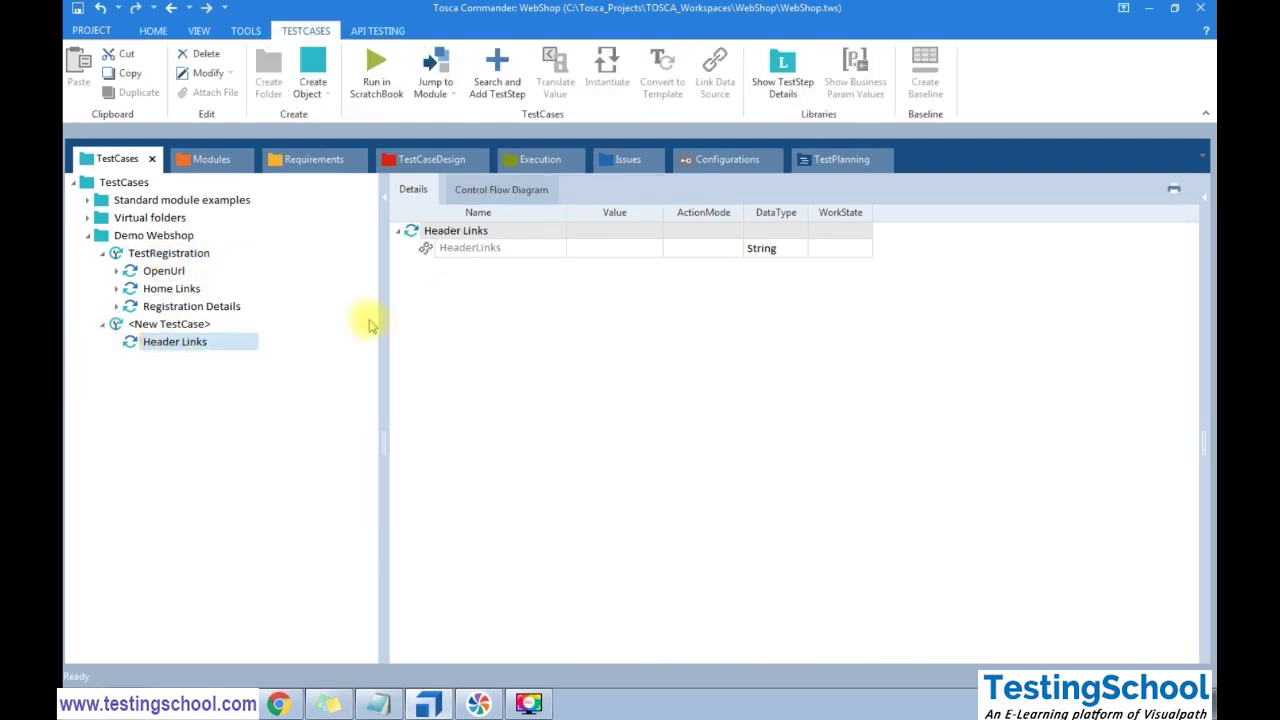
{"action": "left_click", "coordinate": [626, 250]}
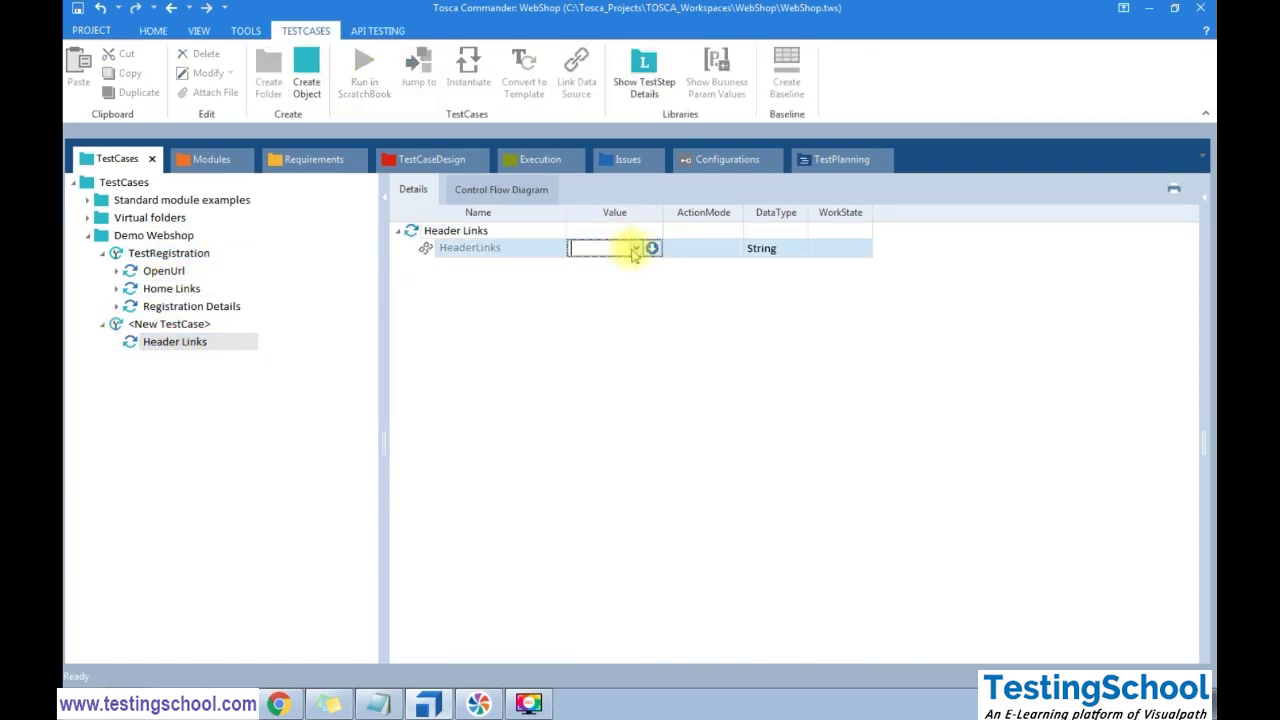
{"action": "left_click", "coordinate": [637, 248]}
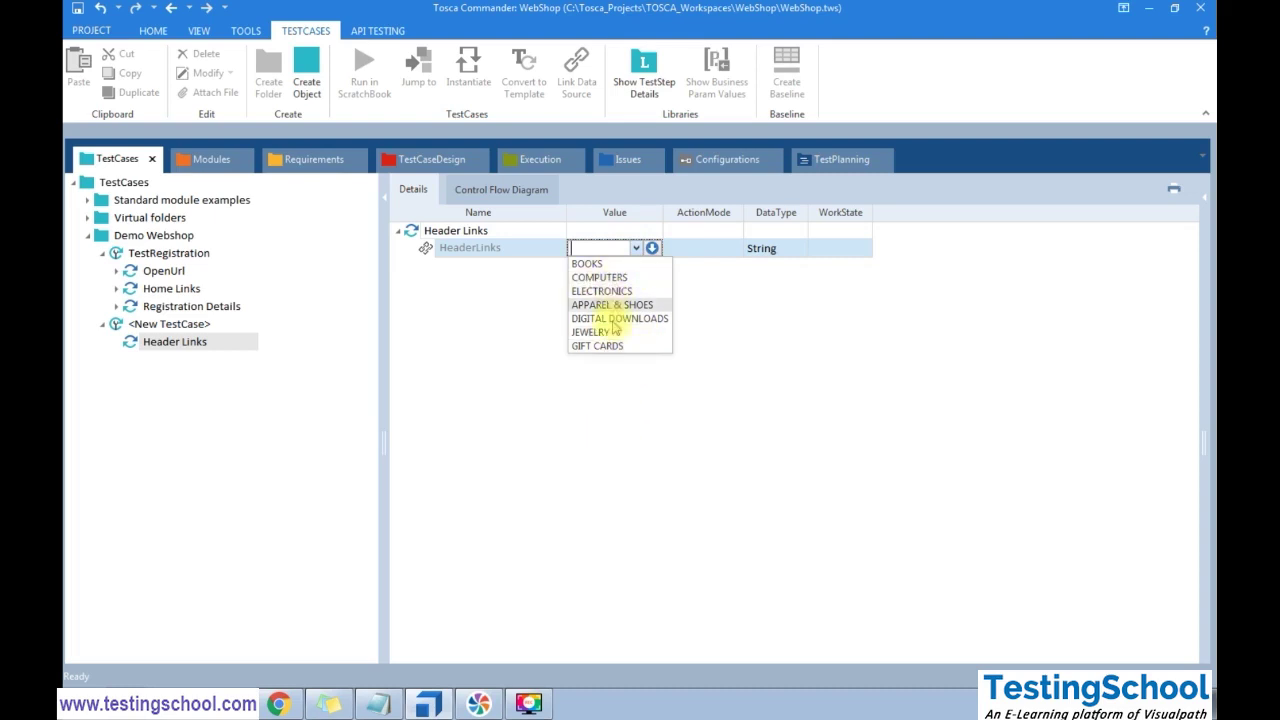
{"action": "left_click", "coordinate": [505, 482]}
Rename the new test case in the Demo Webshop folder as Test Headers
{"action": "double_click", "coordinate": [157, 324]}
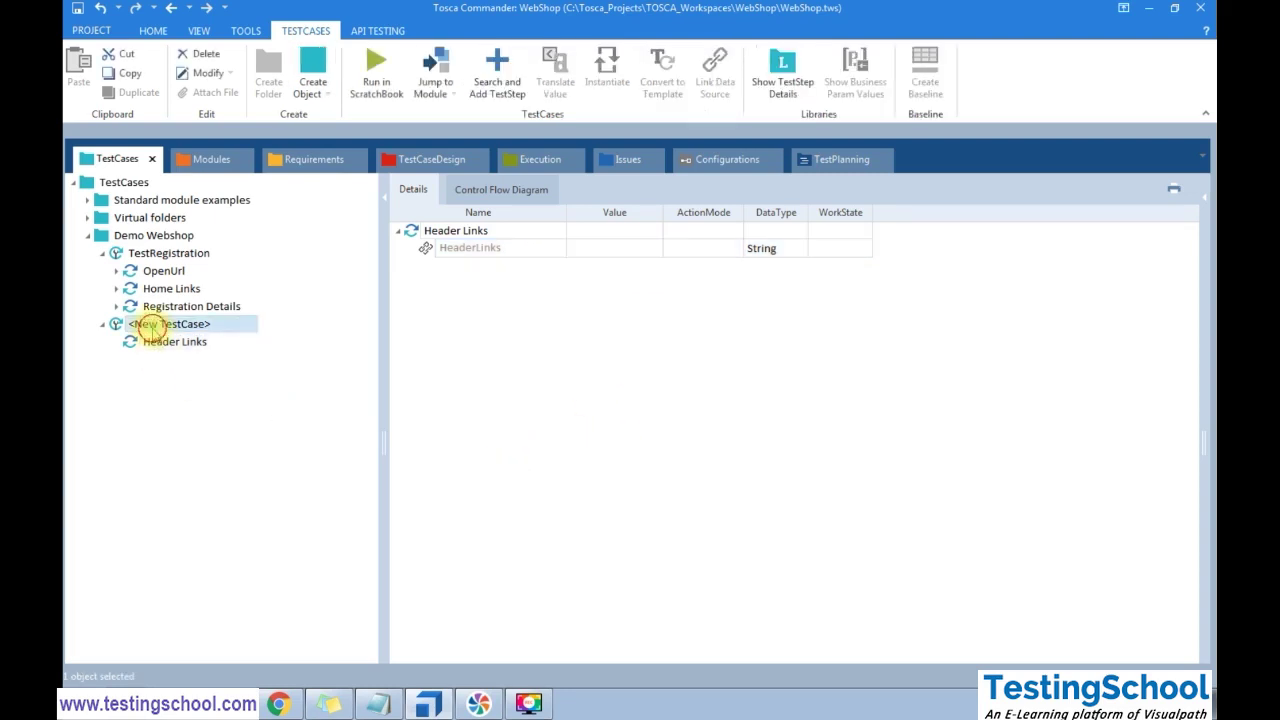
{"action": "double_click", "coordinate": [154, 332]}
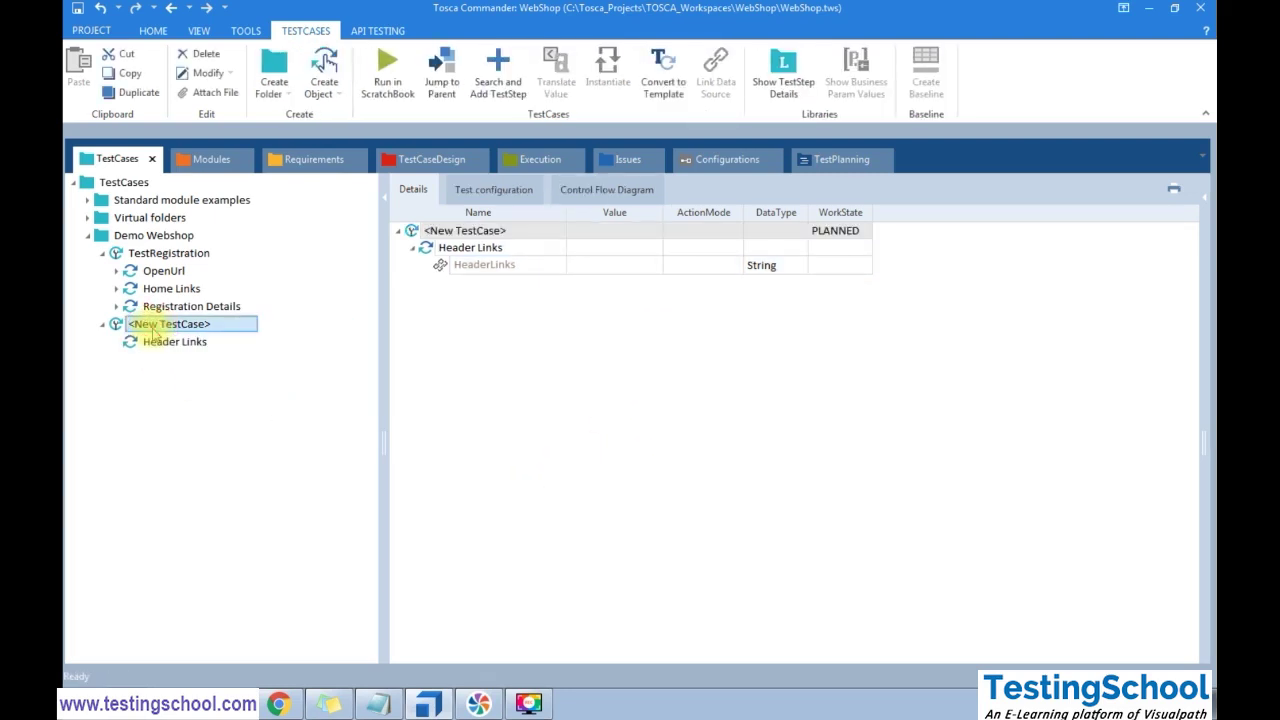
{"action": "key", "text": "F2"}
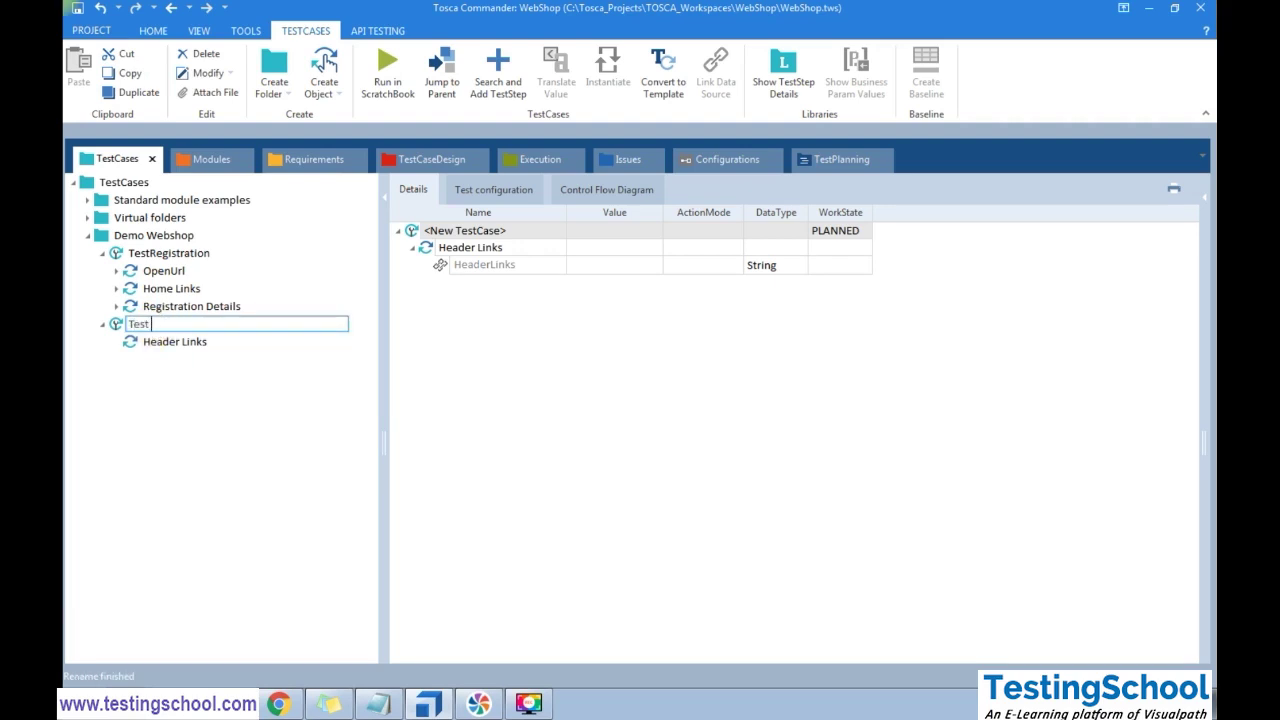
{"action": "type", "text": "Test Headers"}
{"action": "left_click", "coordinate": [150, 458]}
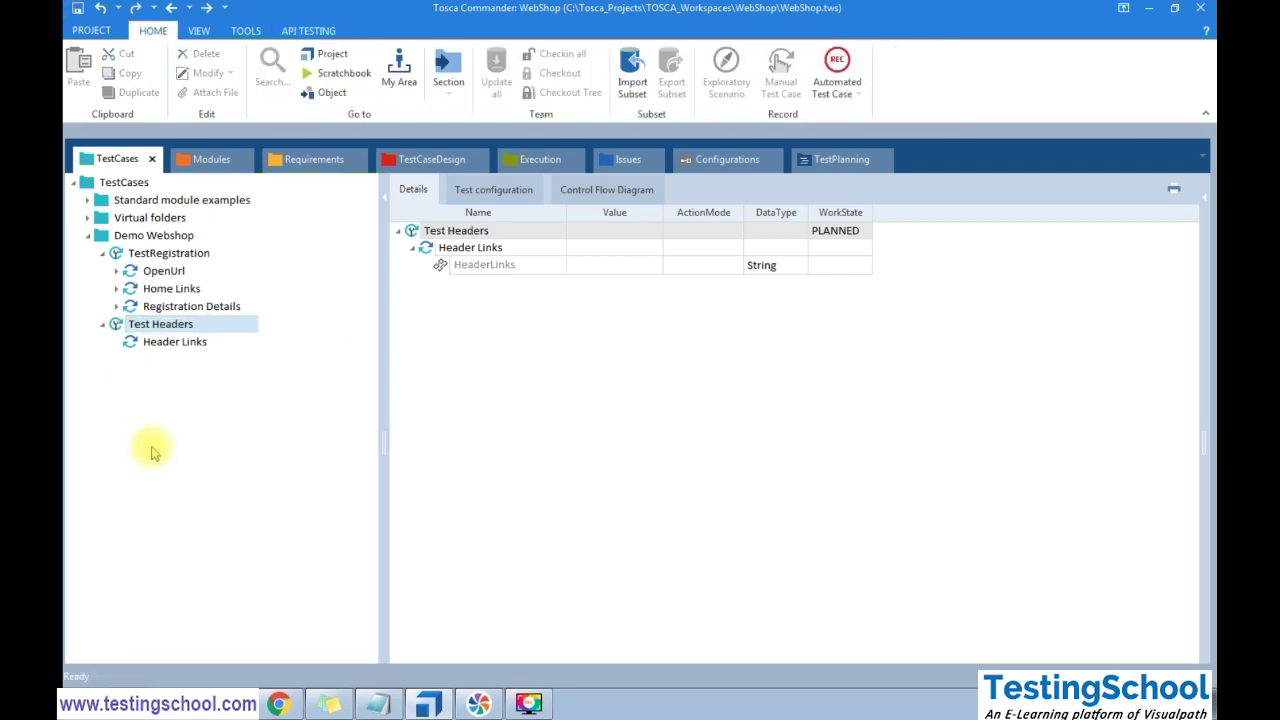
Switch to Chrome and examine the Demo Web Shop header links, opening the DIGITAL DOWNLOADS page
{"action": "left_click", "coordinate": [278, 704]}
{"action": "mouse_move", "coordinate": [395, 238]}
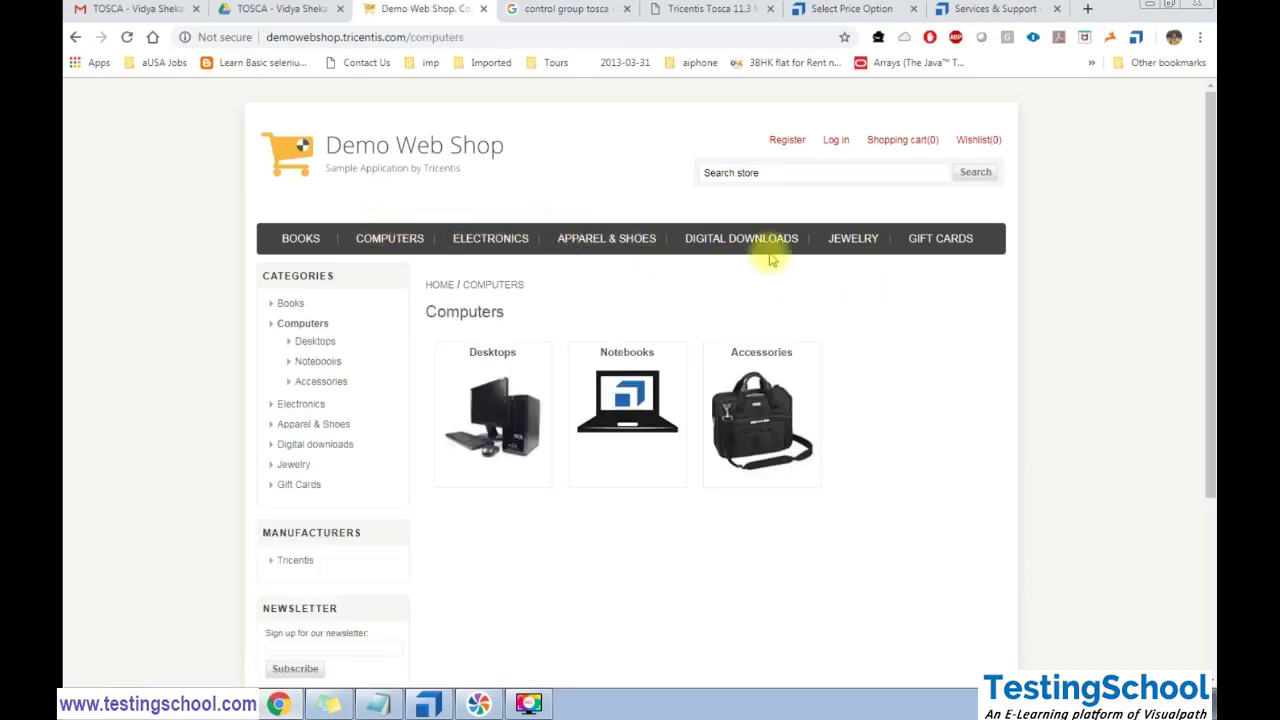
{"action": "left_click", "coordinate": [738, 245]}
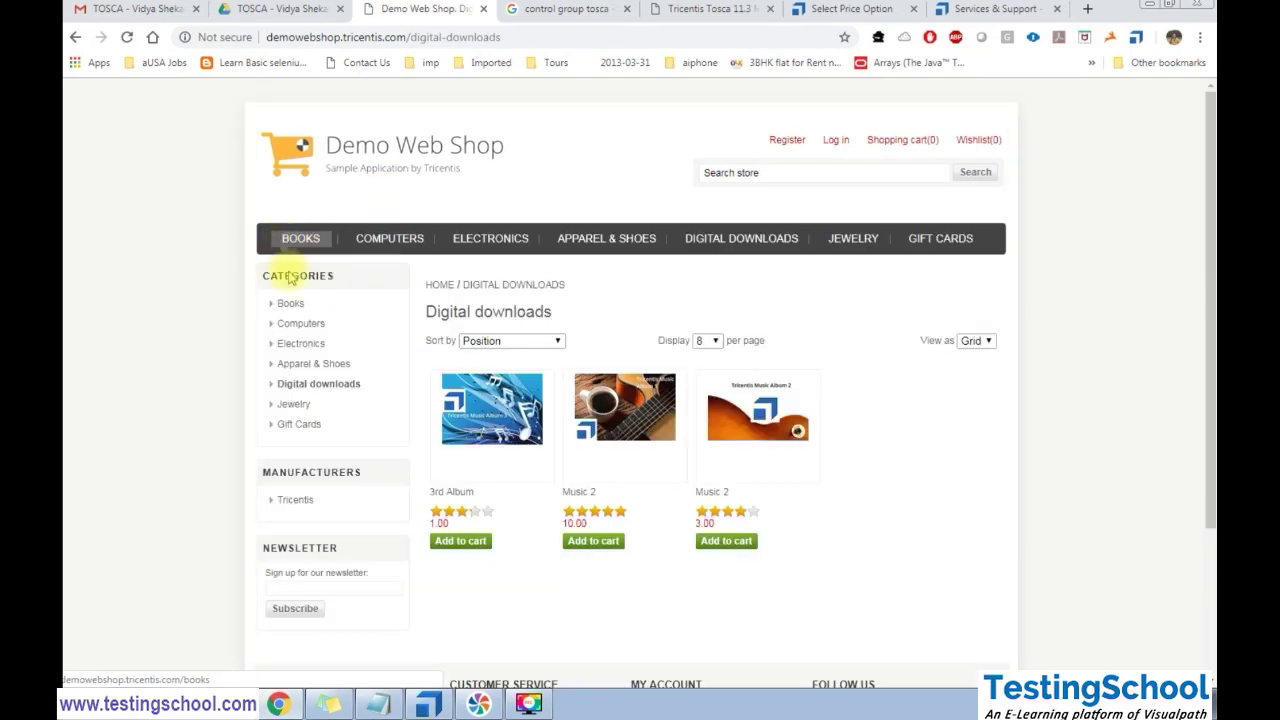
Switch to Tosca Commander and set the HeaderLinks value in the Test Headers test case to COMPUTERS
{"action": "left_click", "coordinate": [428, 704]}
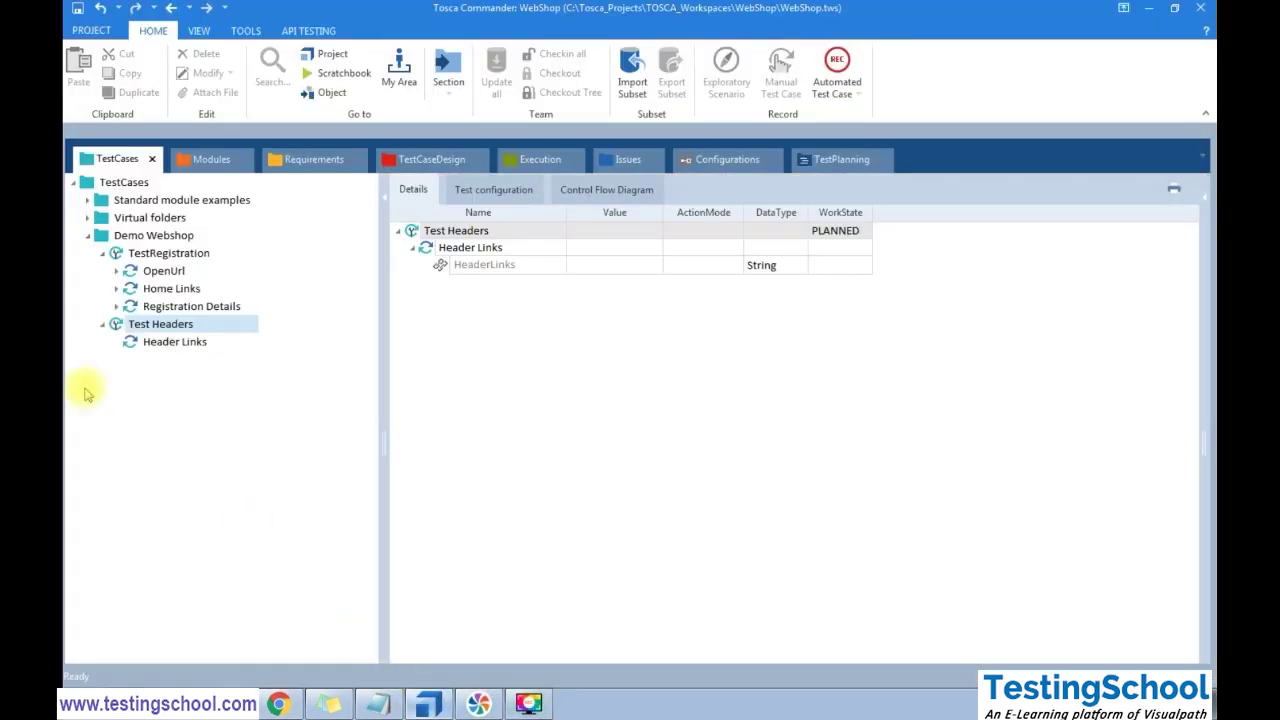
{"action": "left_click", "coordinate": [157, 345]}
{"action": "left_click", "coordinate": [614, 248]}
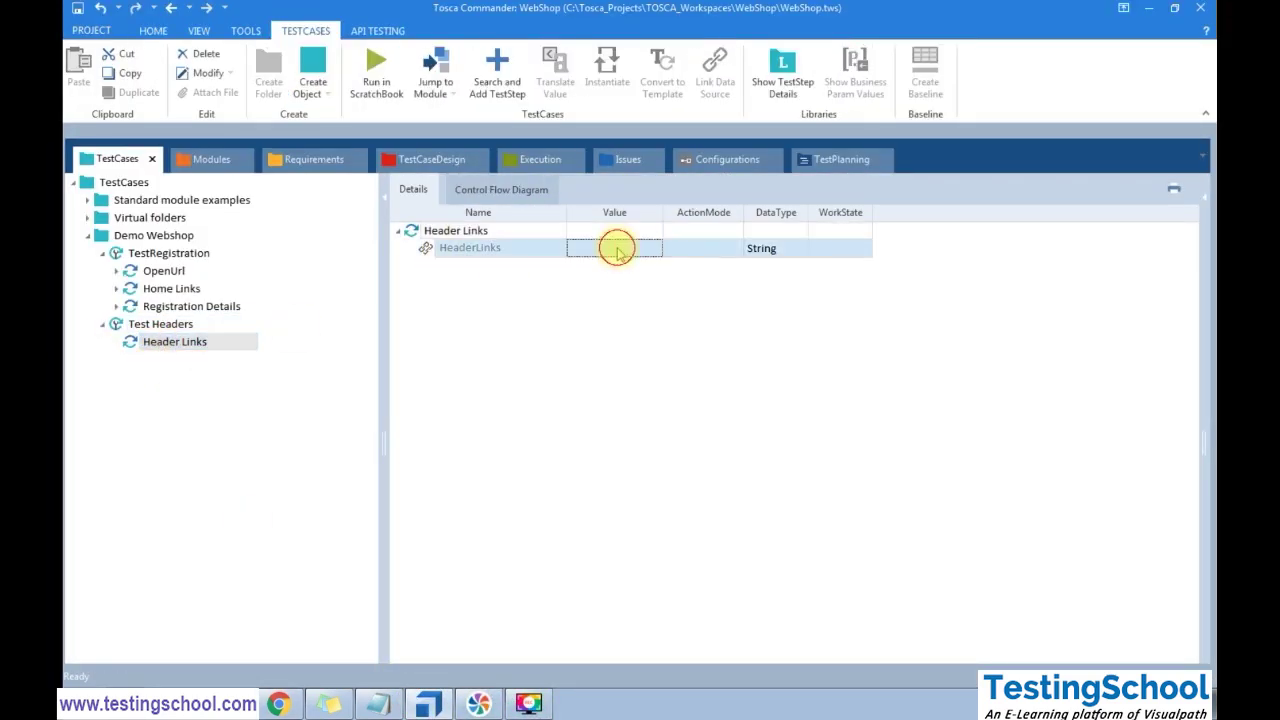
{"action": "left_click", "coordinate": [637, 250]}
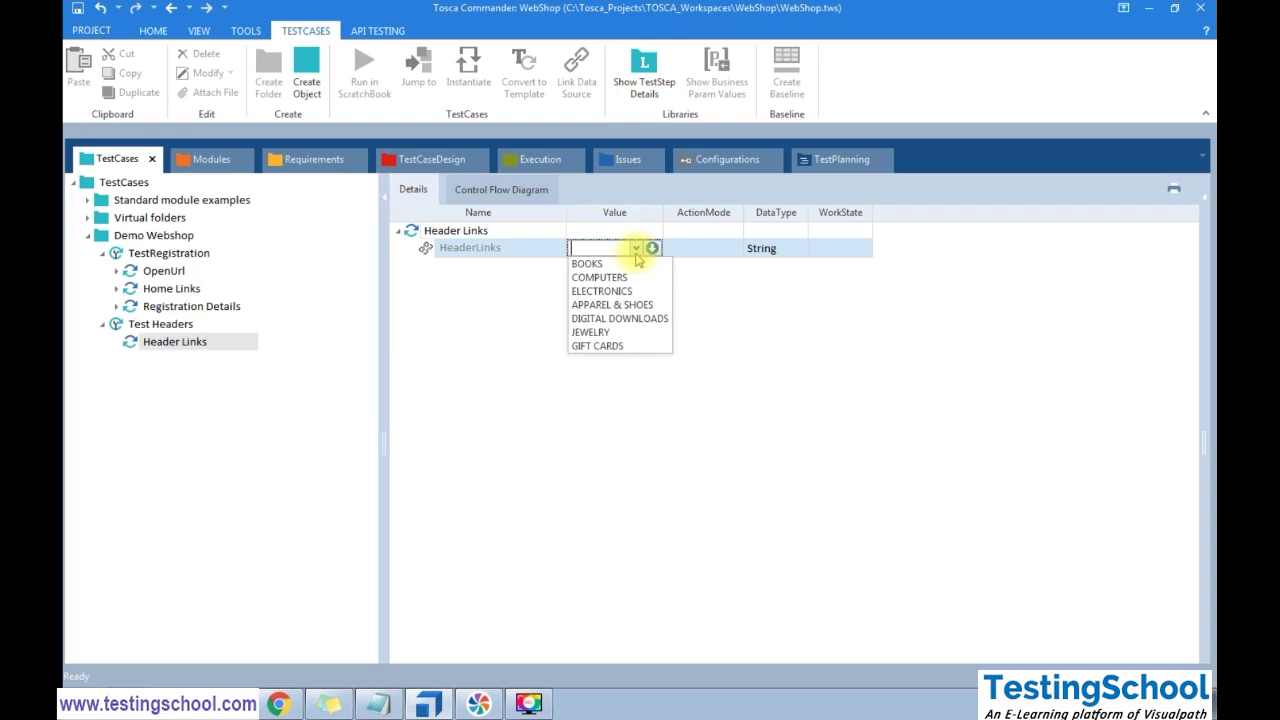
{"action": "left_click", "coordinate": [612, 277]}
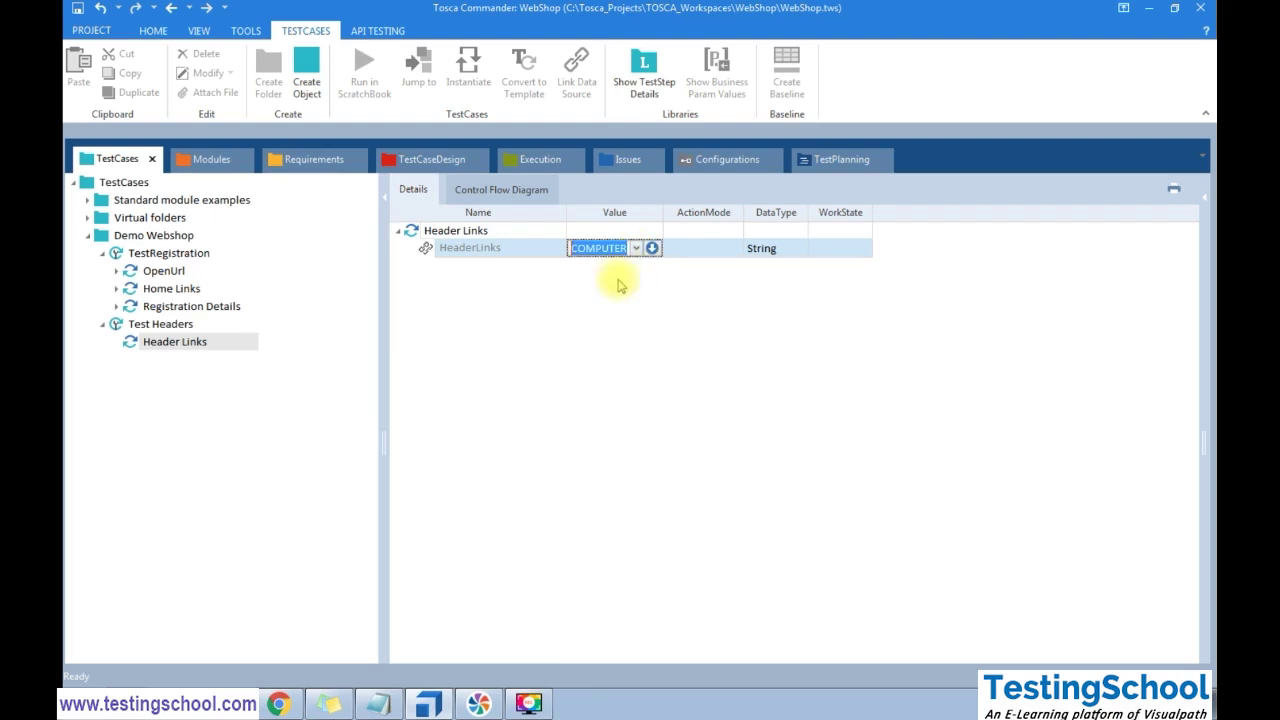
{"action": "left_click", "coordinate": [152, 326]}
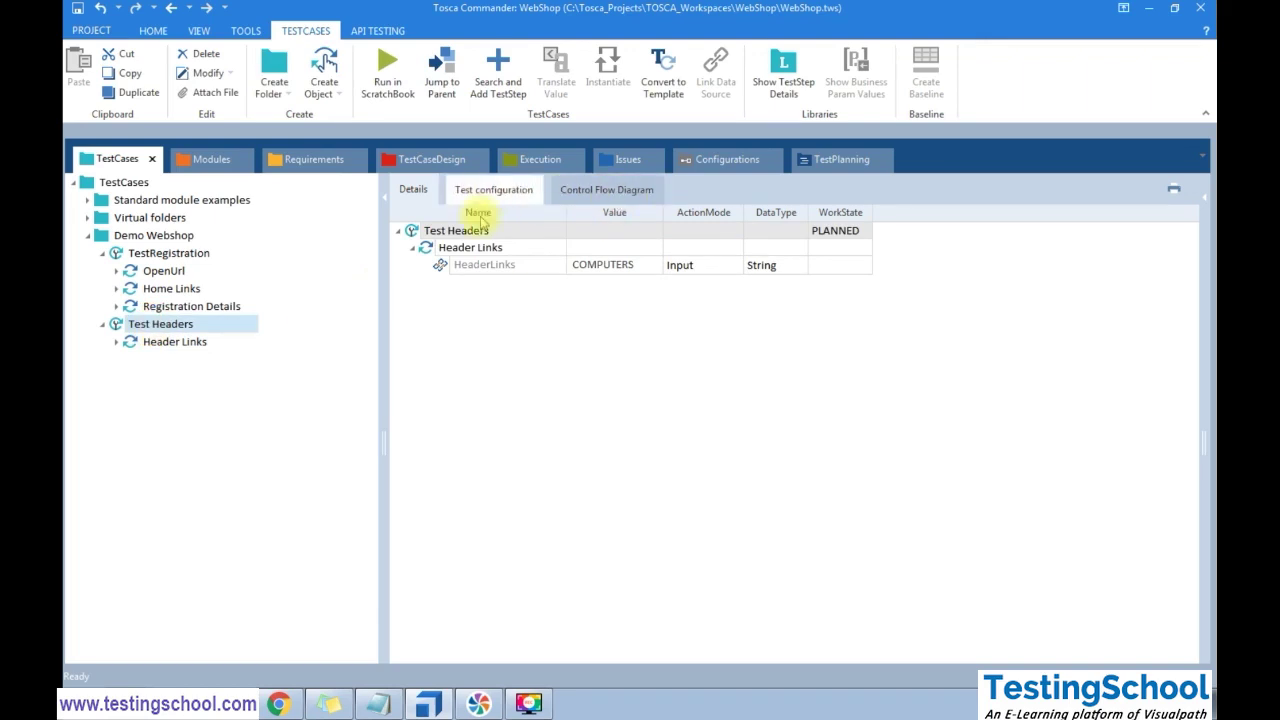
{"action": "left_click", "coordinate": [180, 237]}
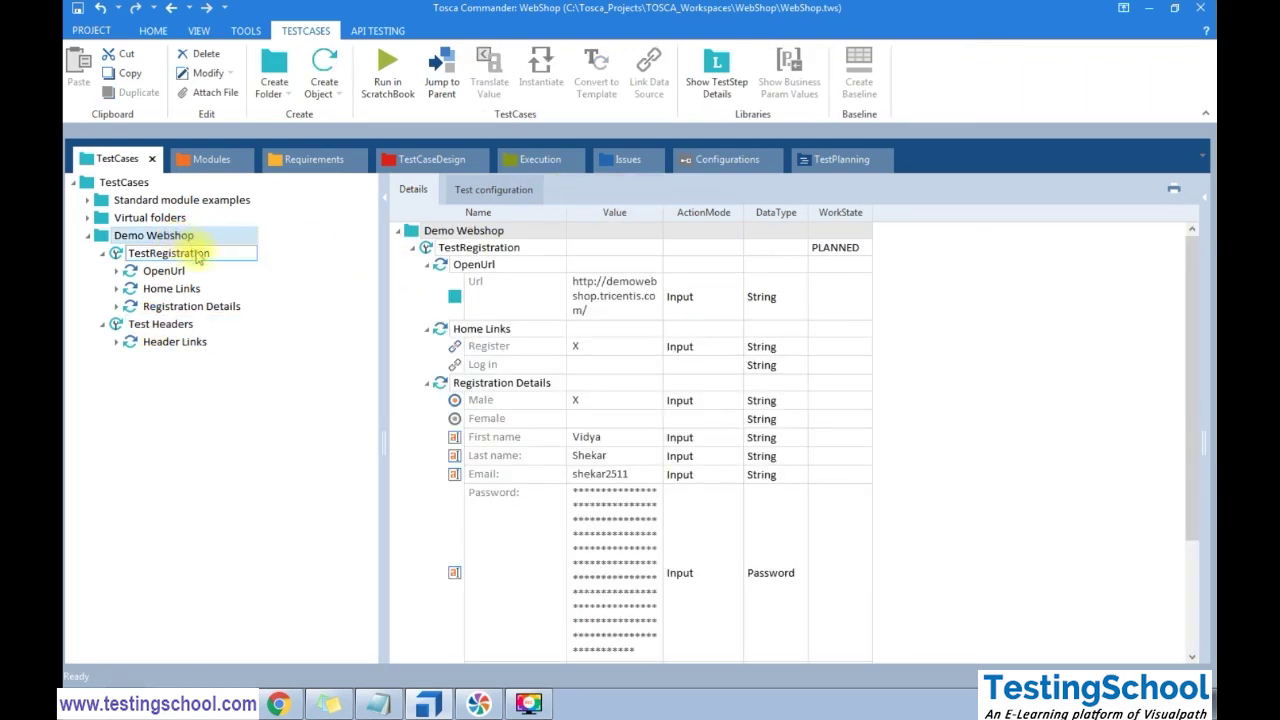
Copy the Browser test configuration parameter set to Chrome from the TestRegistration test case into the Test Headers test case
{"action": "left_click", "coordinate": [197, 257]}
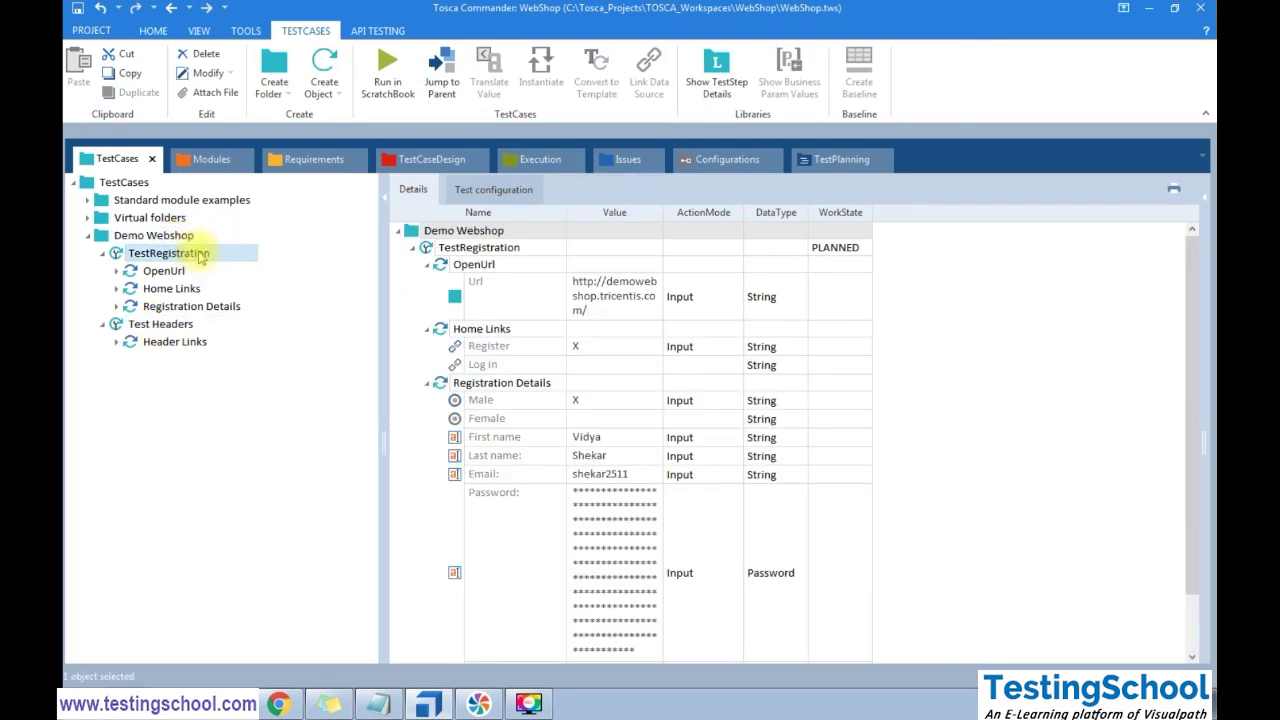
{"action": "left_click", "coordinate": [475, 195]}
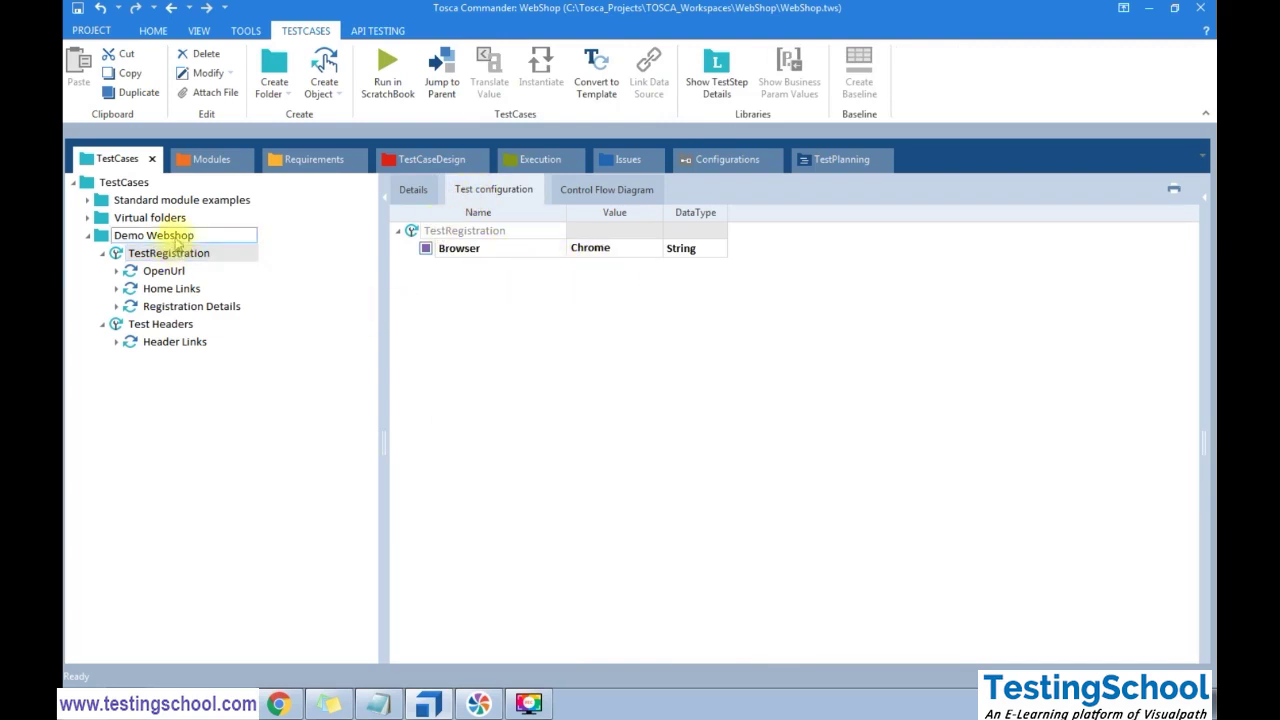
{"action": "left_click", "coordinate": [176, 237]}
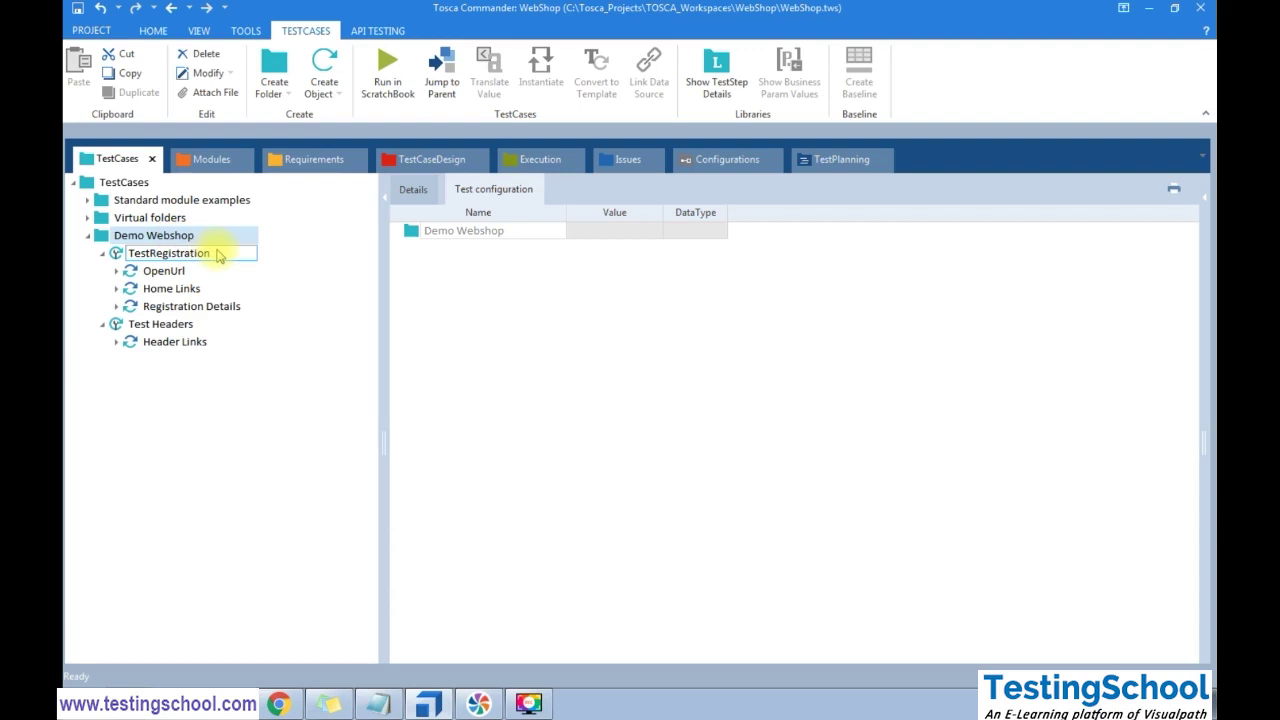
{"action": "right_click", "coordinate": [463, 240]}
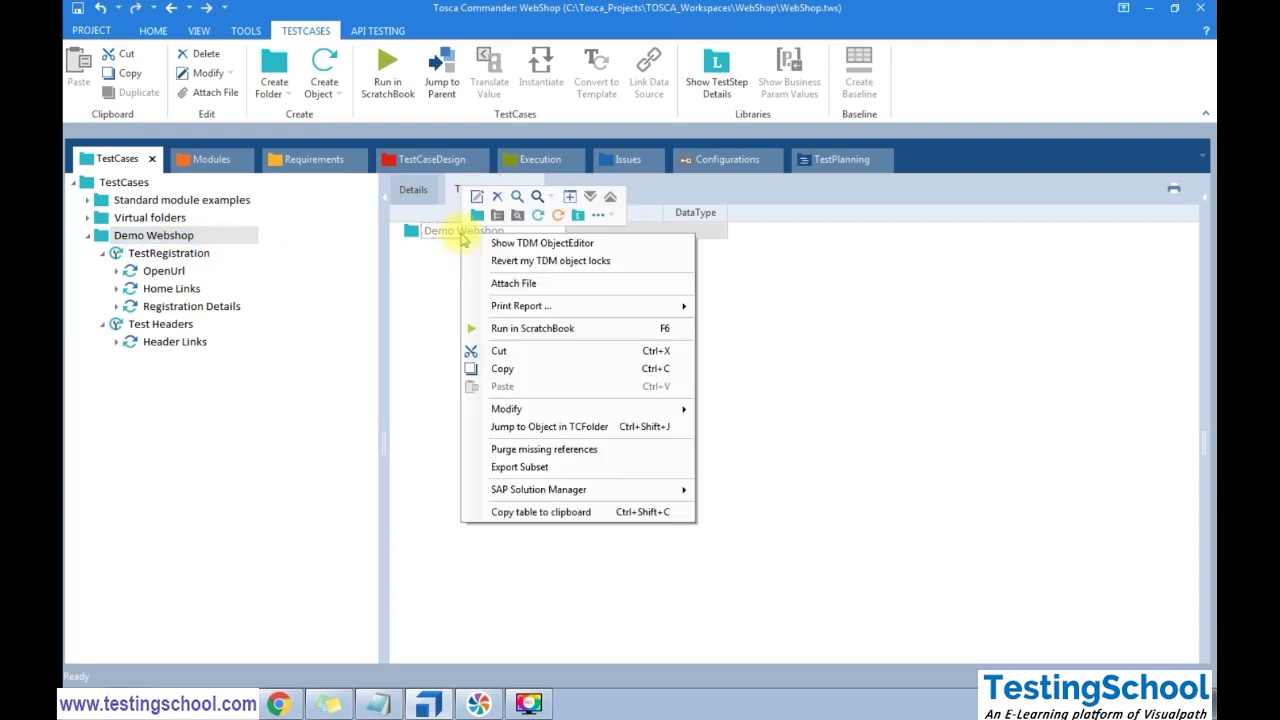
{"action": "left_click", "coordinate": [406, 311]}
{"action": "left_click", "coordinate": [167, 252]}
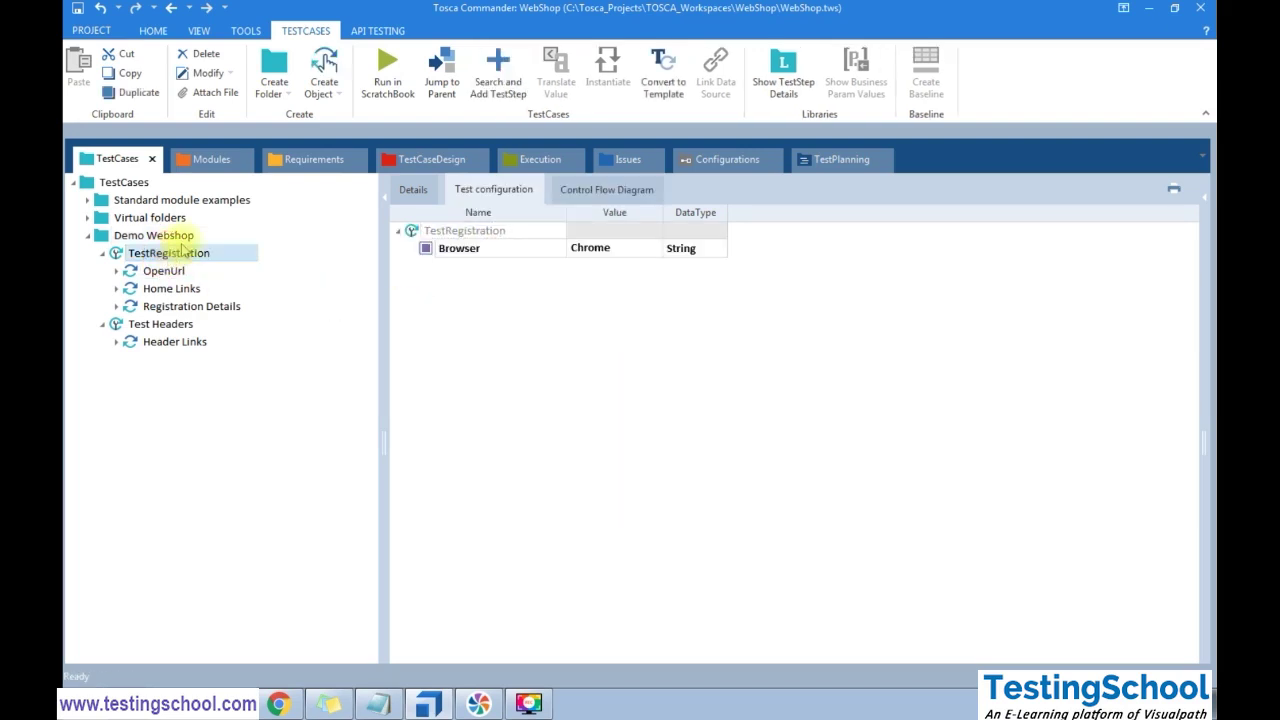
{"action": "right_click", "coordinate": [455, 249]}
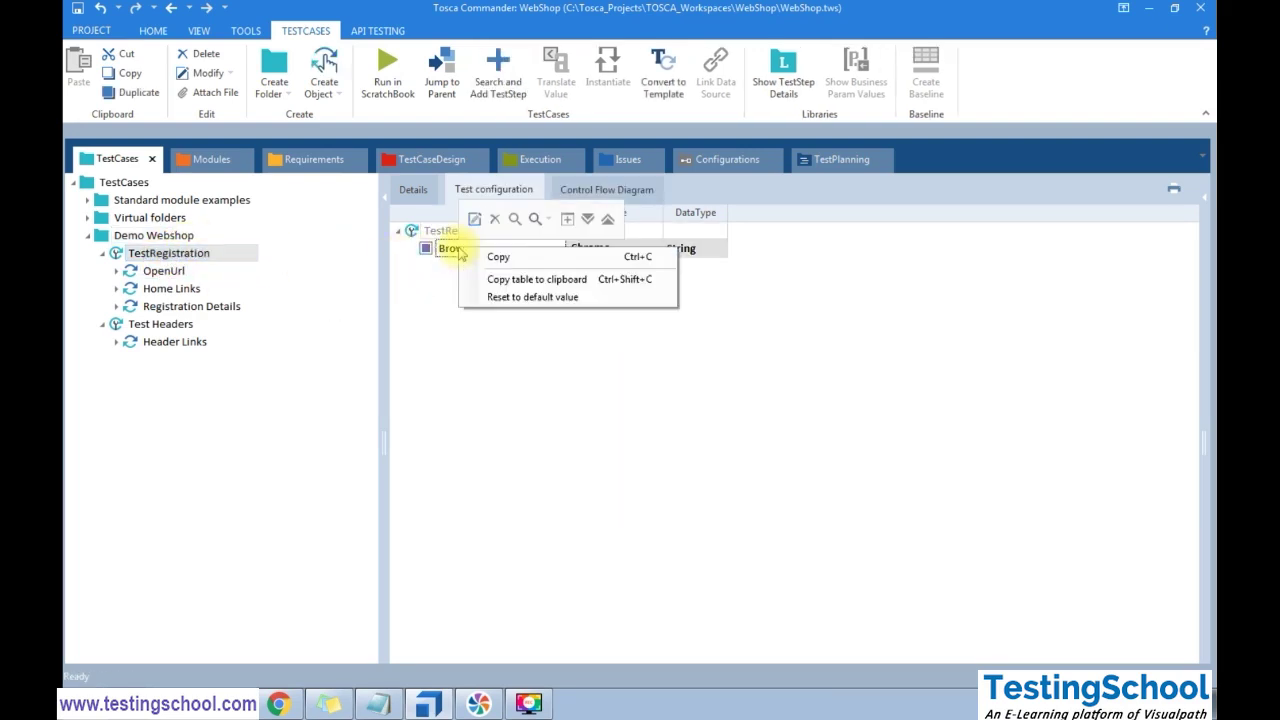
{"action": "left_click", "coordinate": [206, 343]}
{"action": "left_click", "coordinate": [134, 323]}
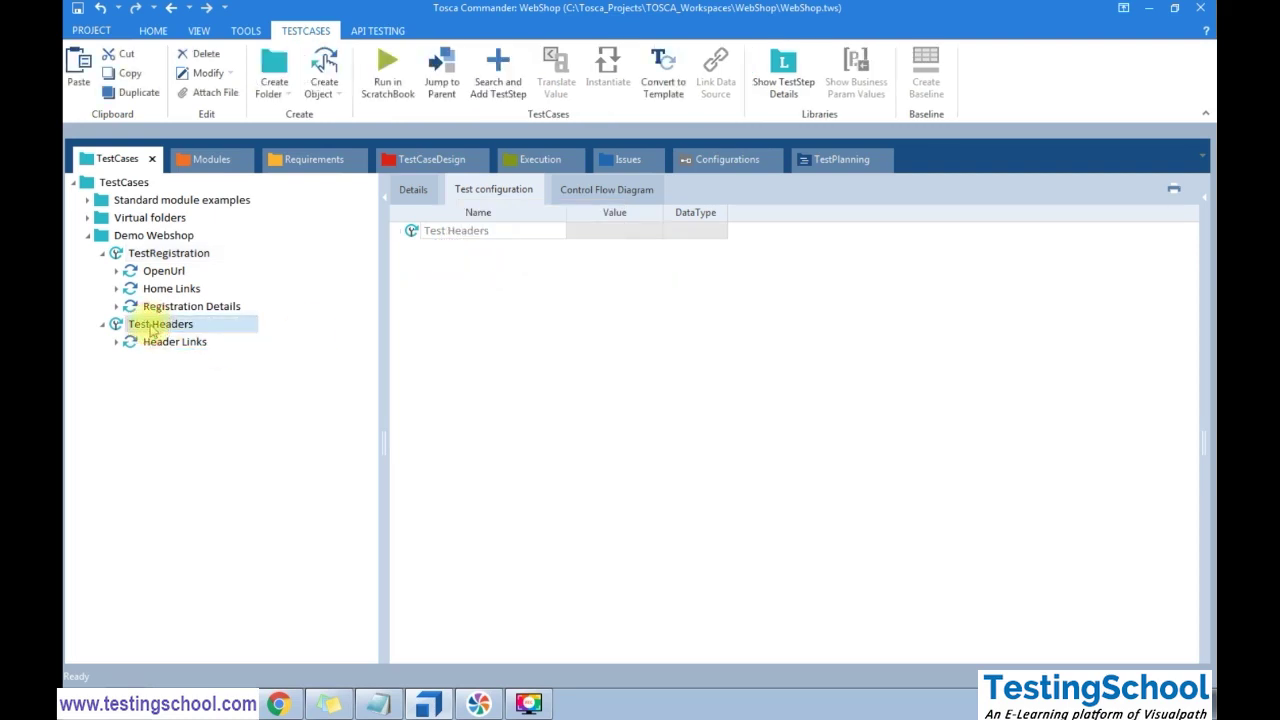
{"action": "right_click", "coordinate": [150, 328]}
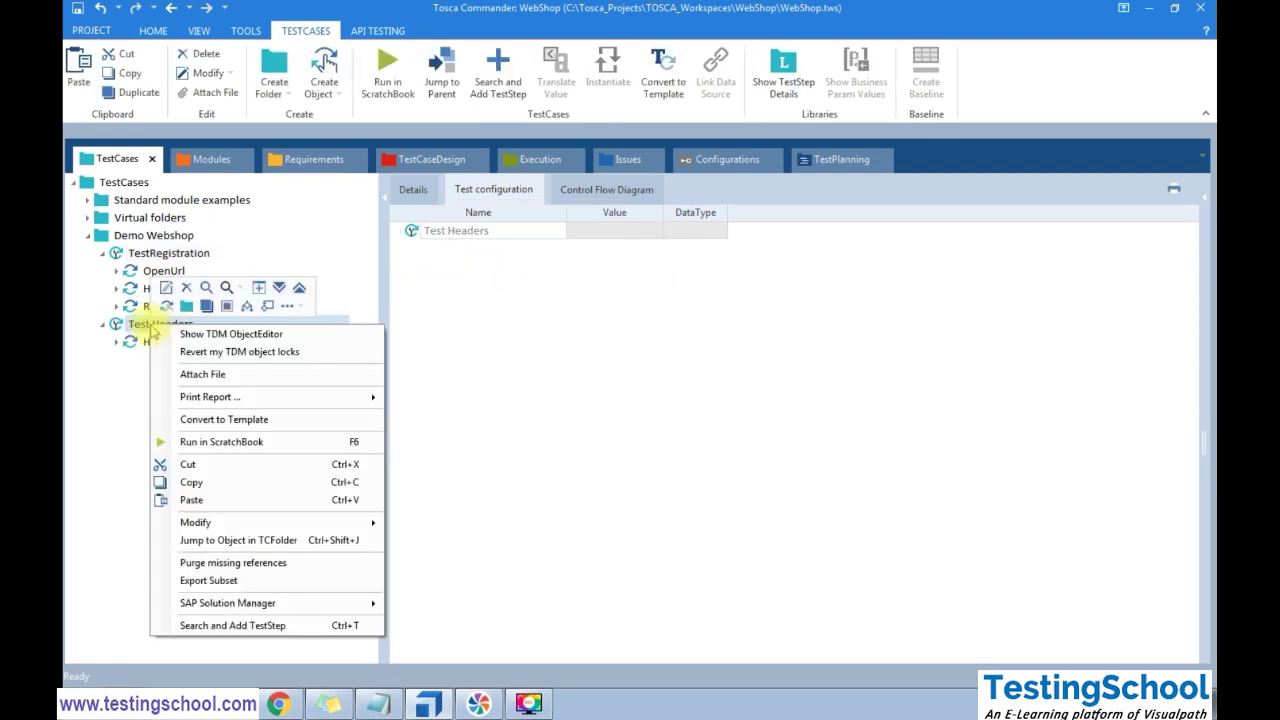
{"action": "left_click", "coordinate": [245, 500]}
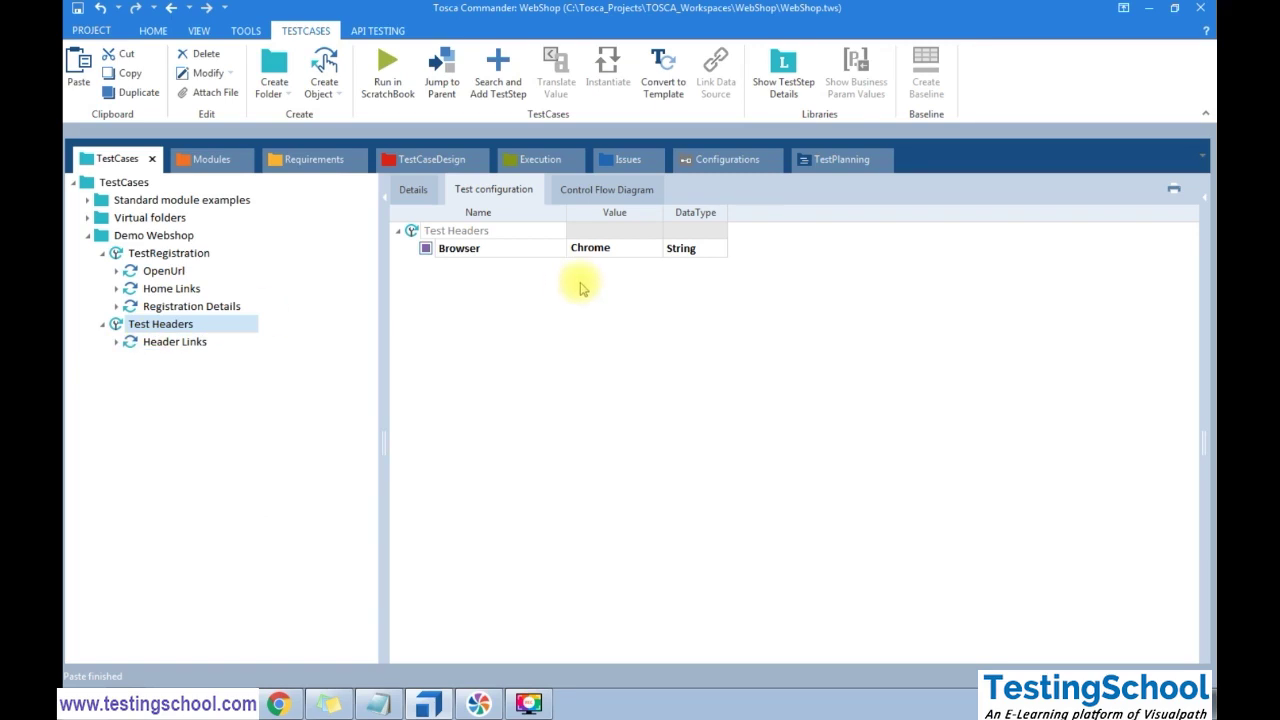
Add the standard Html module OpenUrl to the Test Headers test case and place it before Header Links
{"action": "left_click", "coordinate": [176, 346]}
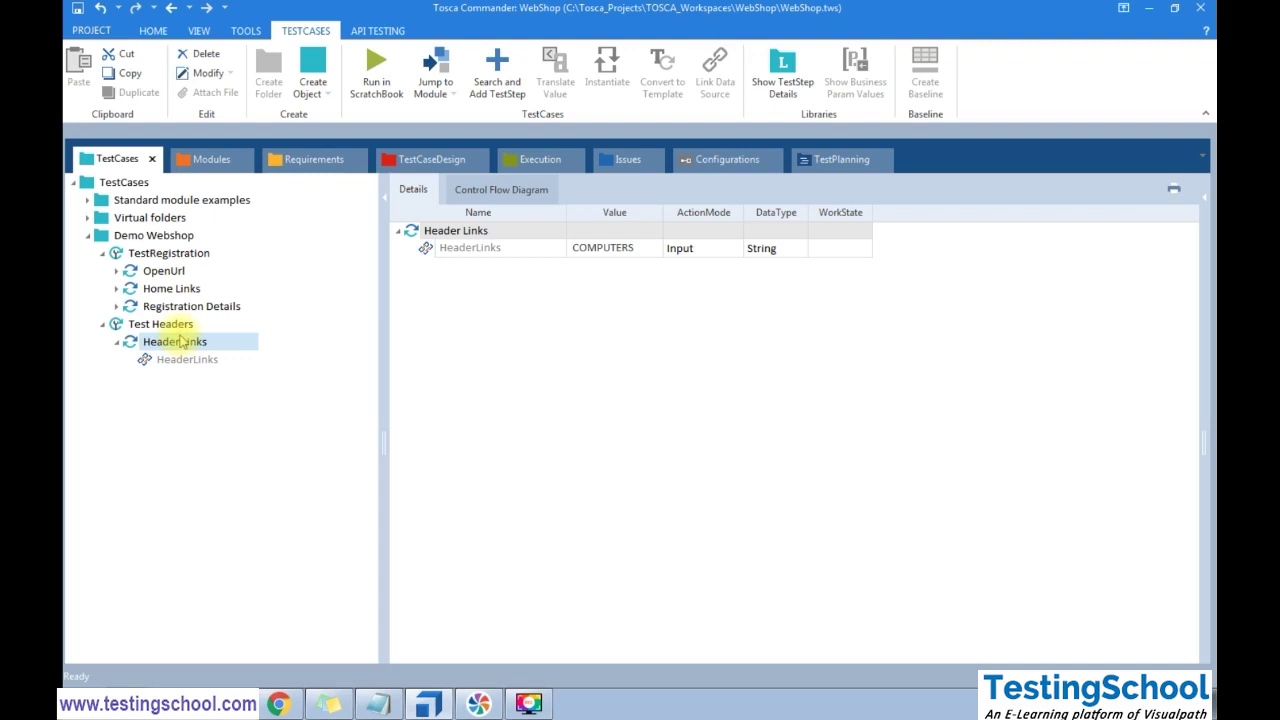
{"action": "left_click", "coordinate": [205, 159]}
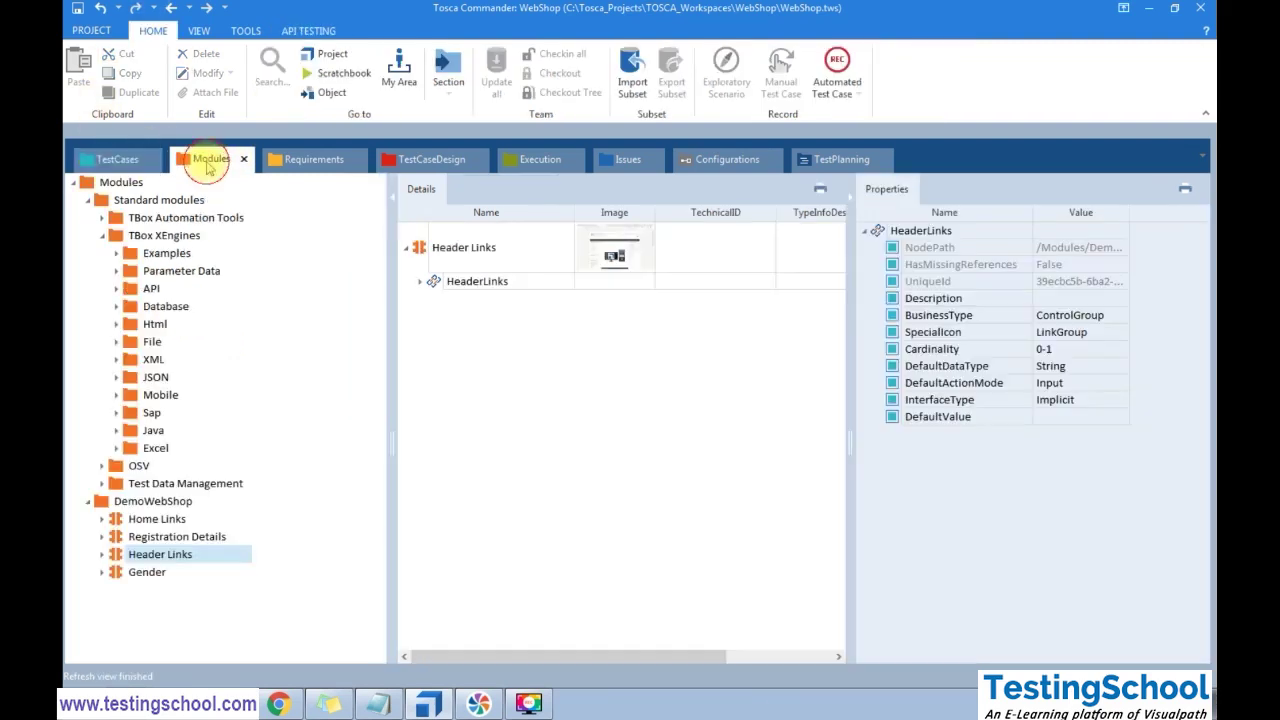
{"action": "left_click", "coordinate": [117, 325]}
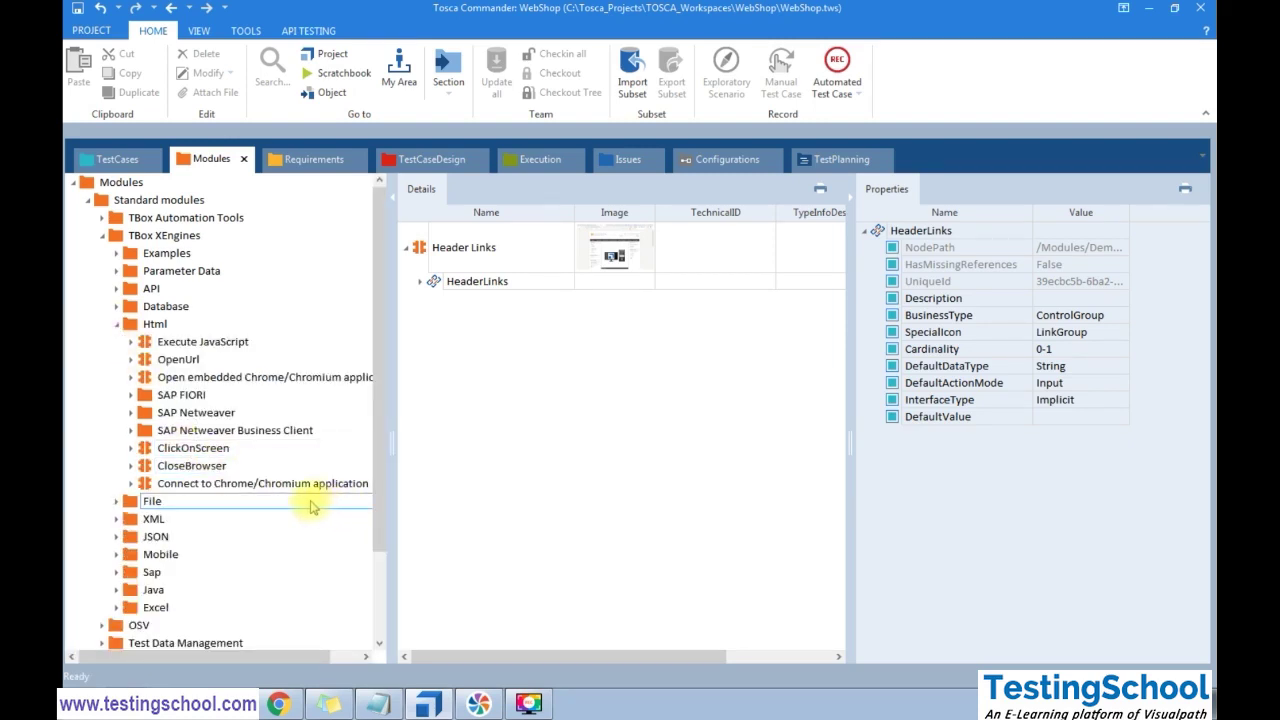
{"action": "left_click_drag", "start_coordinate": [178, 359], "coordinate": [190, 335]}
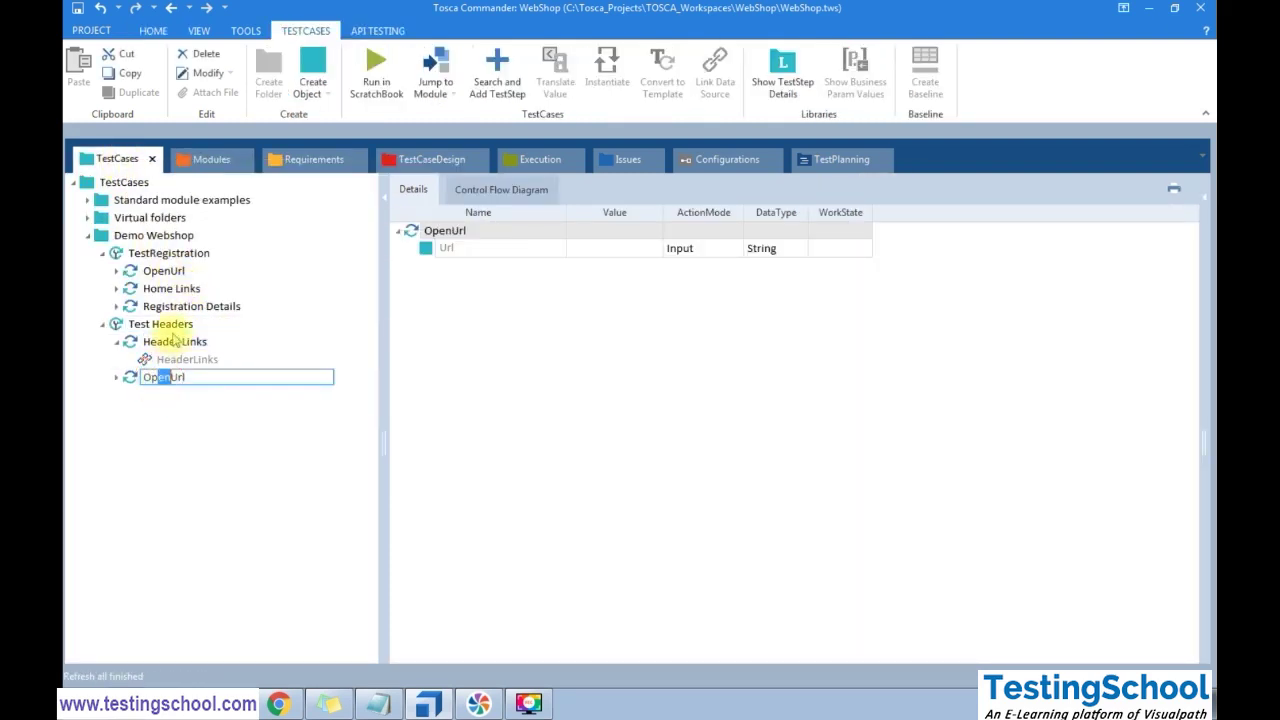
{"action": "left_click_drag", "start_coordinate": [140, 374], "coordinate": [143, 343]}
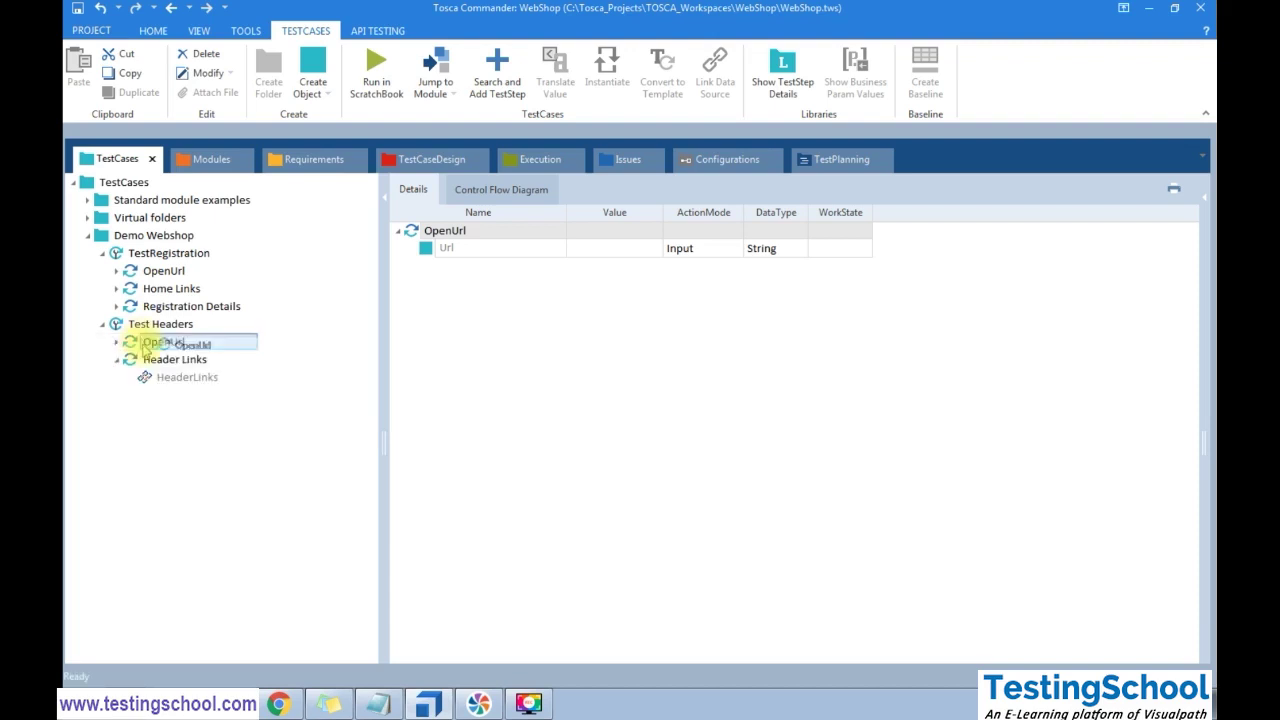
Select the Url parameter of the Test Headers OpenUrl step, and switch to Chrome to copy the Demo Web Shop home page address
{"action": "left_click", "coordinate": [116, 342]}
{"action": "left_click", "coordinate": [158, 360]}
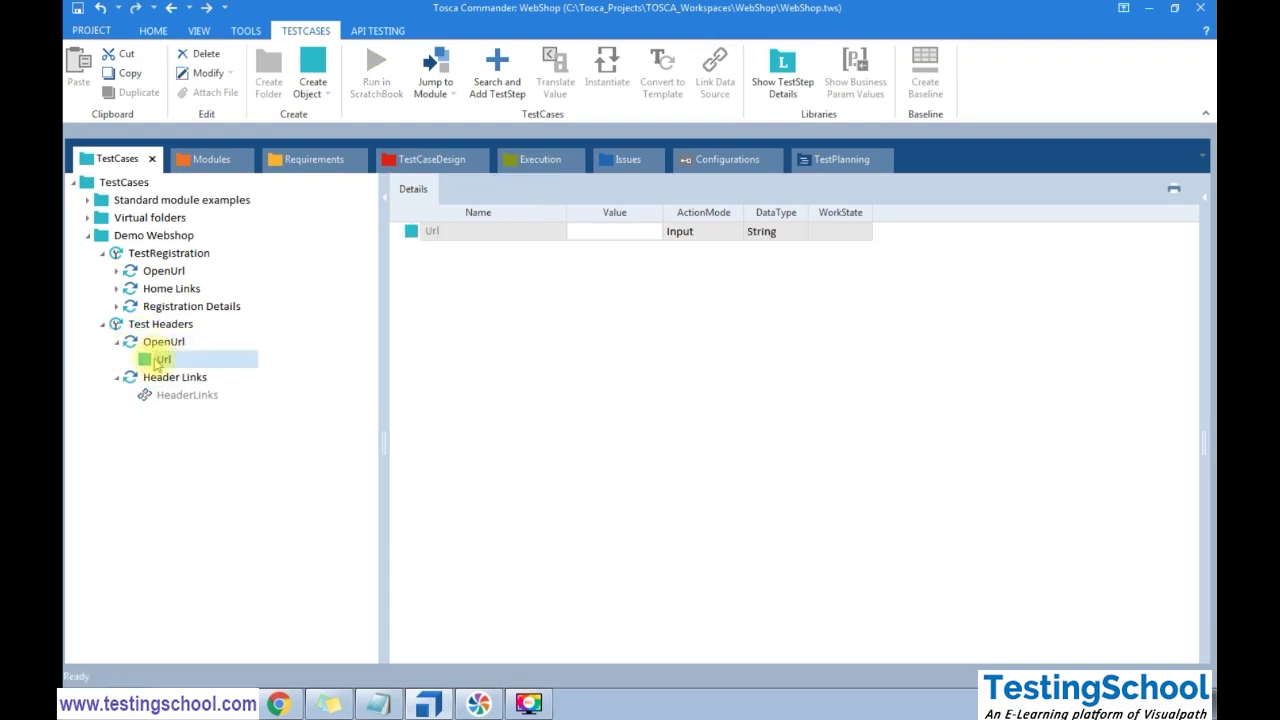
{"action": "left_click", "coordinate": [278, 703]}
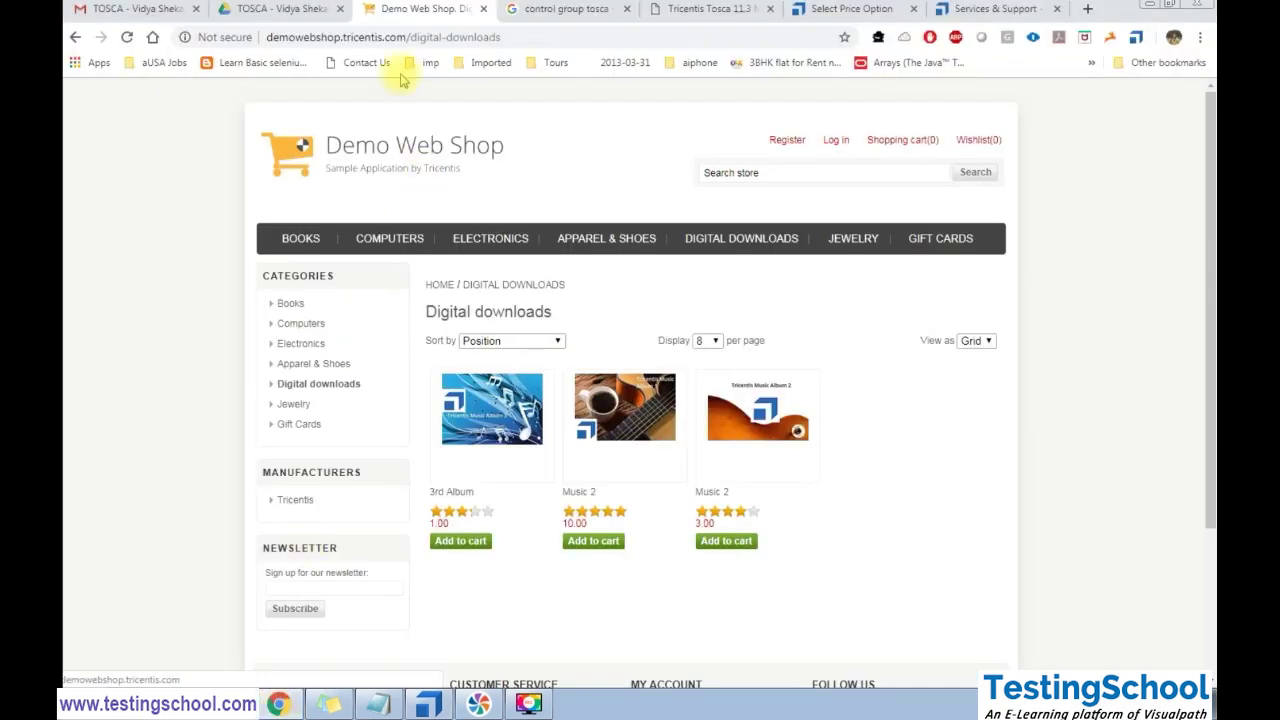
{"action": "left_click", "coordinate": [371, 152]}
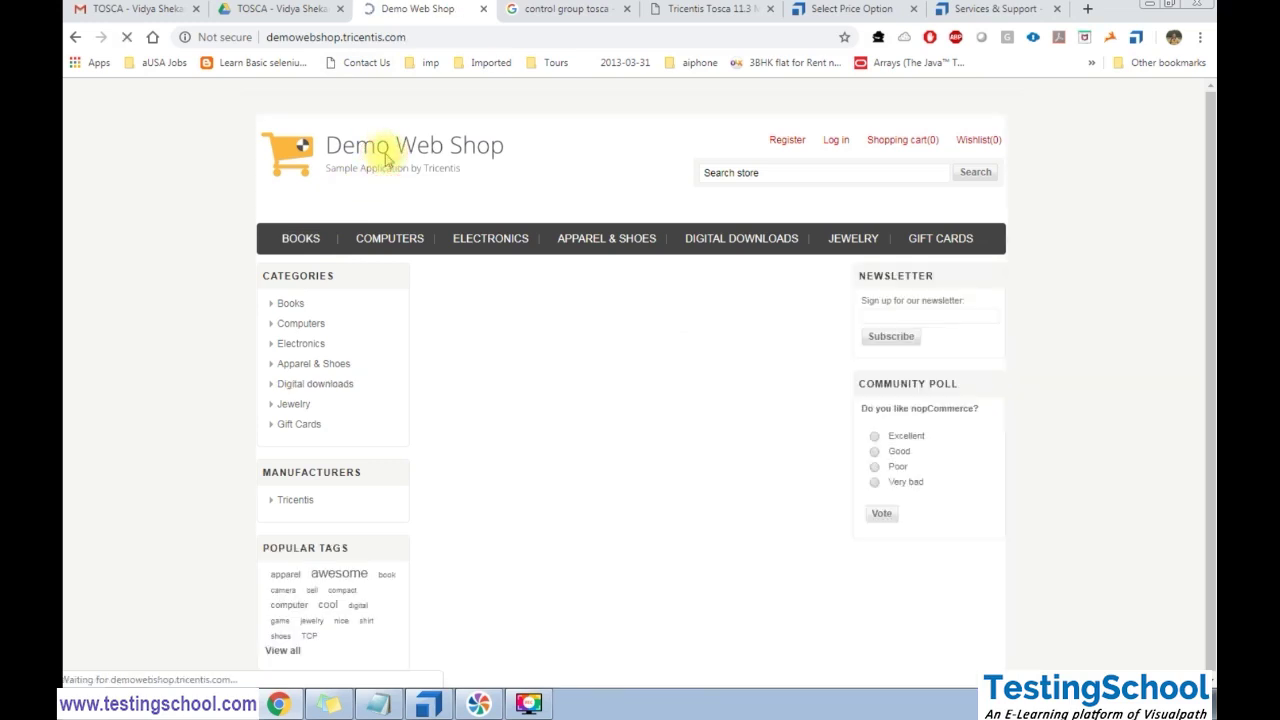
{"action": "left_click", "coordinate": [430, 36]}
{"action": "right_click", "coordinate": [430, 36]}
{"action": "left_click", "coordinate": [455, 94]}
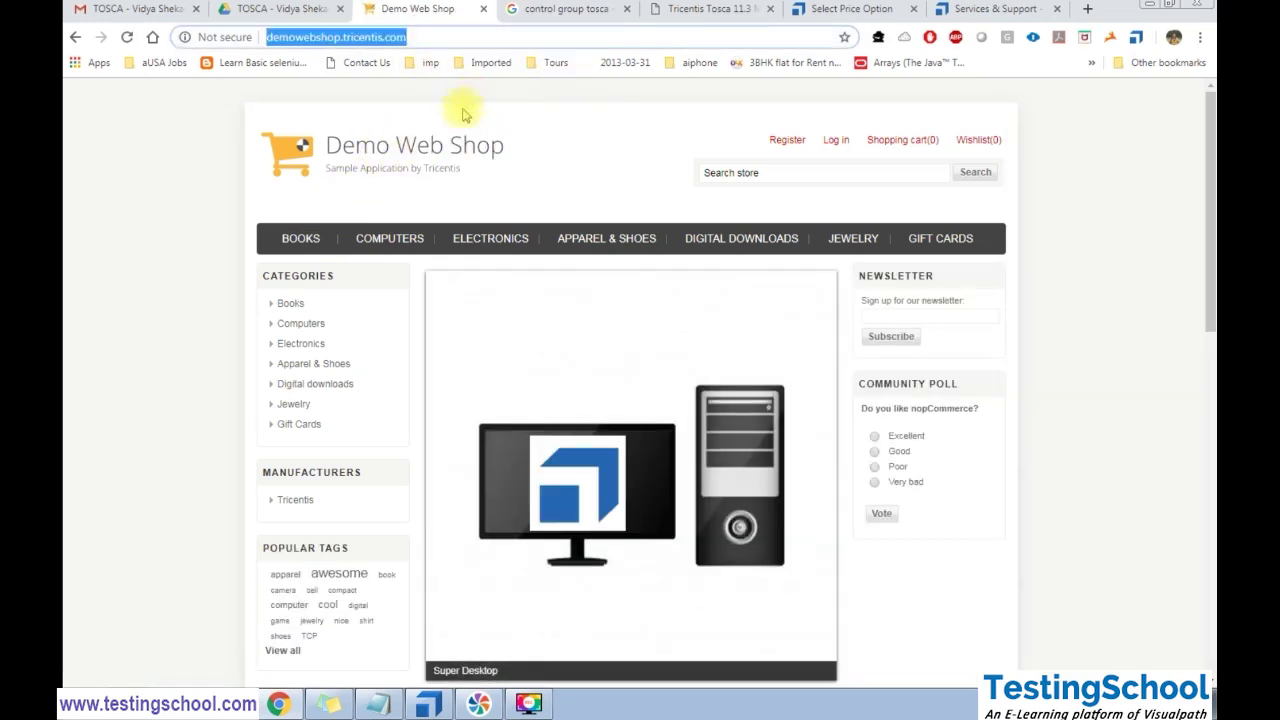
{"action": "left_click", "coordinate": [428, 705]}
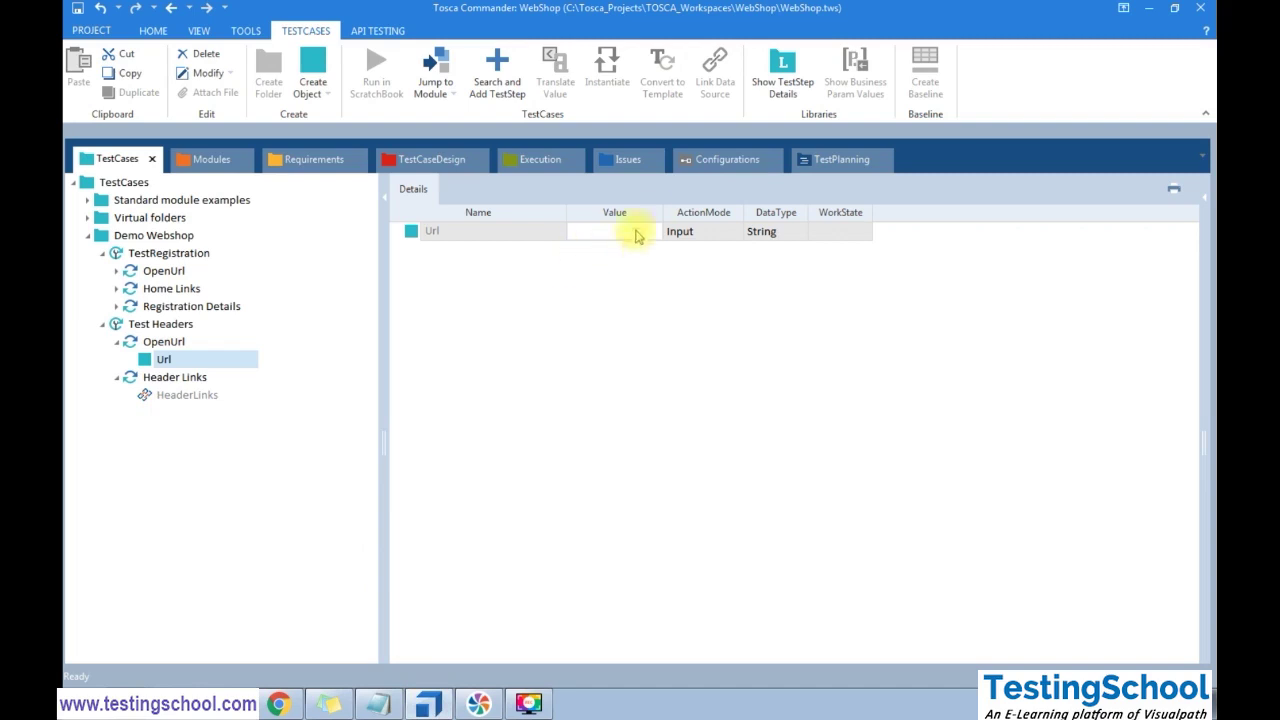
{"action": "left_click", "coordinate": [604, 233]}
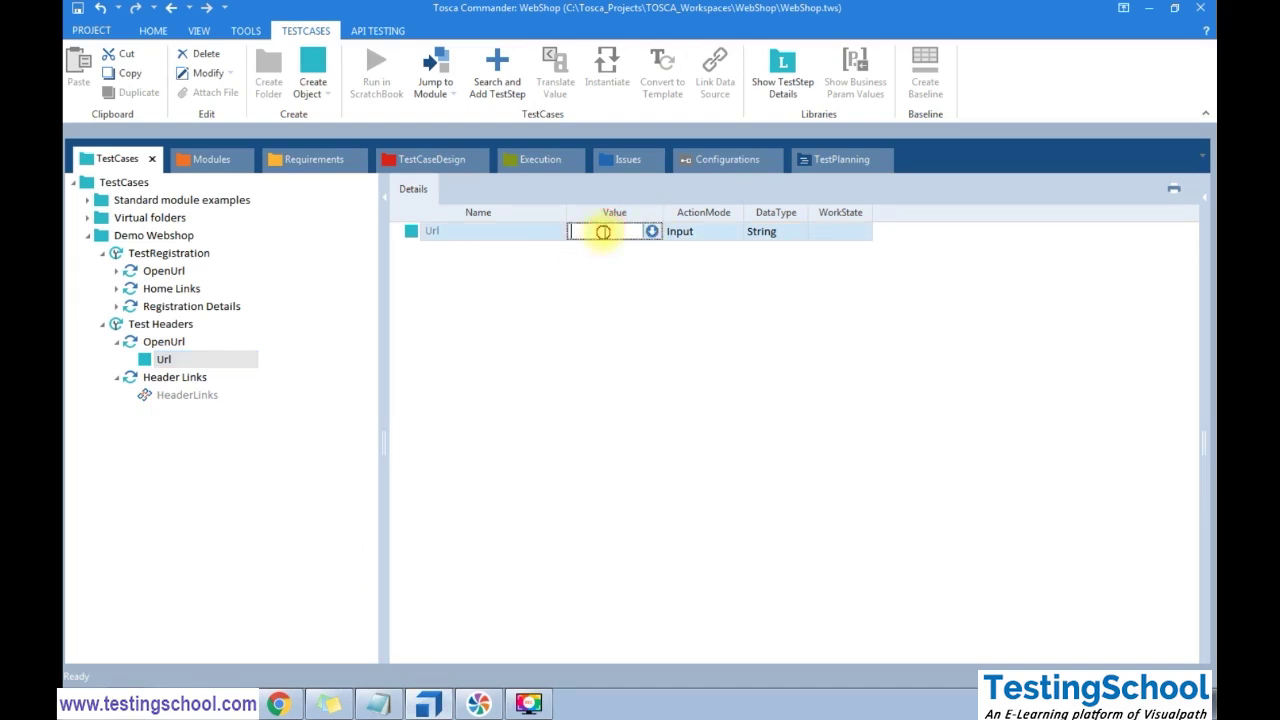
{"action": "key", "text": "ctrl+v"}
{"action": "left_click", "coordinate": [571, 497]}
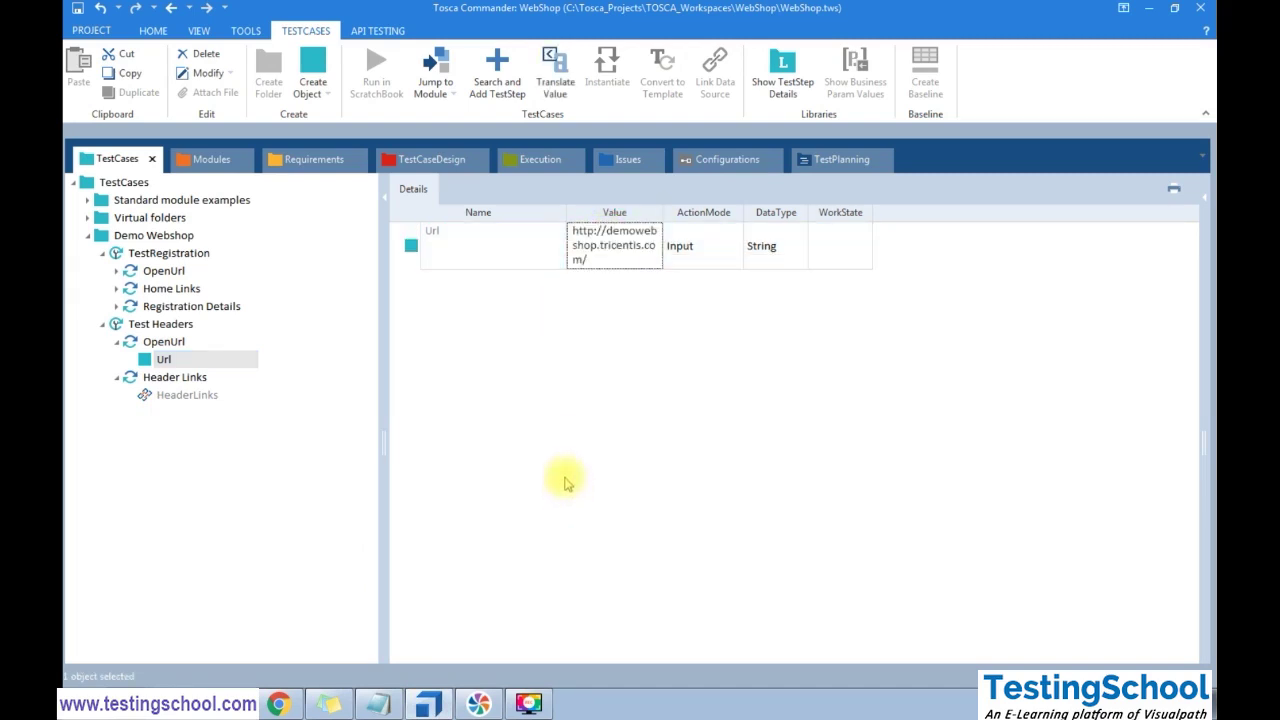
Run the Test Headers test case in ScratchBook and close the extra Demo Web Shop tab in Chrome after the run
{"action": "left_click", "coordinate": [194, 400]}
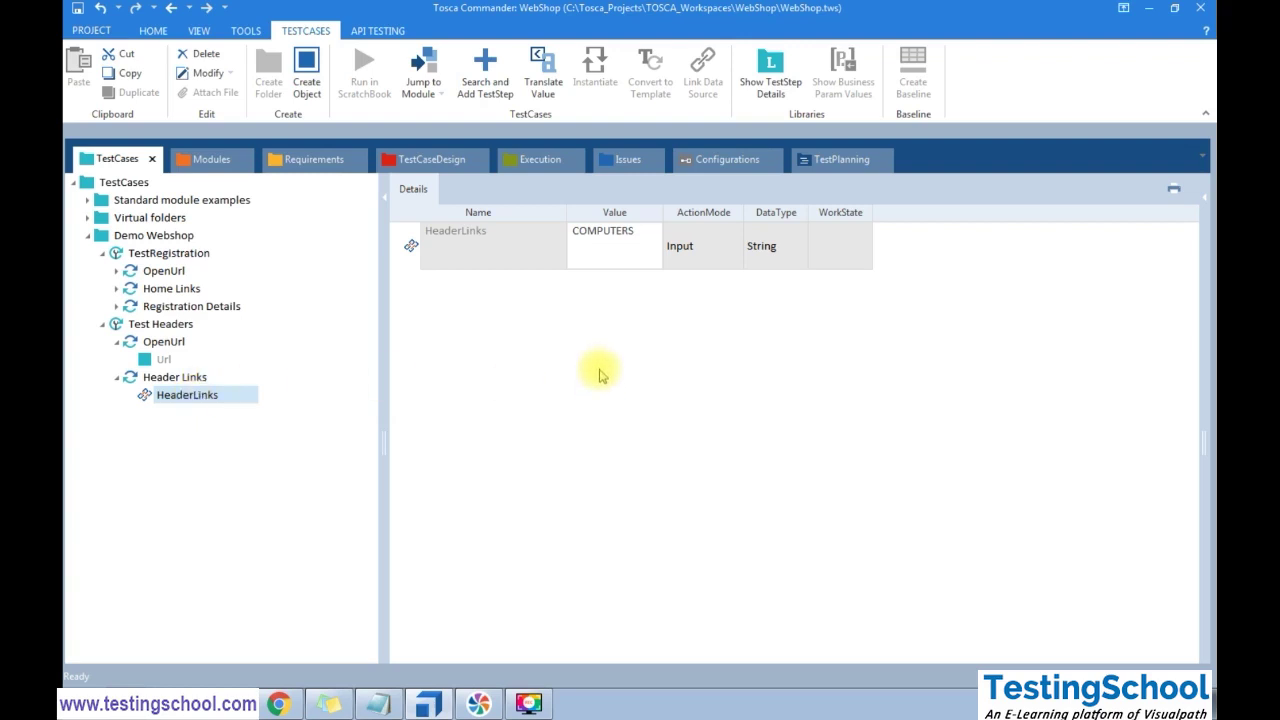
{"action": "left_click", "coordinate": [158, 324]}
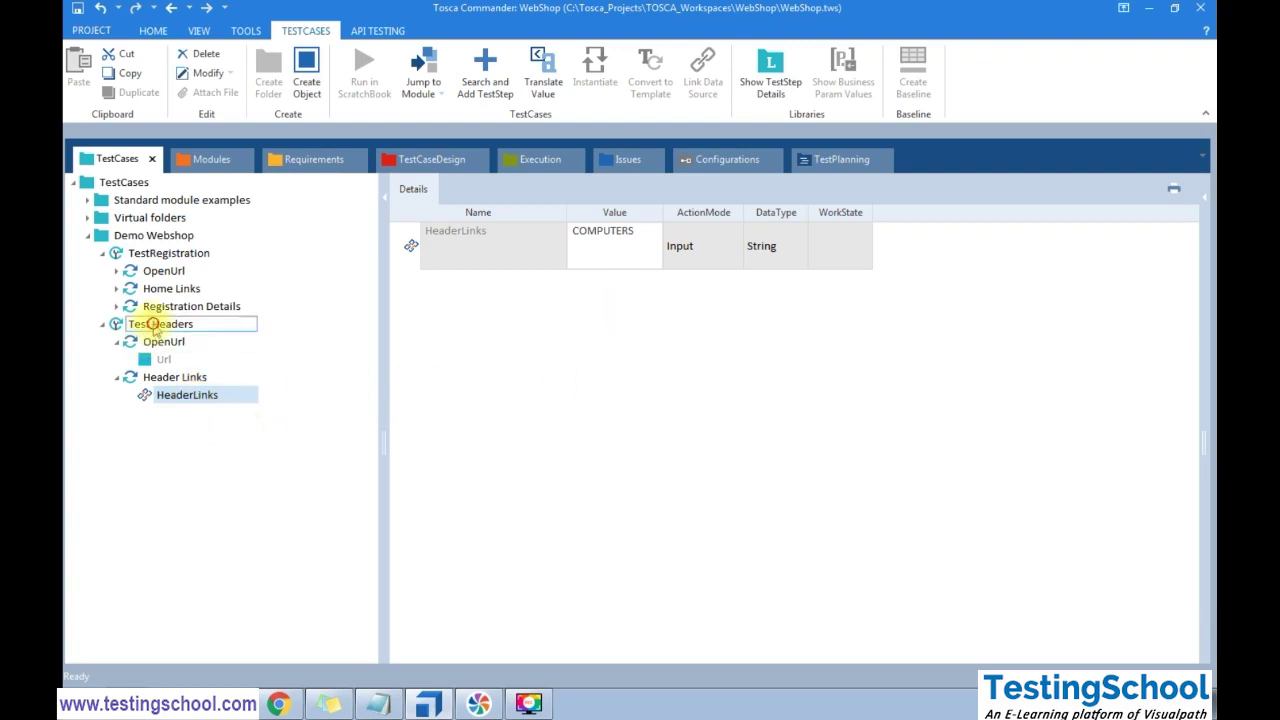
{"action": "right_click", "coordinate": [155, 326]}
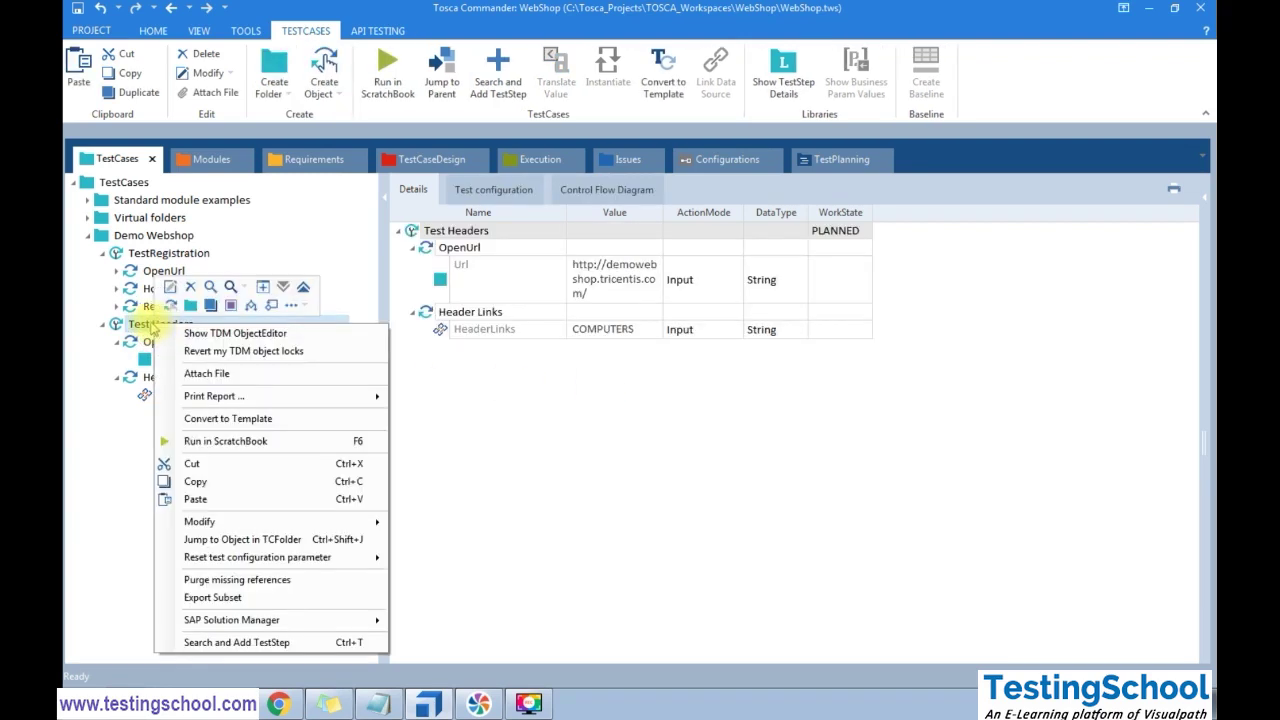
{"action": "left_click", "coordinate": [226, 441]}
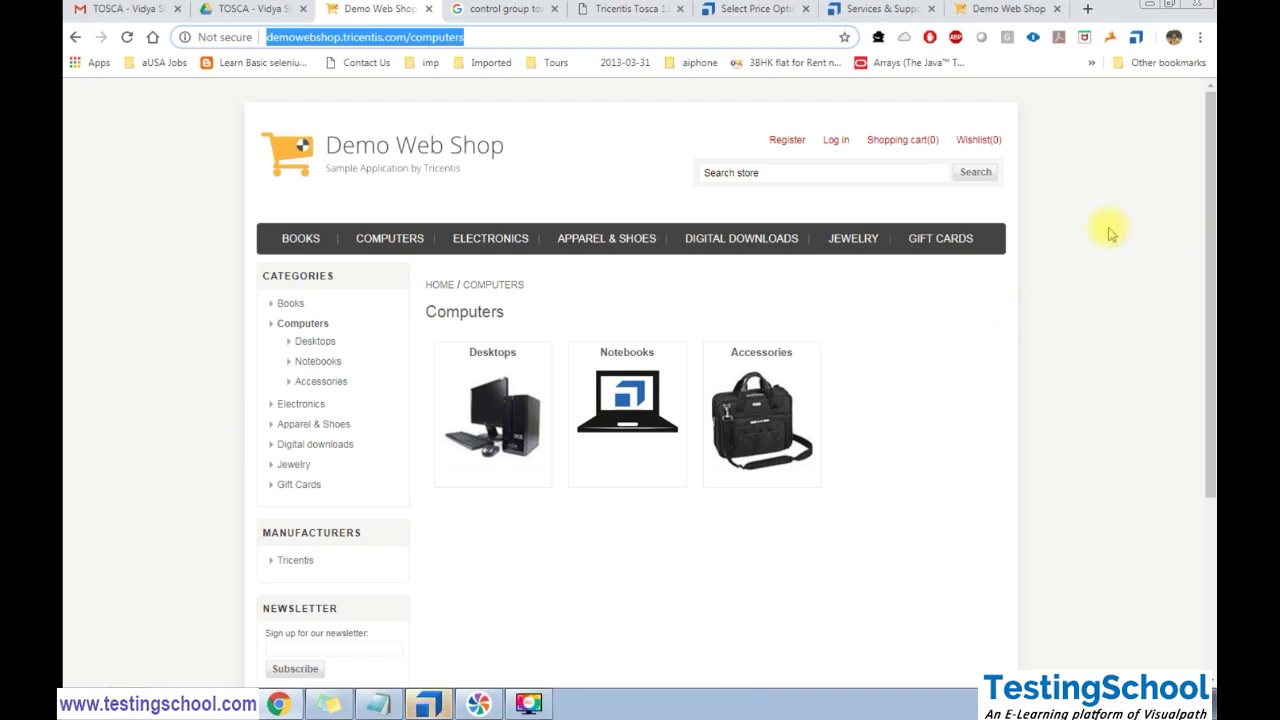
{"action": "left_click", "coordinate": [1057, 9]}
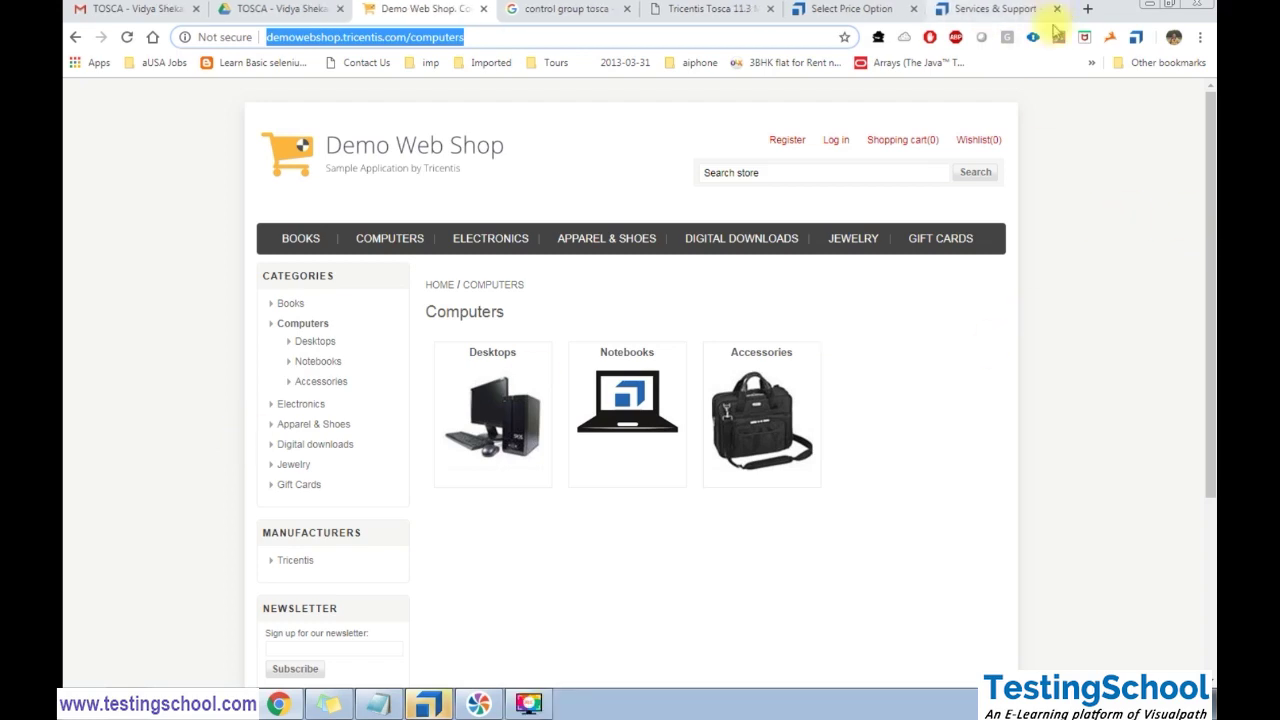
Switch to Tosca Commander, examine the Header Links result of the run in ScratchBook, and close ScratchBook
{"action": "left_click", "coordinate": [425, 704]}
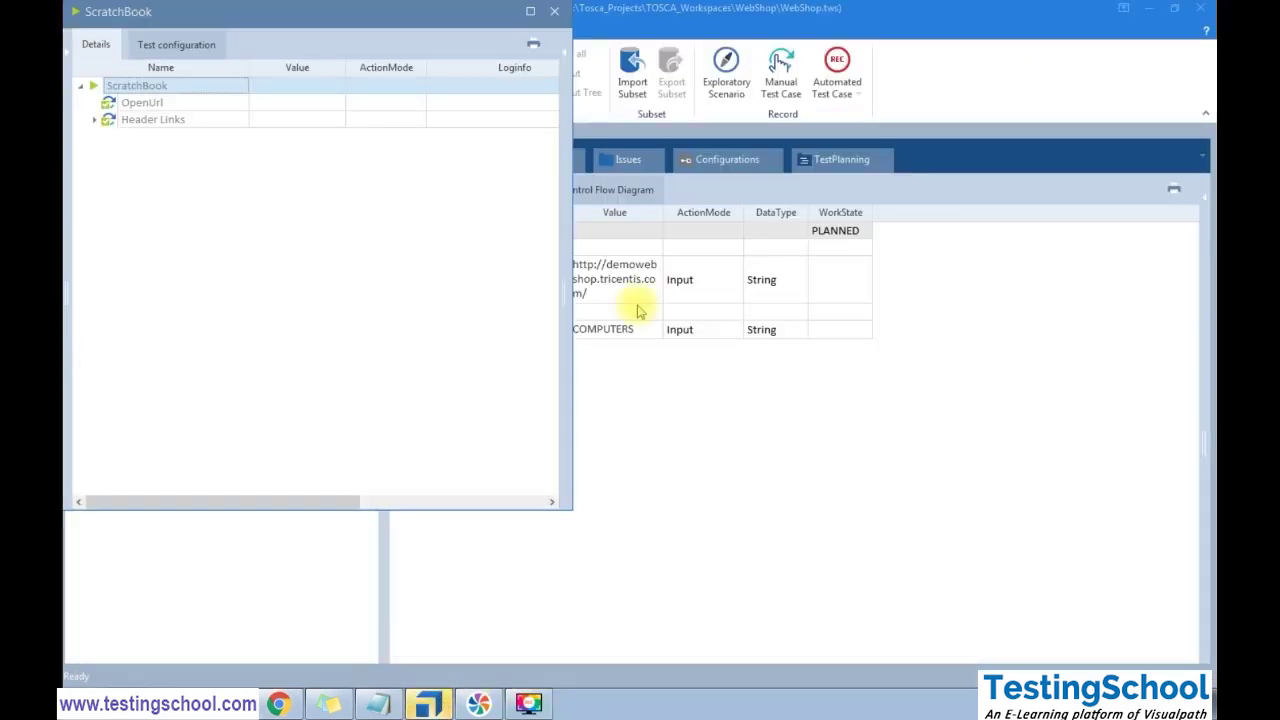
{"action": "left_click", "coordinate": [90, 120]}
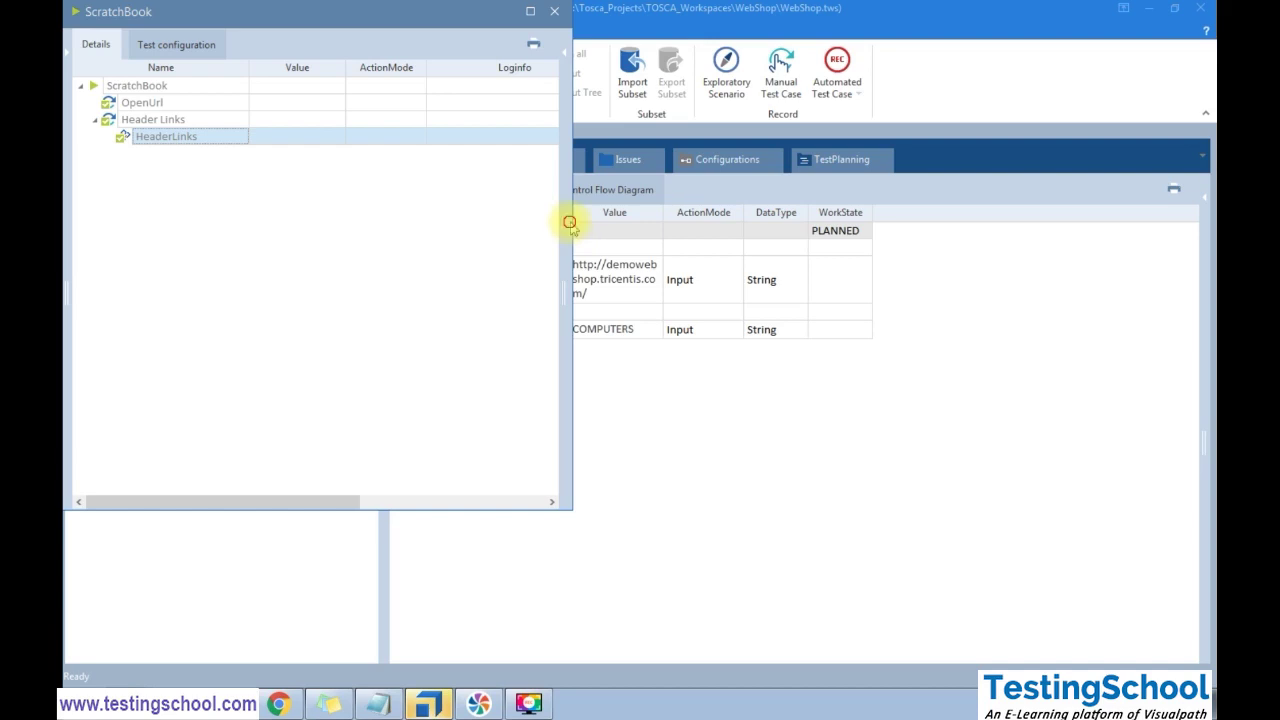
{"action": "mouse_move", "coordinate": [340, 503]}
{"action": "left_mouse_down"}
{"action": "mouse_move", "coordinate": [557, 514]}
{"action": "mouse_move", "coordinate": [330, 502]}
{"action": "left_mouse_up"}
{"action": "left_click", "coordinate": [553, 12]}
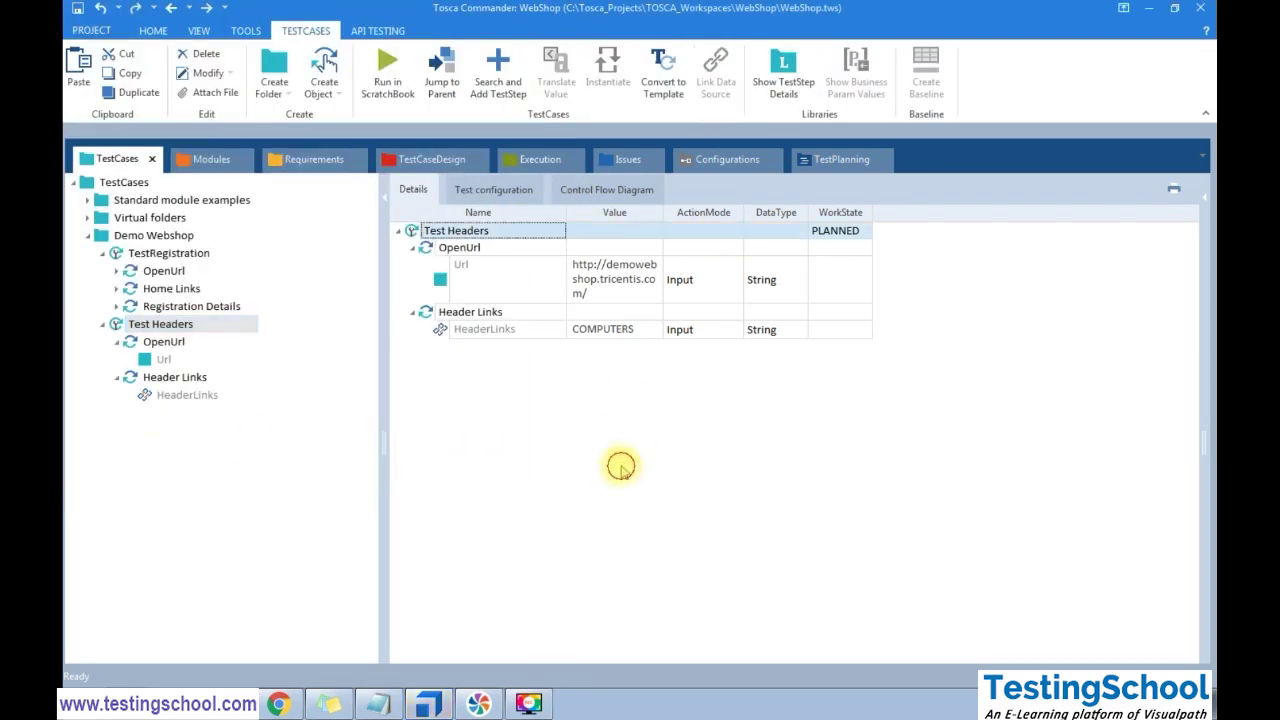
Set the HeaderLinks value in the Test Headers test case to APPAREL & SHOES
{"action": "left_click", "coordinate": [626, 333]}
{"action": "left_click", "coordinate": [627, 333]}
{"action": "left_click", "coordinate": [635, 330]}
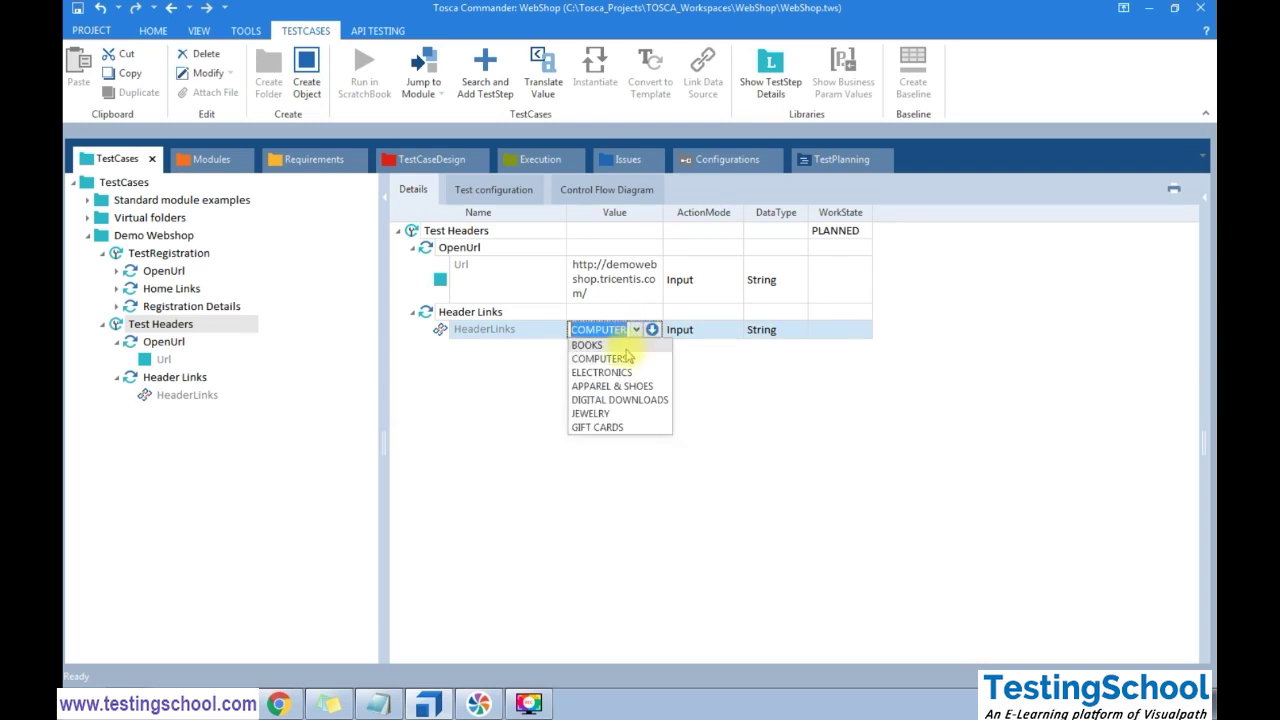
{"action": "left_click", "coordinate": [612, 386]}
Run Test Headers in ScratchBook with the new header link, check the Header Links log info, and close ScratchBook
{"action": "left_click", "coordinate": [165, 324]}
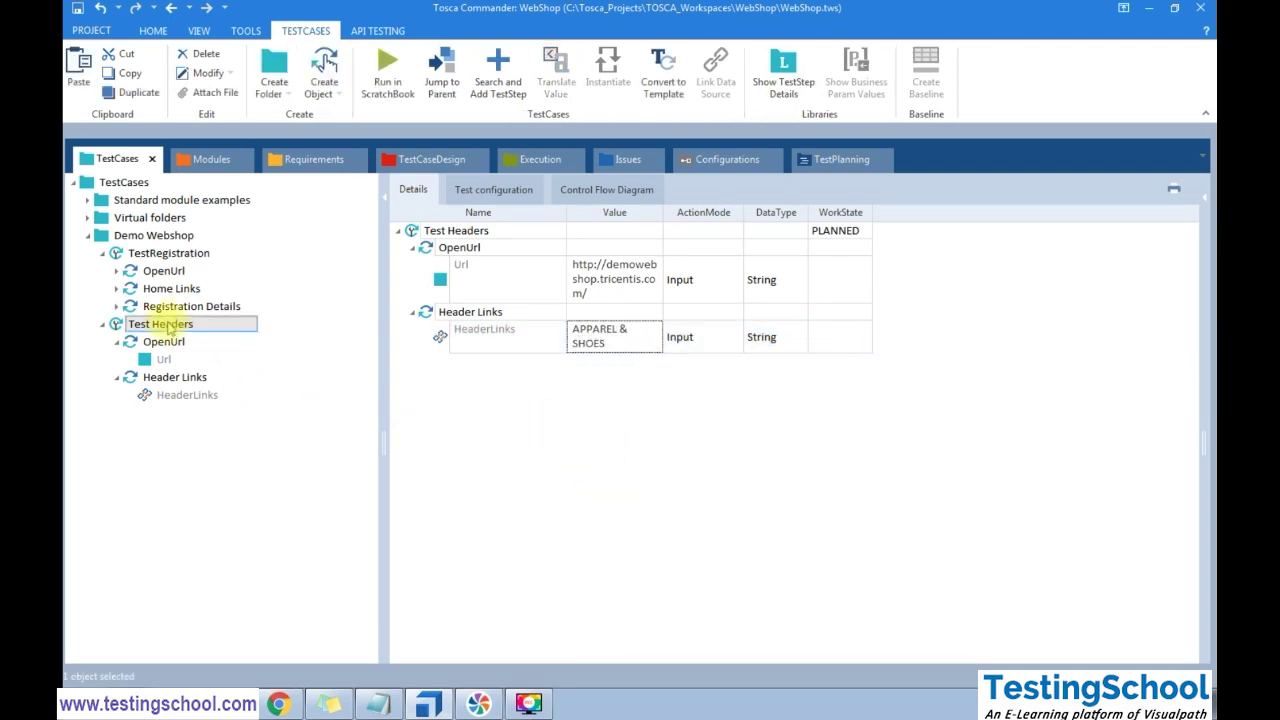
{"action": "right_click", "coordinate": [160, 324]}
{"action": "left_click", "coordinate": [249, 435]}
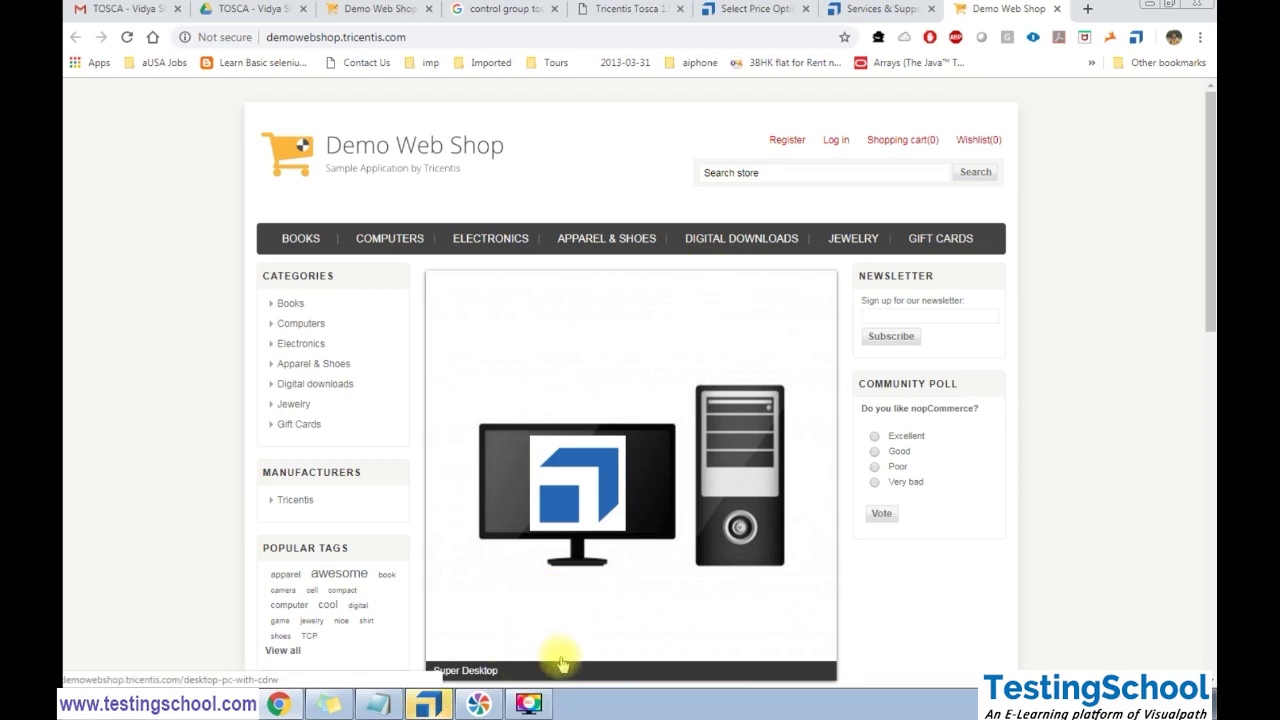
{"action": "left_click", "coordinate": [430, 703]}
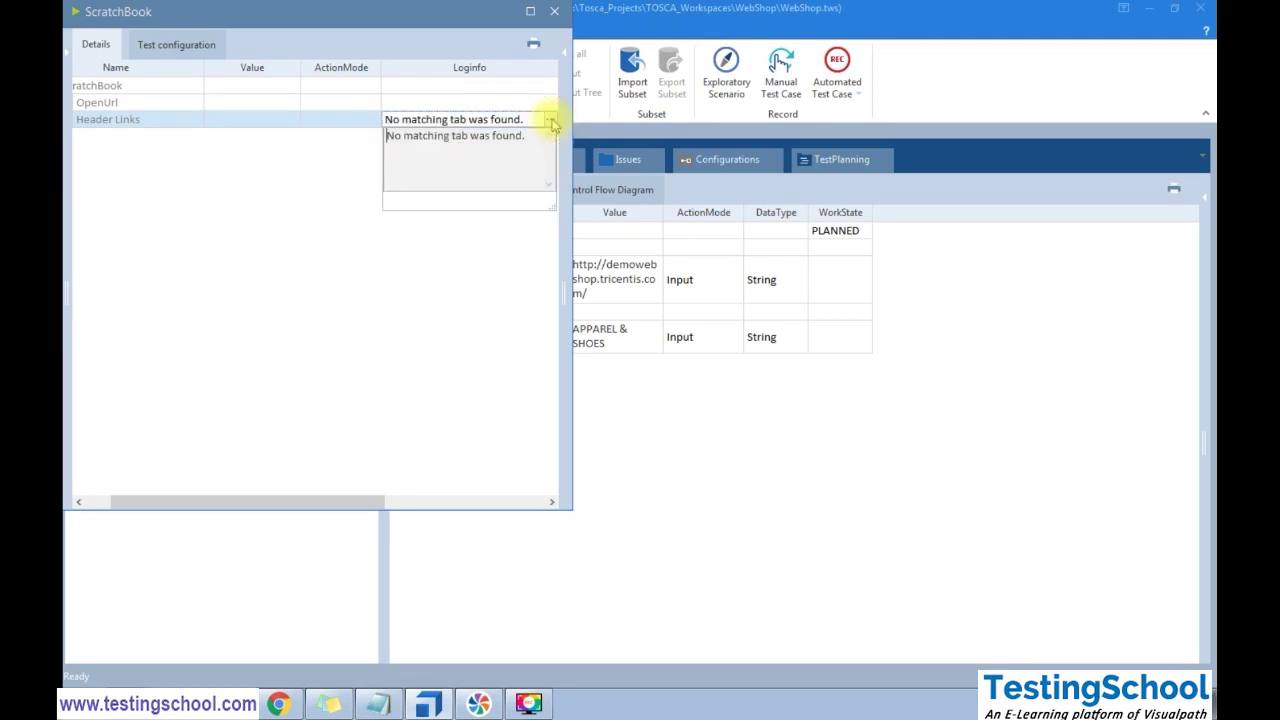
{"action": "left_click", "coordinate": [556, 16]}
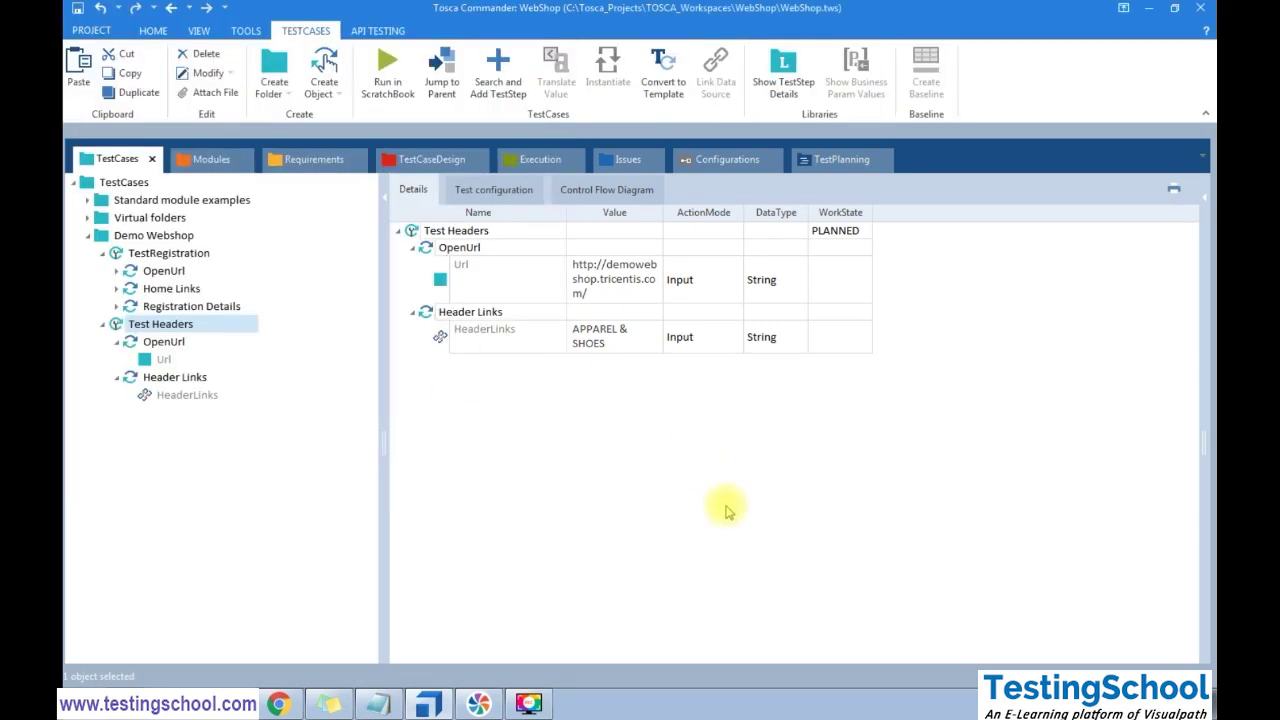
{"action": "left_click", "coordinate": [328, 704]}
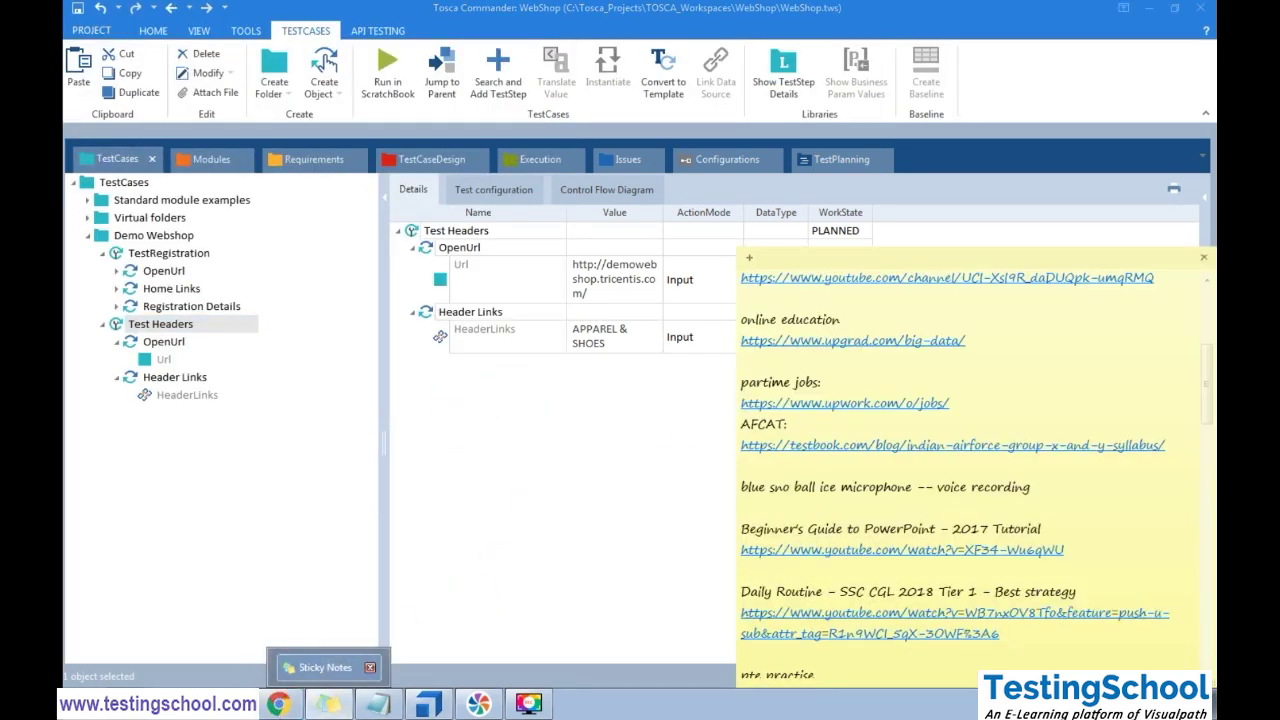
Switch to Chrome and close both Demo Web Shop tabs and the control group search tab
{"action": "left_click", "coordinate": [278, 704]}
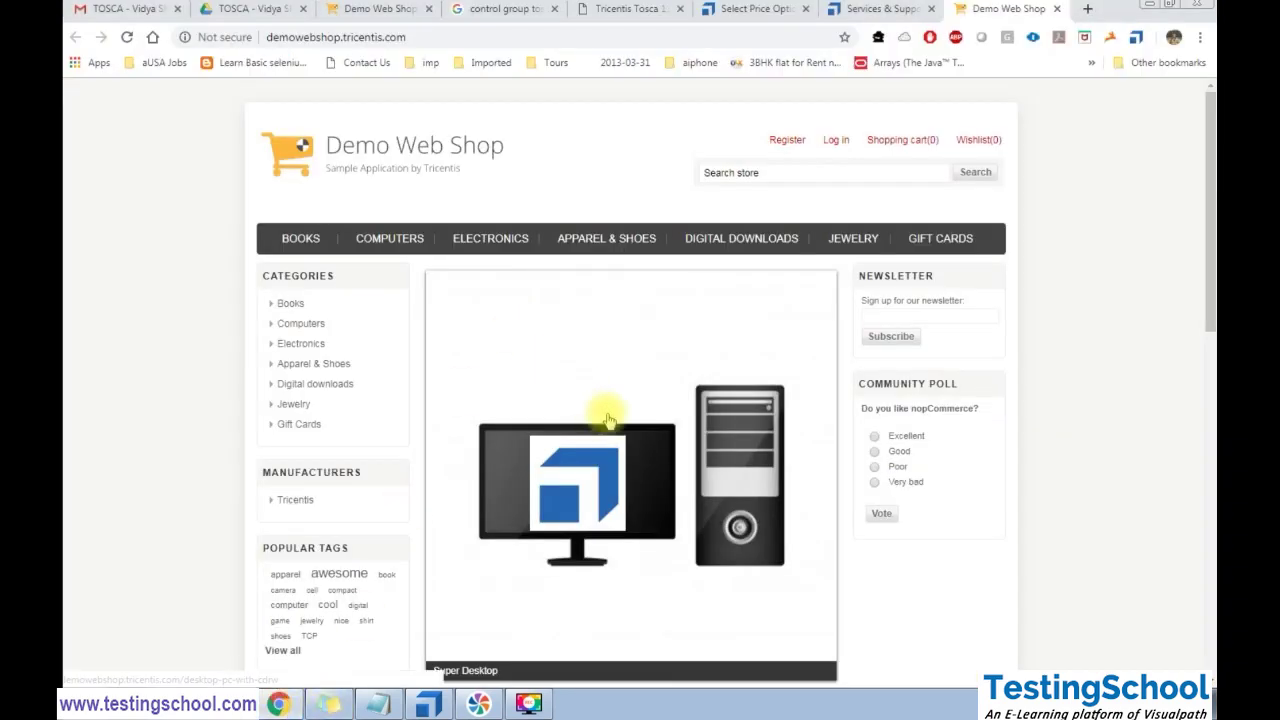
{"action": "left_click", "coordinate": [1059, 10]}
{"action": "left_click", "coordinate": [476, 10]}
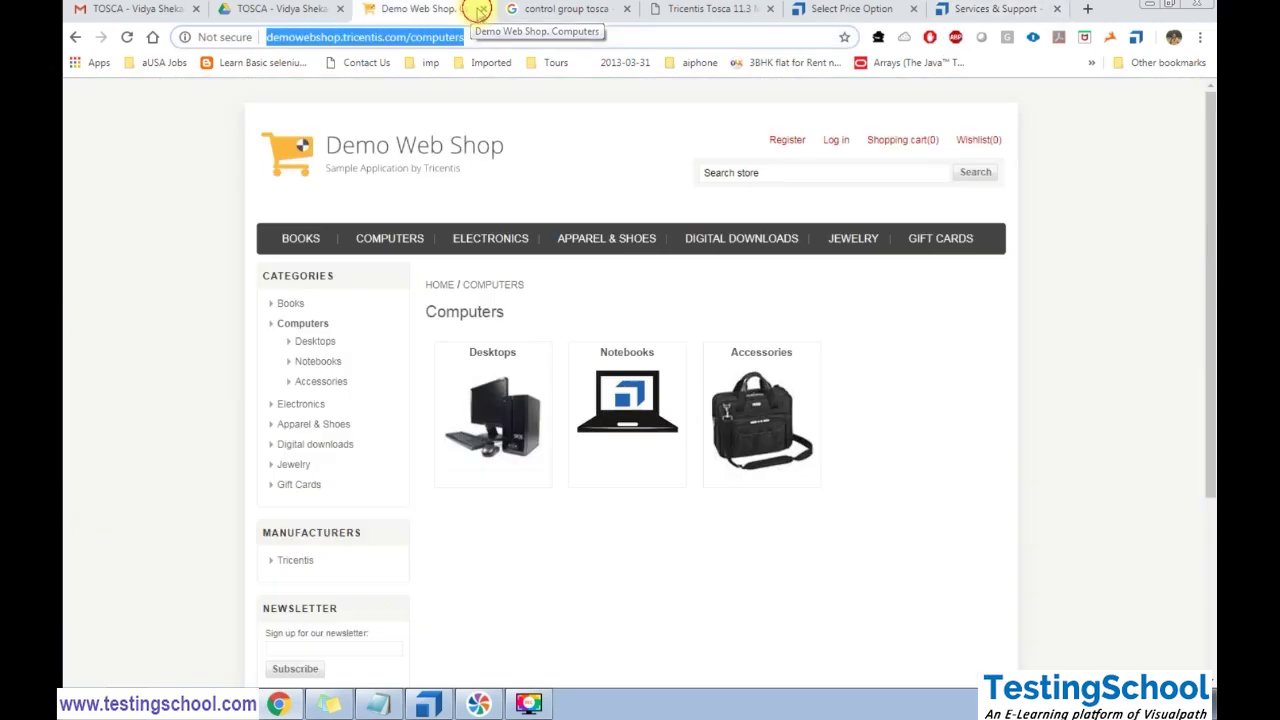
{"action": "left_click", "coordinate": [484, 10]}
{"action": "left_click", "coordinate": [484, 10]}
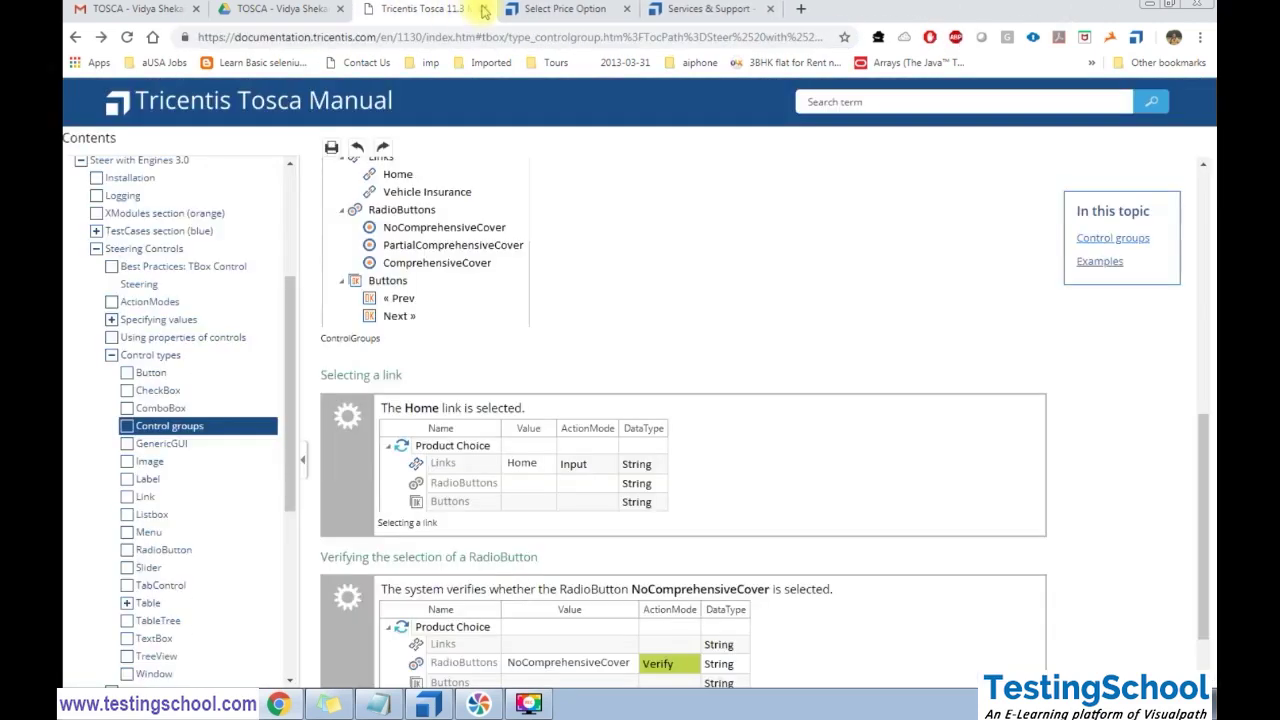
Review the link, button and radio button tables and the examples in the Tosca manual's Control groups topic
{"action": "scroll", "coordinate": [529, 491], "scroll_direction": "up", "scroll_amount": 3}
{"action": "scroll", "coordinate": [529, 498], "scroll_direction": "down", "scroll_amount": 2}
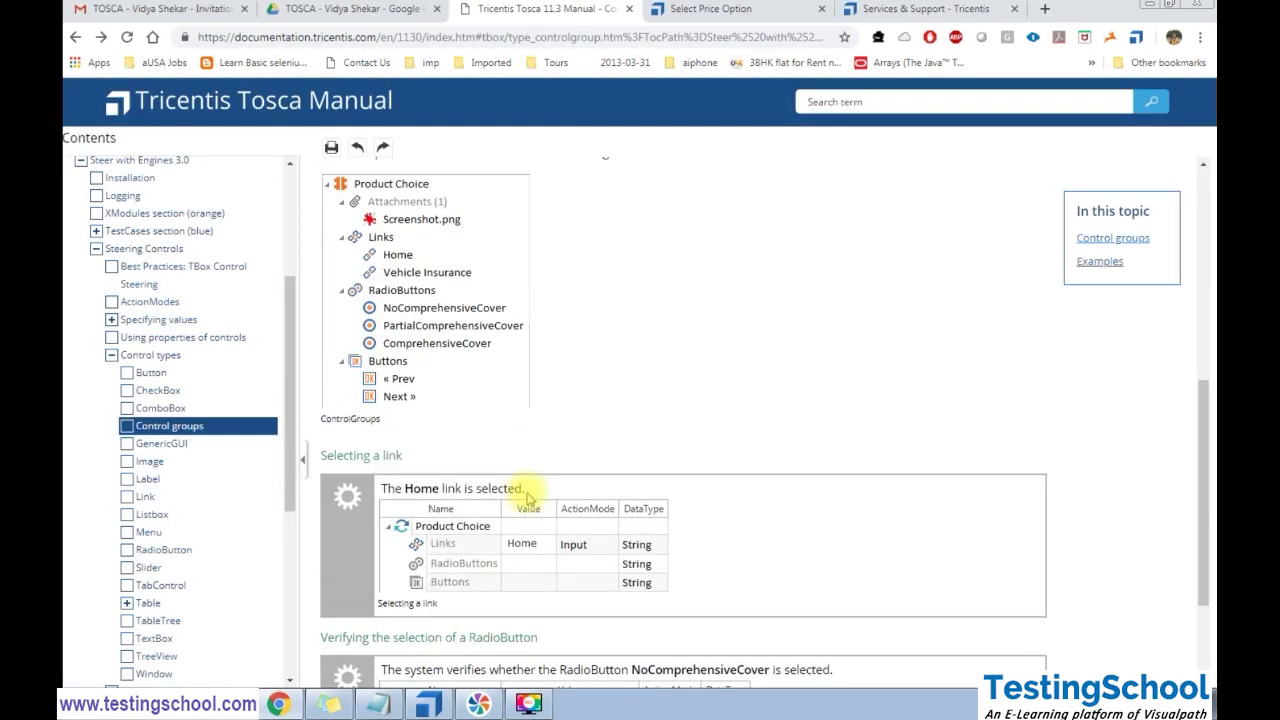
{"action": "scroll", "coordinate": [523, 489], "scroll_direction": "down", "scroll_amount": 2}
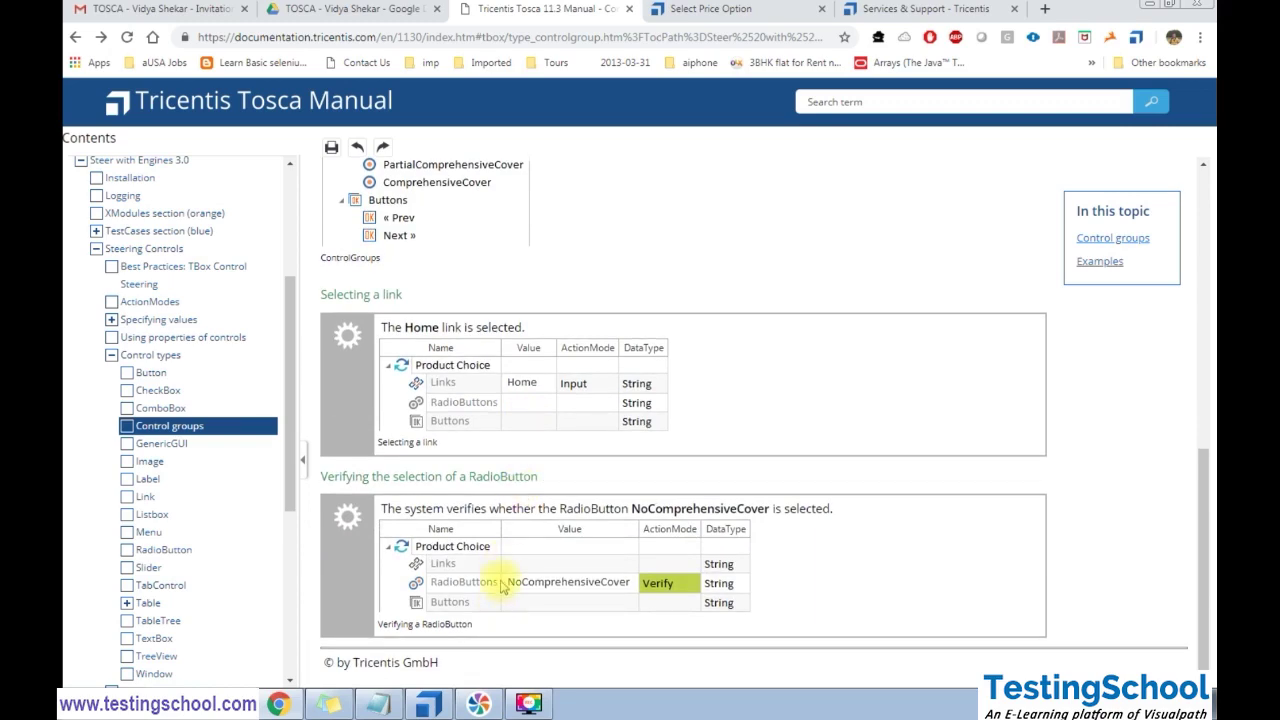
{"action": "scroll", "coordinate": [498, 567], "scroll_direction": "up", "scroll_amount": 3}
{"action": "scroll", "coordinate": [498, 567], "scroll_direction": "up", "scroll_amount": 5}
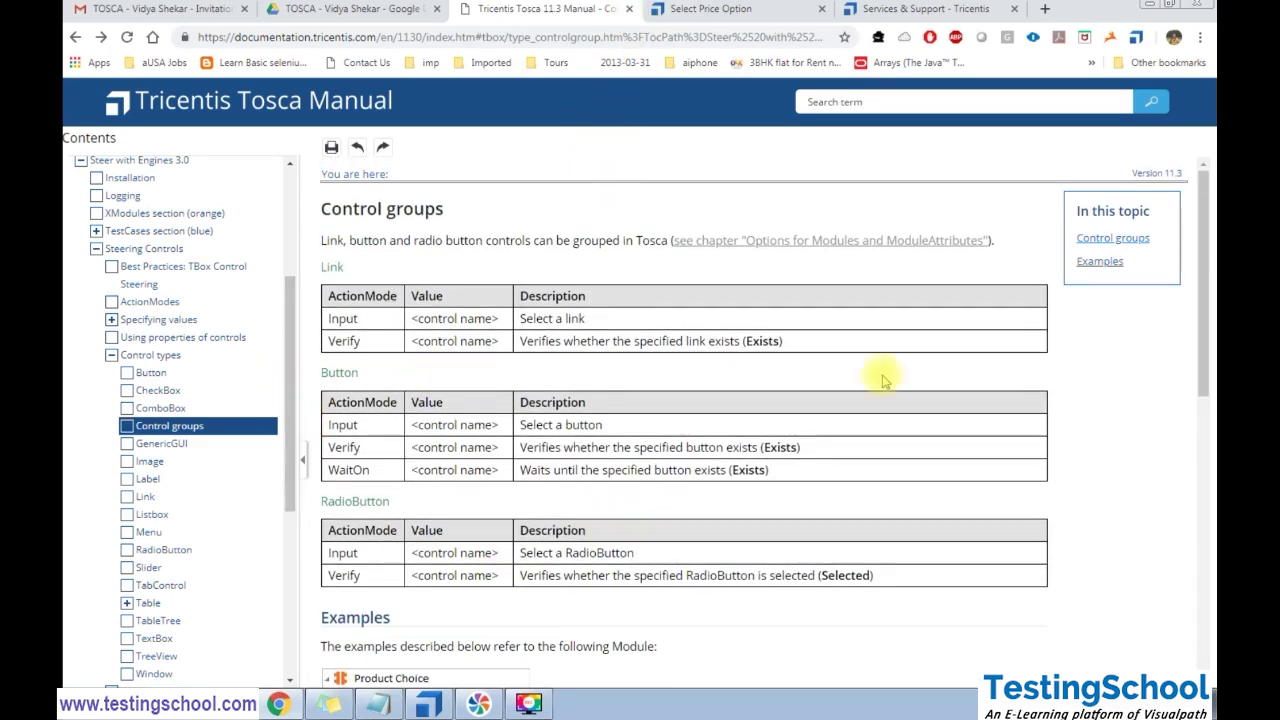
Switch to Tosca Commander, run Test Headers in ScratchBook, open APPAREL & SHOES in the web shop during the run, and close ScratchBook
{"action": "left_click", "coordinate": [478, 704]}
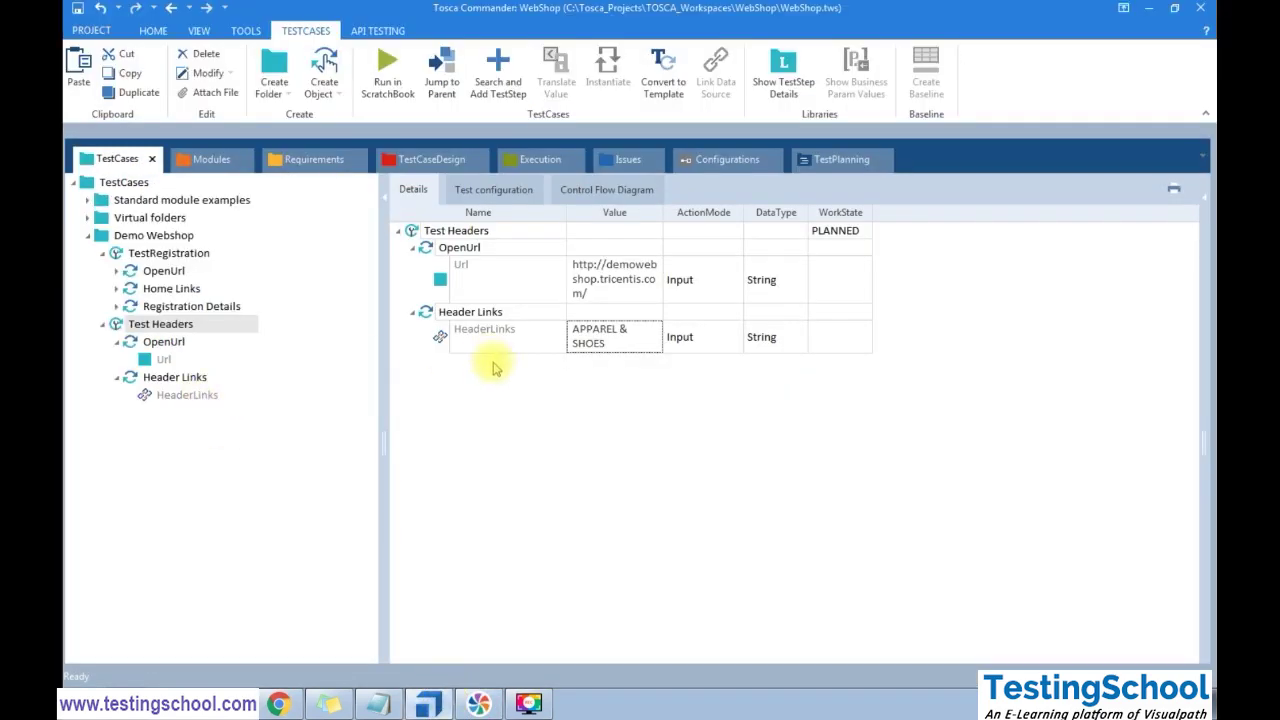
{"action": "left_click", "coordinate": [178, 326]}
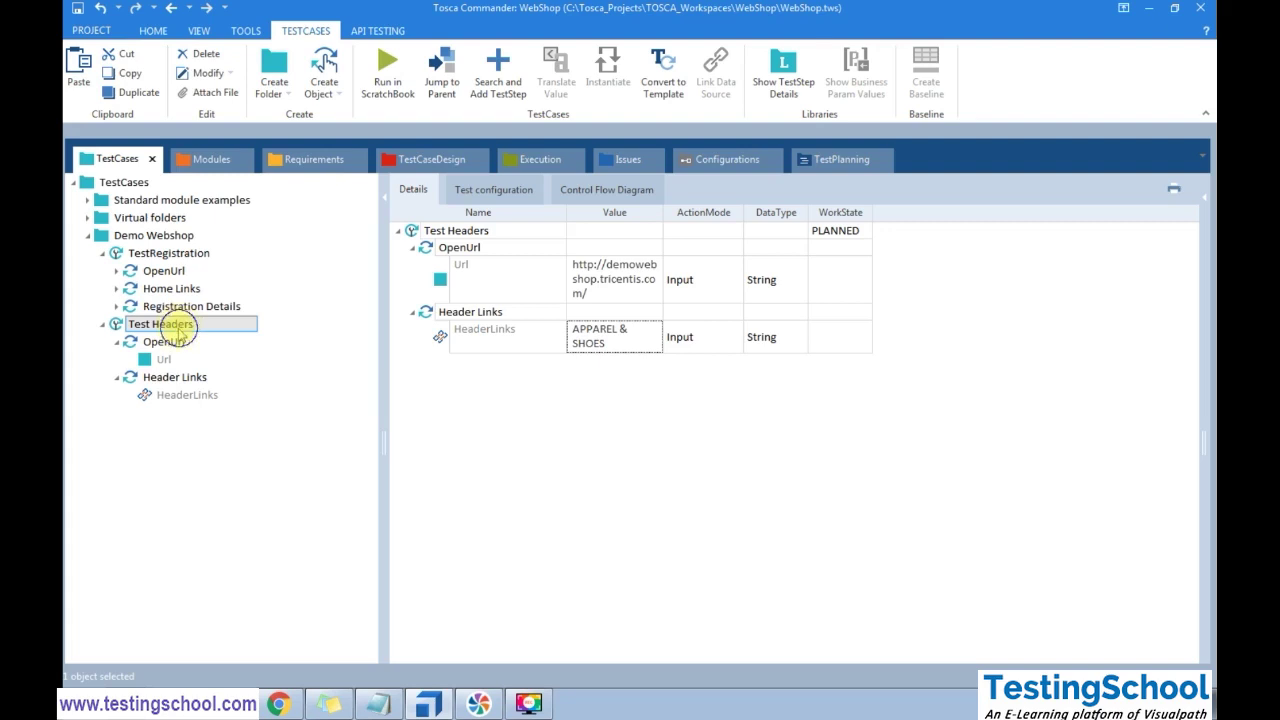
{"action": "right_click", "coordinate": [130, 328]}
{"action": "left_click", "coordinate": [276, 445]}
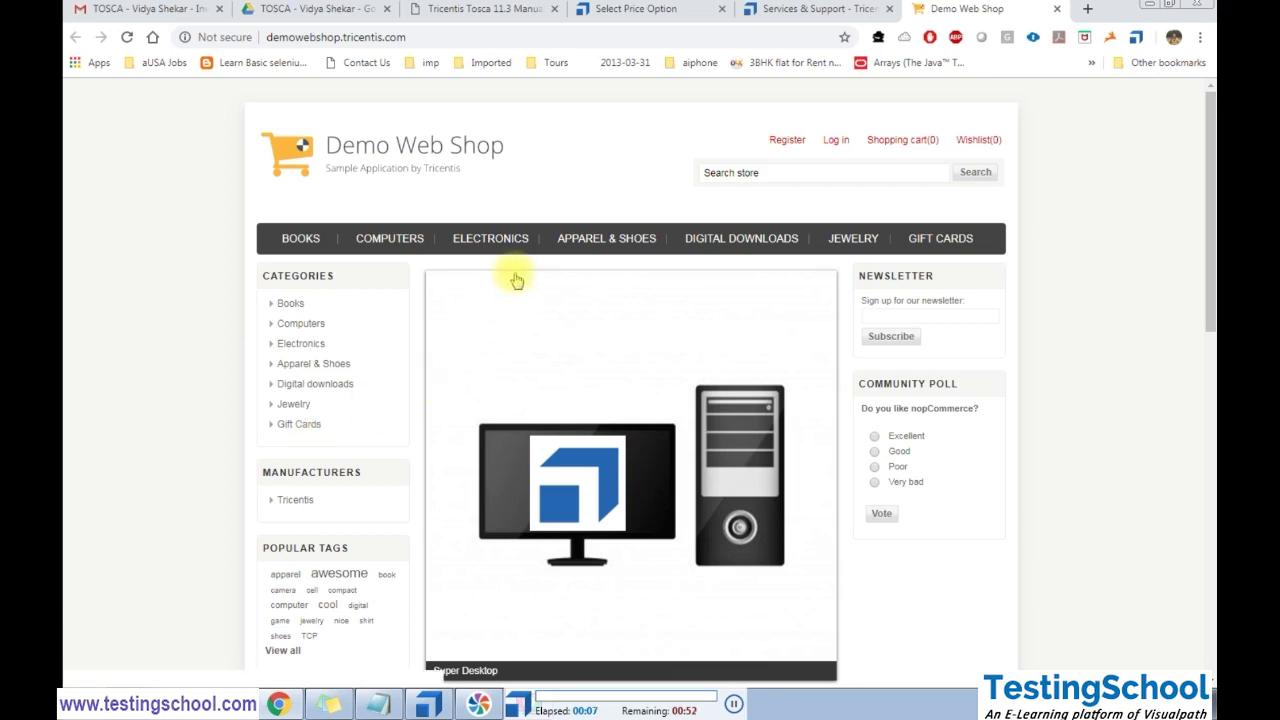
{"action": "left_click", "coordinate": [583, 241]}
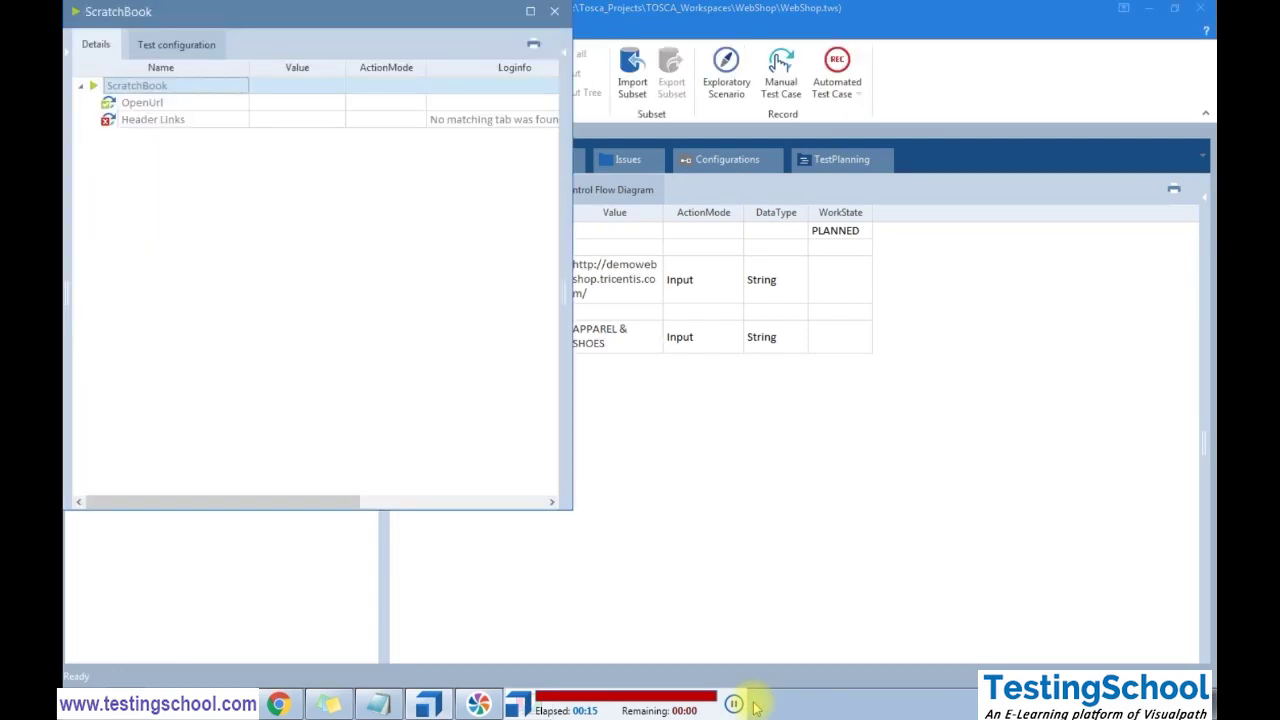
{"action": "left_click", "coordinate": [555, 14]}
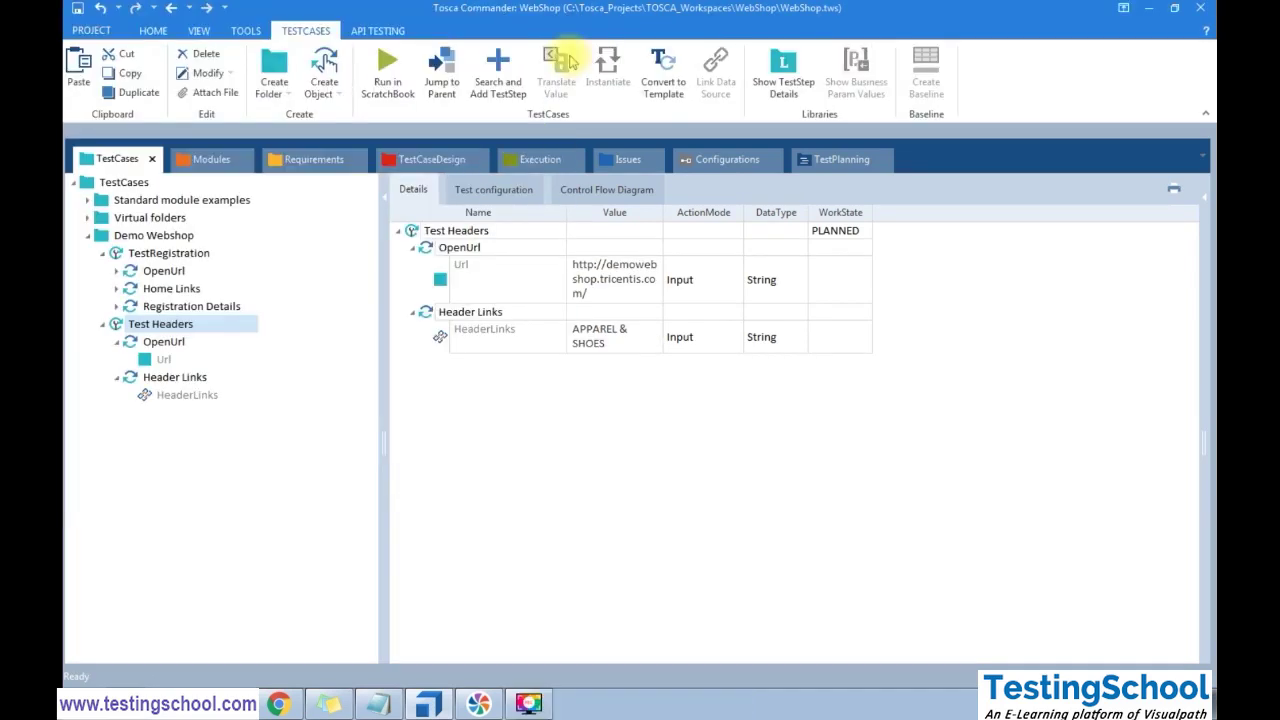
Set the HeaderLinks value of the Header Links test step to BOOKS
{"action": "left_click", "coordinate": [175, 378]}
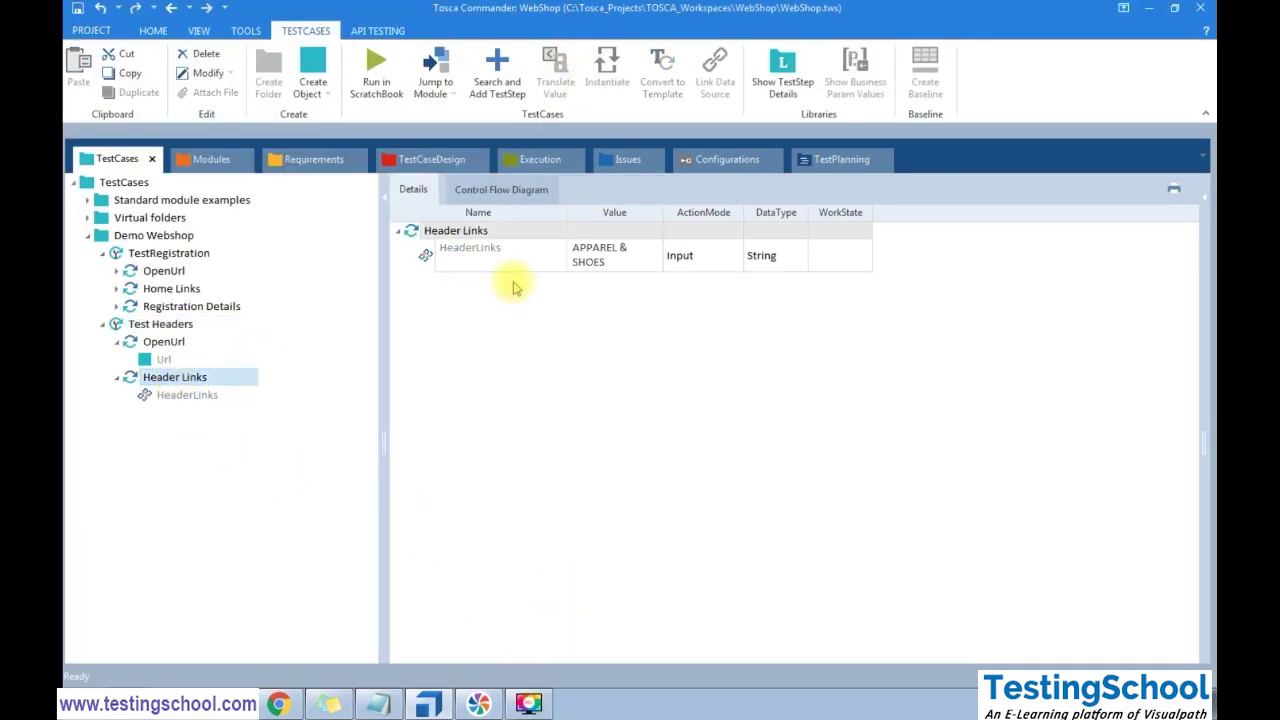
{"action": "left_click", "coordinate": [606, 257]}
{"action": "left_click", "coordinate": [638, 257]}
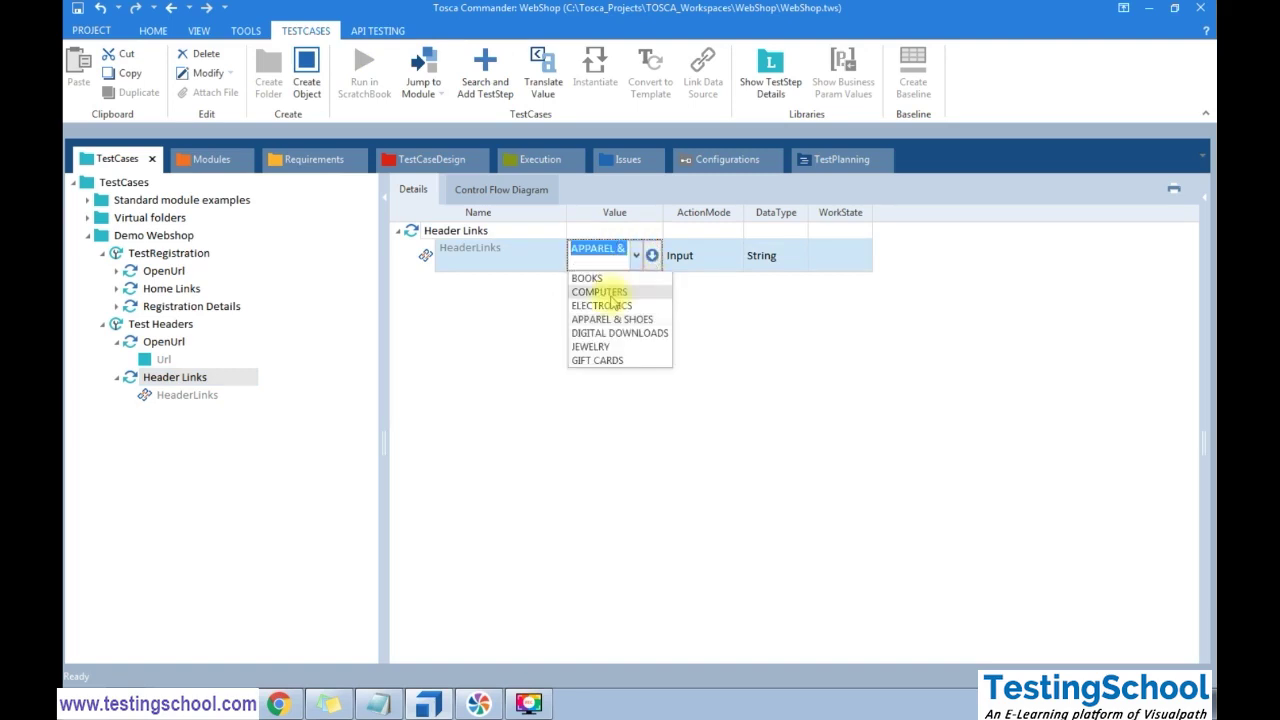
{"action": "left_click", "coordinate": [598, 279]}
{"action": "left_click", "coordinate": [171, 423]}
Run the Test Headers test case in ScratchBook, close Chrome during the run, and return to Tosca Commander
{"action": "left_click", "coordinate": [162, 326]}
{"action": "right_click", "coordinate": [165, 326]}
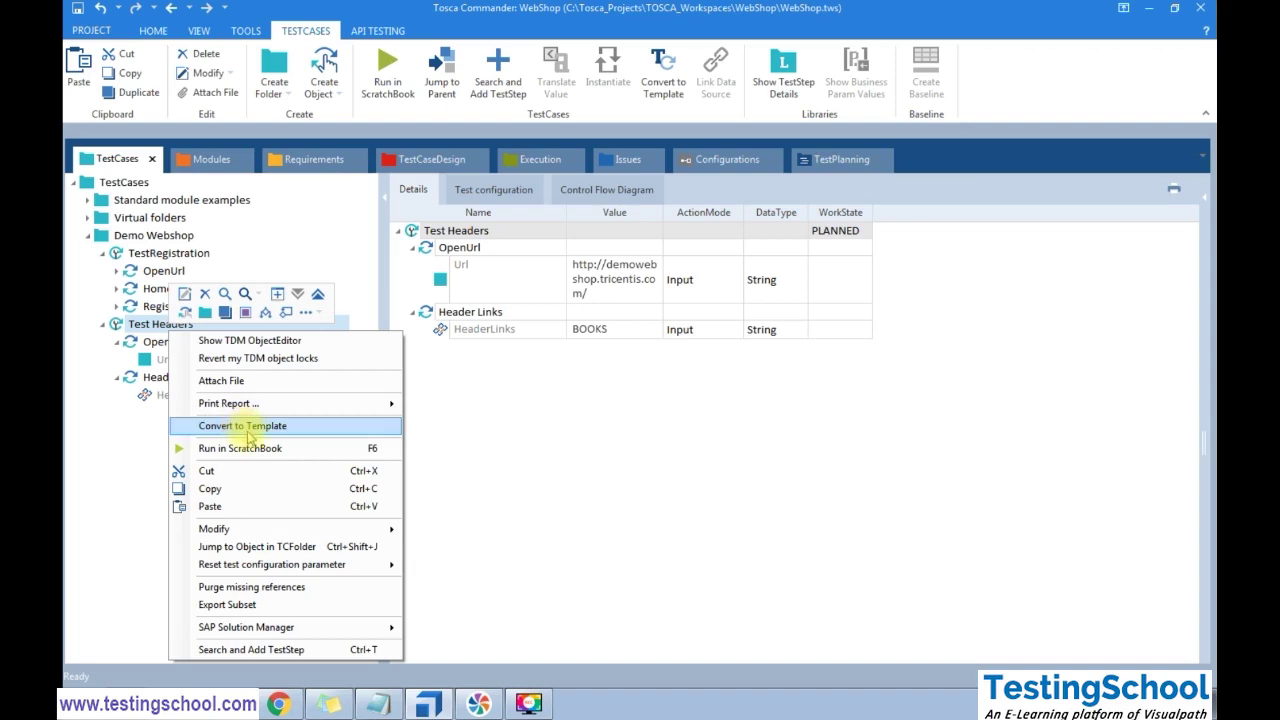
{"action": "left_click", "coordinate": [240, 448]}
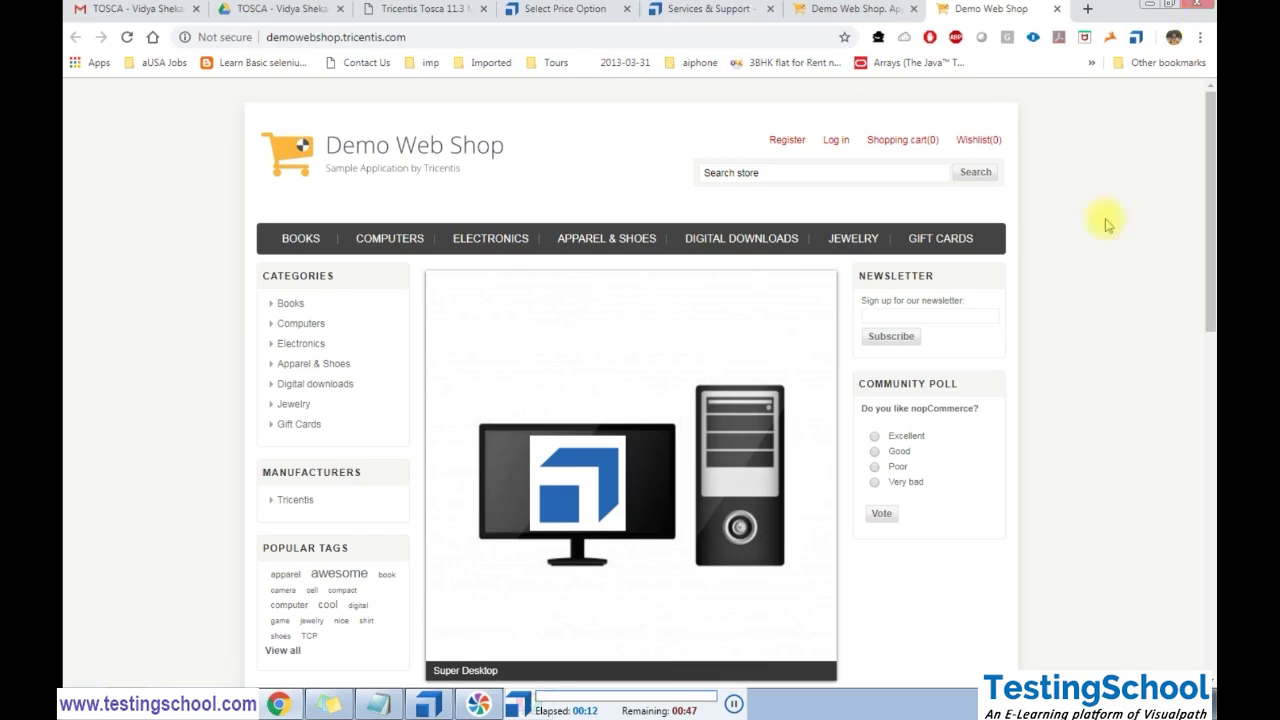
{"action": "left_click", "coordinate": [1197, 12]}
{"action": "left_click", "coordinate": [646, 611]}
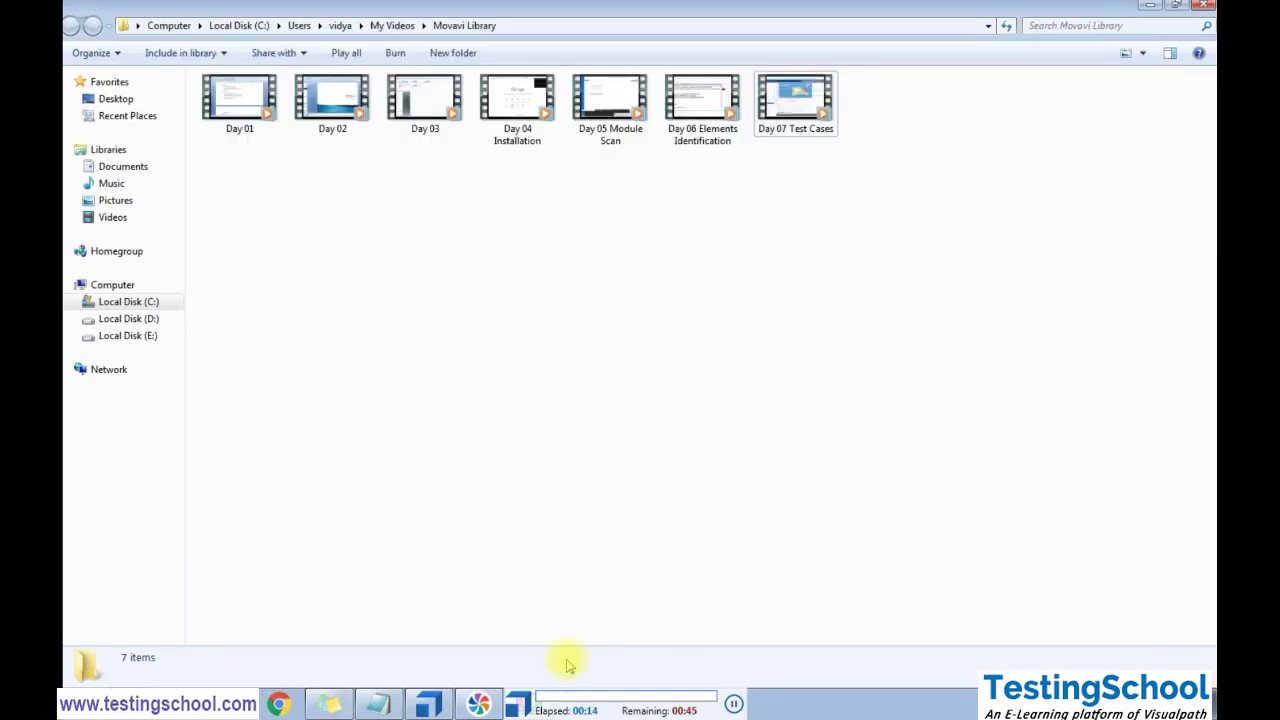
{"action": "left_click", "coordinate": [425, 705]}
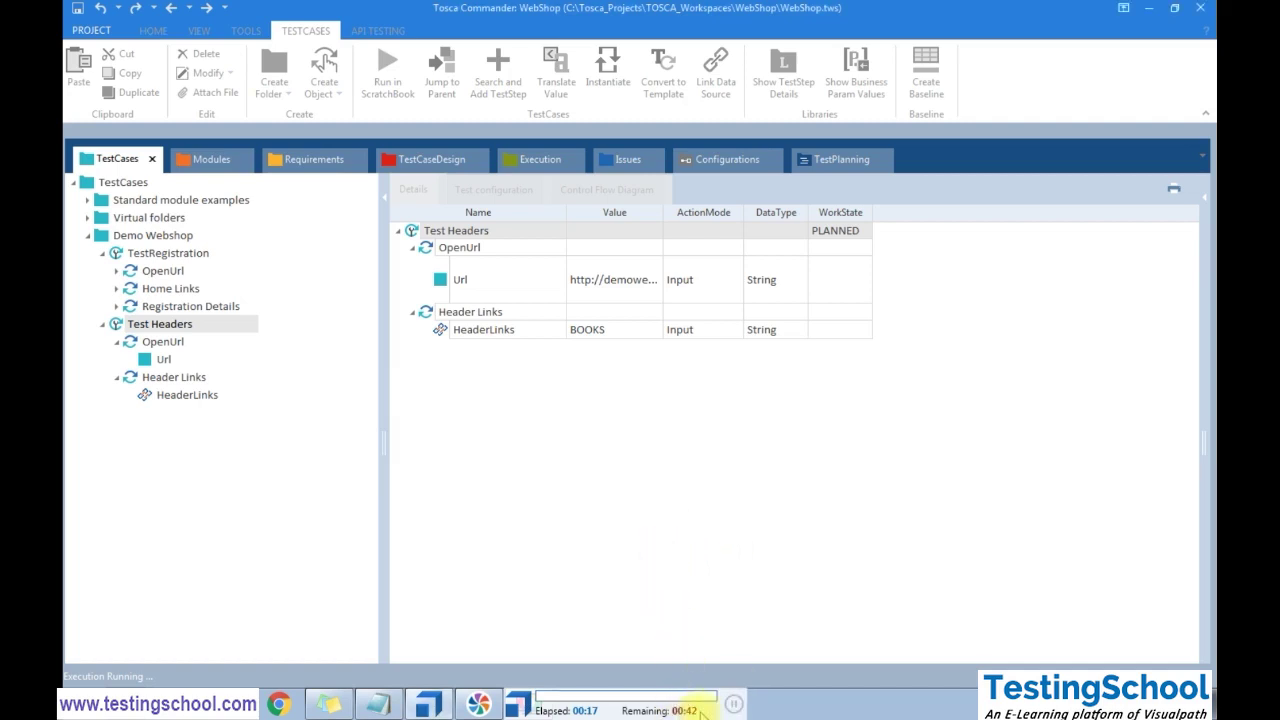
Try to pause the running test execution from its progress display
{"action": "left_click", "coordinate": [733, 706]}
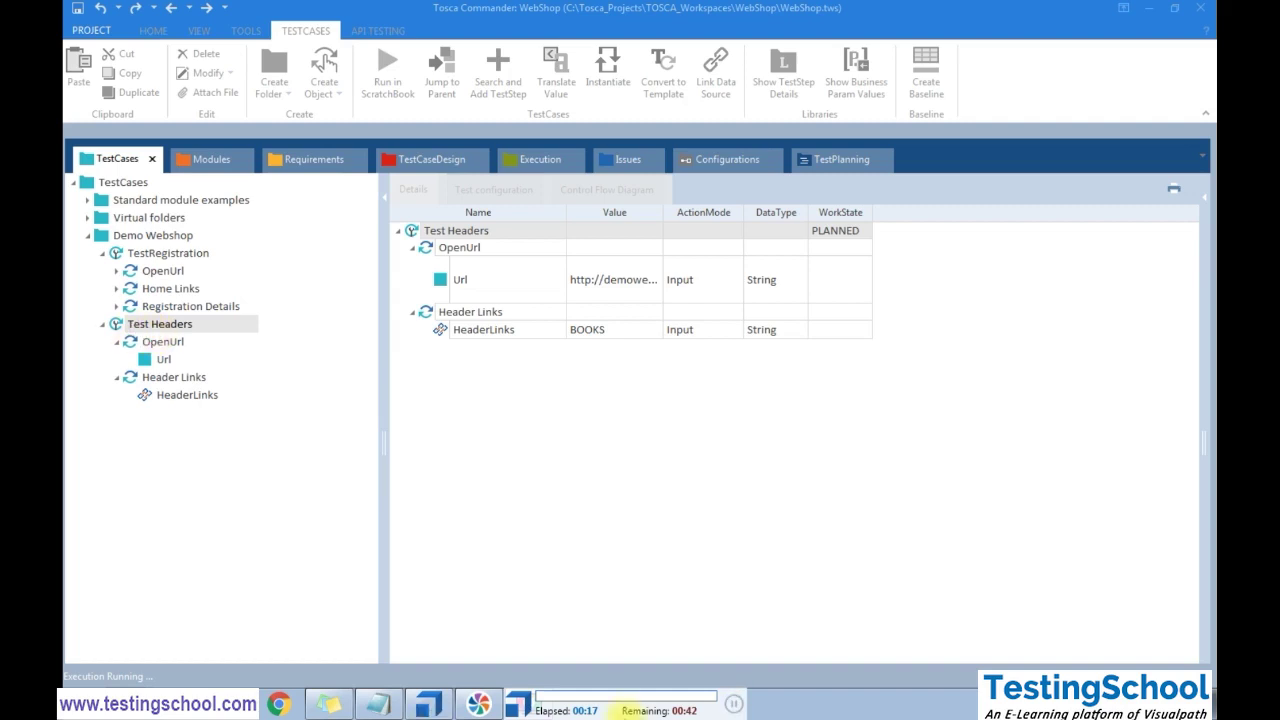
{"action": "left_click", "coordinate": [734, 706]}
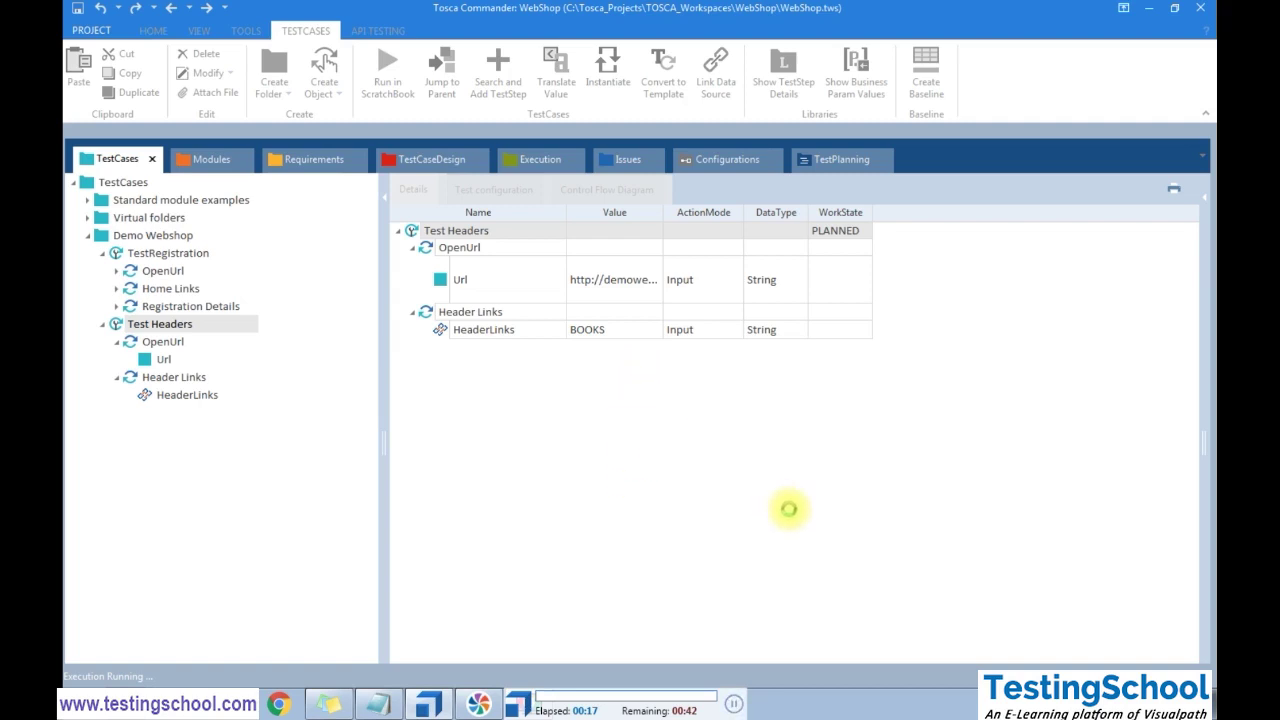
{"action": "right_click", "coordinate": [806, 700]}
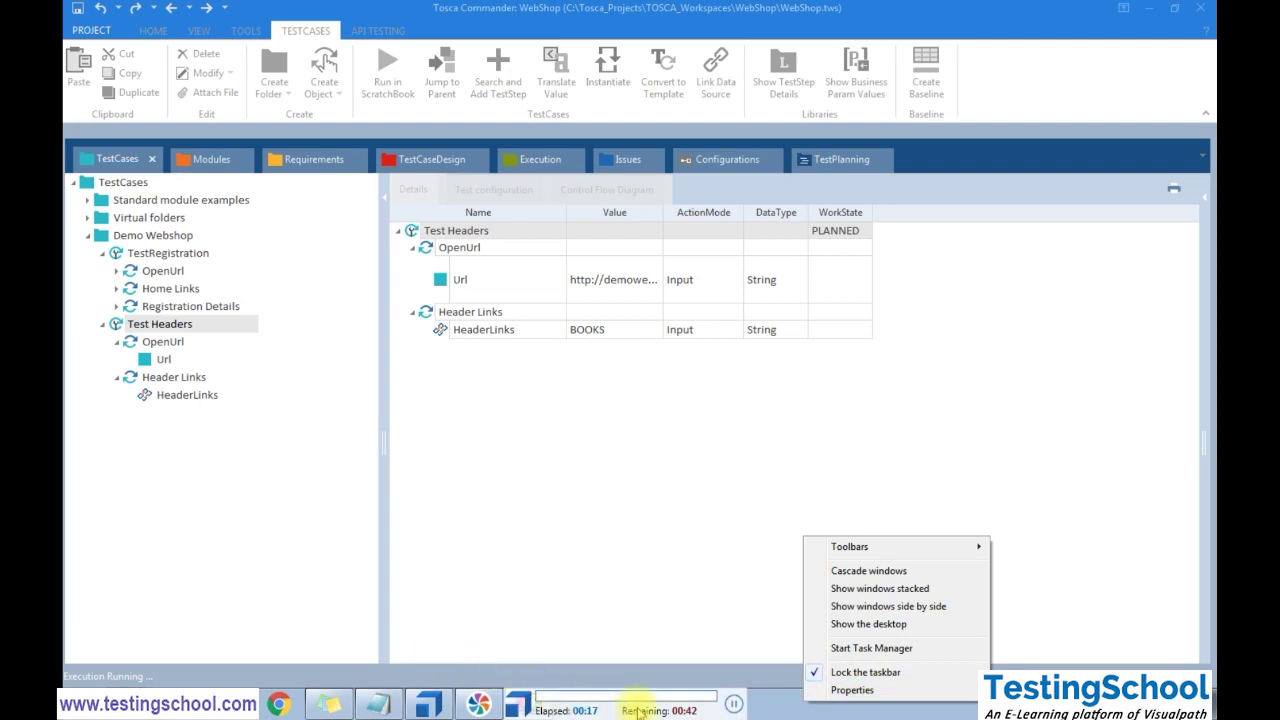
{"action": "left_click", "coordinate": [637, 708]}
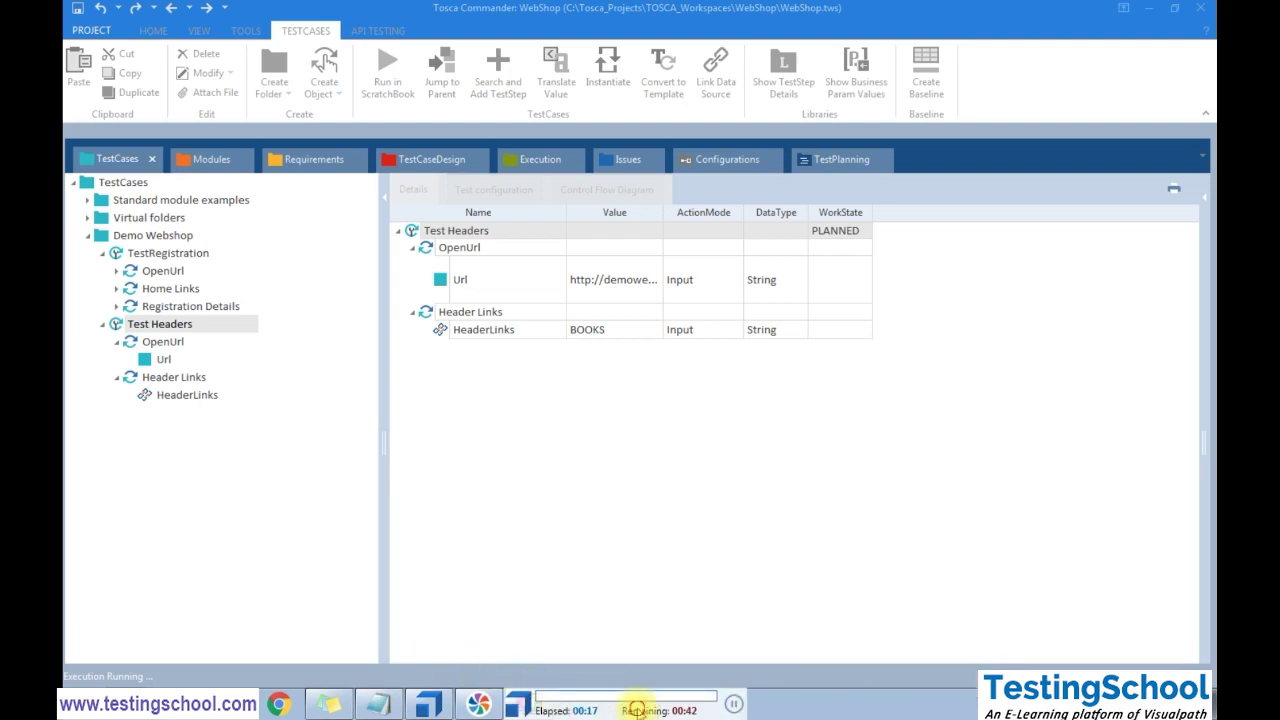
Start Windows Task Manager, end the ProgressWindow task, and return to Tosca Commander
{"action": "right_click", "coordinate": [762, 704]}
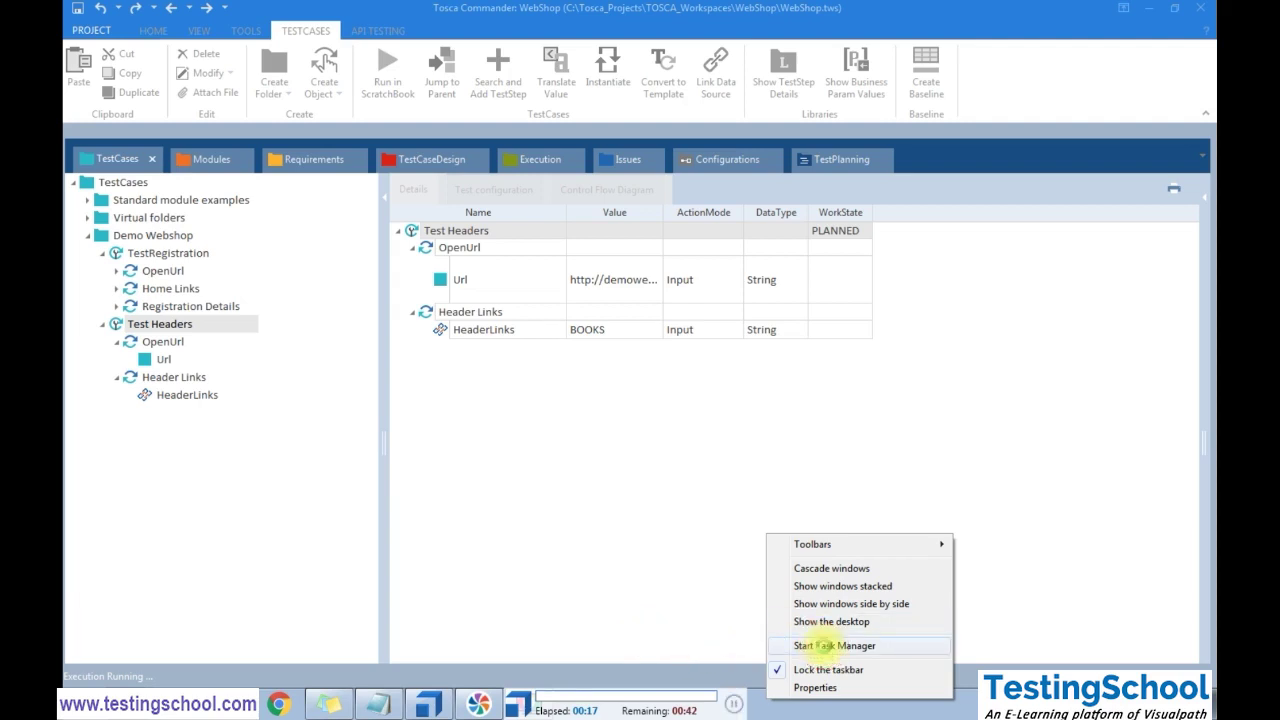
{"action": "left_click", "coordinate": [821, 645]}
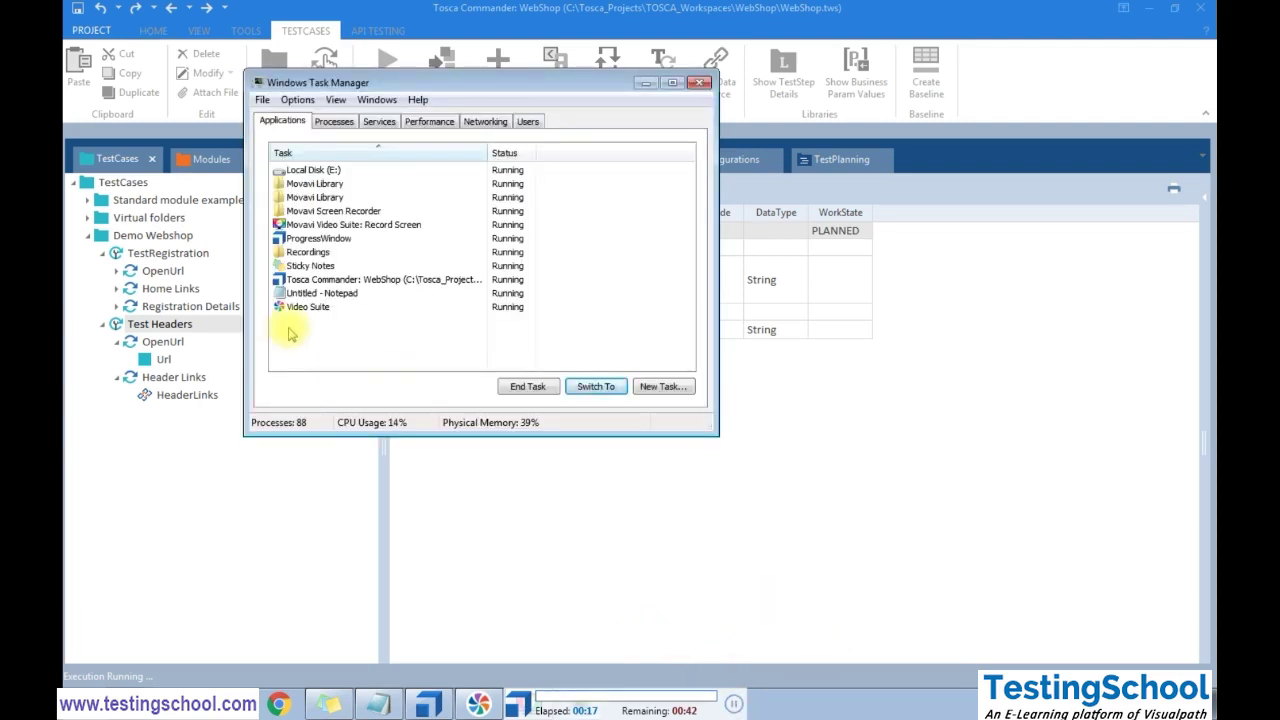
{"action": "left_click", "coordinate": [340, 243]}
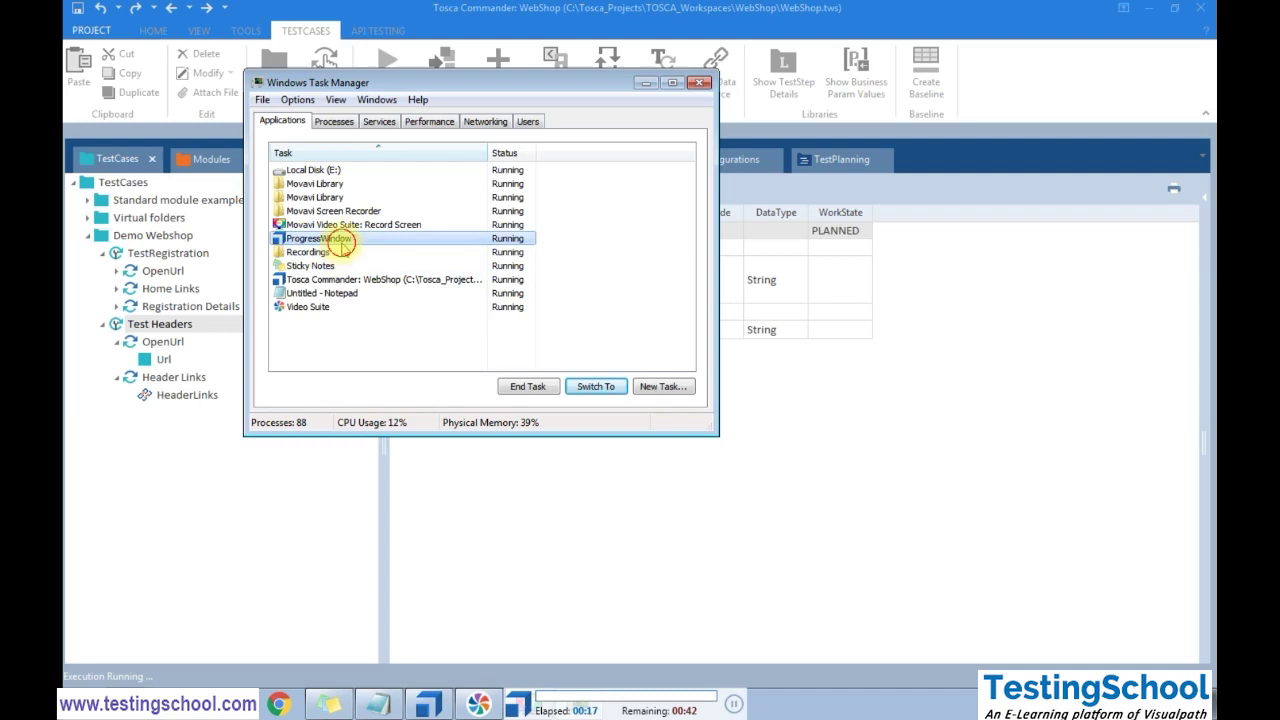
{"action": "left_click", "coordinate": [535, 389]}
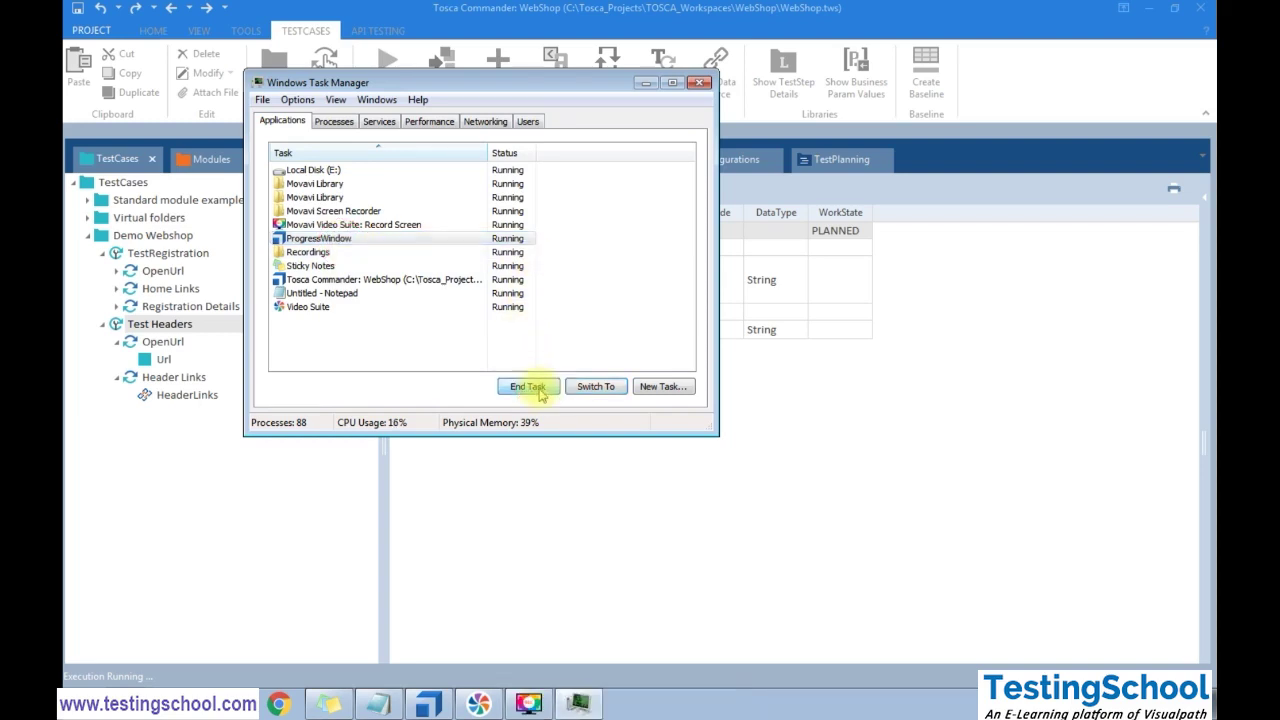
{"action": "left_click", "coordinate": [491, 532]}
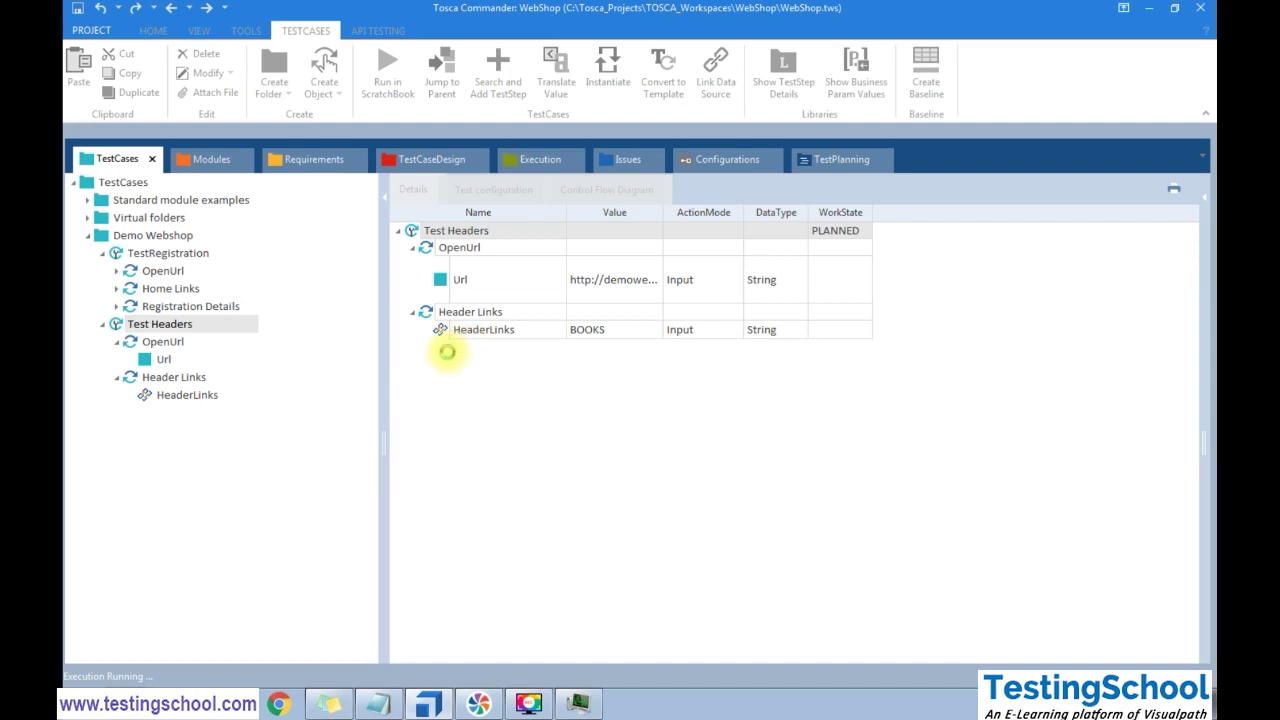
Bring Tosca Commander back to the front, launch a new Chrome window, and minimize it
{"action": "left_click", "coordinate": [422, 704]}
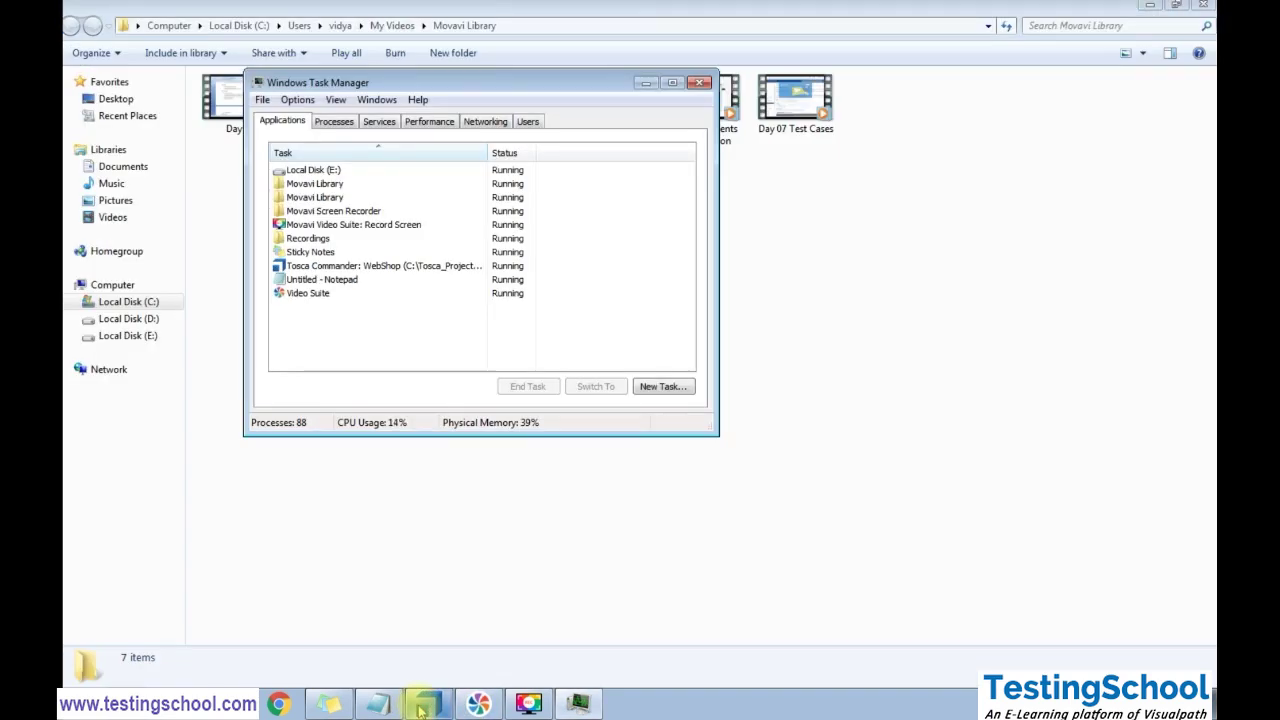
{"action": "left_click", "coordinate": [422, 704]}
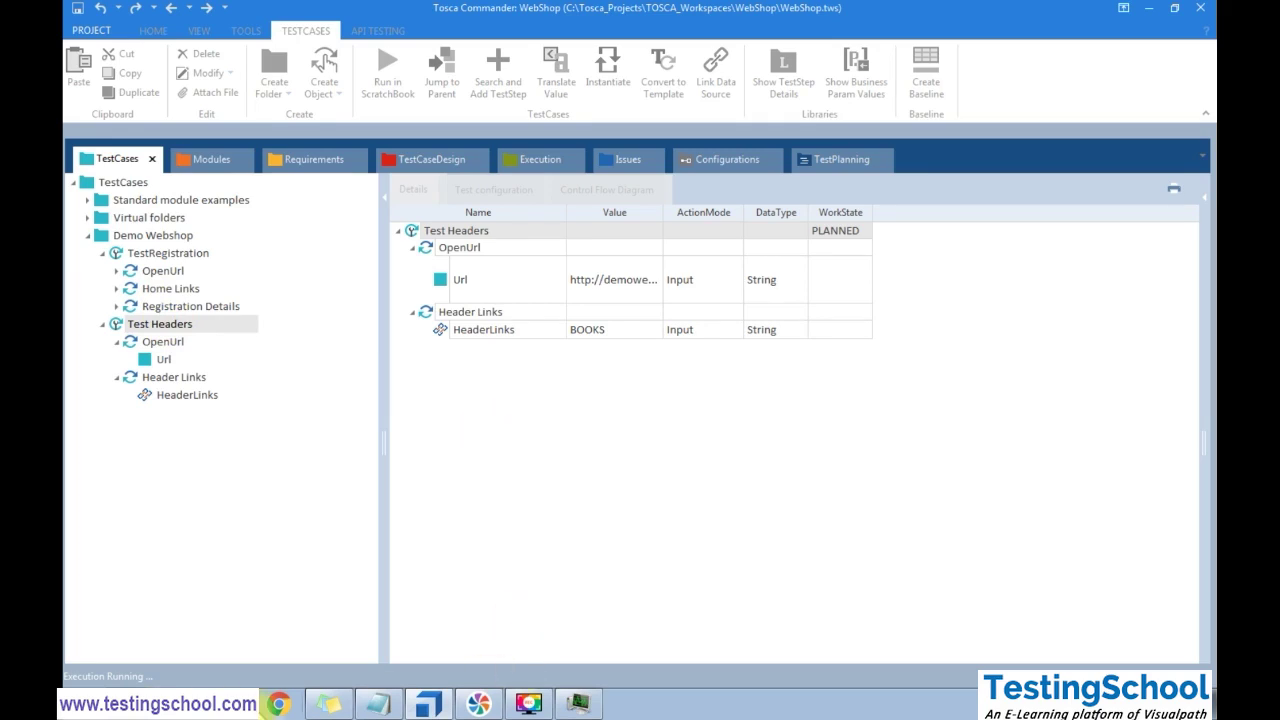
{"action": "left_click", "coordinate": [279, 704]}
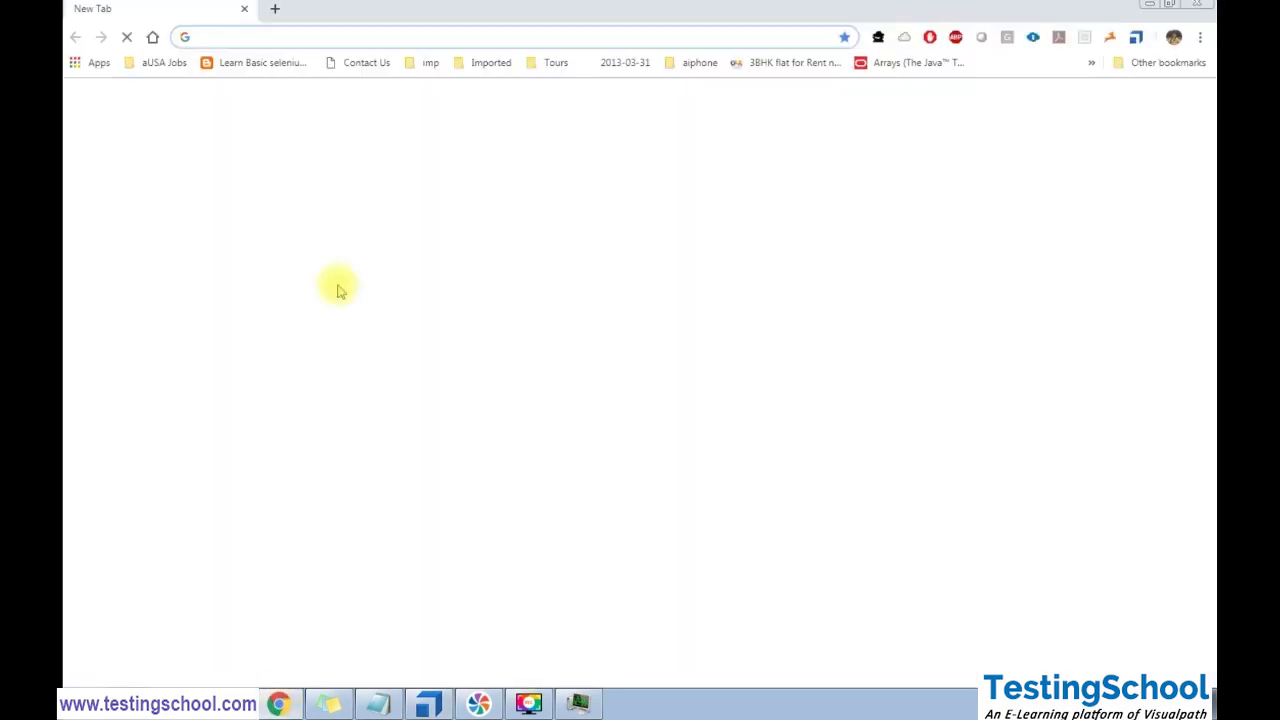
{"action": "left_click", "coordinate": [1147, 6]}
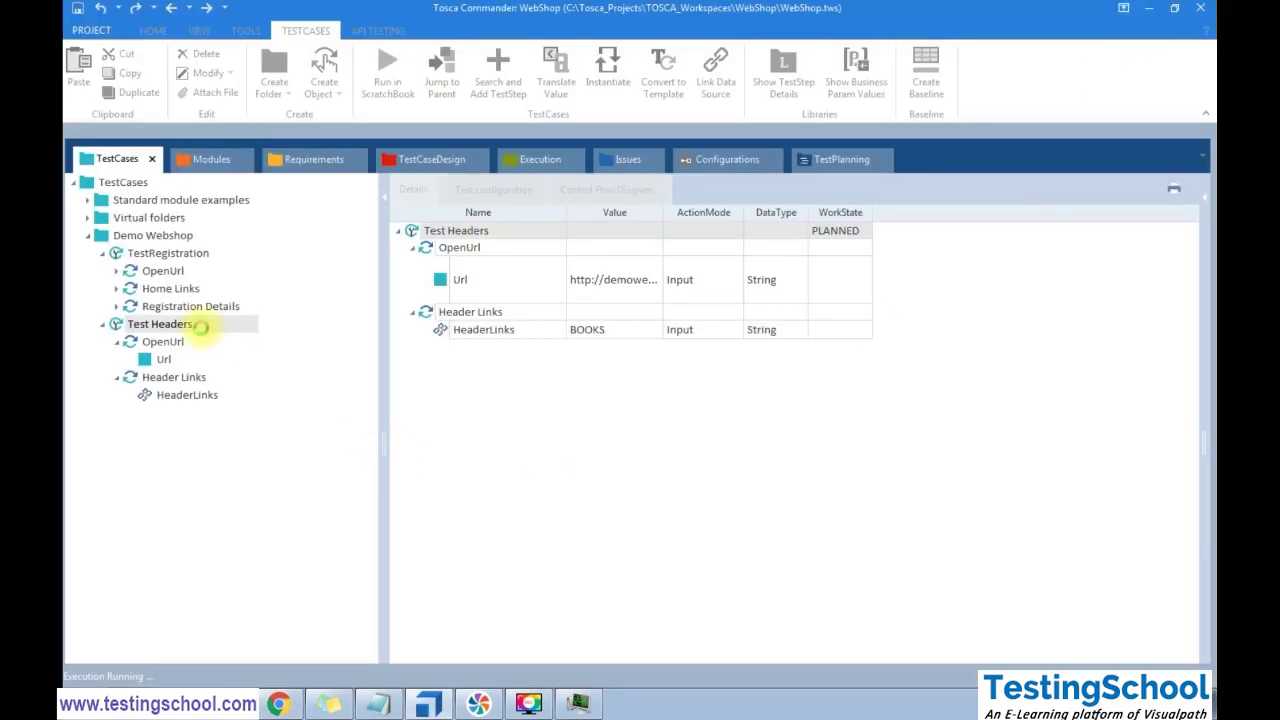
Try to close the Tosca Commander workspace and dismiss the warning
{"action": "left_click", "coordinate": [1203, 10]}
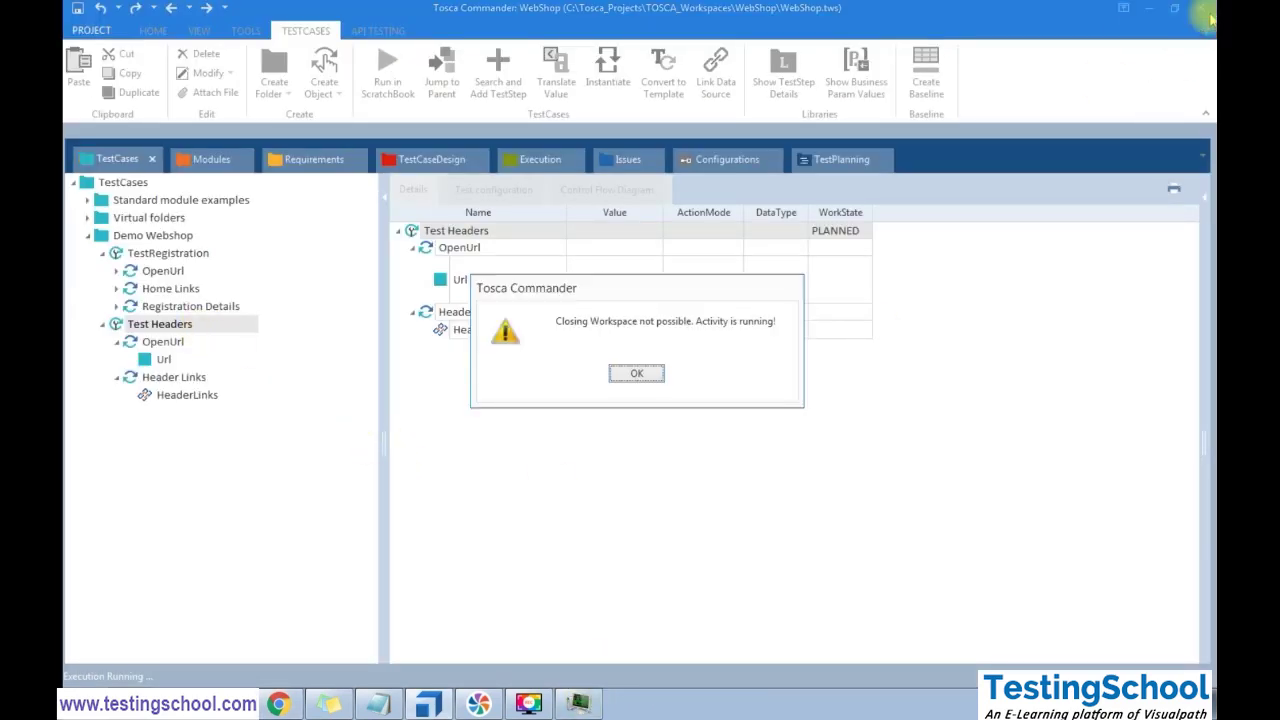
{"action": "left_click", "coordinate": [634, 376]}
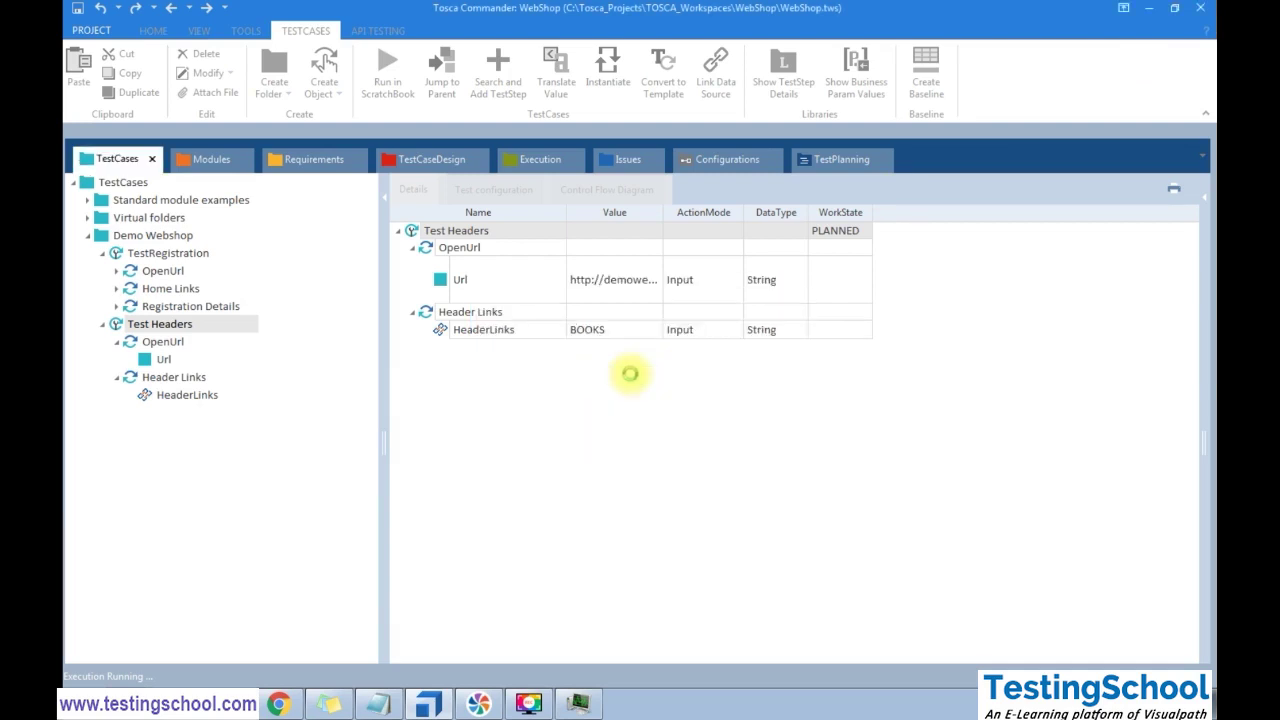
{"action": "right_click", "coordinate": [643, 710]}
{"action": "left_click", "coordinate": [697, 658]}
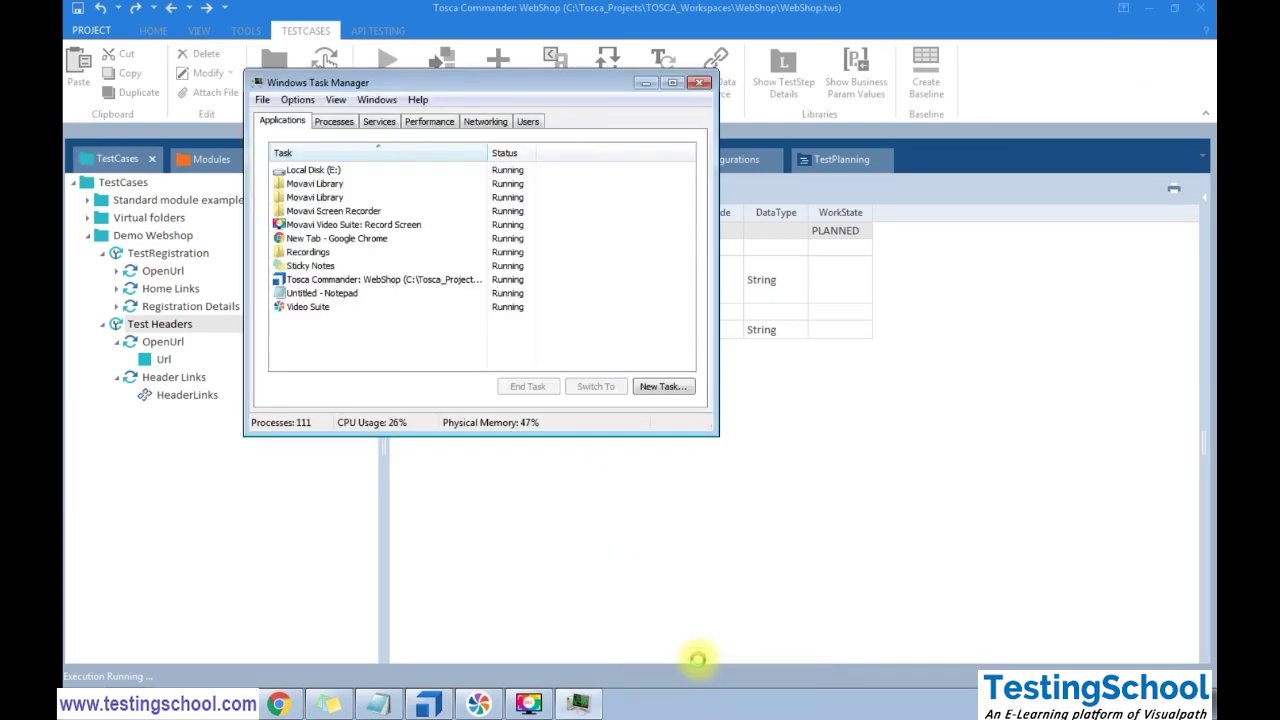
{"action": "left_click", "coordinate": [701, 83]}
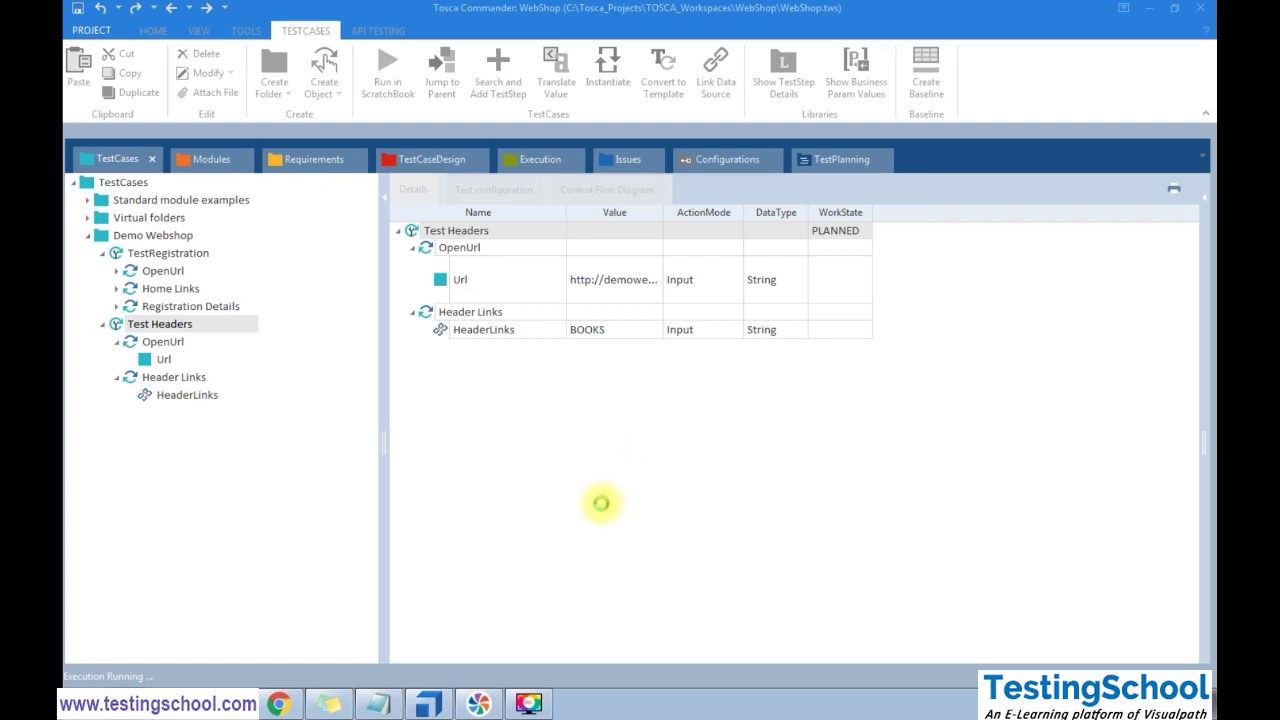
Start Windows Task Manager, force the Tosca Commander WebShop task to end immediately, and close Task Manager
{"action": "right_click", "coordinate": [596, 700]}
{"action": "left_click", "coordinate": [638, 645]}
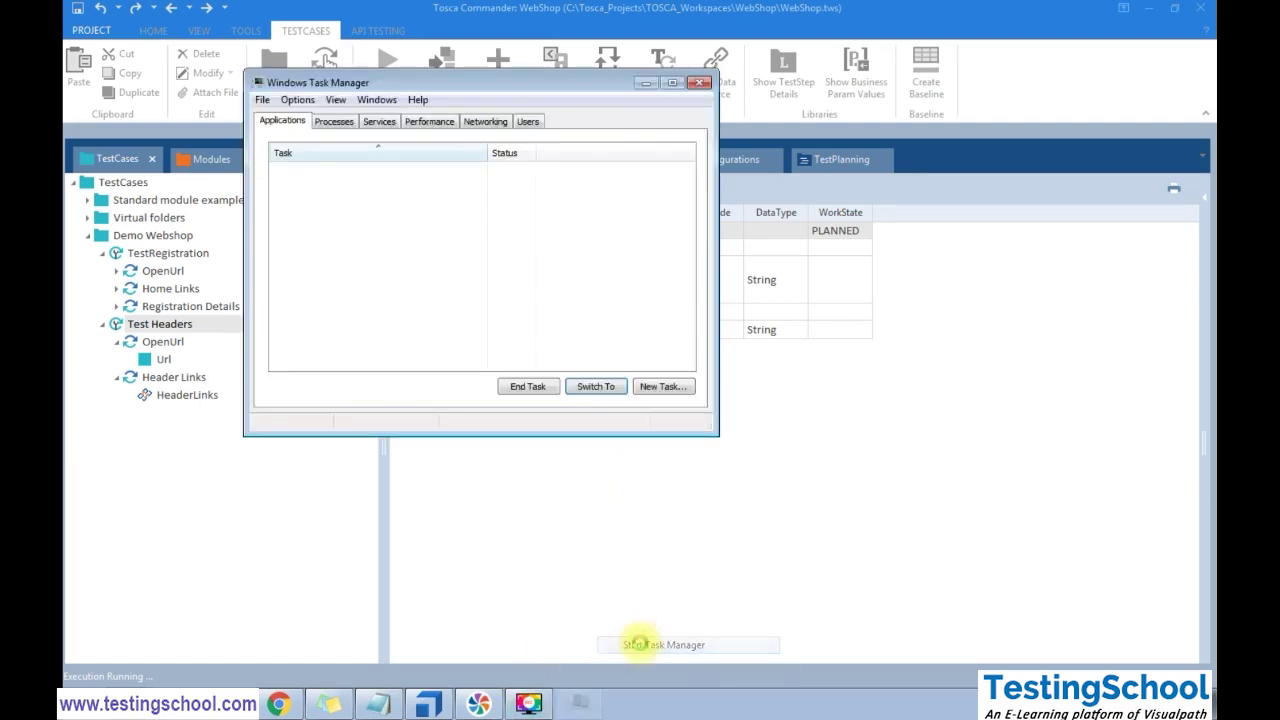
{"action": "left_click", "coordinate": [449, 283]}
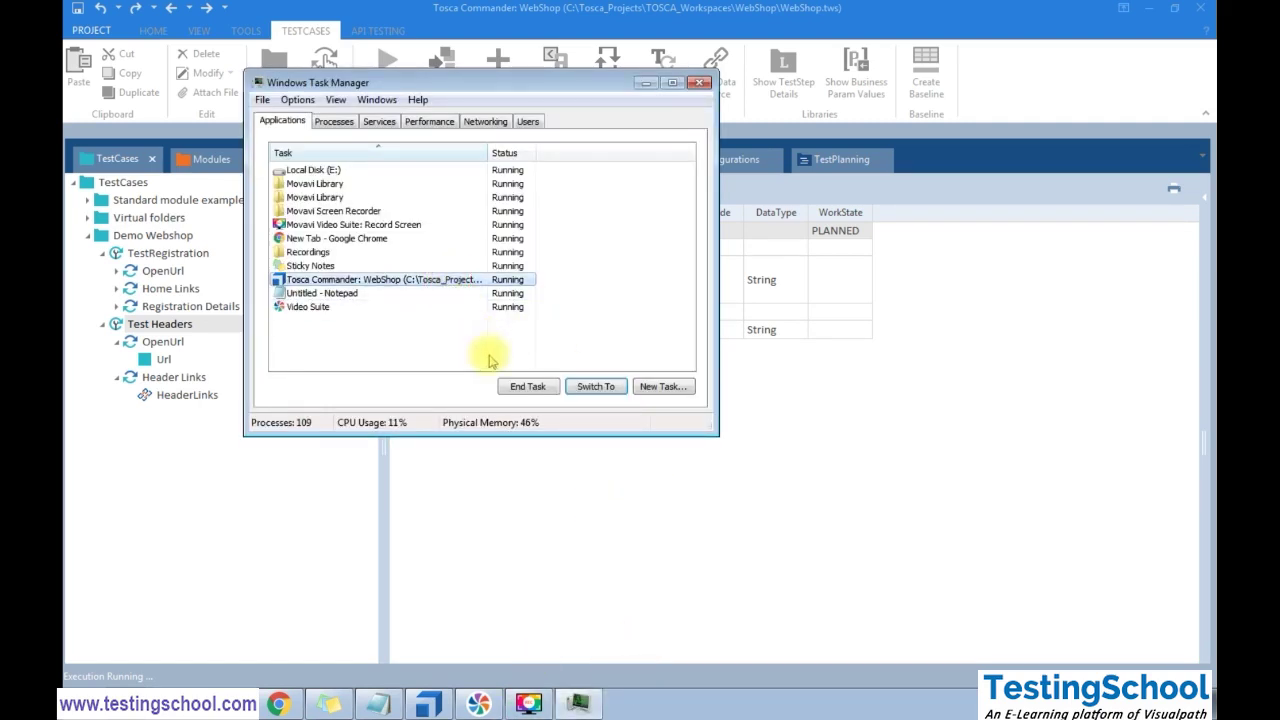
{"action": "left_click", "coordinate": [527, 386]}
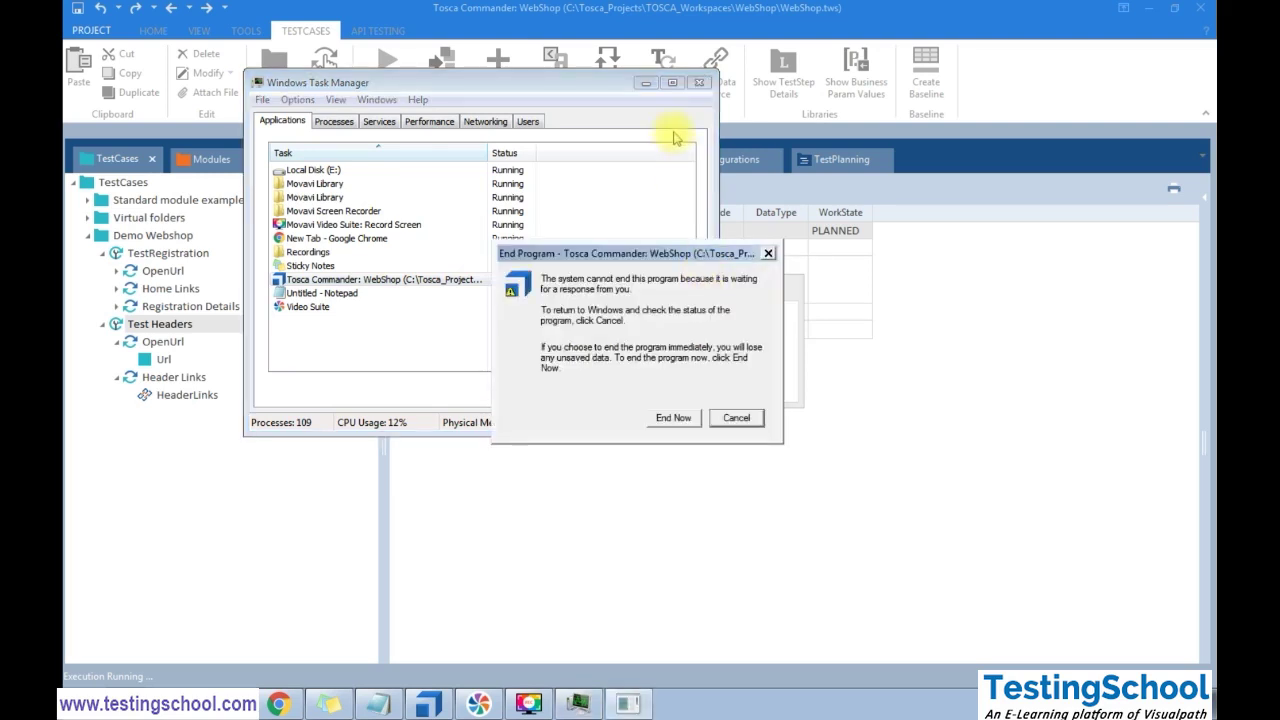
{"action": "left_click", "coordinate": [673, 417]}
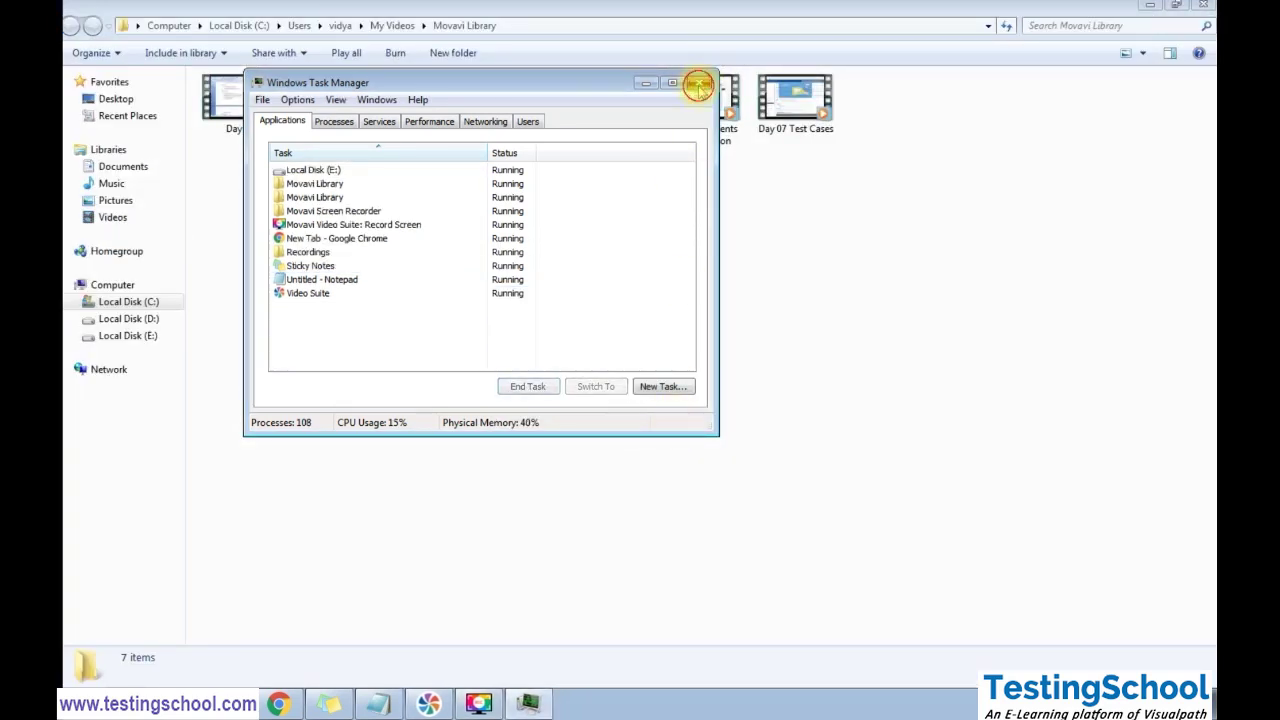
{"action": "left_click", "coordinate": [698, 82]}
Launch Tosca Commander again and open the recent WebShop project
{"action": "left_click", "coordinate": [86, 684]}
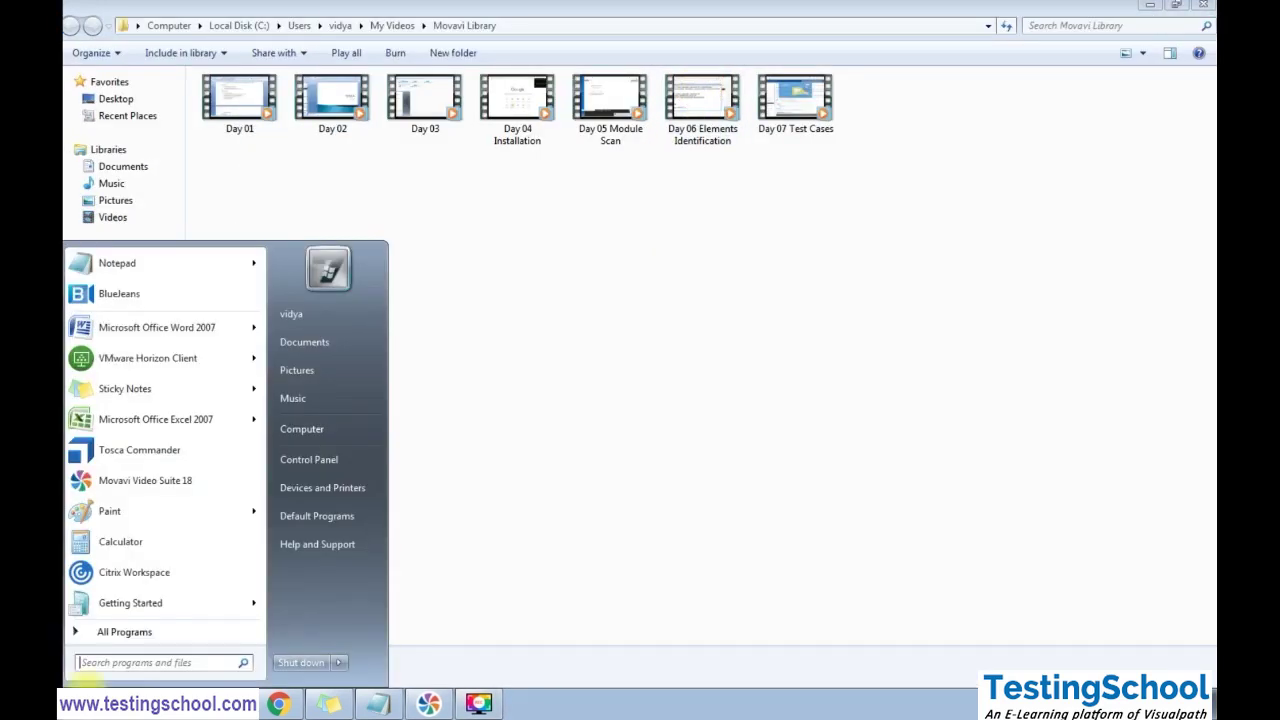
{"action": "left_click", "coordinate": [205, 455]}
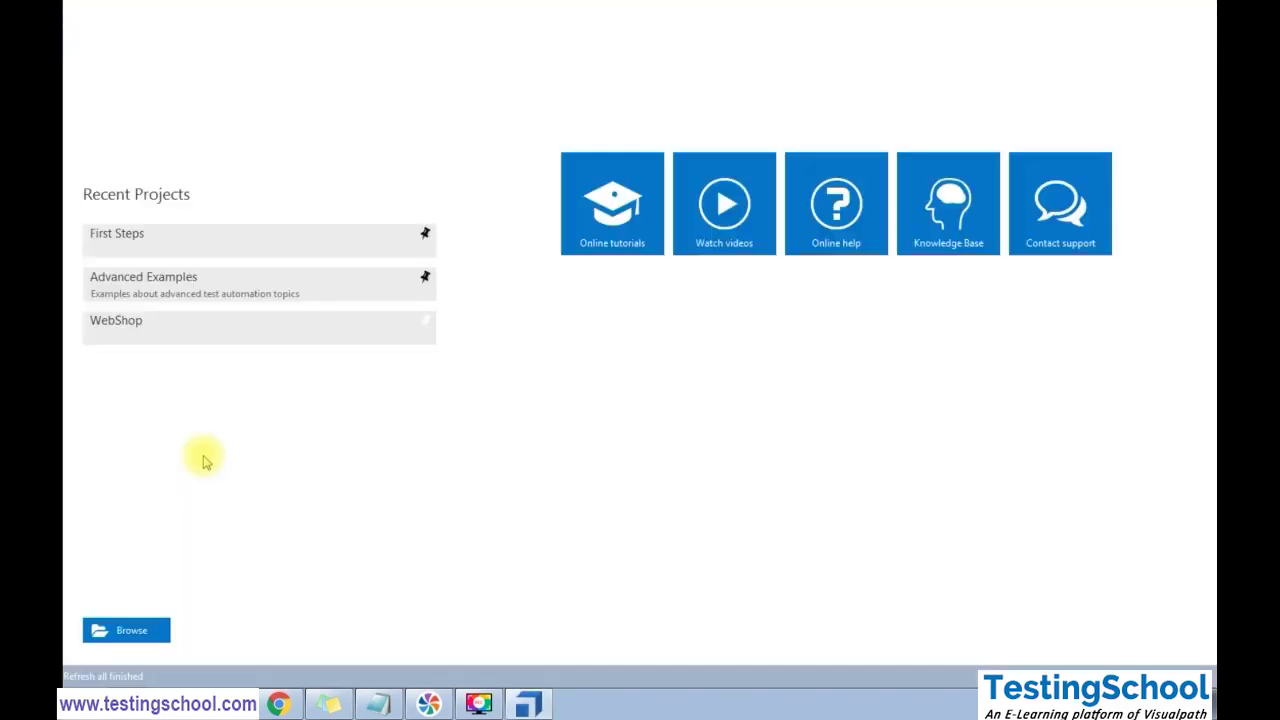
{"action": "left_click", "coordinate": [109, 324]}
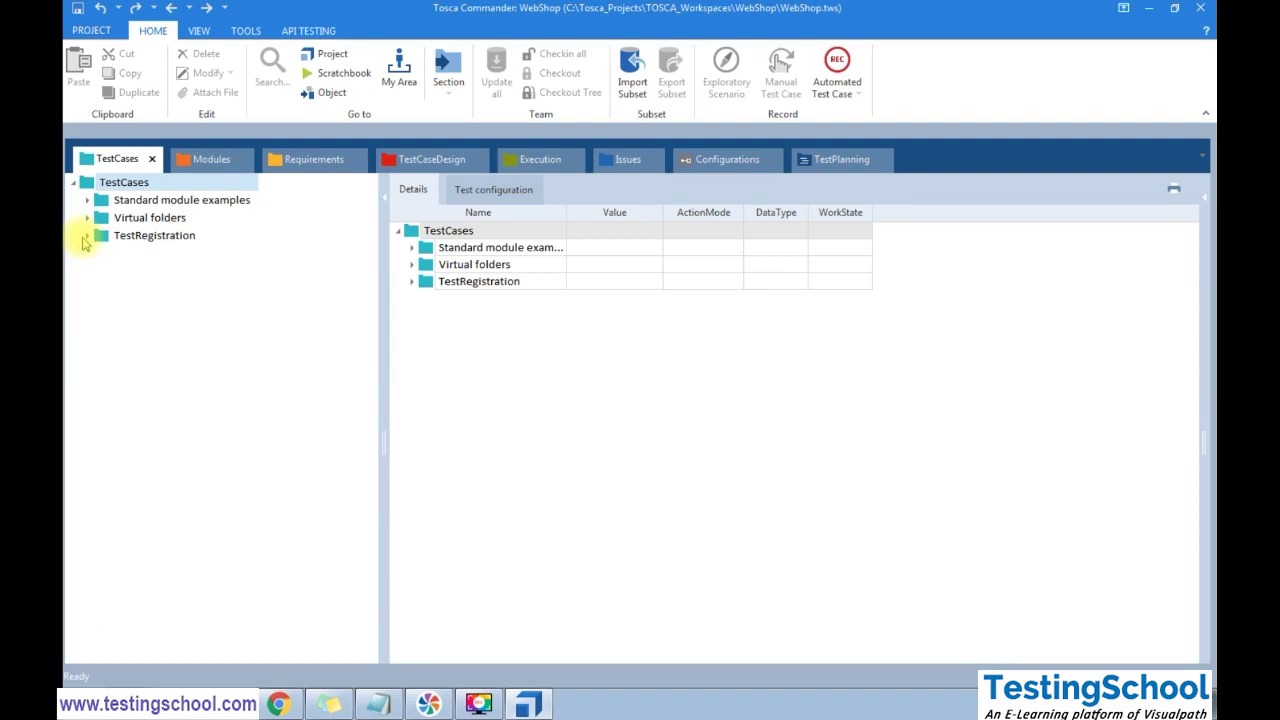
Go to the Modules section and check which modules the DemoWebShop folder contains
{"action": "left_click", "coordinate": [206, 159]}
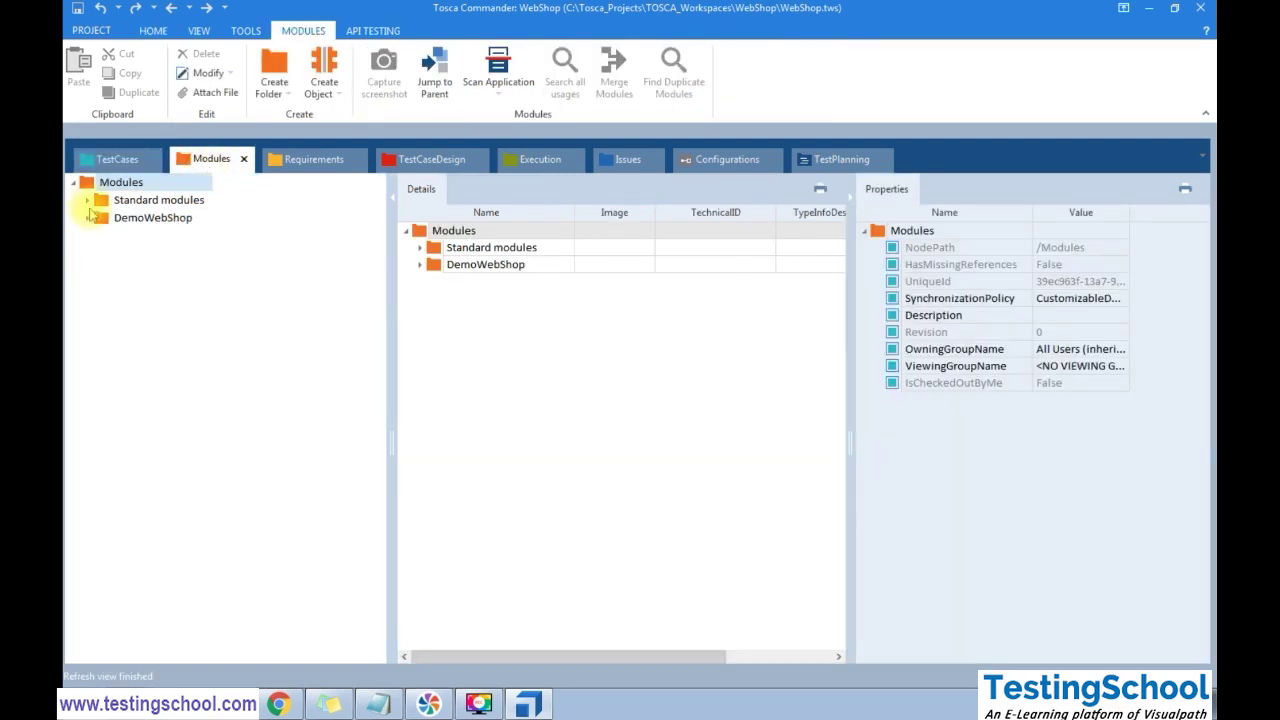
{"action": "left_click", "coordinate": [89, 216]}
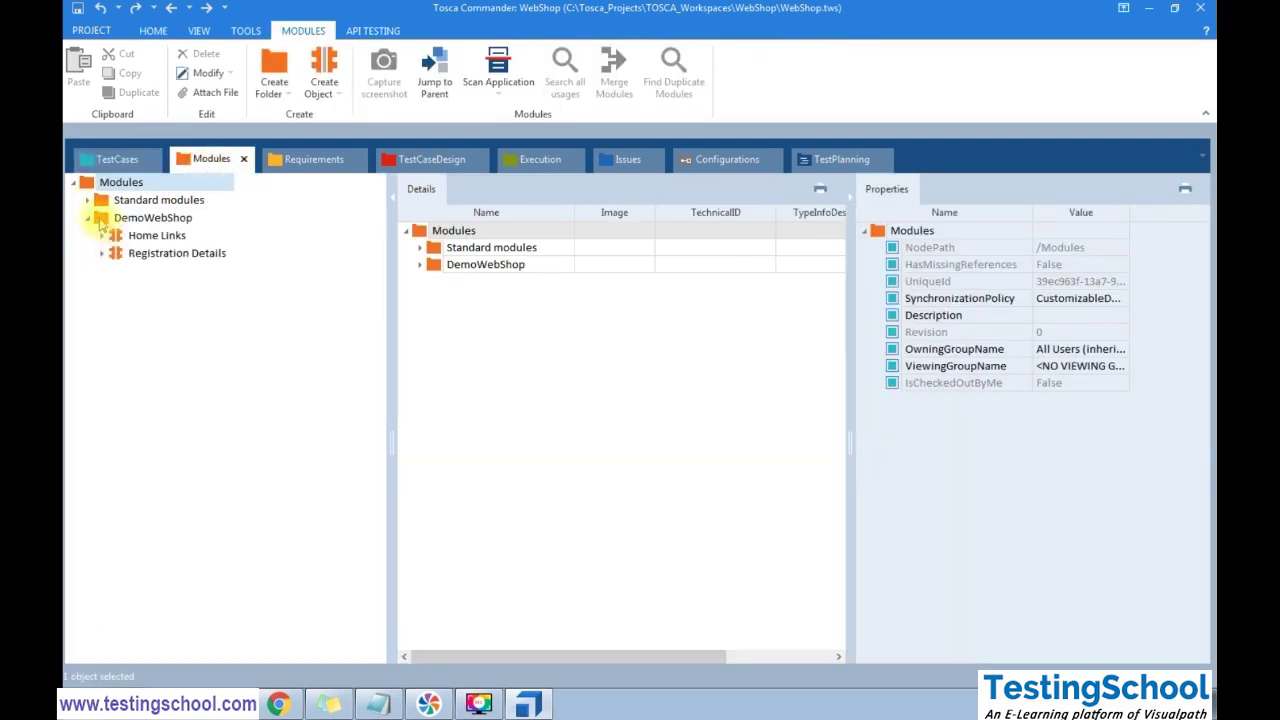
{"action": "left_click", "coordinate": [88, 218]}
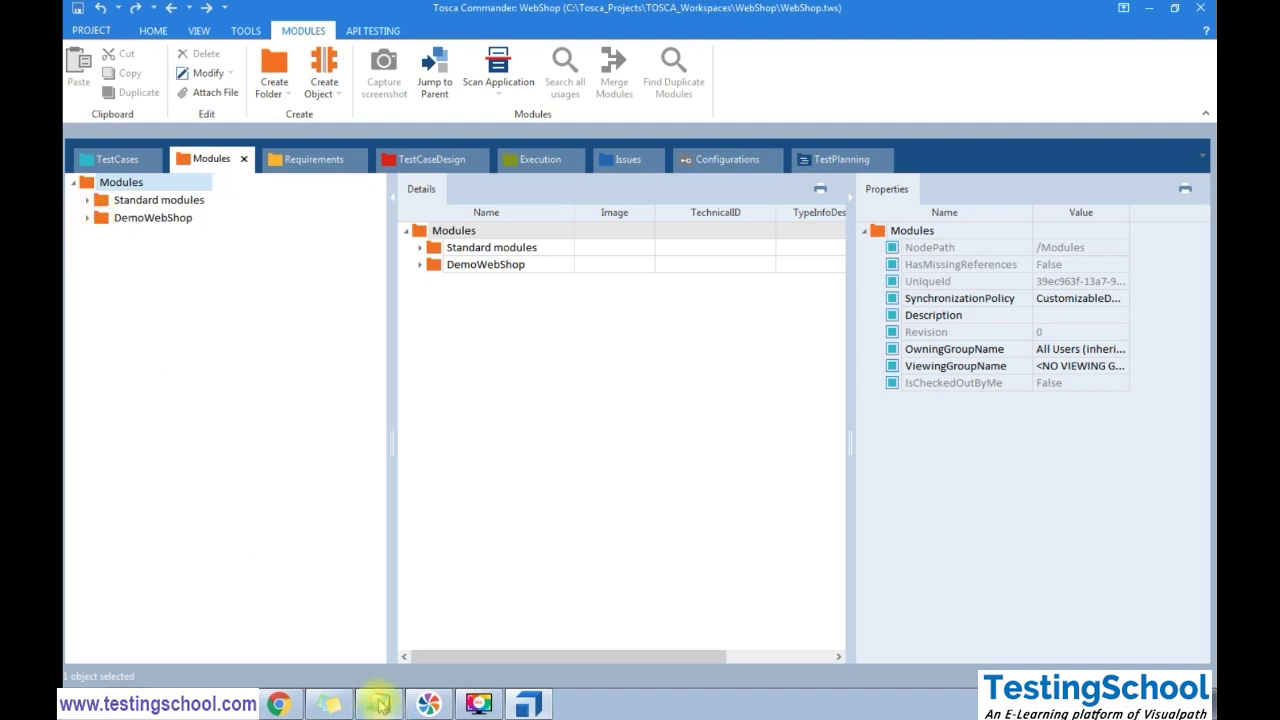
Load demowebshop.tricentis.com in Chrome and return to Tosca Commander
{"action": "left_click", "coordinate": [282, 705]}
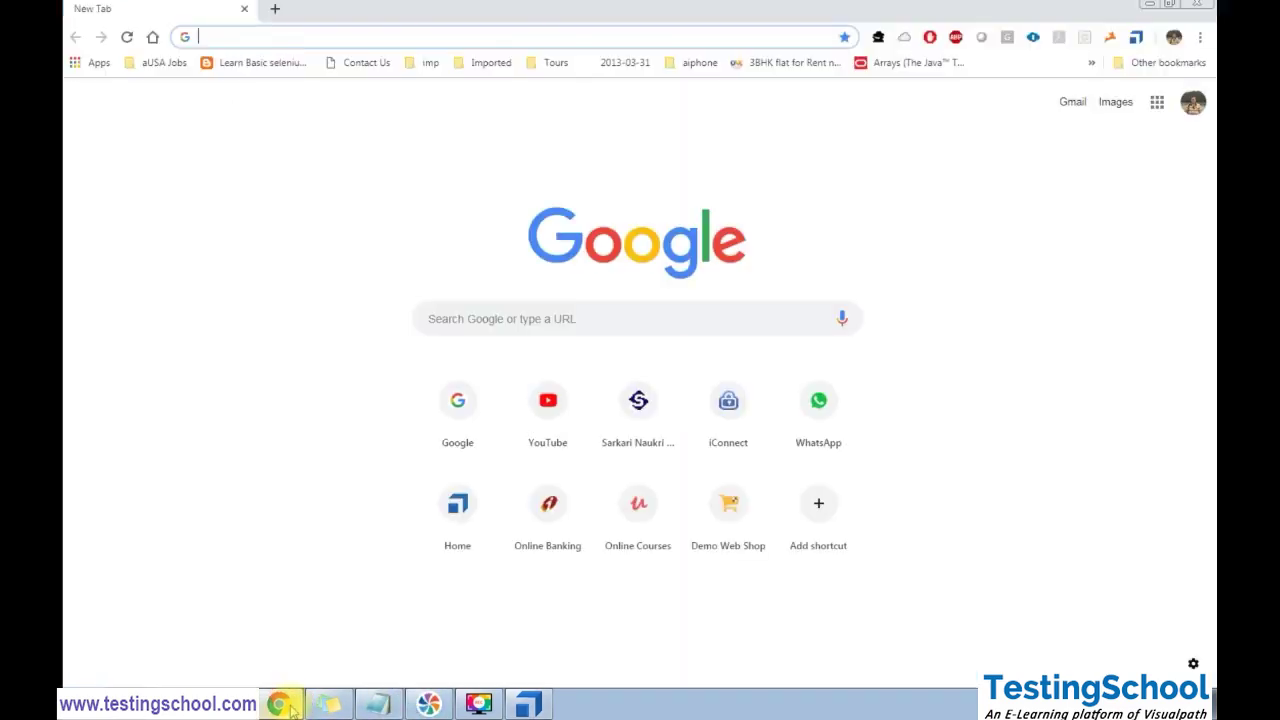
{"action": "type", "text": "demowebshop.tricentis.com"}
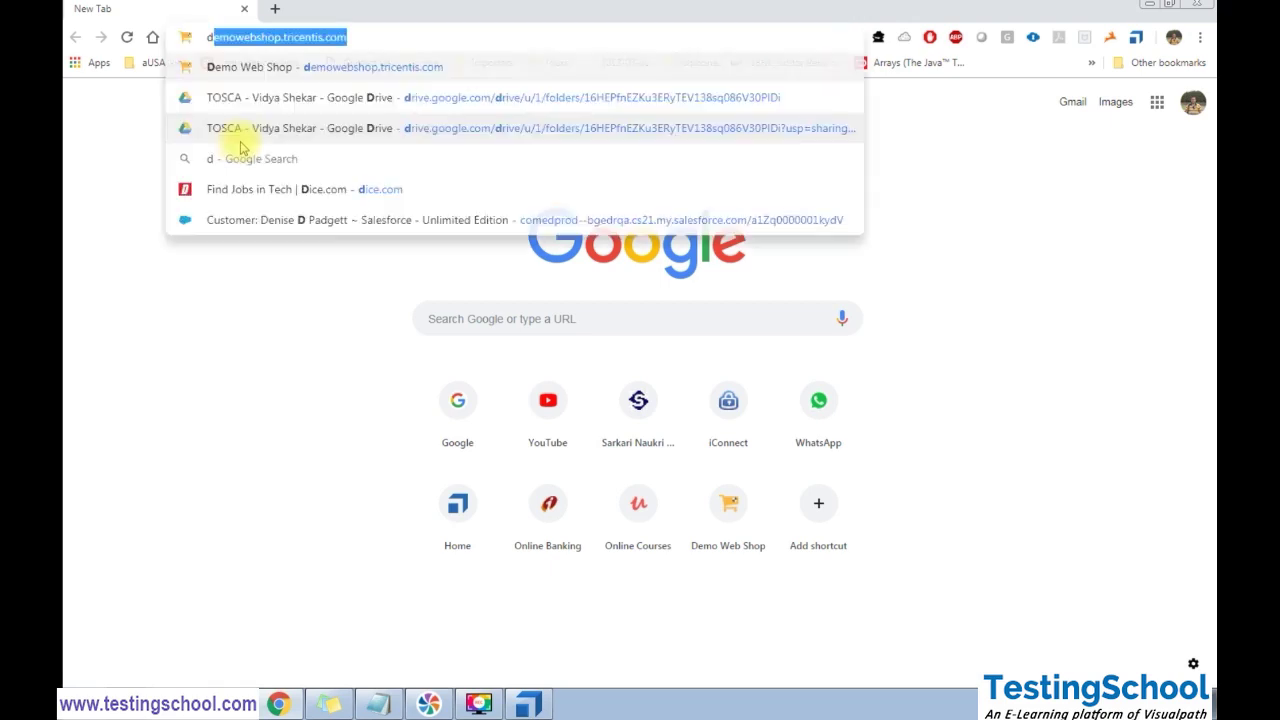
{"action": "key", "text": "Return"}
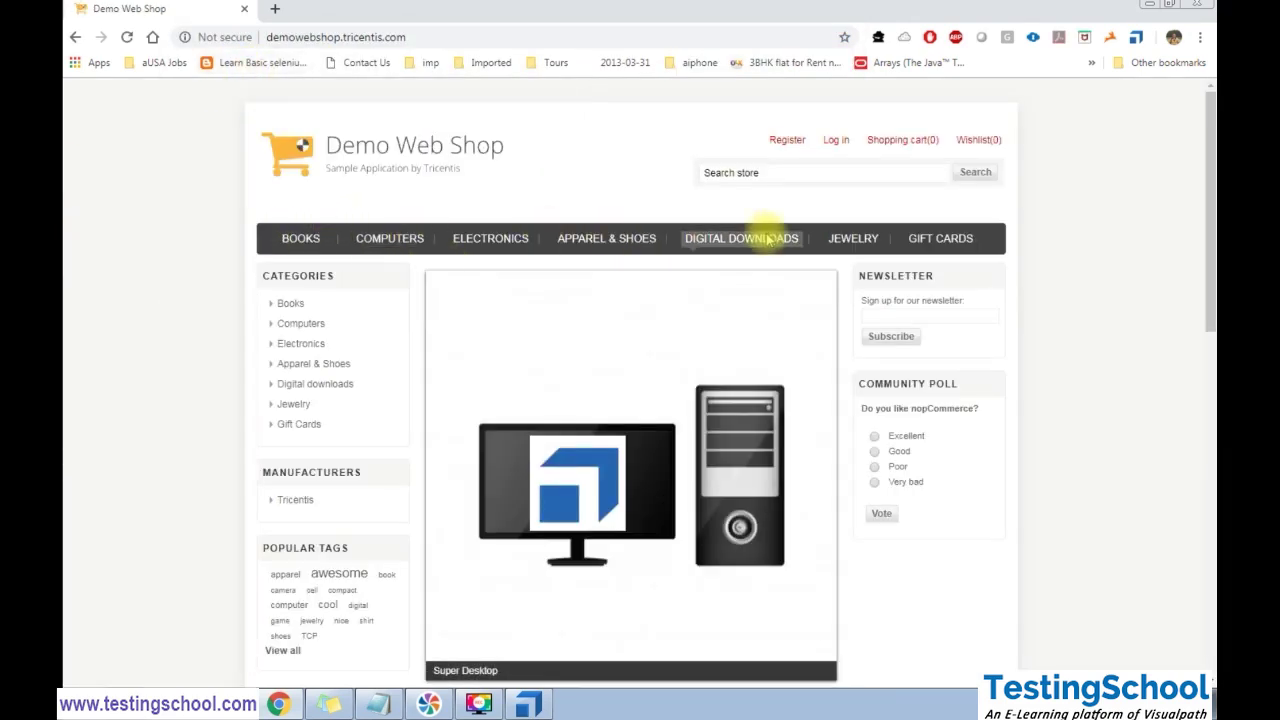
{"action": "left_click", "coordinate": [530, 705]}
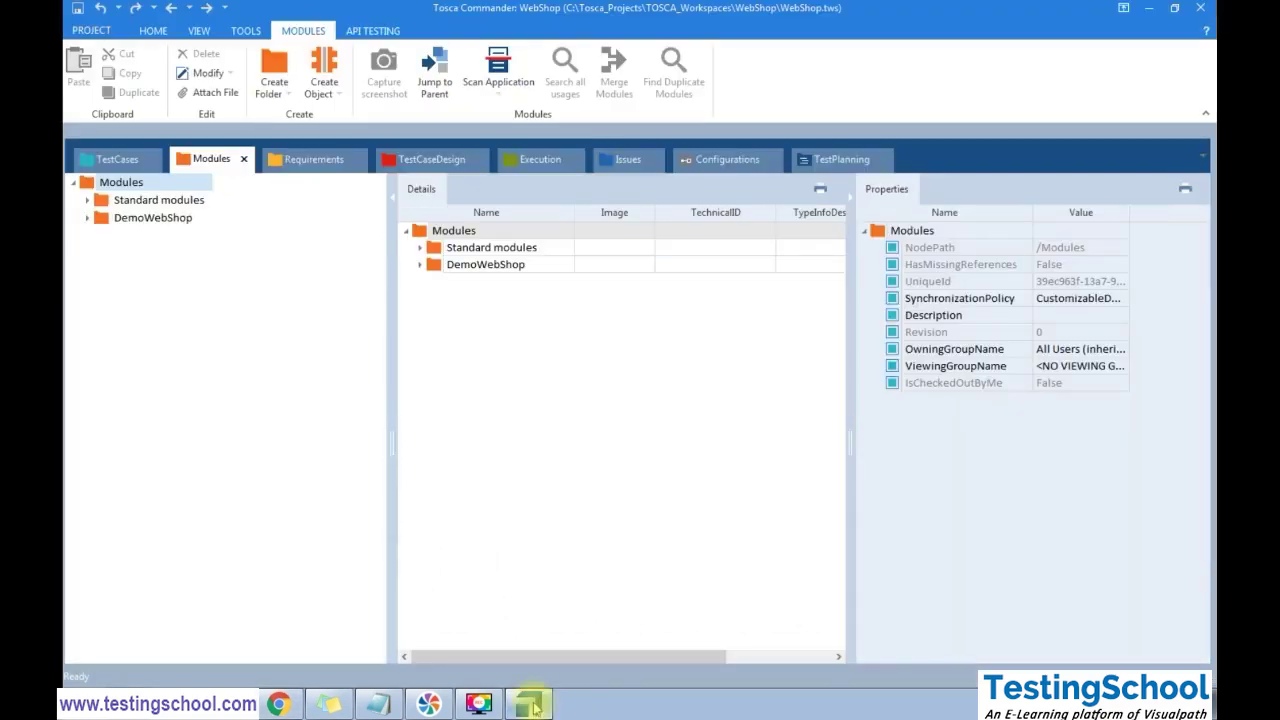
Start an application scan from the DemoWebShop module folder and choose the Demo Web Shop Chrome window as the application
{"action": "right_click", "coordinate": [150, 183]}
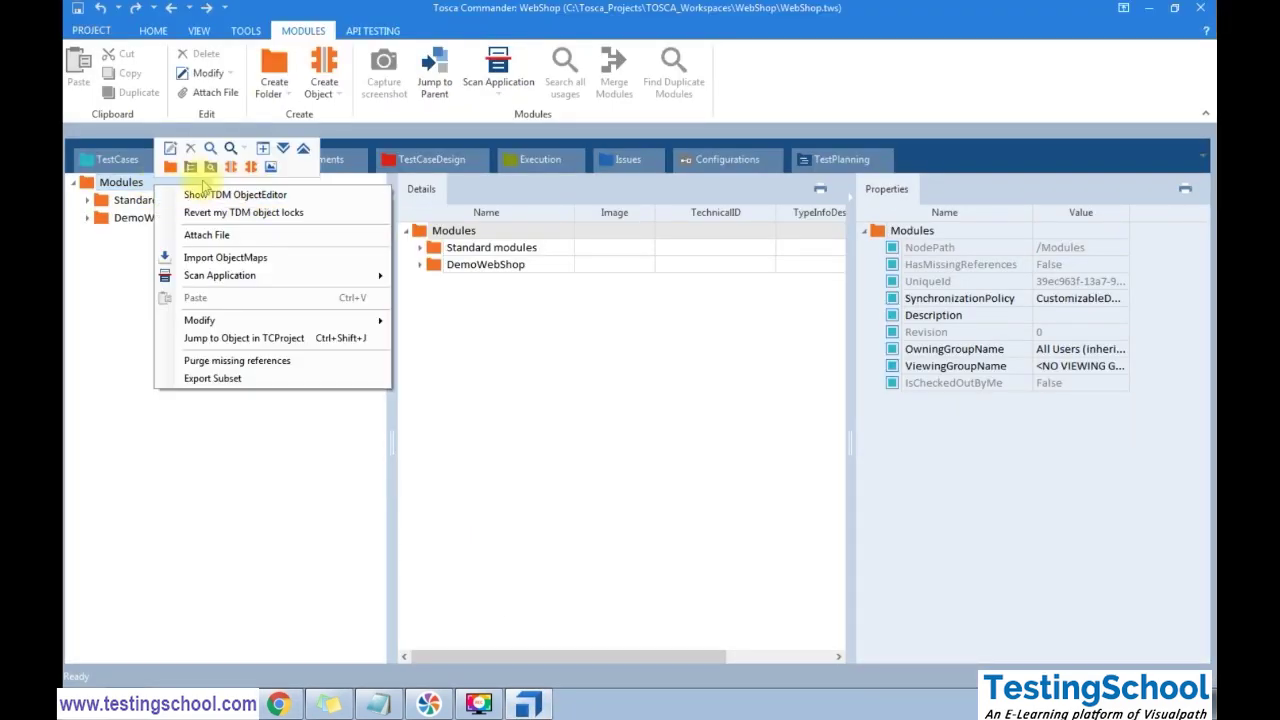
{"action": "left_click", "coordinate": [134, 229]}
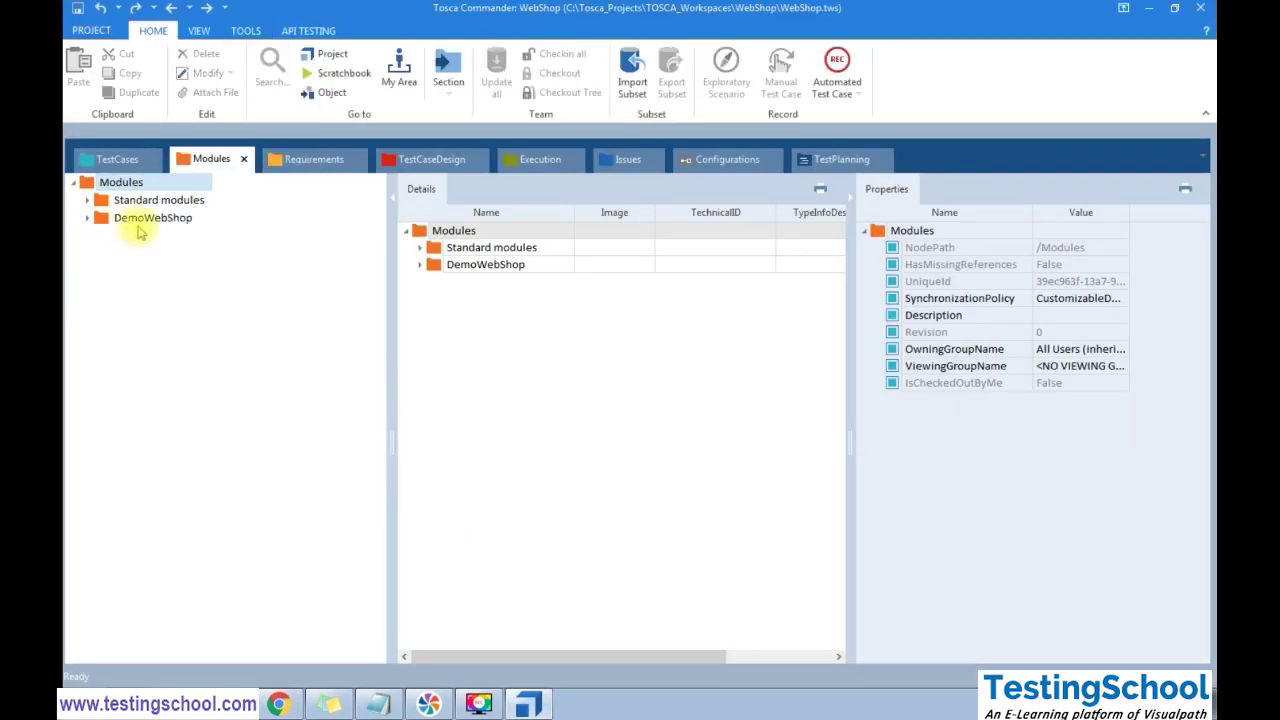
{"action": "left_click", "coordinate": [140, 220]}
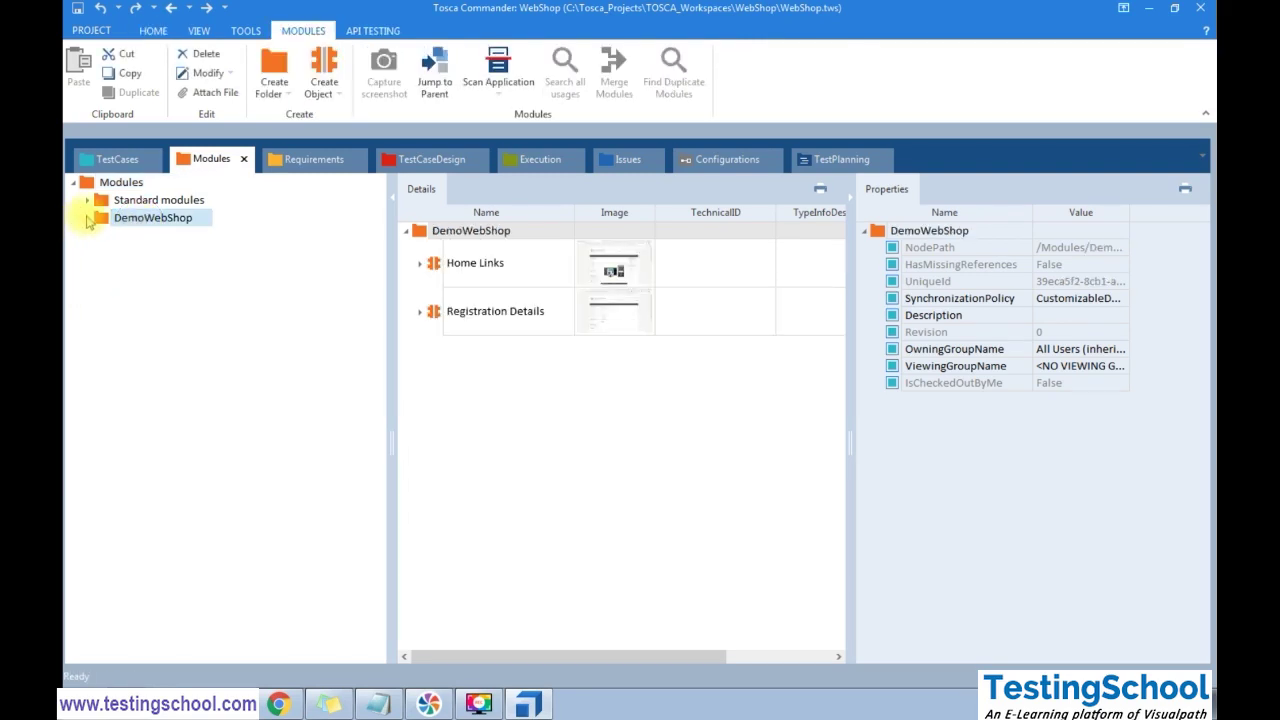
{"action": "left_click", "coordinate": [87, 218]}
{"action": "right_click", "coordinate": [160, 218]}
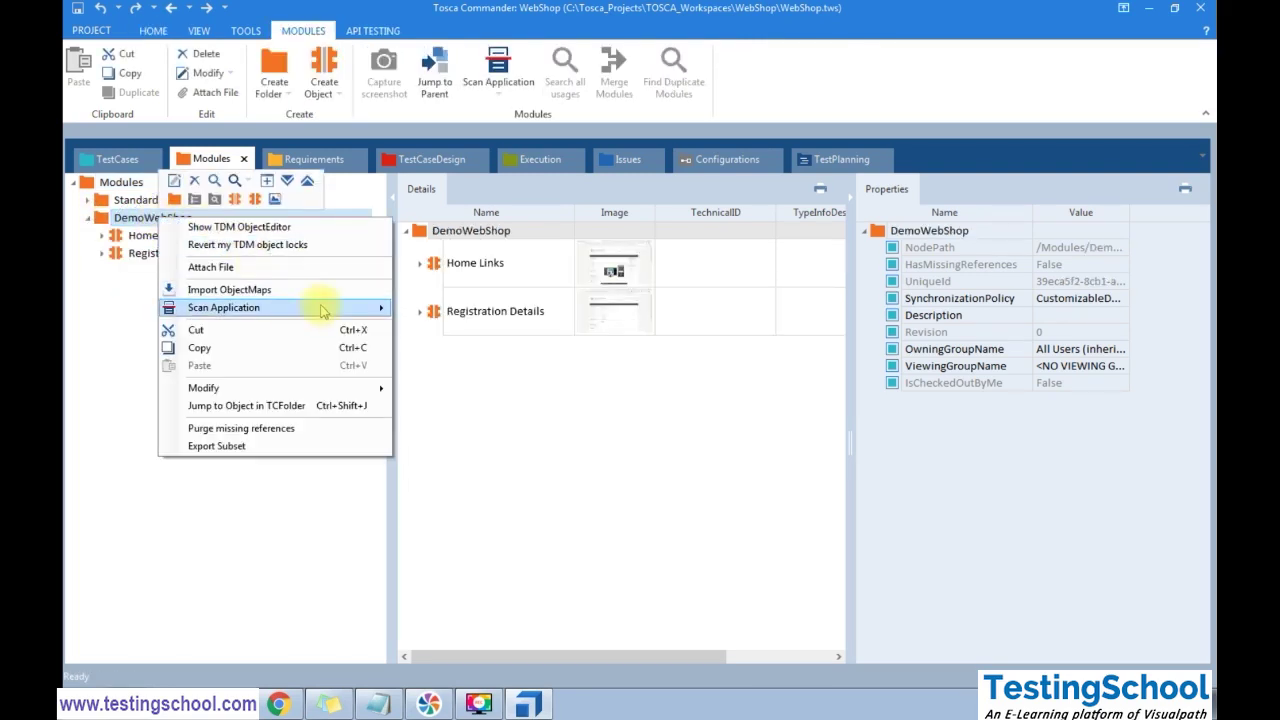
{"action": "mouse_move", "coordinate": [335, 312]}
{"action": "left_click", "coordinate": [450, 310]}
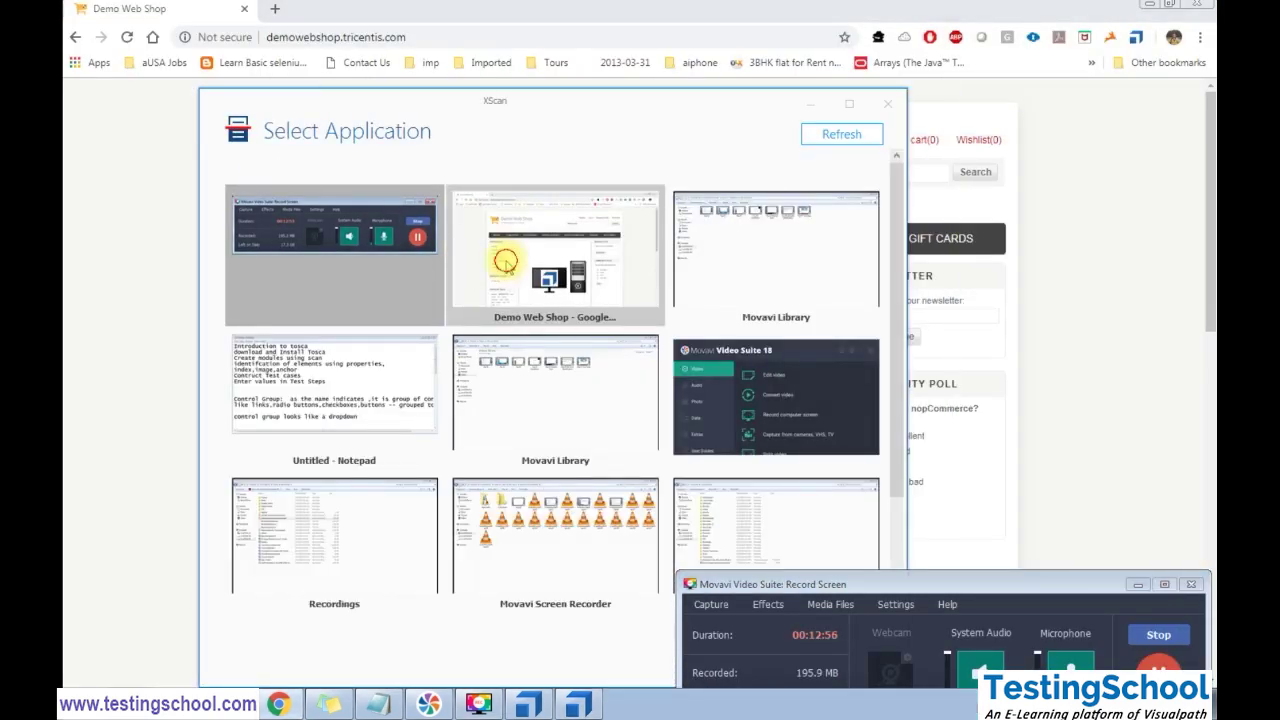
{"action": "left_click", "coordinate": [505, 267]}
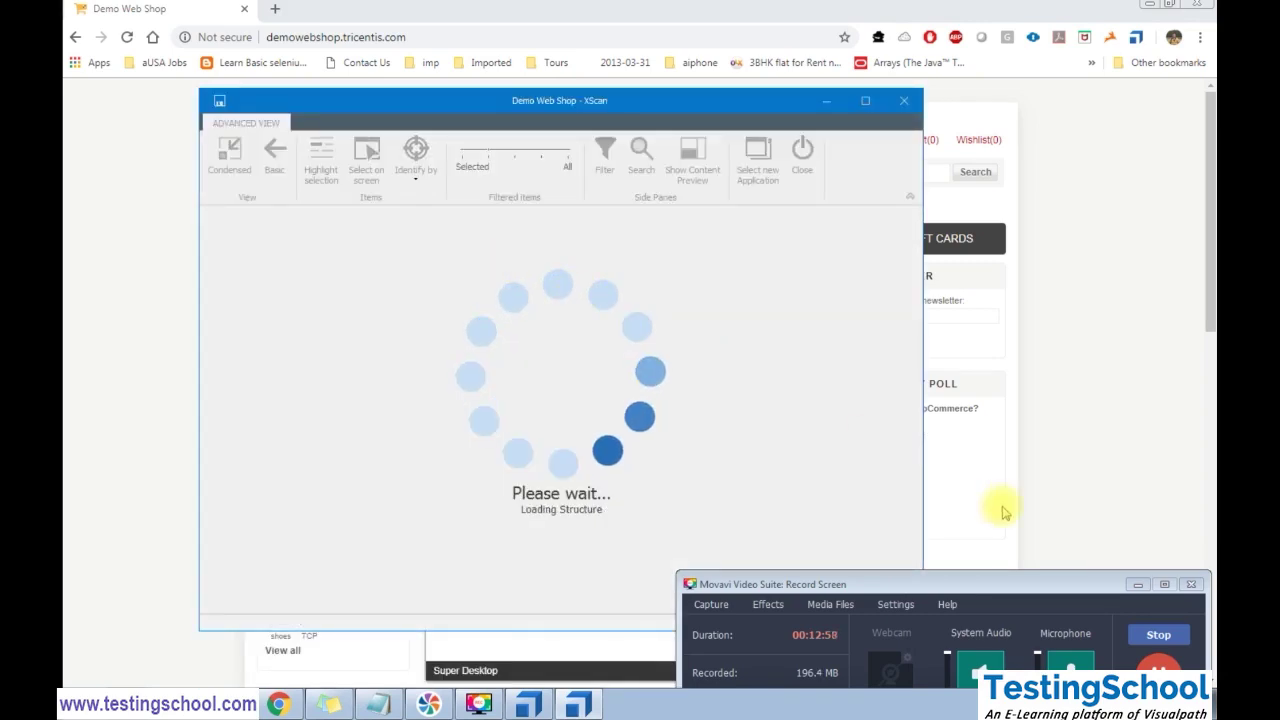
{"action": "left_click", "coordinate": [1146, 592]}
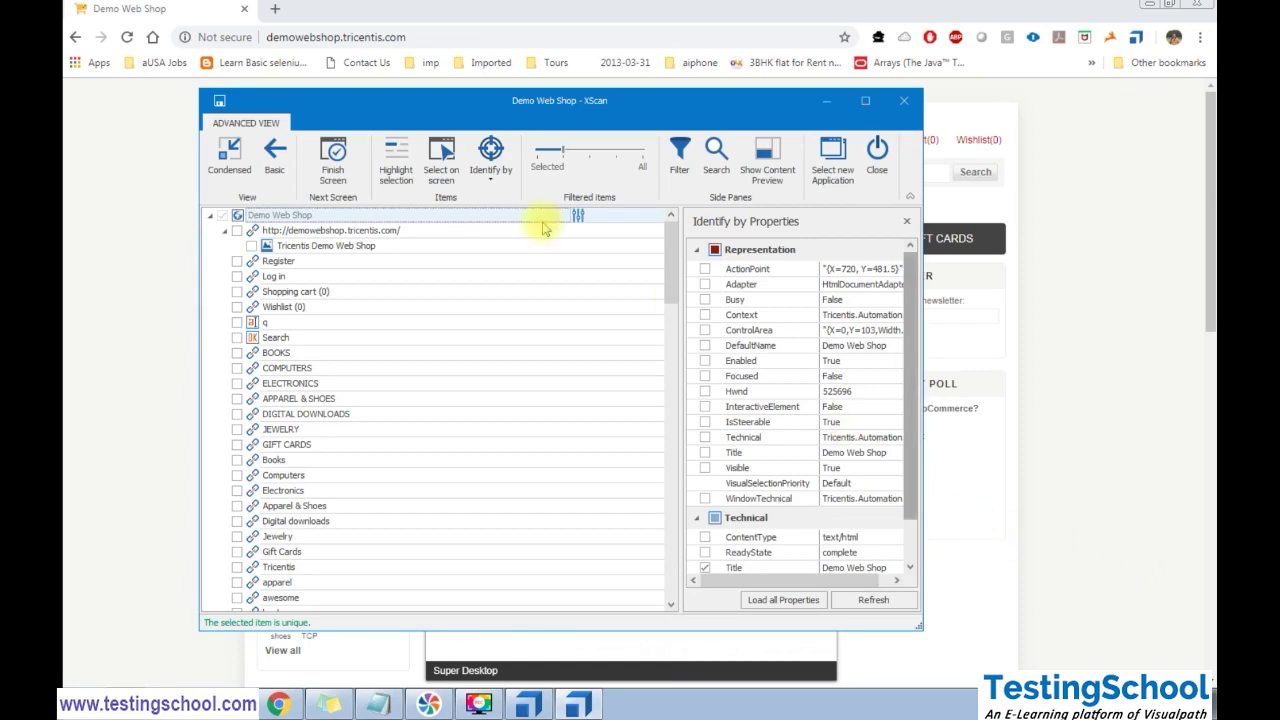
Select the header links from BOOKS to GIFT CARDS on the web page for the scan and return to the advanced view
{"action": "left_click", "coordinate": [437, 177]}
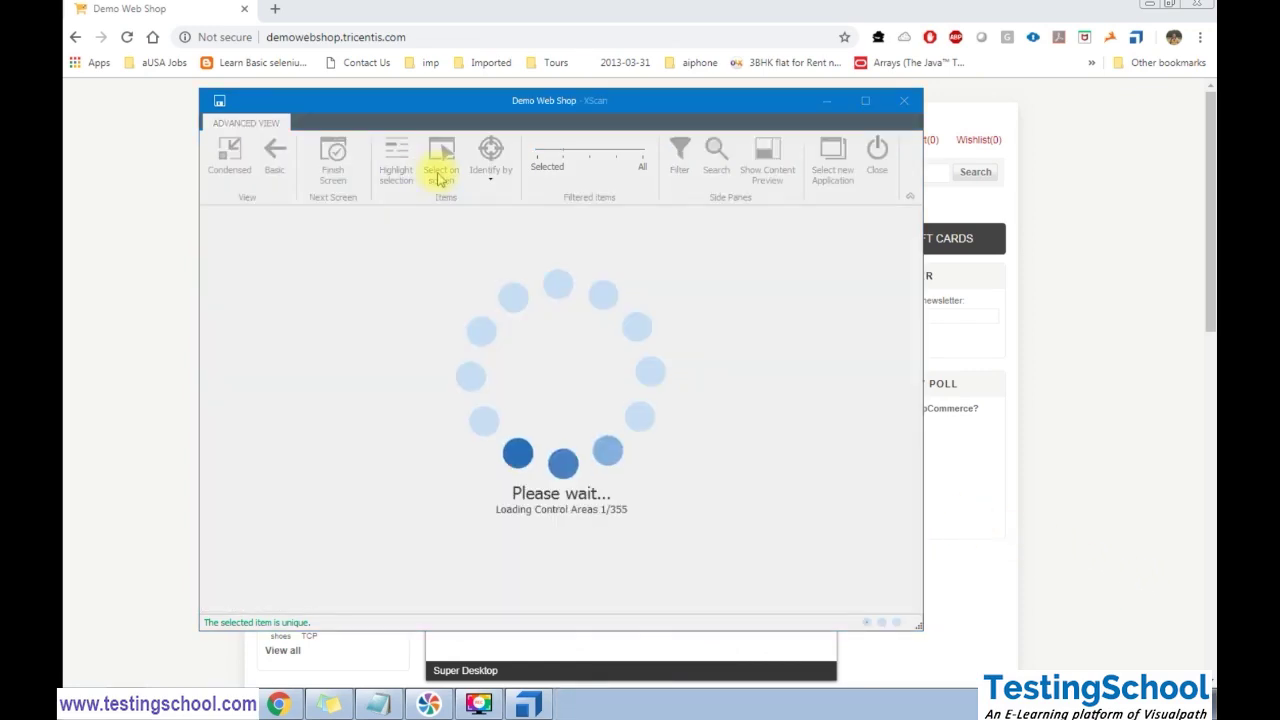
{"action": "left_click", "coordinate": [222, 156]}
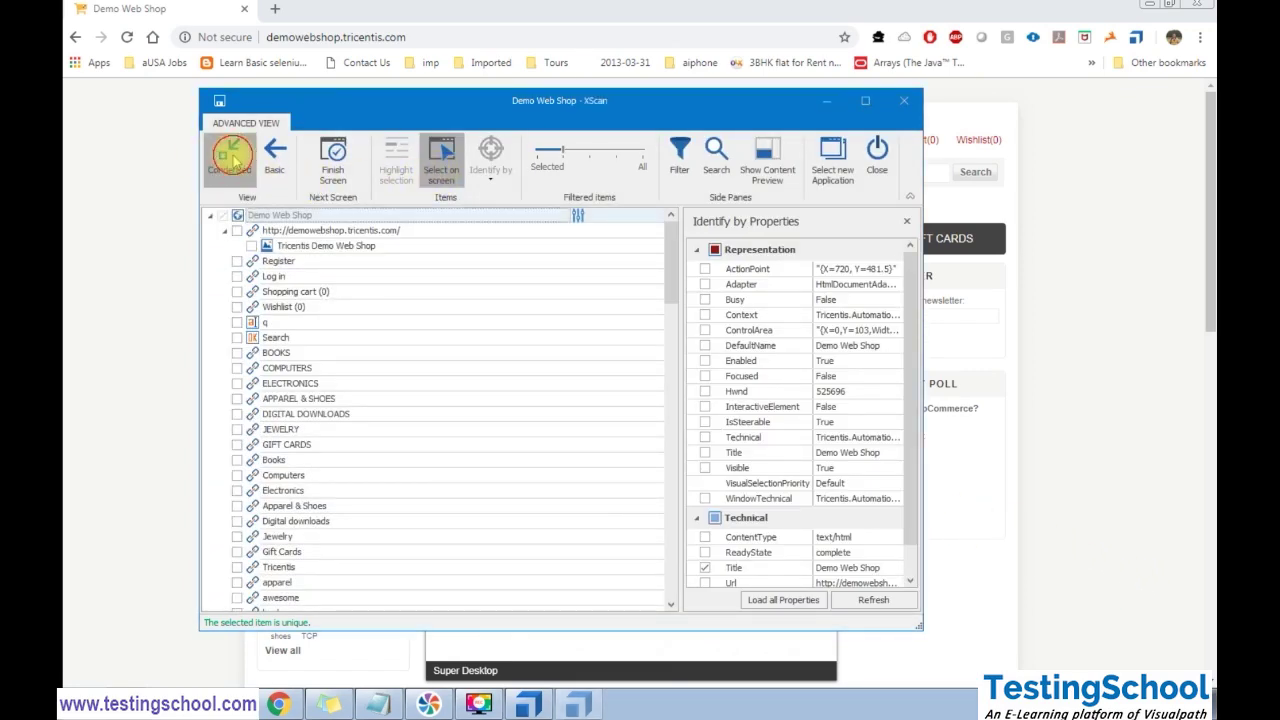
{"action": "left_click", "coordinate": [310, 240]}
{"action": "left_click", "coordinate": [390, 240]}
{"action": "left_click", "coordinate": [607, 238]}
{"action": "left_click", "coordinate": [718, 240]}
{"action": "left_click", "coordinate": [855, 242]}
{"action": "left_click", "coordinate": [945, 242]}
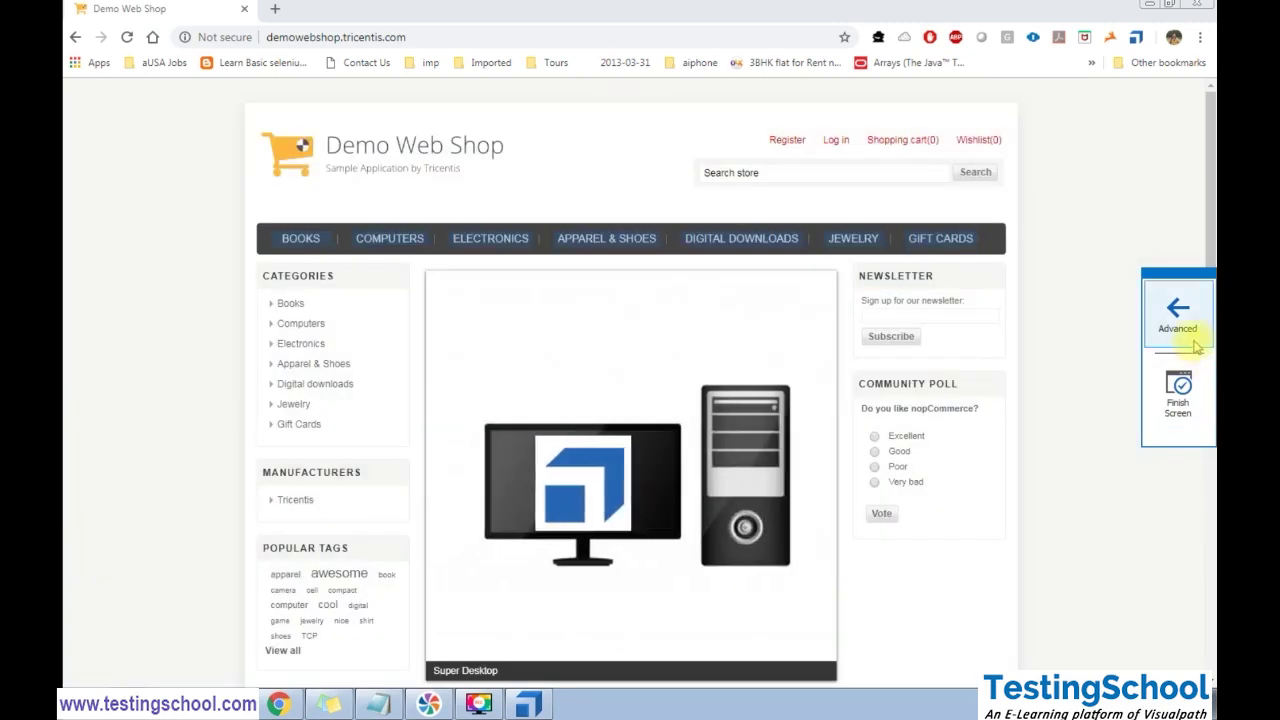
{"action": "left_click", "coordinate": [1178, 330]}
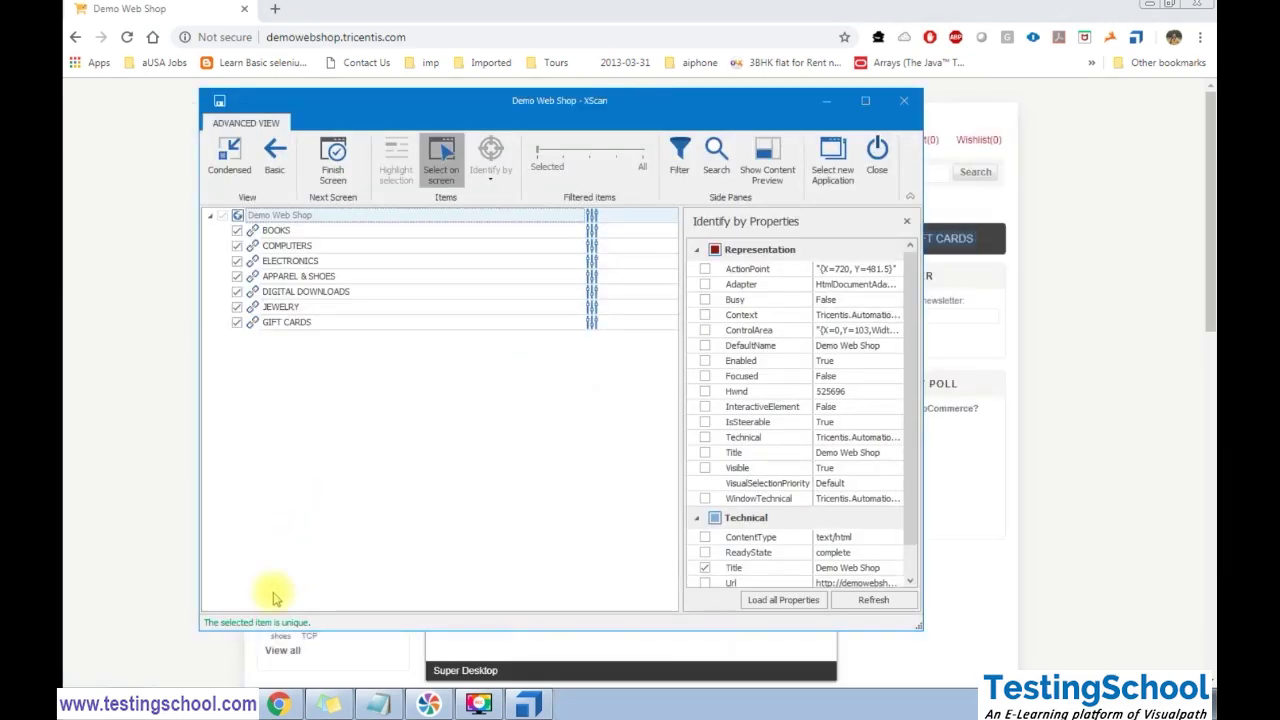
Check the selected header links, save the scanned module, close XScan, and return to Tosca Commander
{"action": "left_click", "coordinate": [322, 231]}
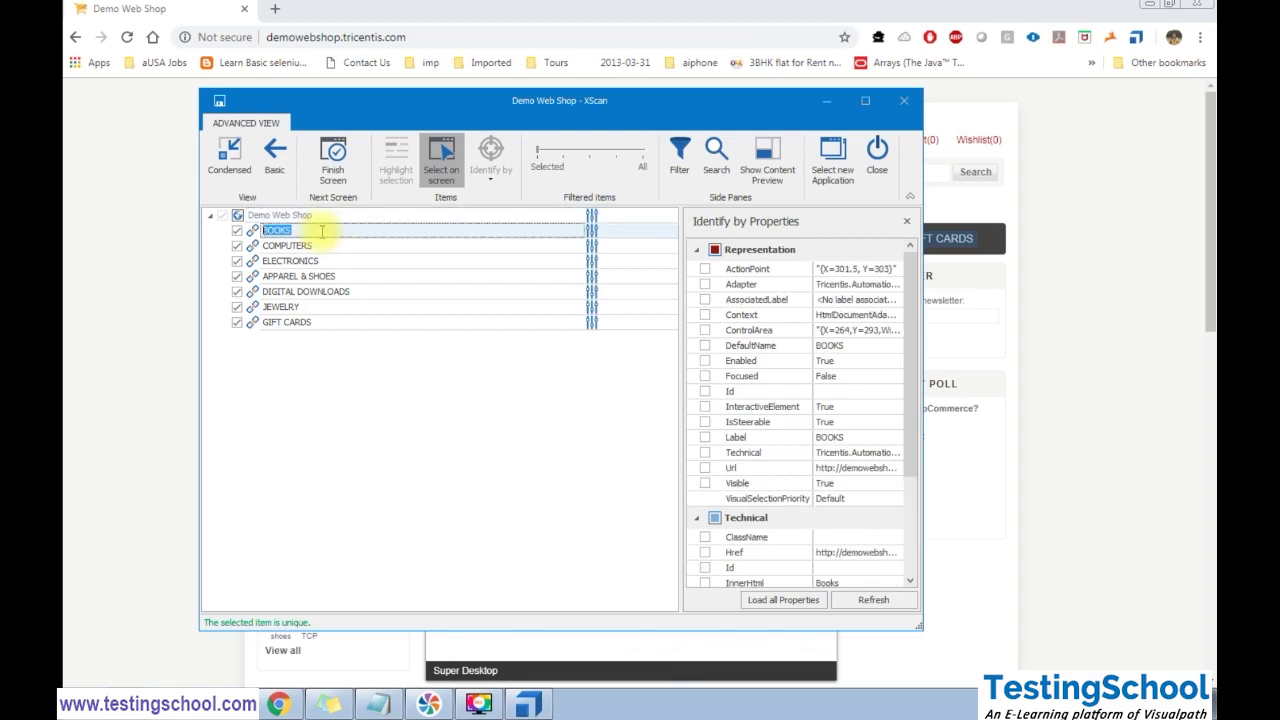
{"action": "left_click", "coordinate": [322, 246]}
{"action": "left_click", "coordinate": [325, 261]}
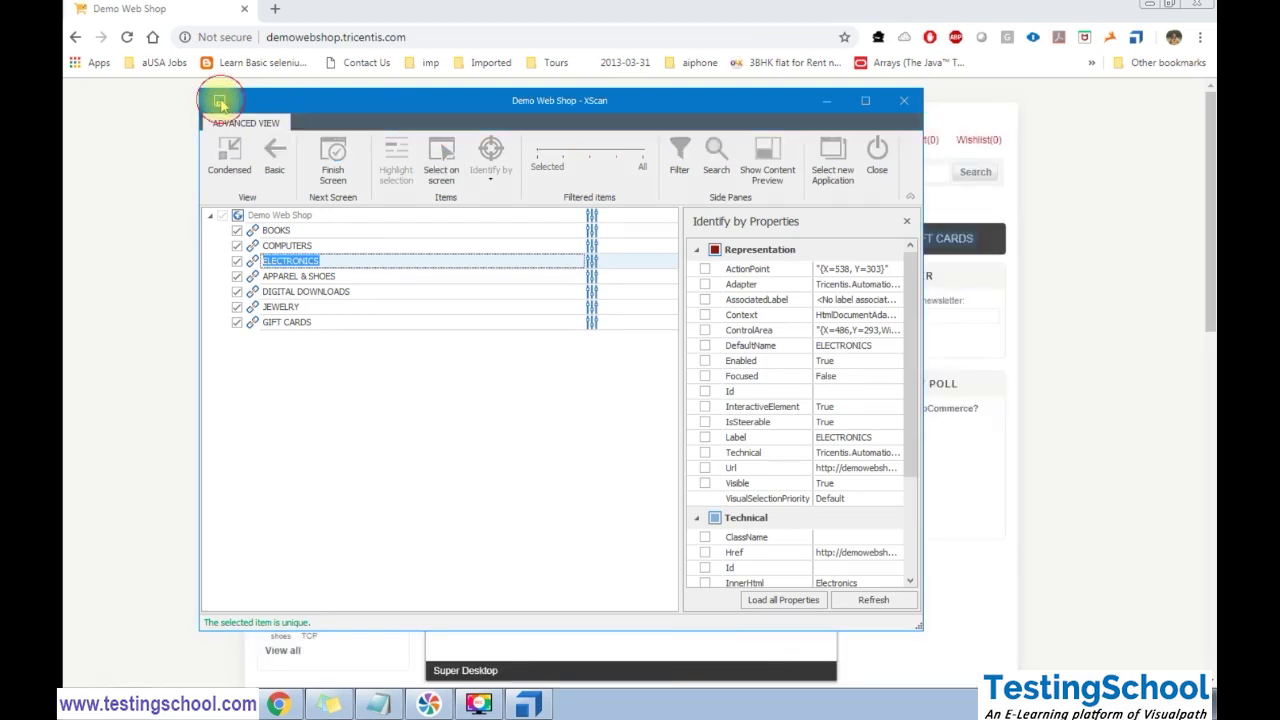
{"action": "left_click", "coordinate": [219, 101]}
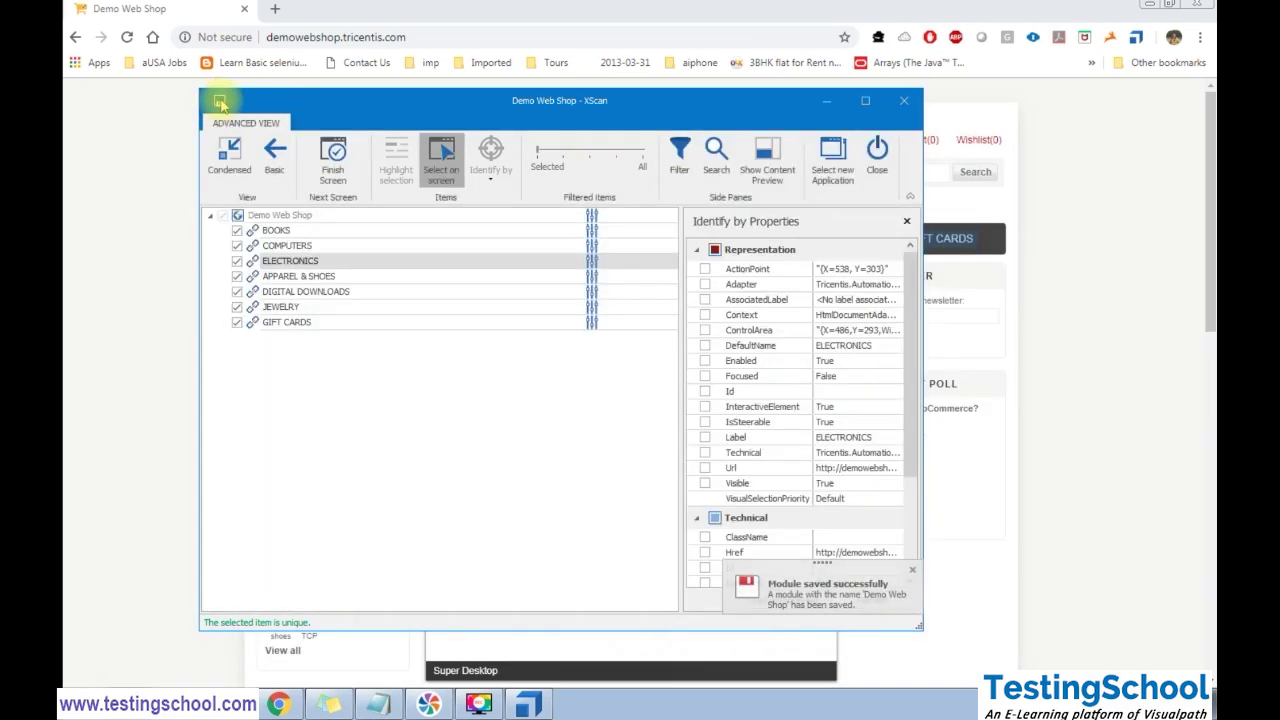
{"action": "left_click", "coordinate": [904, 100]}
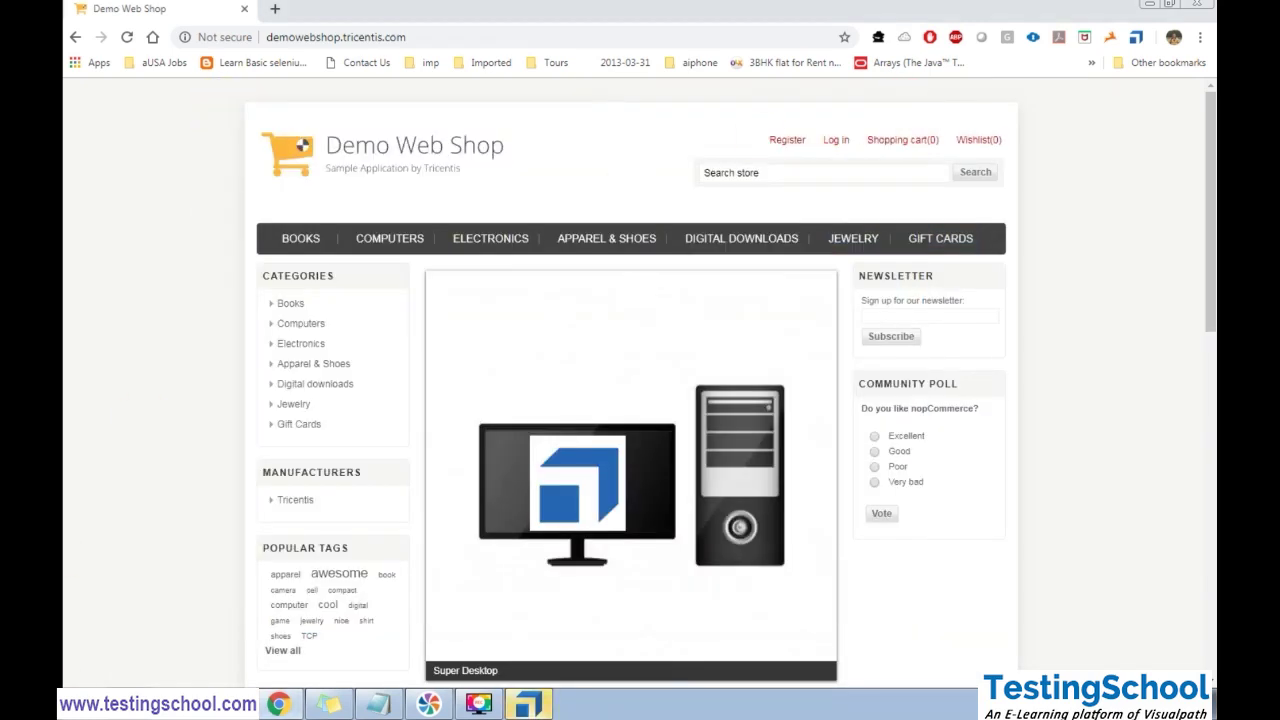
{"action": "left_click", "coordinate": [528, 704]}
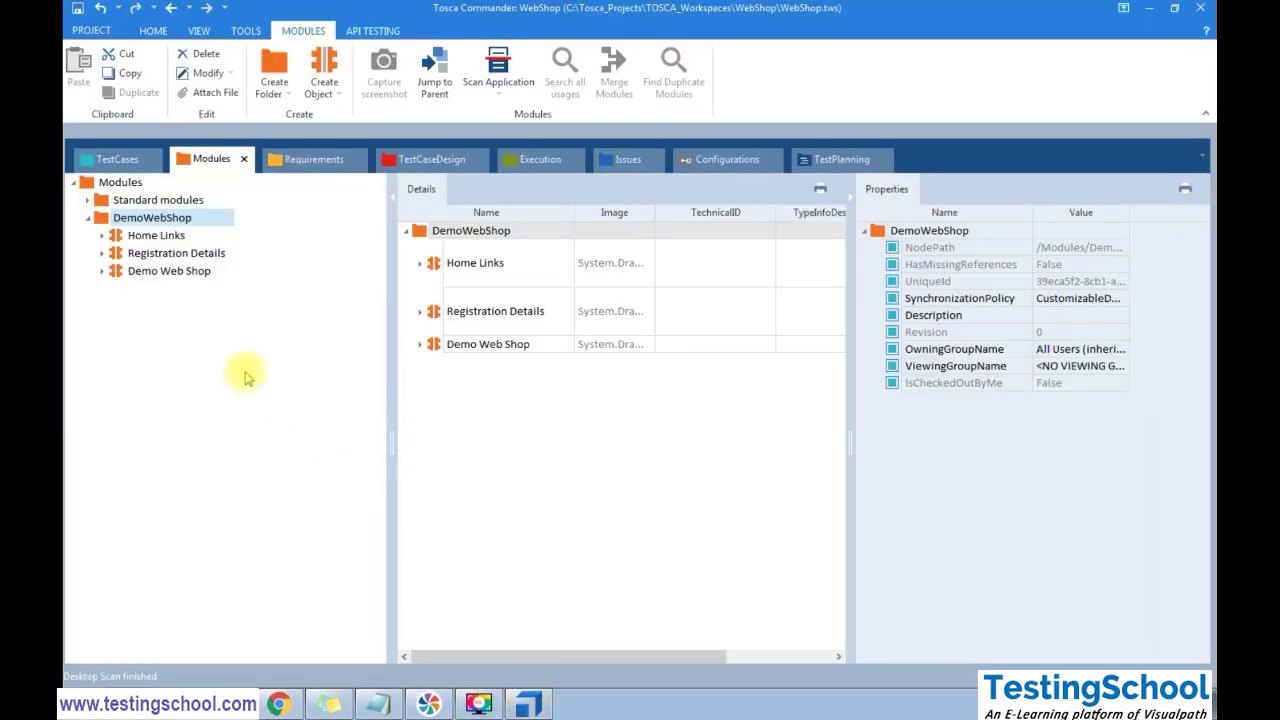
Expand the new Demo Web Shop module and view its header link controls and available actions
{"action": "left_click", "coordinate": [102, 271]}
{"action": "left_click", "coordinate": [155, 274]}
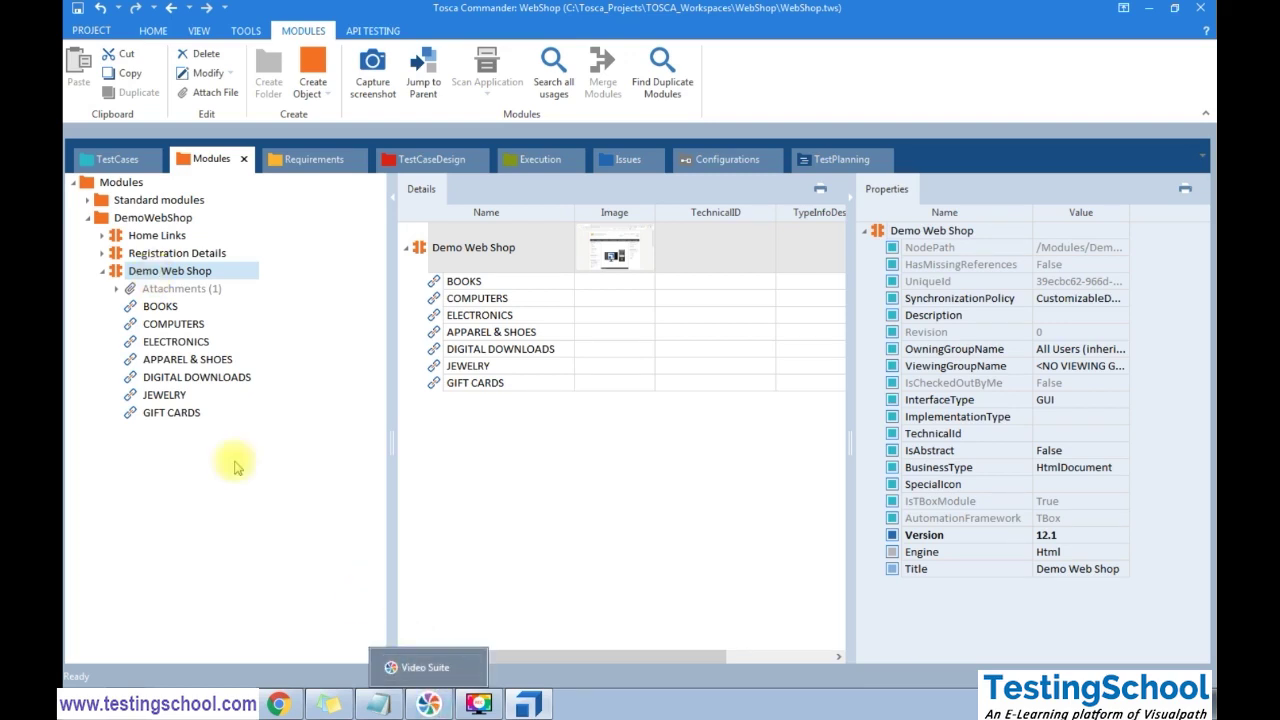
{"action": "right_click", "coordinate": [162, 271]}
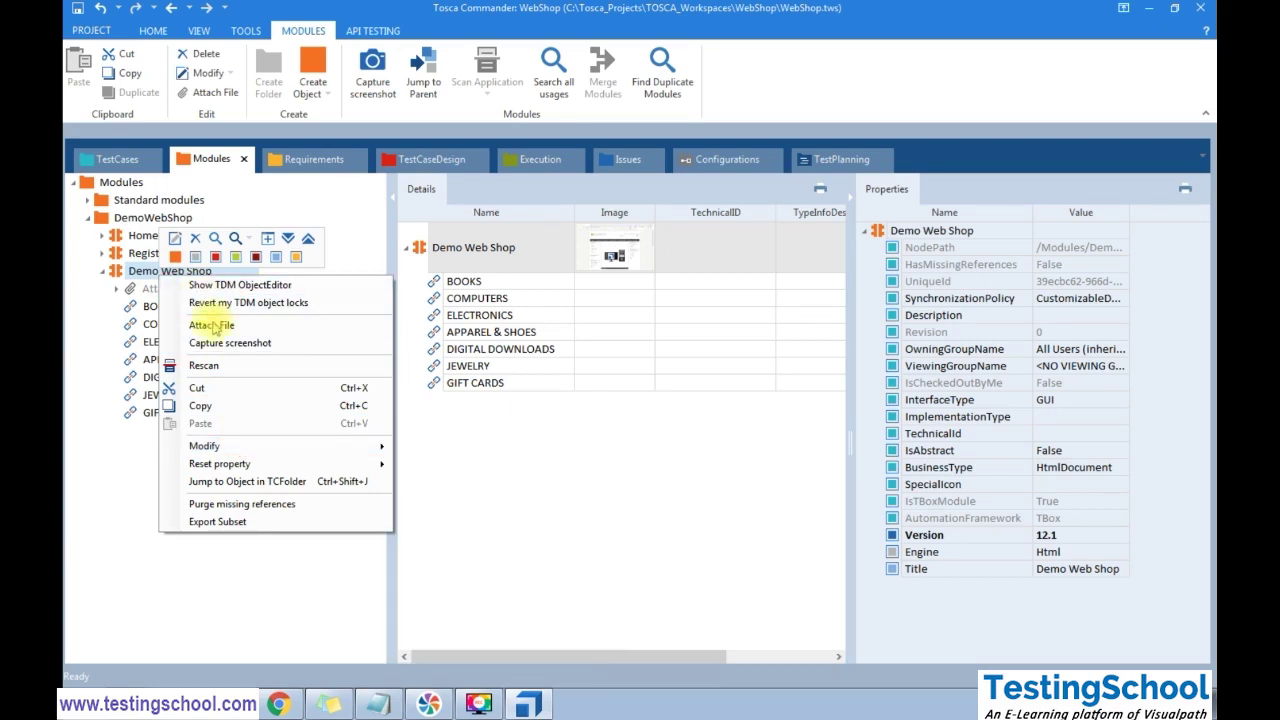
{"action": "left_click", "coordinate": [86, 486]}
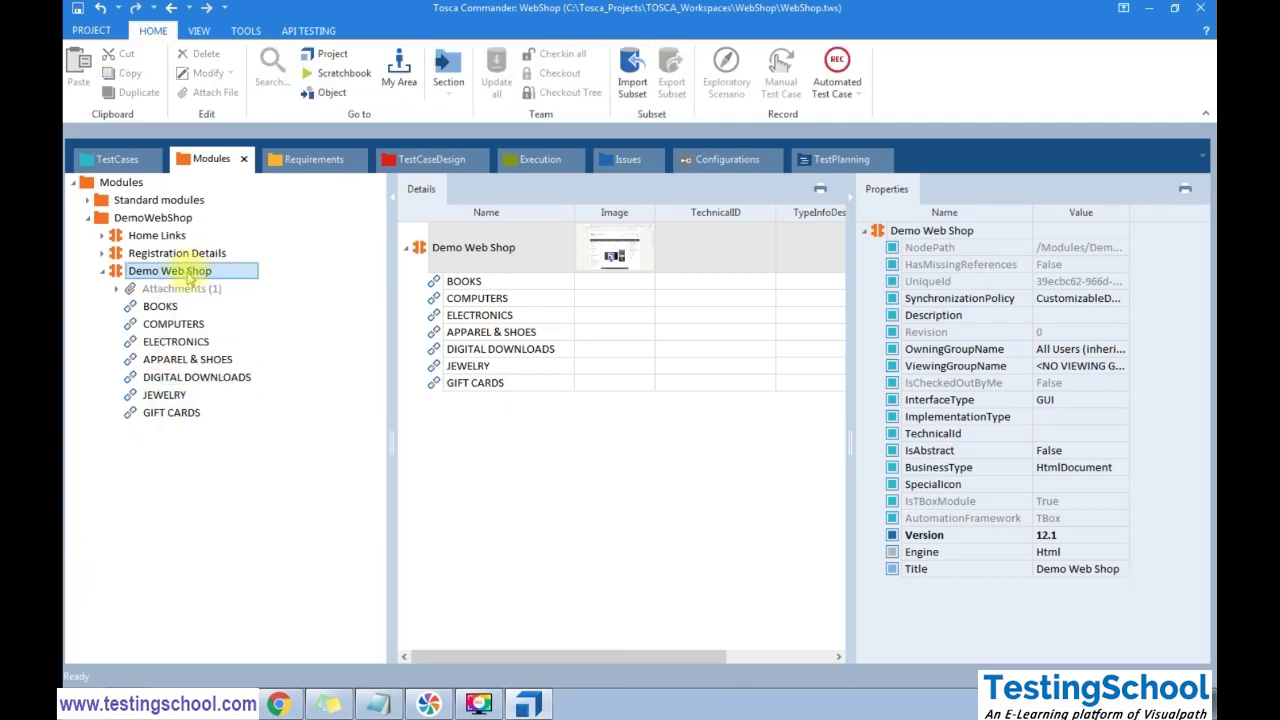
Rename the scanned Demo Web Shop module as HeaderLinks
{"action": "left_click", "coordinate": [190, 268]}
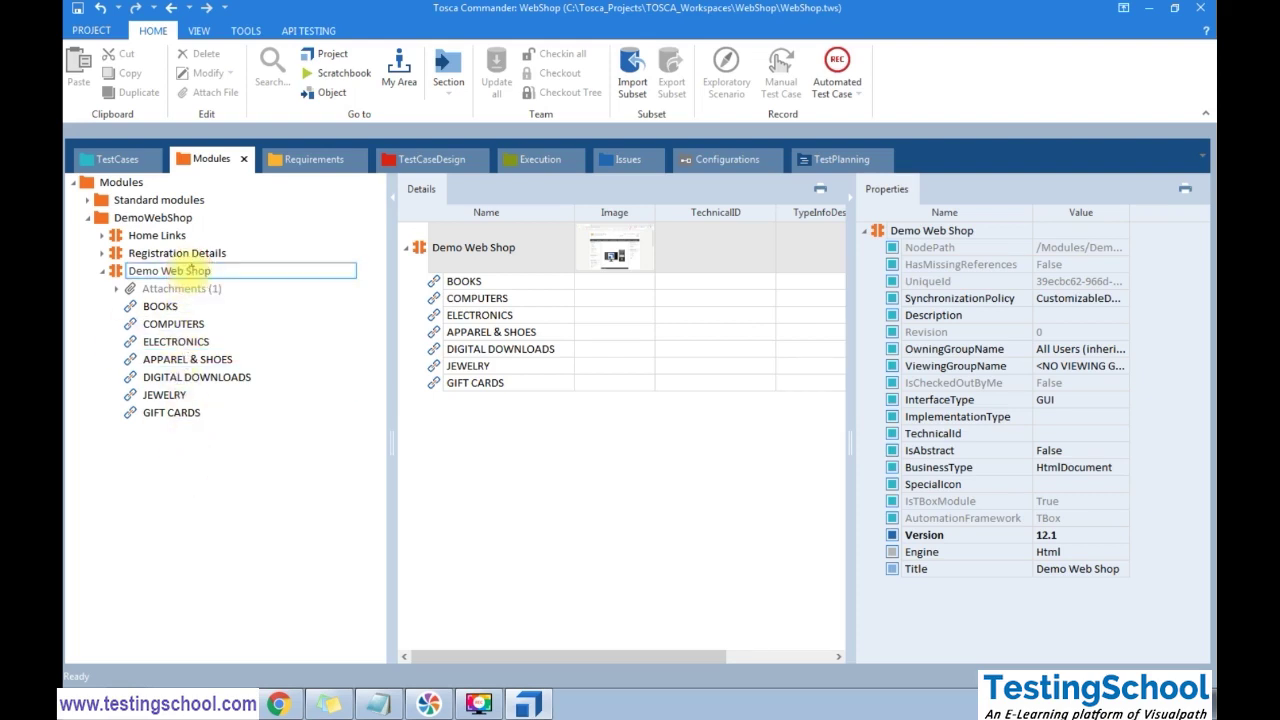
{"action": "left_click_drag", "start_coordinate": [213, 271], "coordinate": [129, 262]}
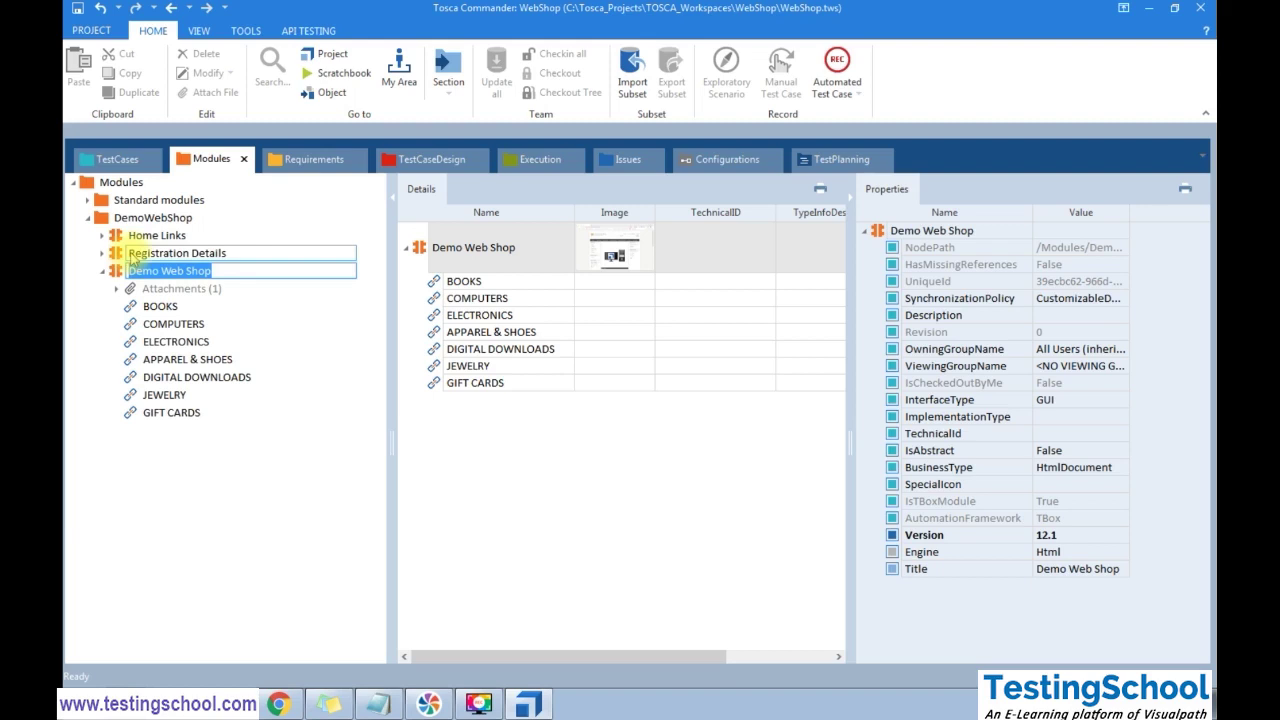
{"action": "type", "text": "HeaderLinks"}
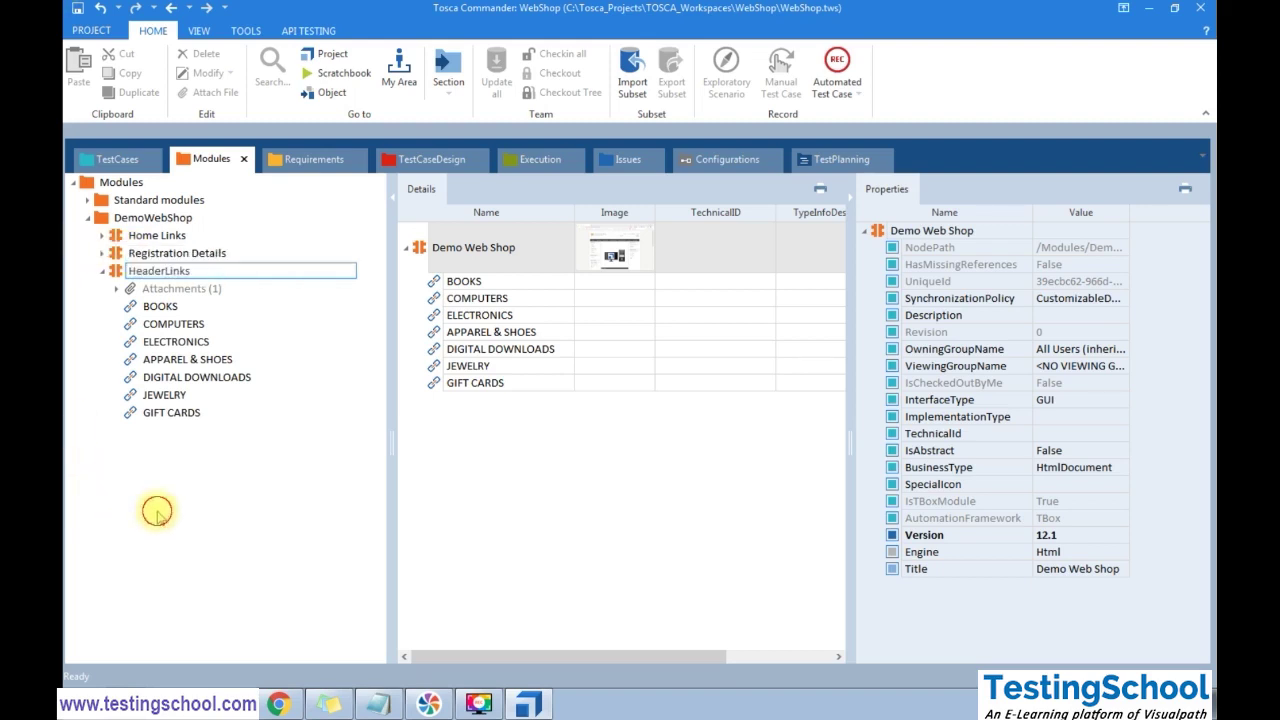
{"action": "key", "text": "Return"}
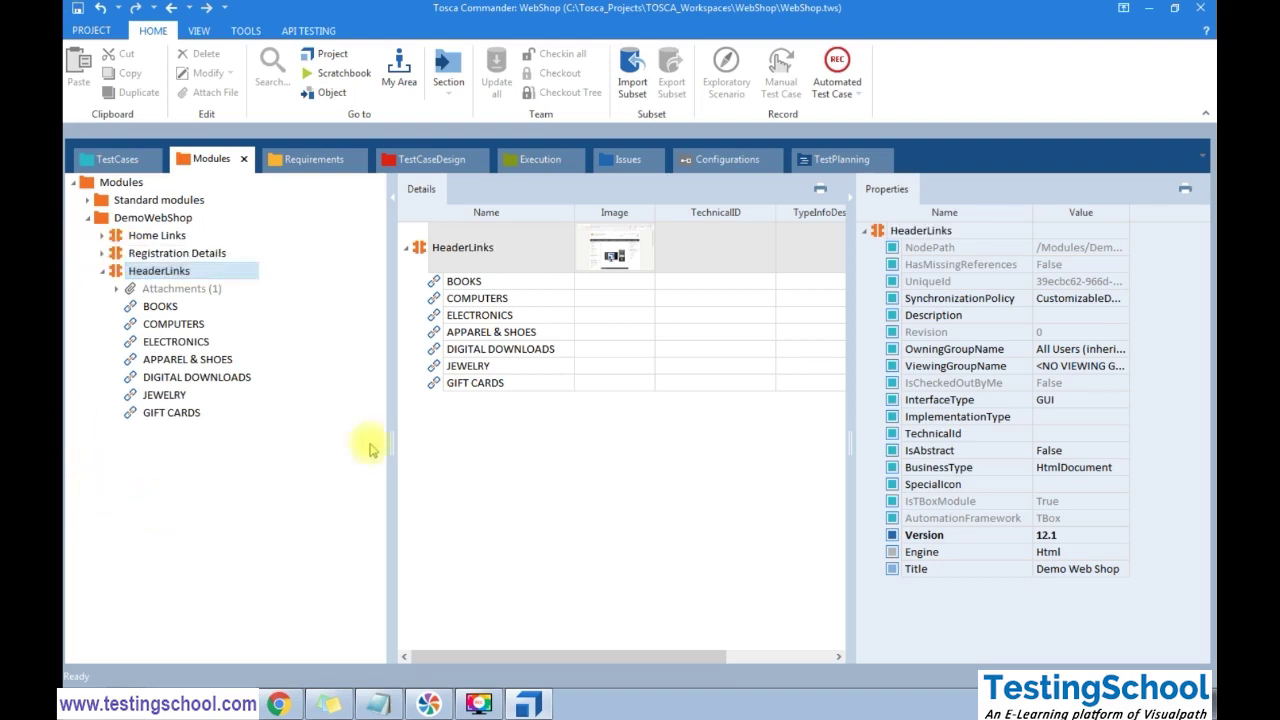
Convert the seven links from BOOKS to GIFT CARDS in the HeaderLinks module into a control group named Links
{"action": "left_click", "coordinate": [524, 284]}
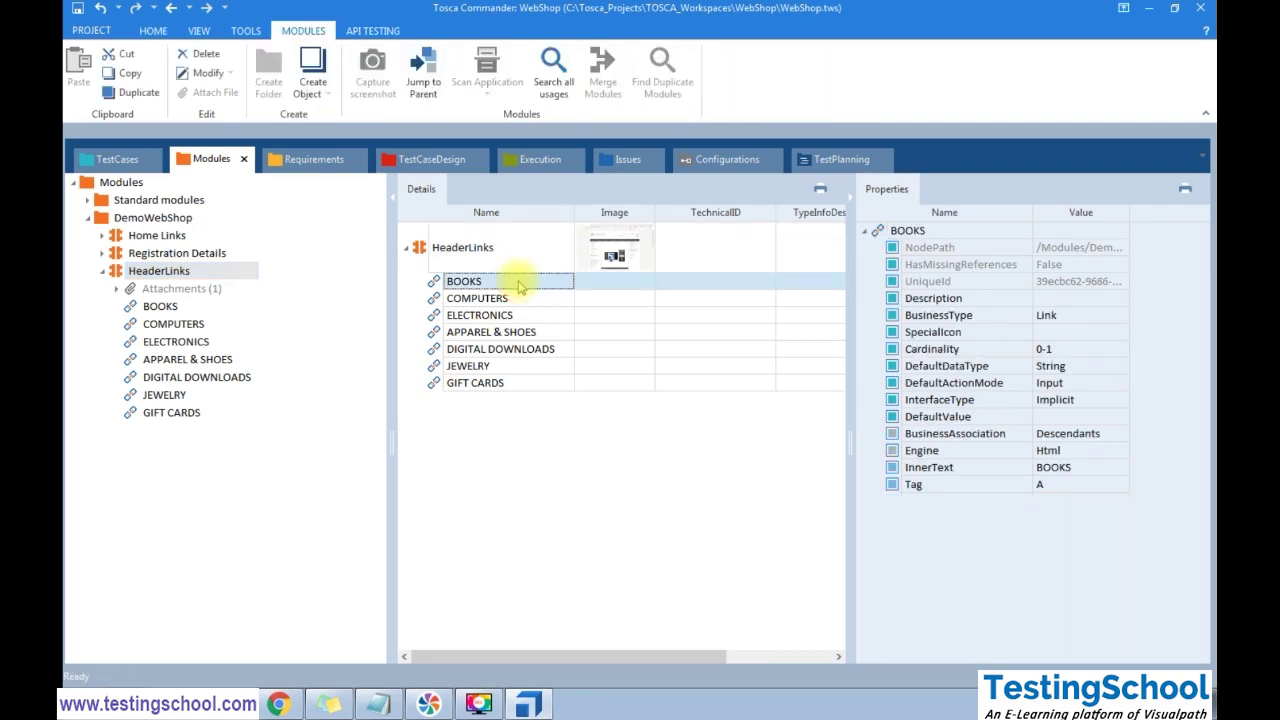
{"action": "left_click", "coordinate": [525, 383], "text": "shift"}
{"action": "right_click", "coordinate": [525, 383]}
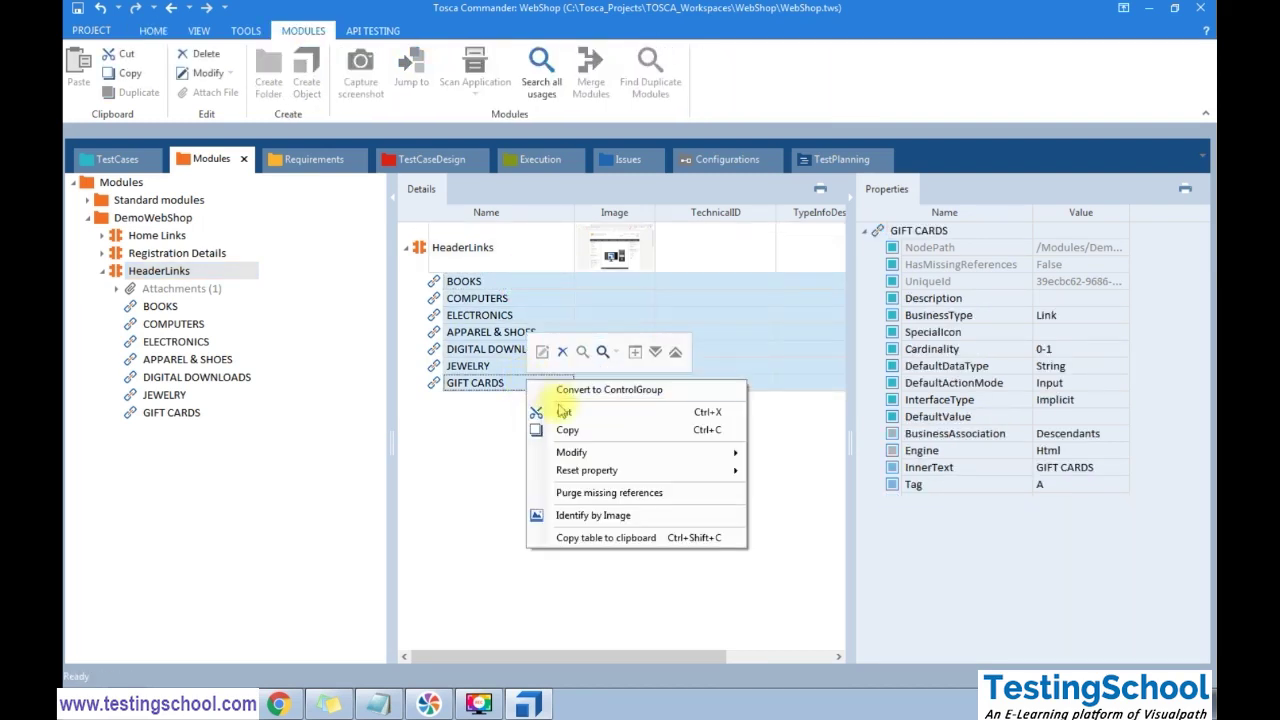
{"action": "left_click", "coordinate": [600, 390]}
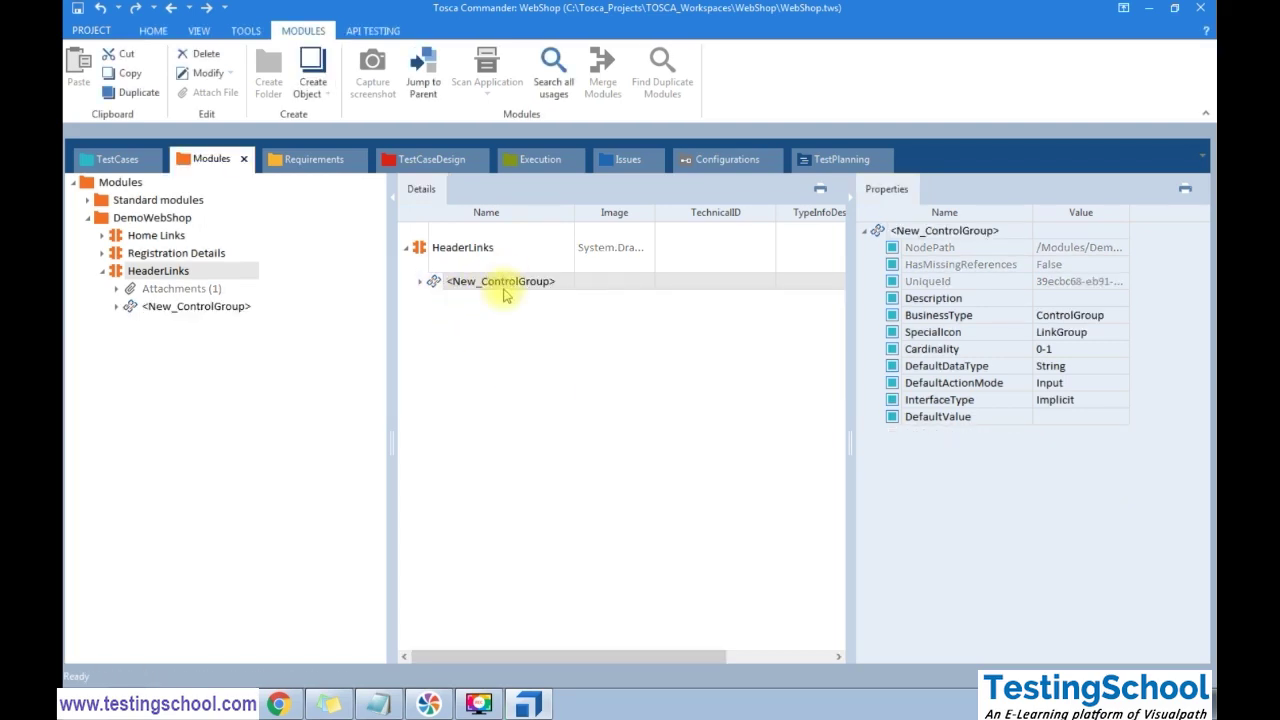
{"action": "left_click", "coordinate": [503, 281]}
{"action": "type", "text": "Links"}
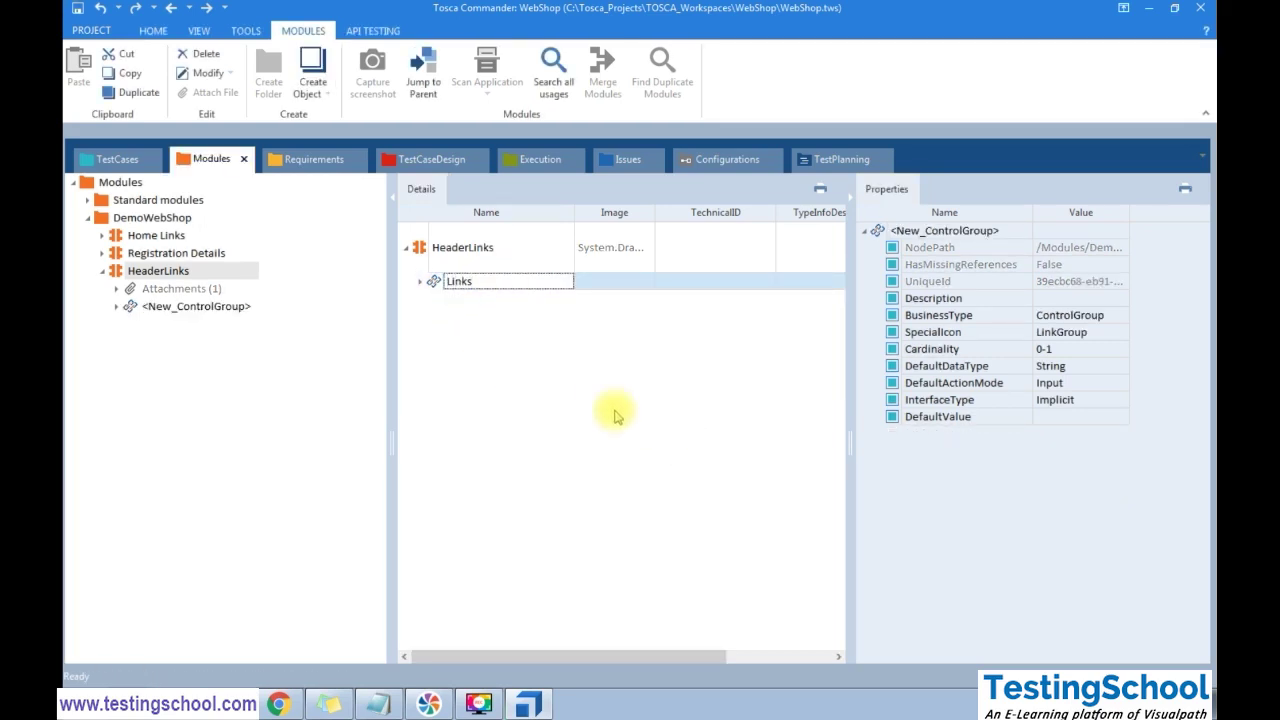
{"action": "left_click", "coordinate": [605, 407]}
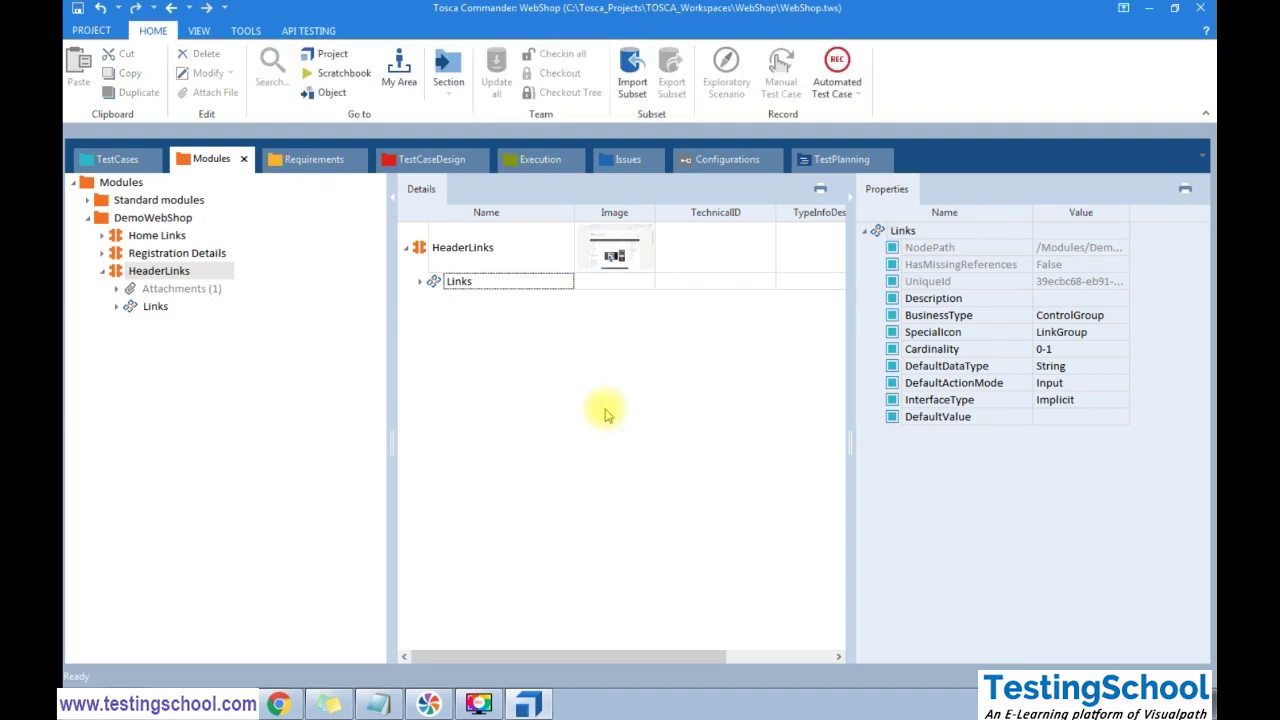
Create a test case from the HeaderLinks module directly under TestCases and name it TestControlGroup
{"action": "left_click", "coordinate": [178, 271]}
{"action": "left_click_drag", "start_coordinate": [175, 275], "coordinate": [132, 184]}
{"action": "left_click", "coordinate": [118, 253]}
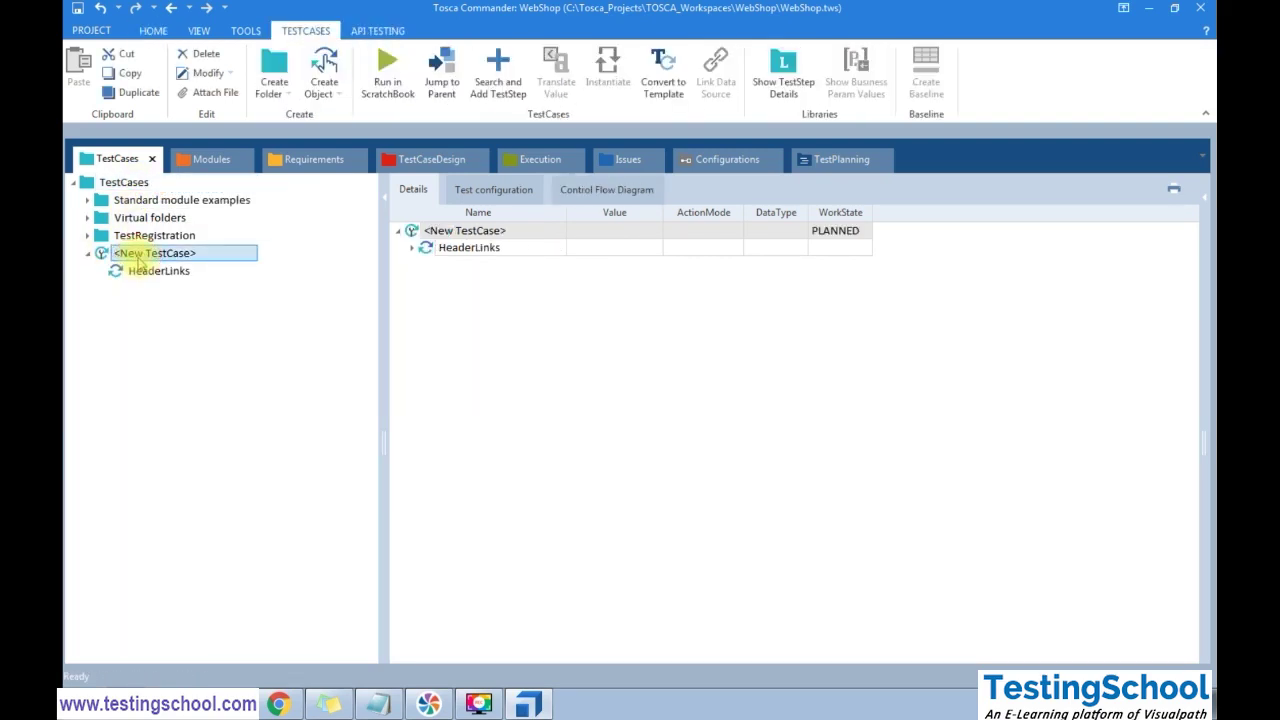
{"action": "left_click", "coordinate": [138, 259]}
{"action": "type", "text": "TestControlGroup"}
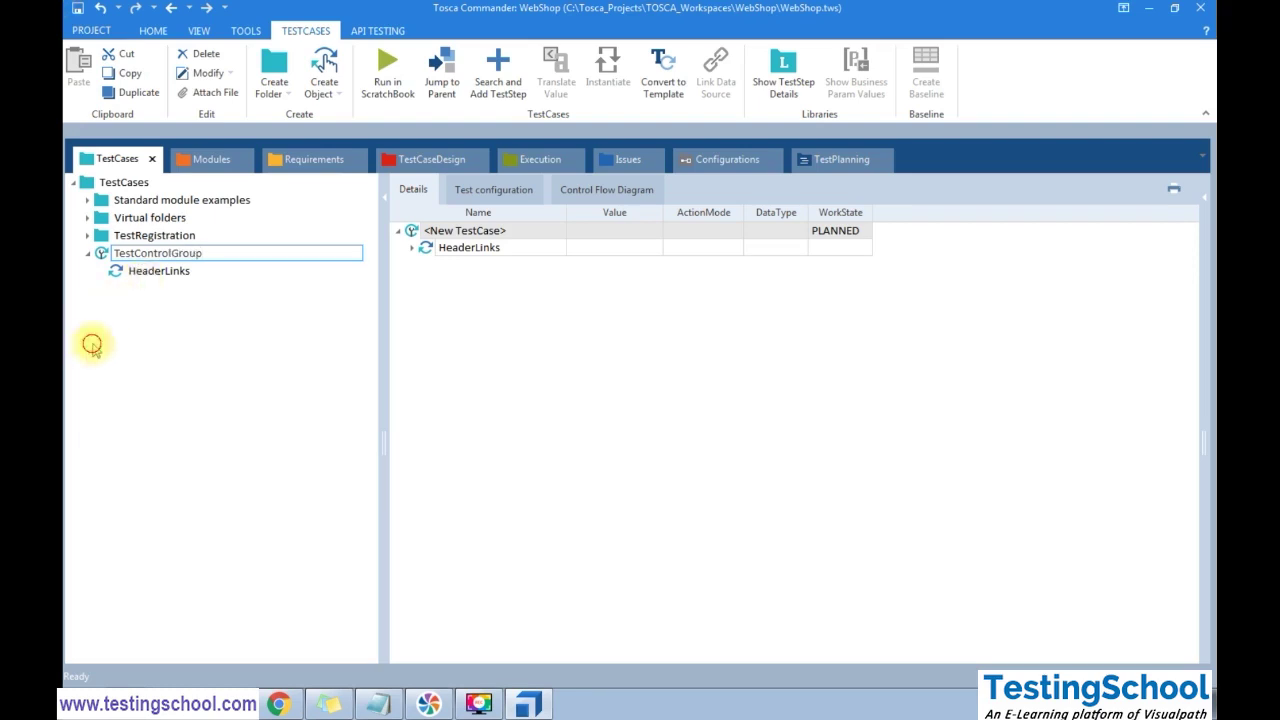
{"action": "left_click", "coordinate": [148, 272]}
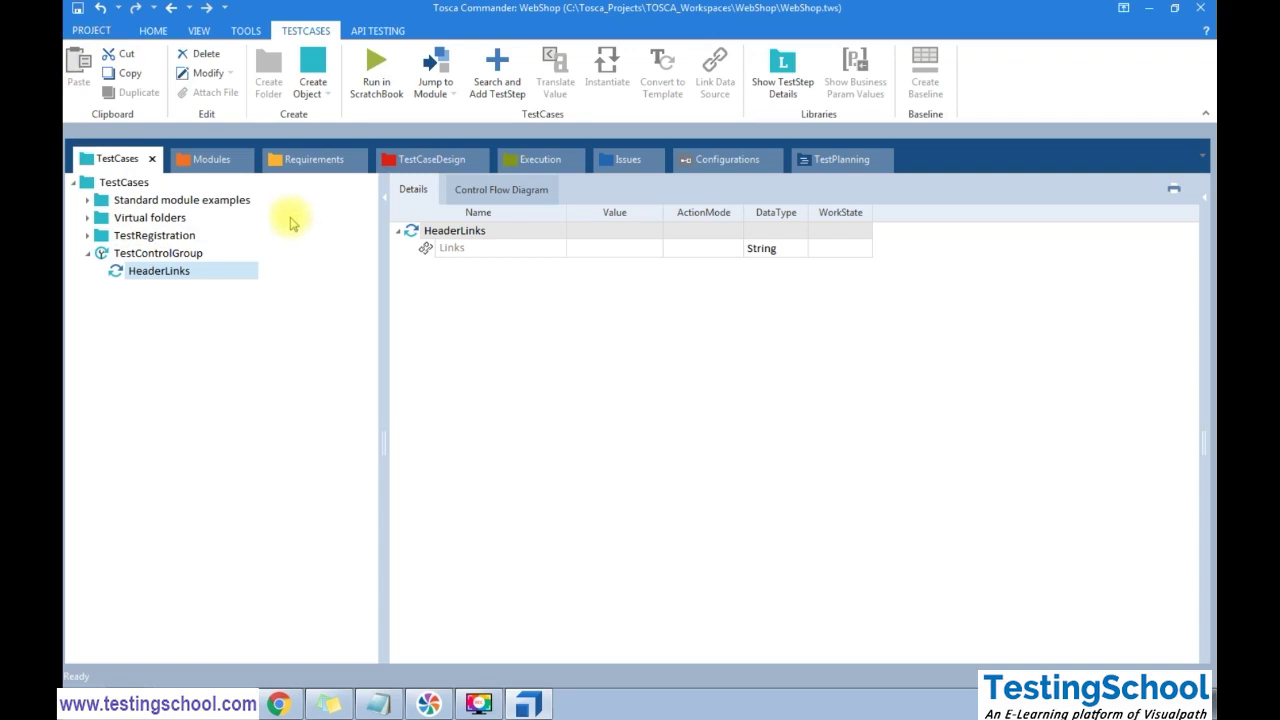
Add a test configuration parameter named Browser with the value Chrome to the TestControlGroup test case
{"action": "left_click", "coordinate": [185, 253]}
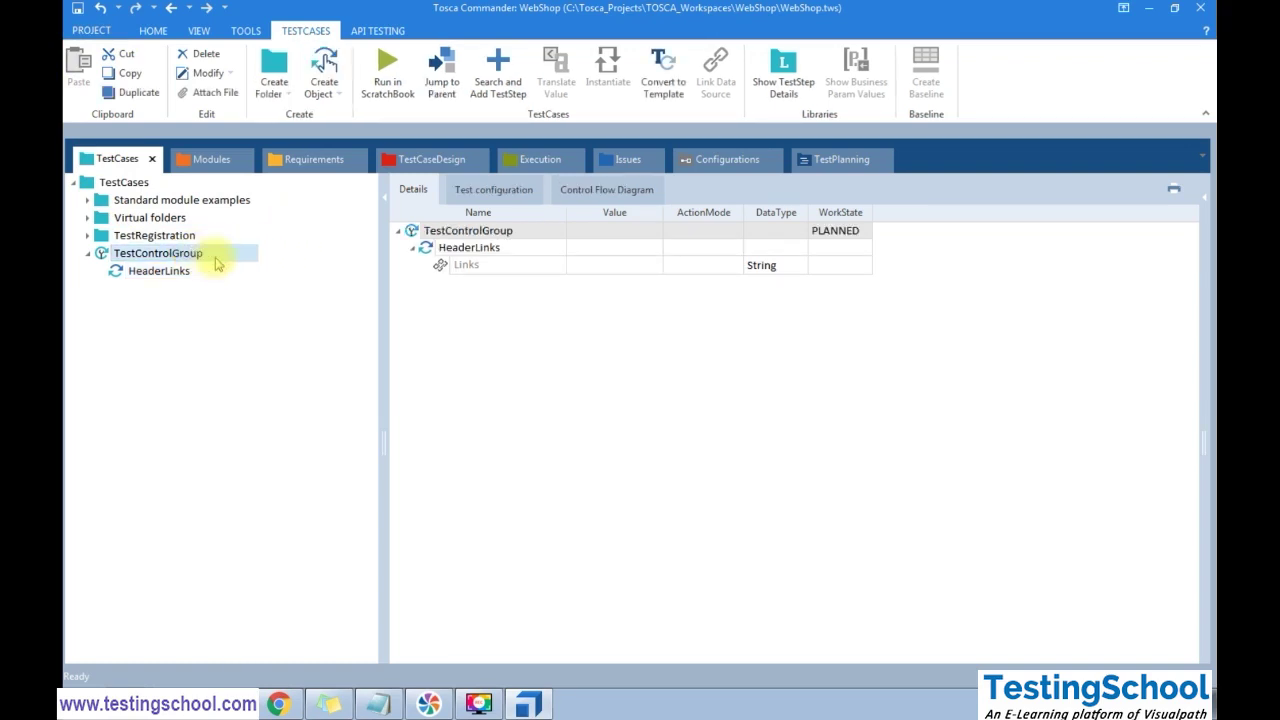
{"action": "left_click", "coordinate": [495, 195]}
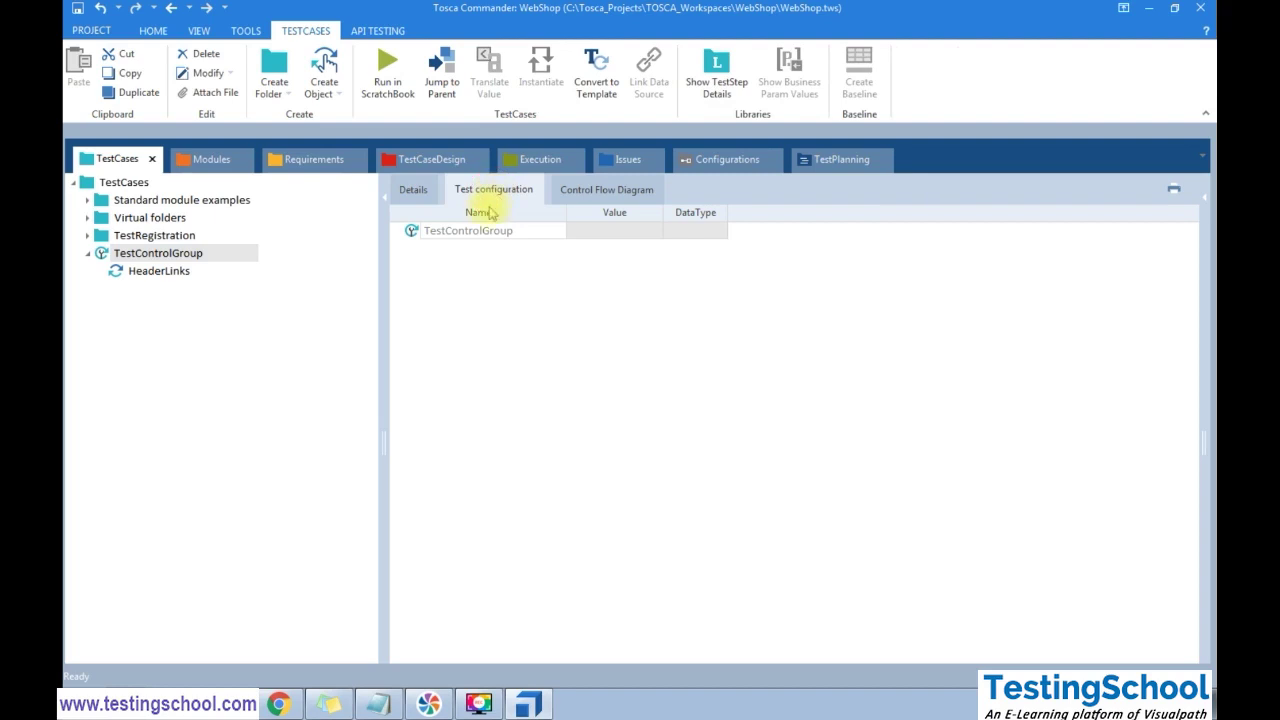
{"action": "right_click", "coordinate": [484, 214]}
{"action": "right_click", "coordinate": [450, 231]}
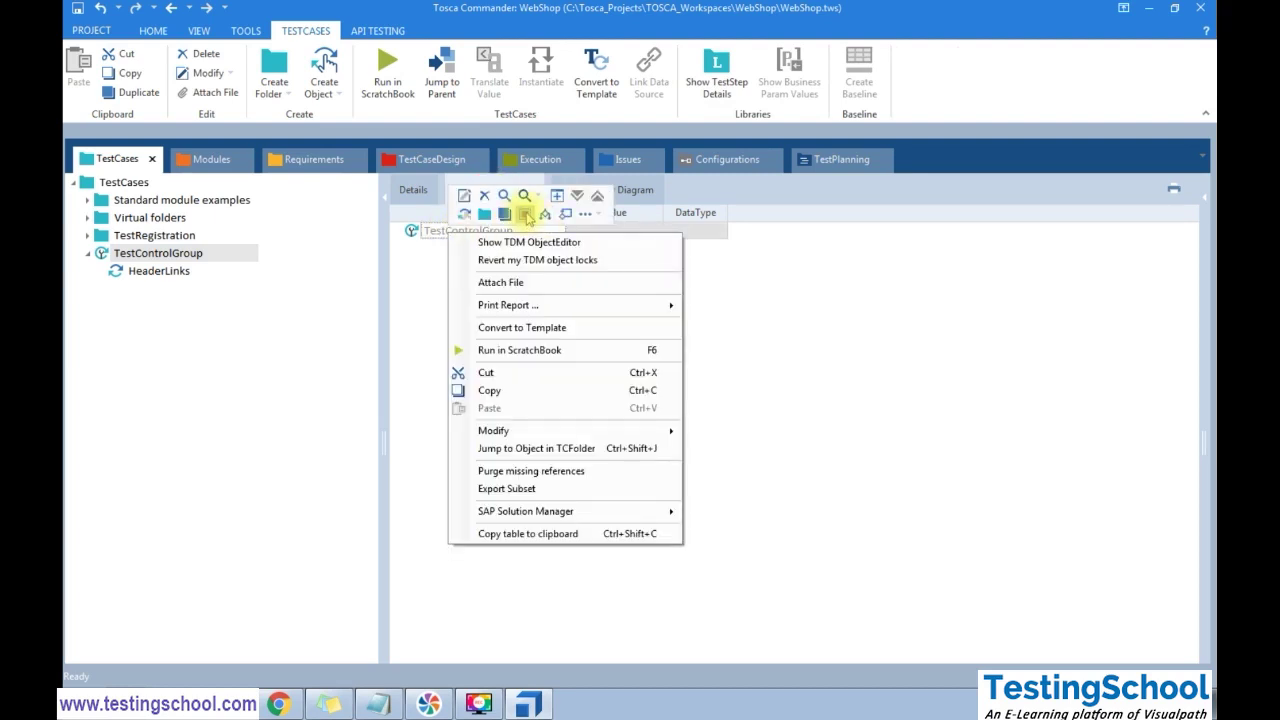
{"action": "left_click", "coordinate": [524, 214]}
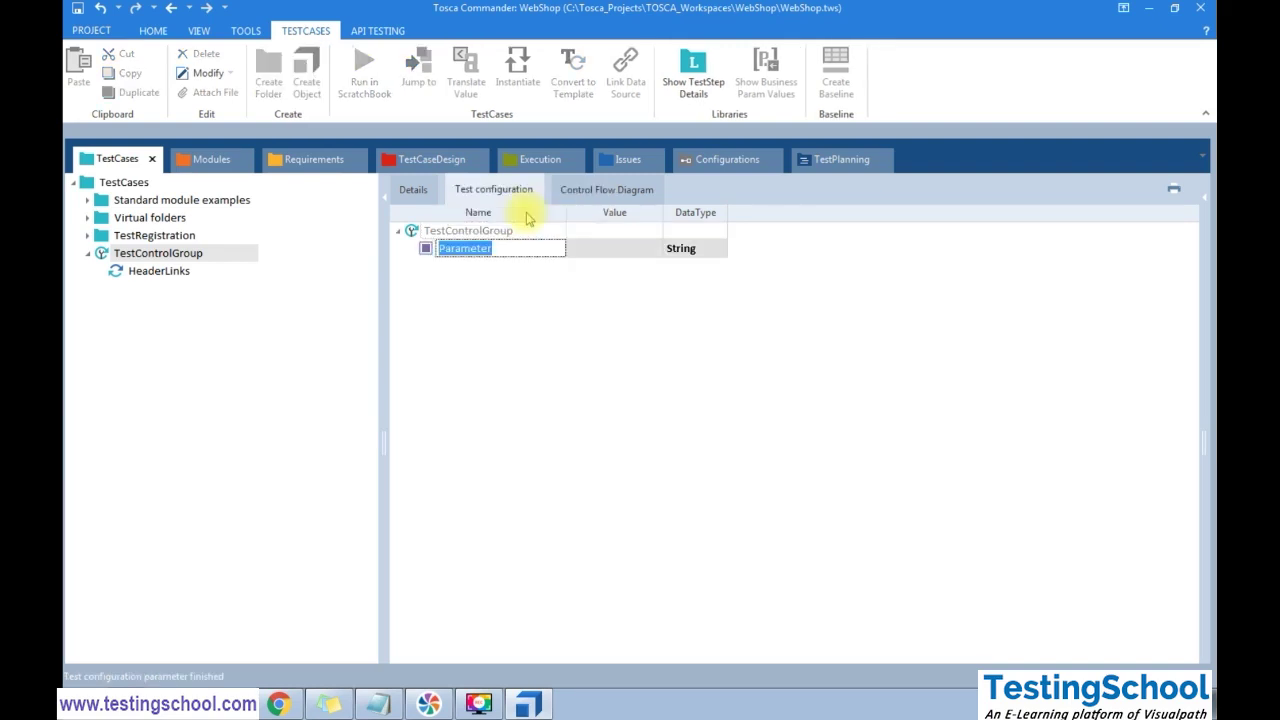
{"action": "type", "text": "Br"}
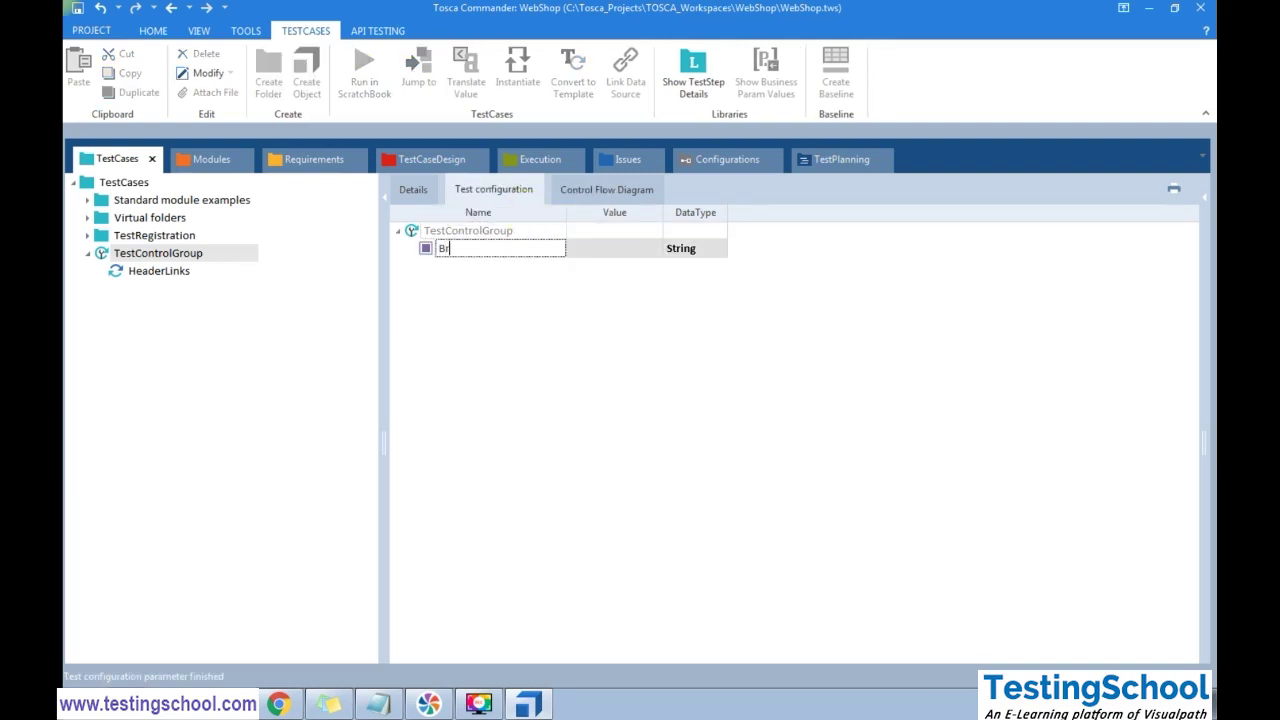
{"action": "type", "text": "owser"}
{"action": "left_click", "coordinate": [580, 251]}
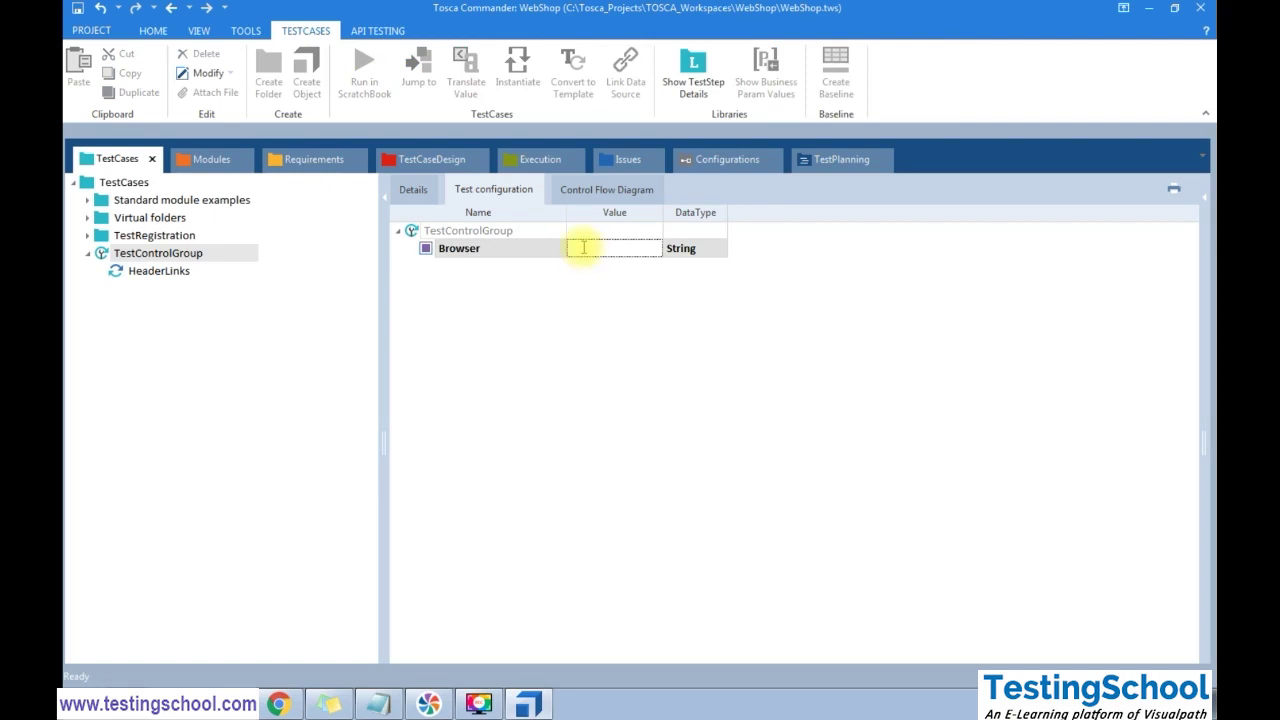
{"action": "left_click", "coordinate": [529, 374]}
Copy the OpenUrl test step from Test Registration into TestControlGroup, place it before HeaderLinks, and expand it
{"action": "left_click", "coordinate": [150, 271]}
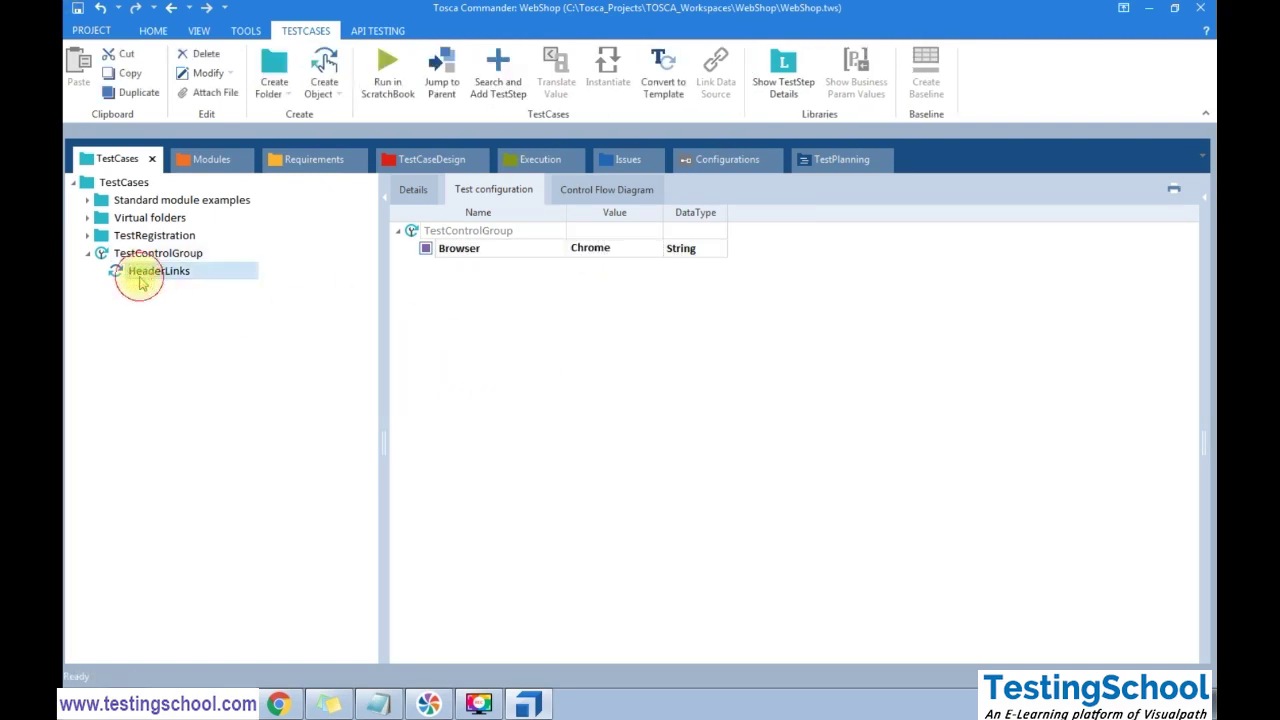
{"action": "left_click", "coordinate": [87, 238]}
{"action": "left_click", "coordinate": [103, 255]}
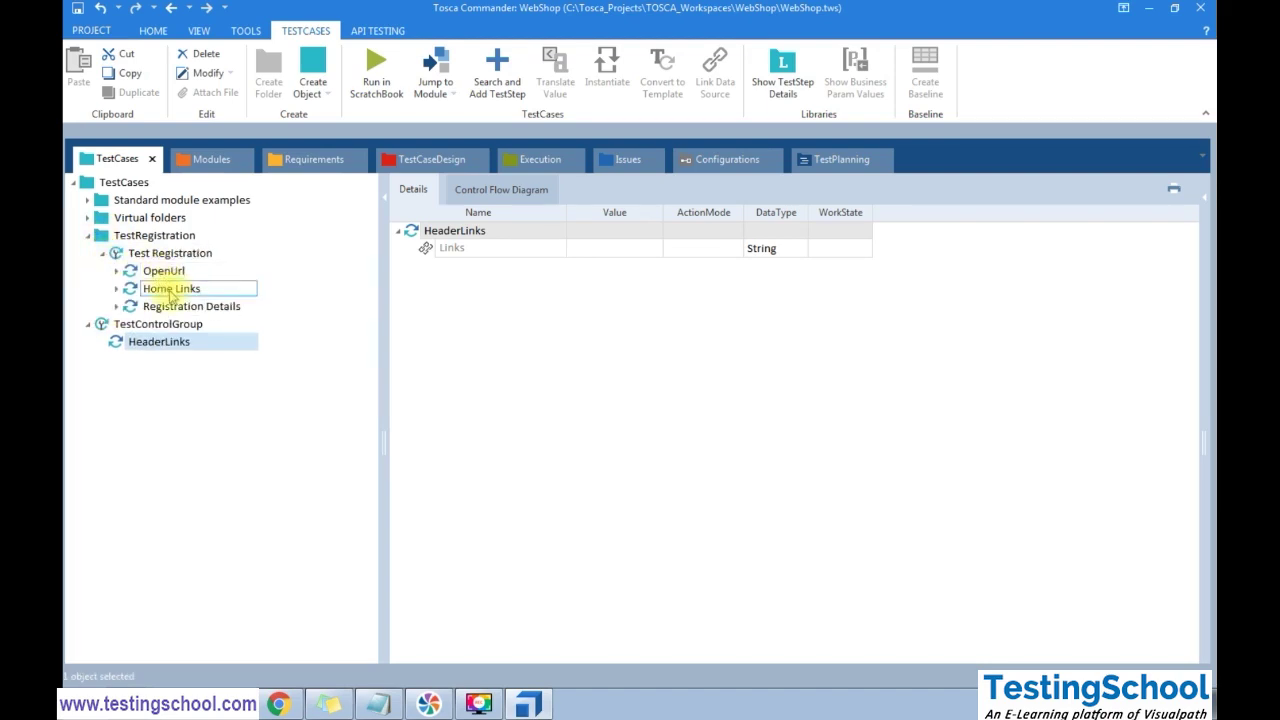
{"action": "left_click", "coordinate": [172, 290]}
{"action": "left_click", "coordinate": [166, 273]}
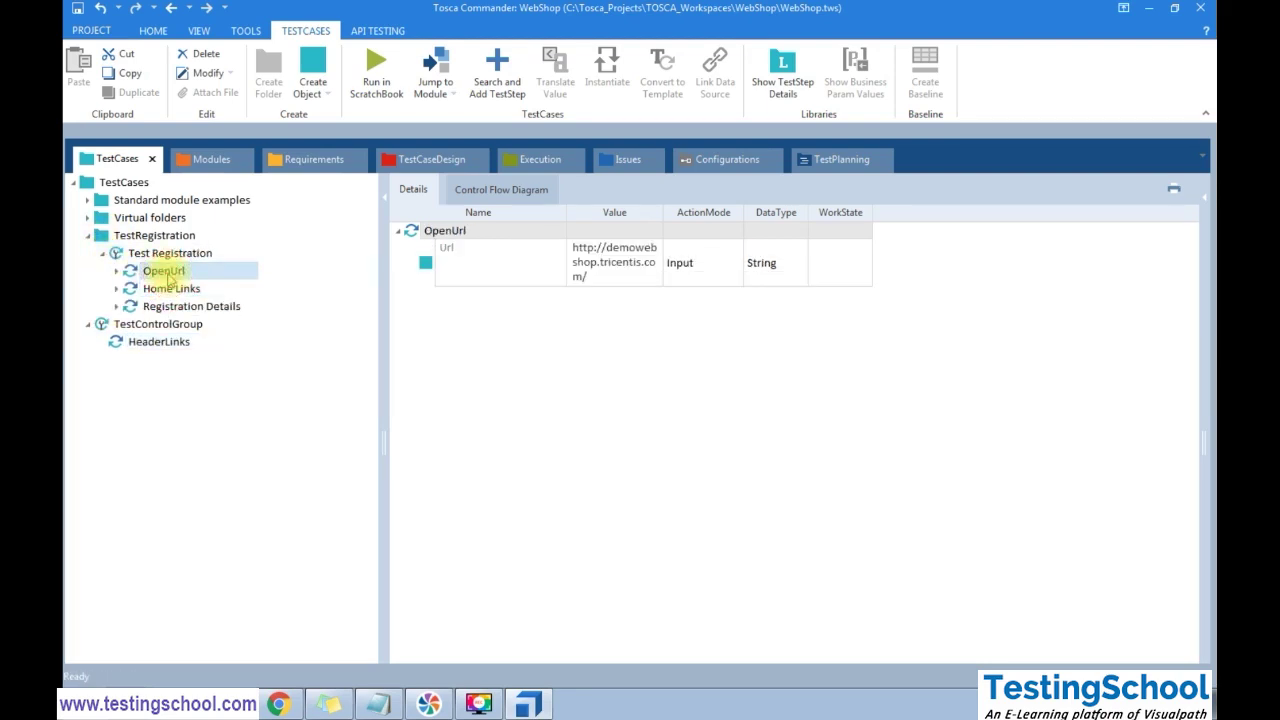
{"action": "right_click", "coordinate": [168, 276]}
{"action": "left_click", "coordinate": [200, 406]}
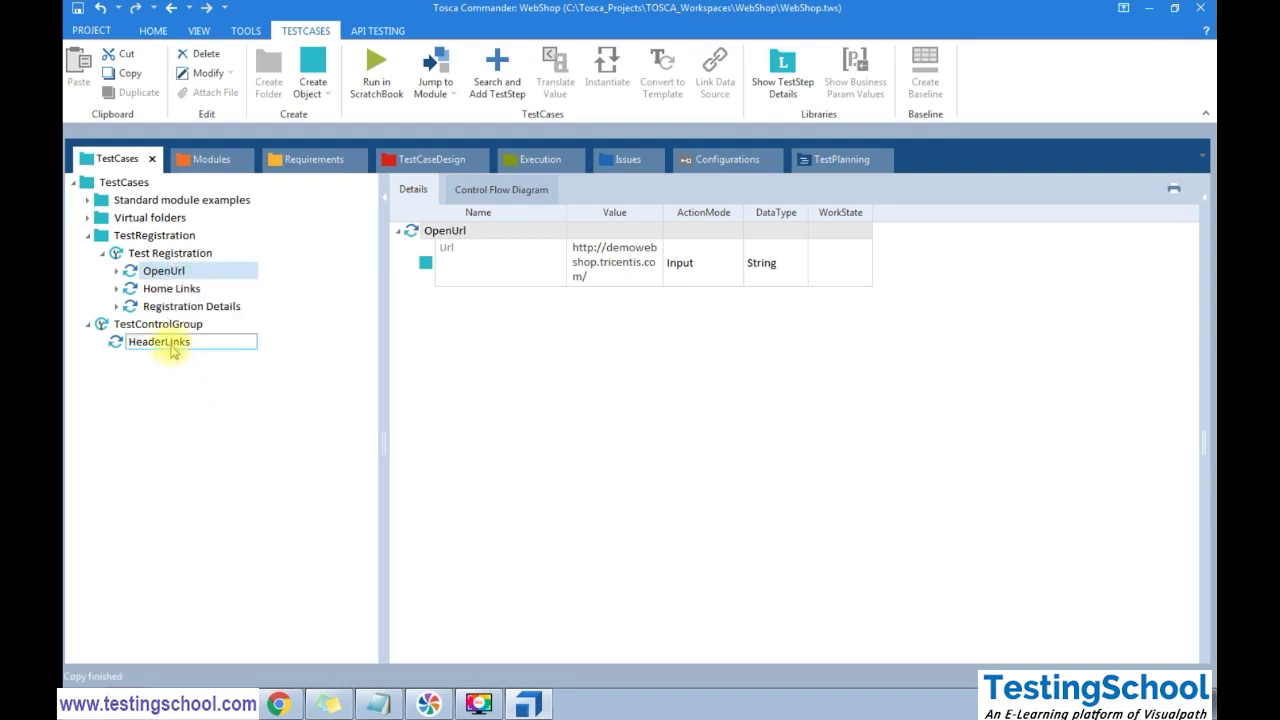
{"action": "right_click", "coordinate": [166, 324]}
{"action": "left_click", "coordinate": [230, 495]}
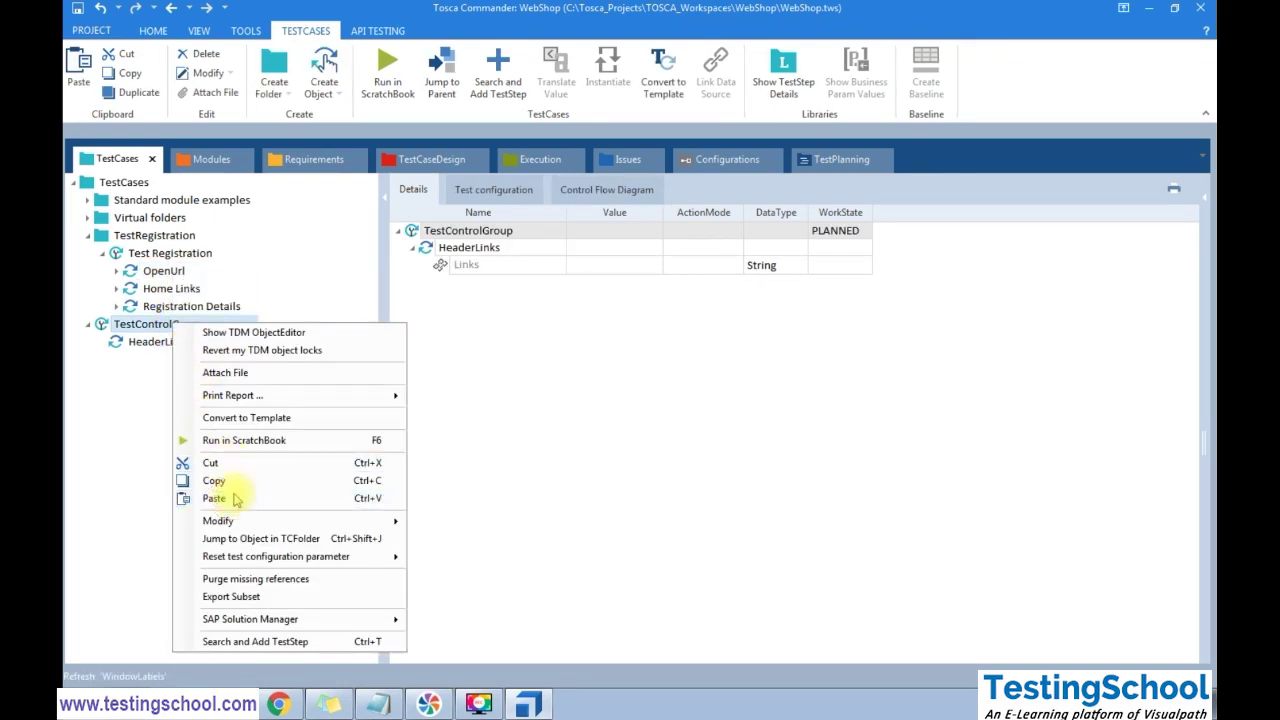
{"action": "mouse_move", "coordinate": [145, 359]}
{"action": "left_mouse_down"}
{"action": "mouse_move", "coordinate": [165, 344]}
{"action": "mouse_move", "coordinate": [150, 345]}
{"action": "left_mouse_up"}
{"action": "left_click", "coordinate": [103, 342]}
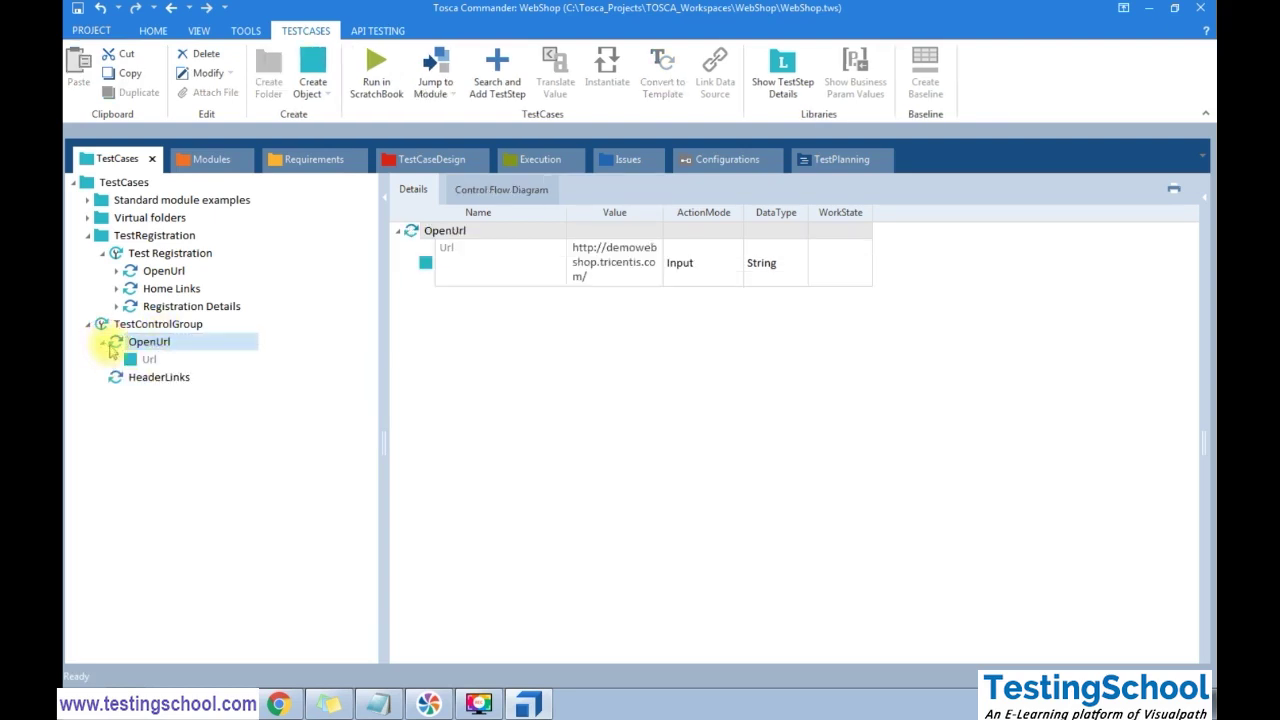
Set the Links value of the HeaderLinks test step in TestControlGroup to JEWELRY
{"action": "left_click", "coordinate": [130, 378]}
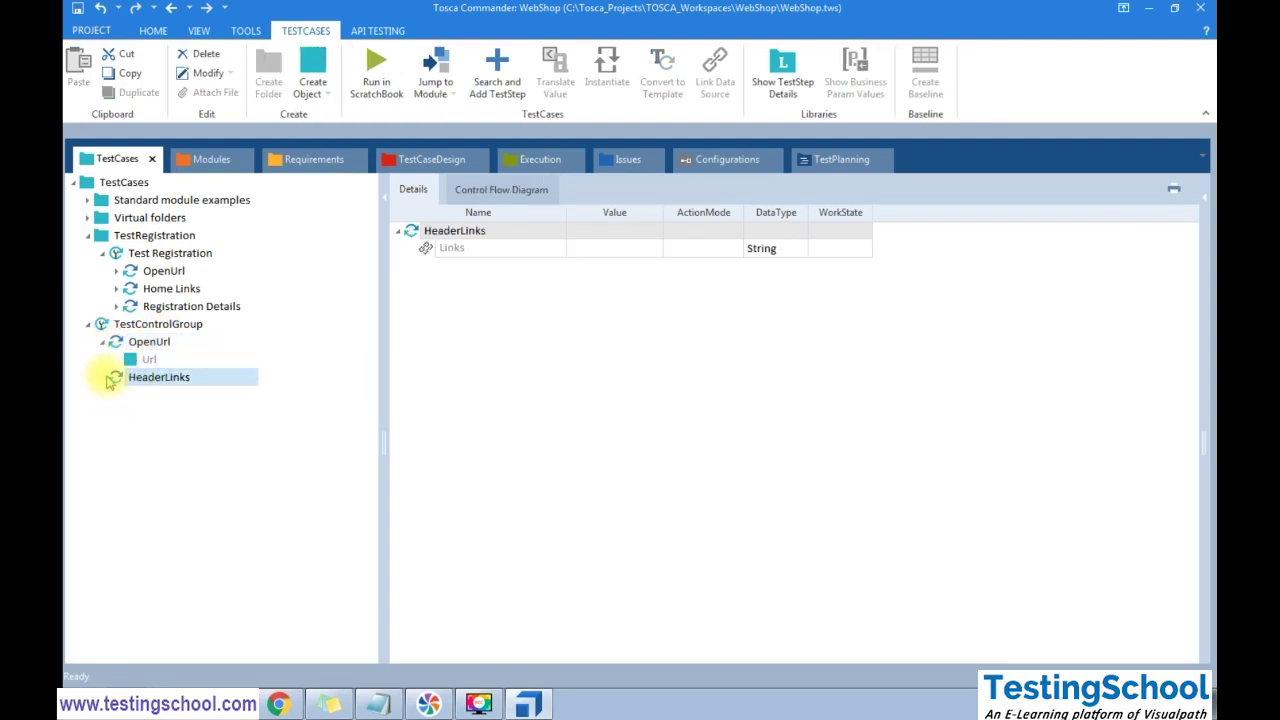
{"action": "left_click", "coordinate": [614, 249]}
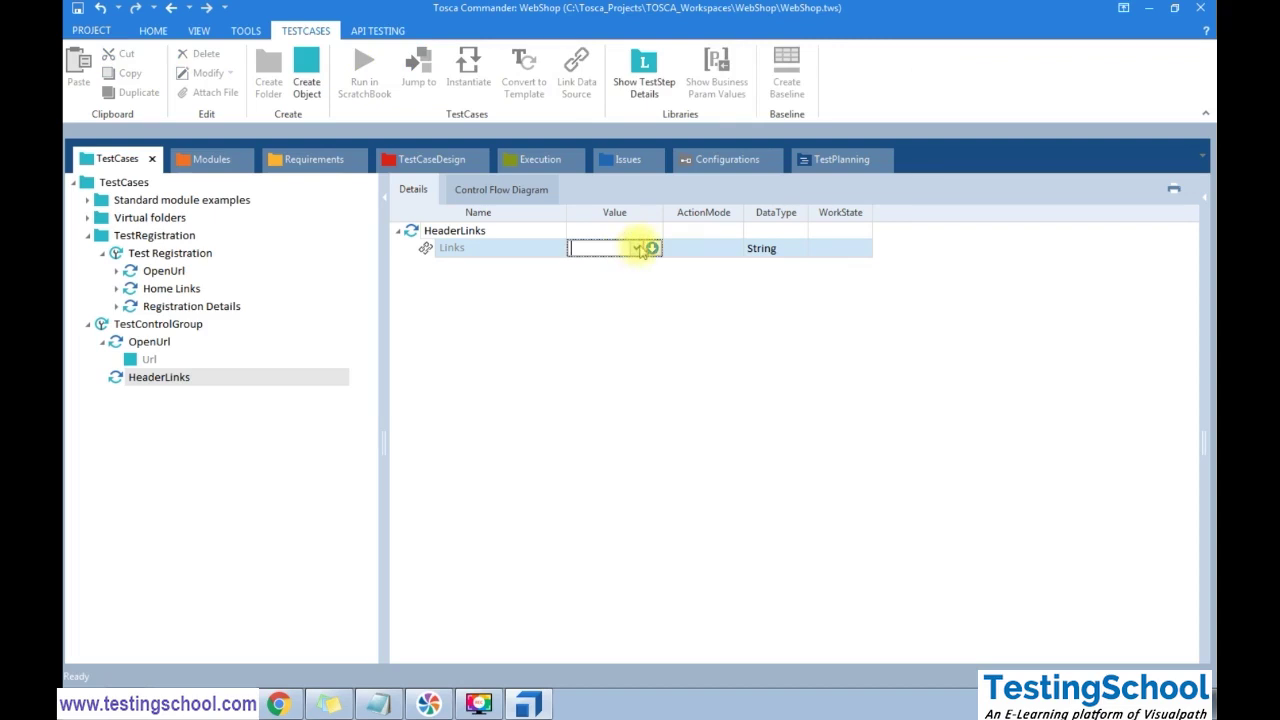
{"action": "left_click", "coordinate": [638, 248]}
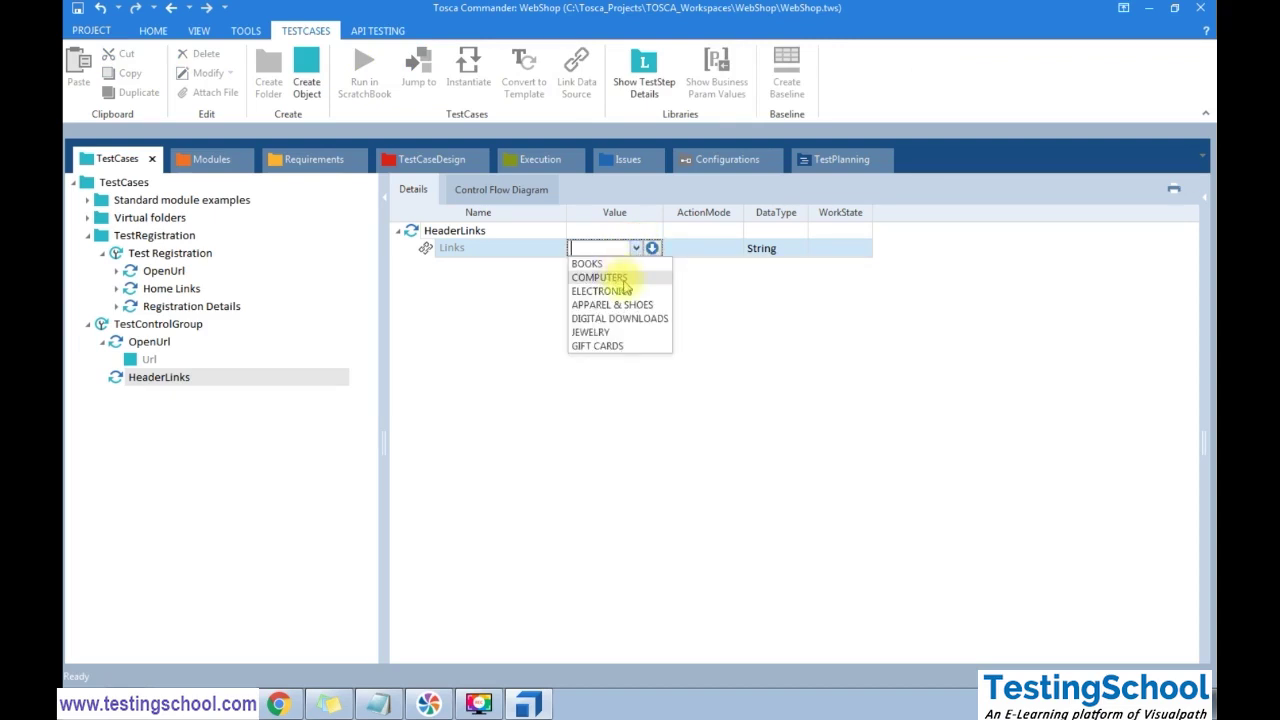
{"action": "left_click", "coordinate": [615, 333]}
Run TestControlGroup in ScratchBook, expand the HeaderLinks result, and close the ScratchBook window
{"action": "left_click", "coordinate": [122, 326]}
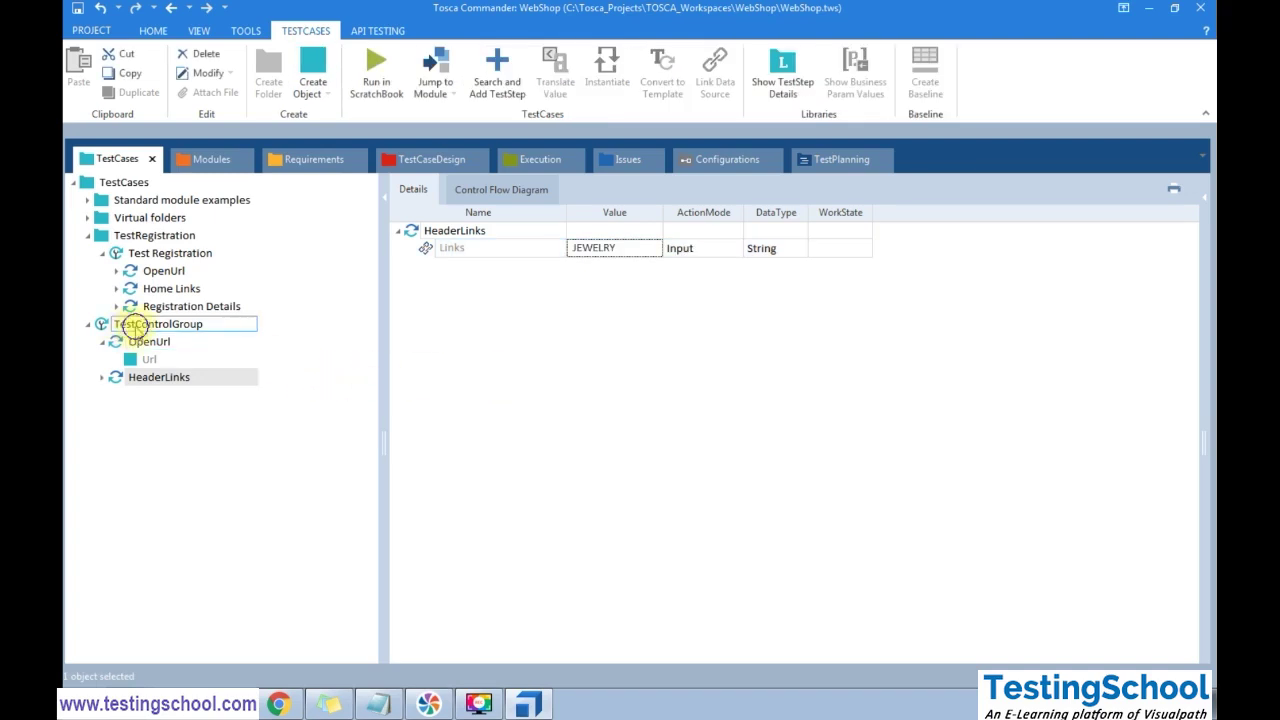
{"action": "right_click", "coordinate": [135, 326]}
{"action": "left_click", "coordinate": [206, 447]}
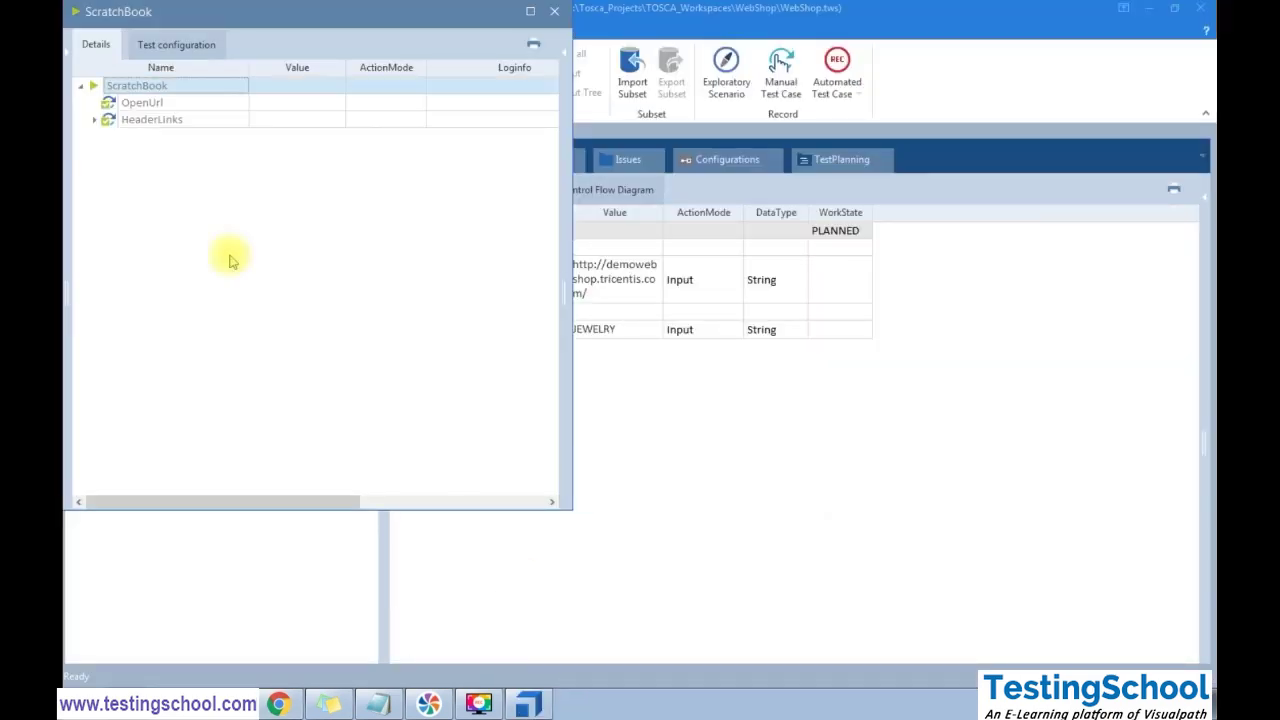
{"action": "left_click", "coordinate": [92, 122]}
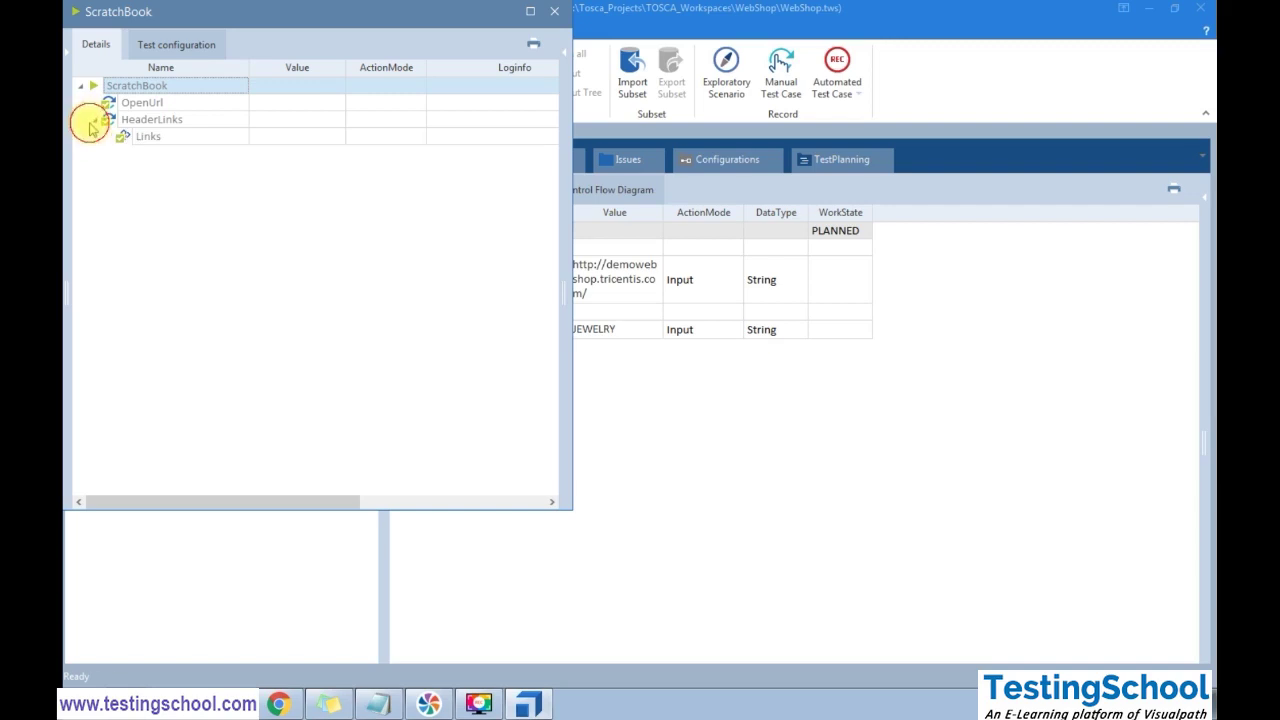
{"action": "left_click", "coordinate": [554, 11]}
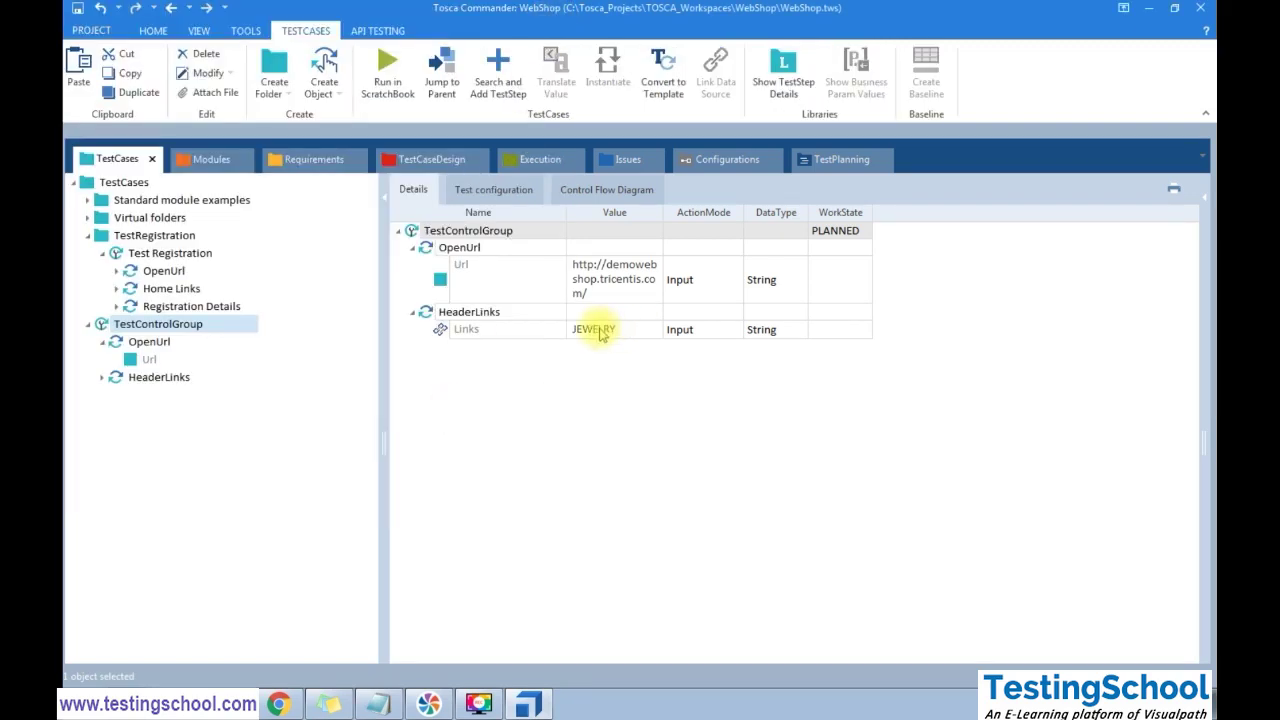
Change the Links value of the HeaderLinks test step to ELECTRONICS and switch to the Demo Web Shop page in Chrome
{"action": "left_click", "coordinate": [165, 380]}
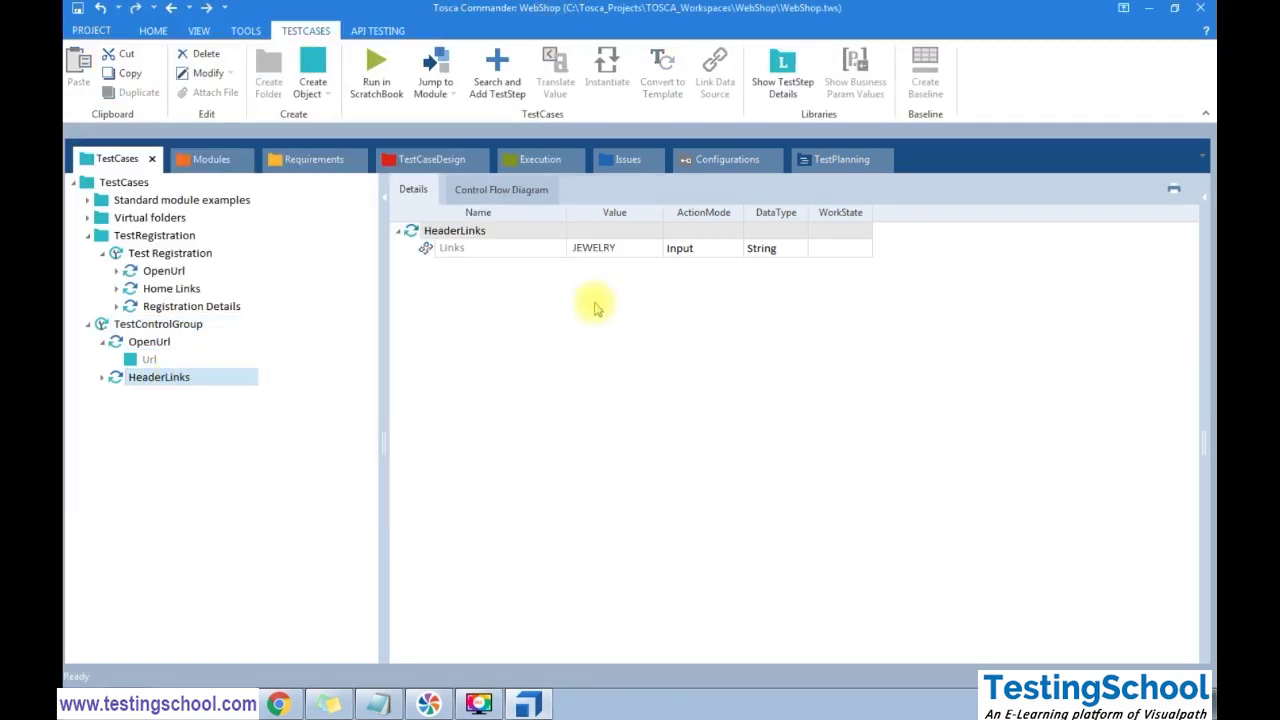
{"action": "left_click", "coordinate": [608, 250]}
{"action": "left_click", "coordinate": [628, 252]}
{"action": "left_click", "coordinate": [636, 249]}
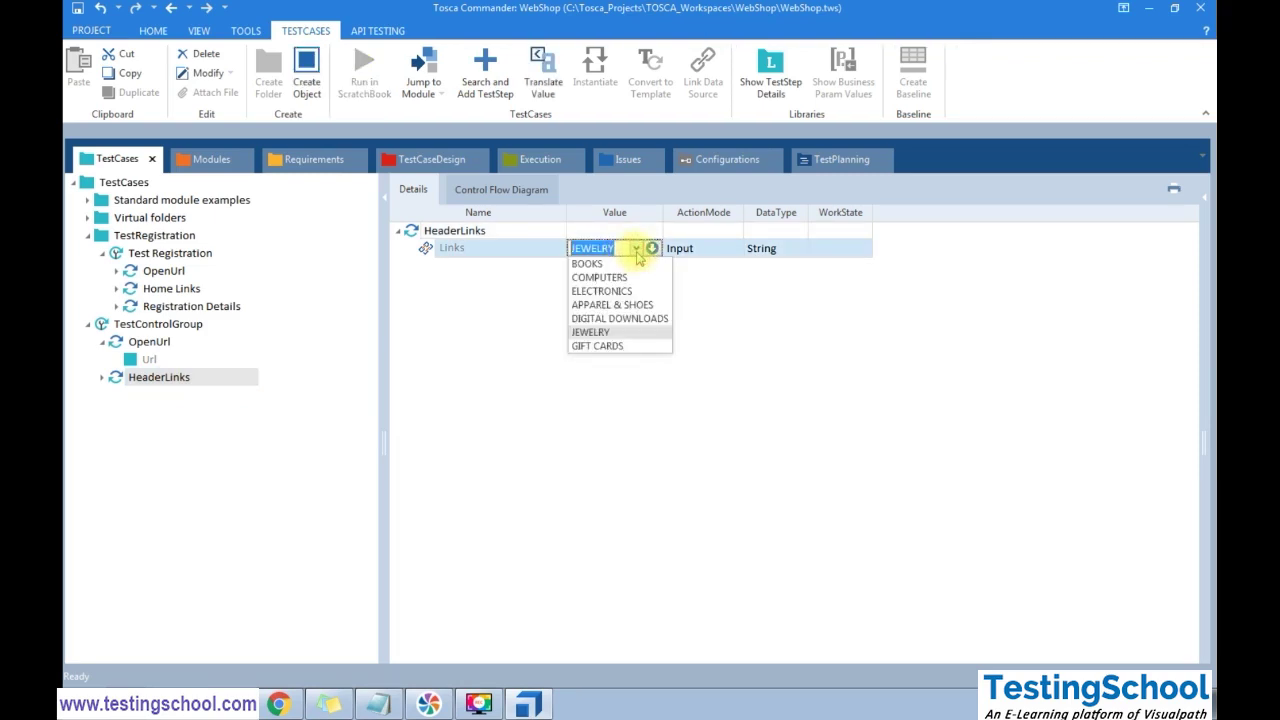
{"action": "left_click", "coordinate": [606, 291]}
{"action": "left_click", "coordinate": [551, 434]}
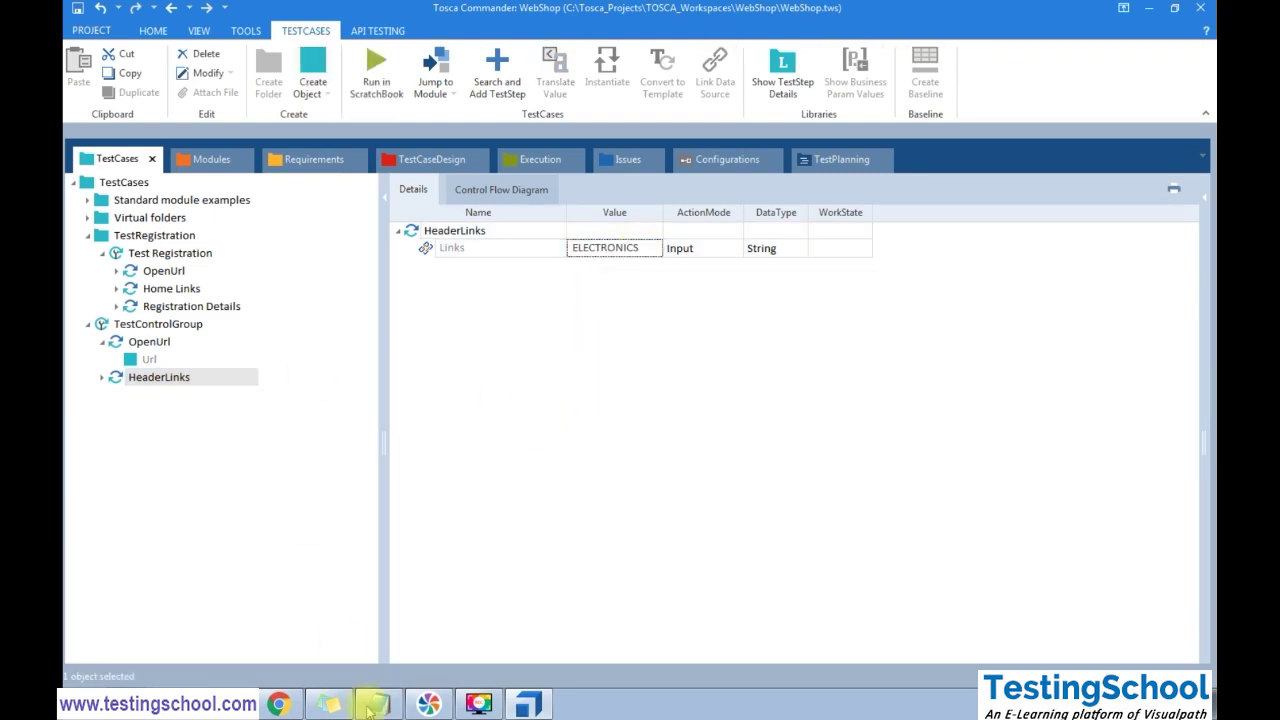
{"action": "key", "text": "alt+Tab"}
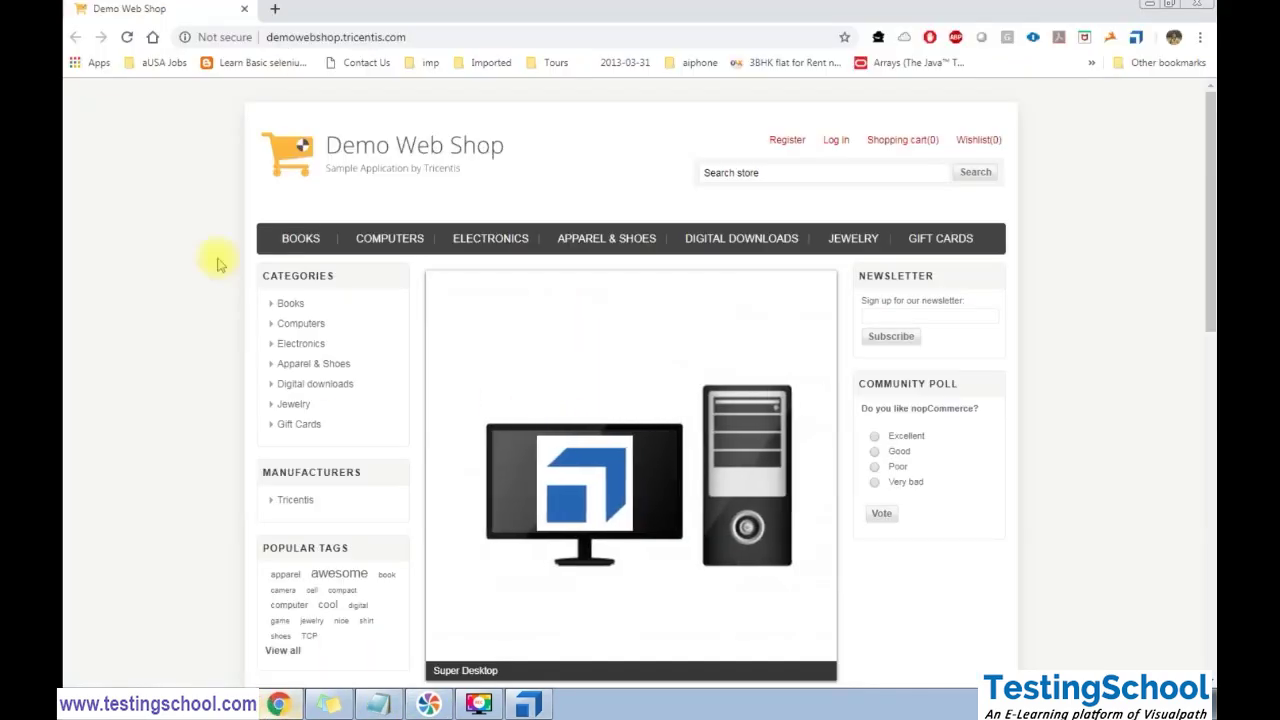
Return Chrome to its home page, run TestControlGroup in ScratchBook from Tosca Commander, and close the ScratchBook window
{"action": "left_click", "coordinate": [153, 37]}
{"action": "left_click", "coordinate": [528, 703]}
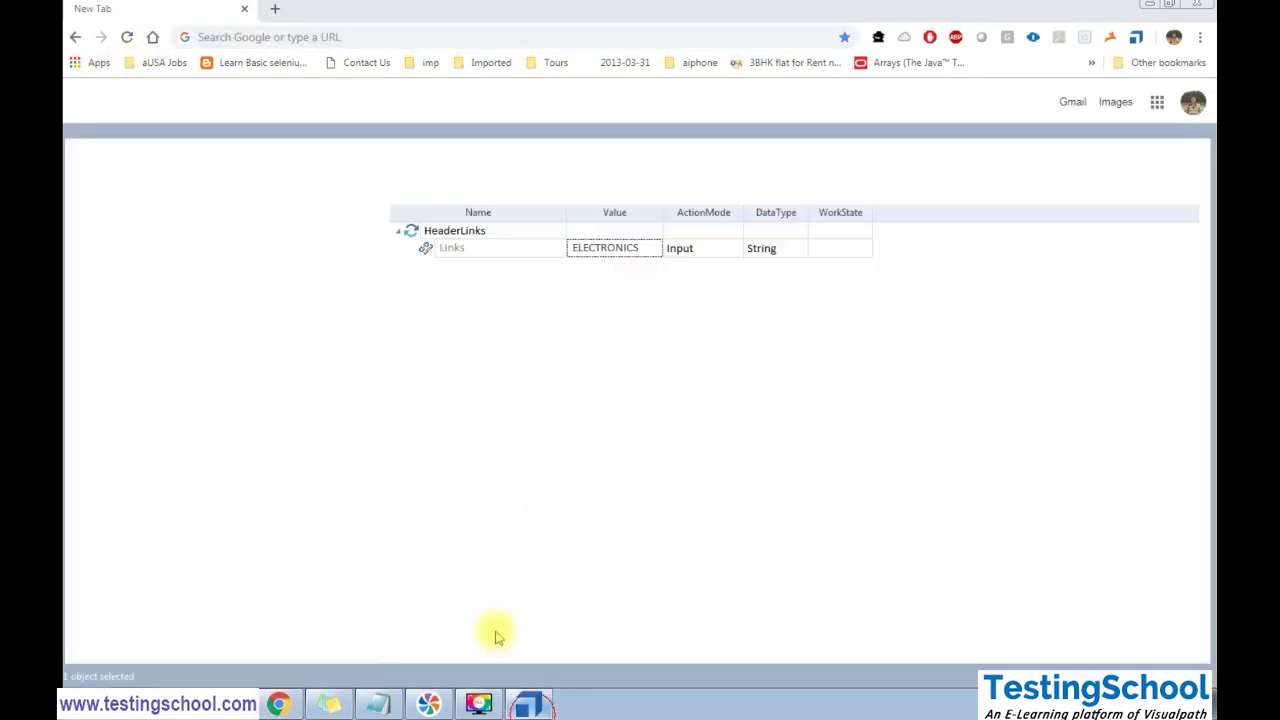
{"action": "left_click", "coordinate": [152, 325]}
{"action": "right_click", "coordinate": [152, 325]}
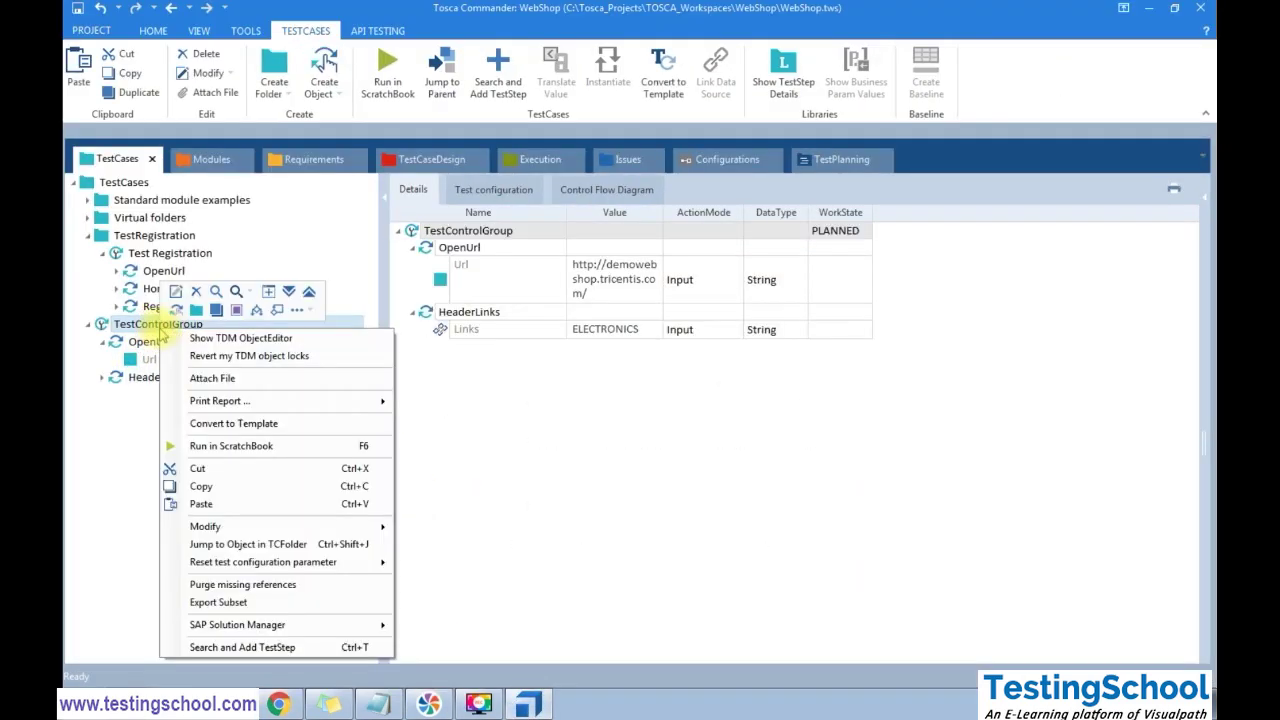
{"action": "left_click", "coordinate": [266, 452]}
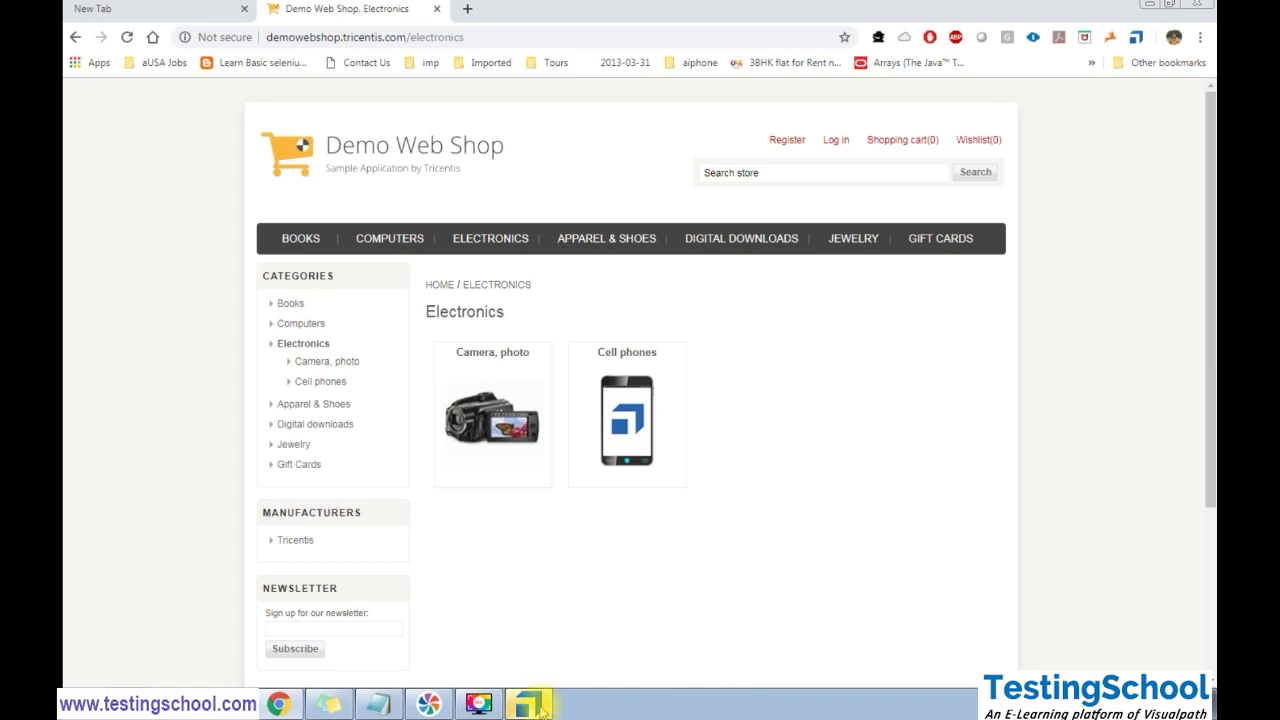
{"action": "left_click", "coordinate": [533, 705]}
{"action": "left_click", "coordinate": [556, 14]}
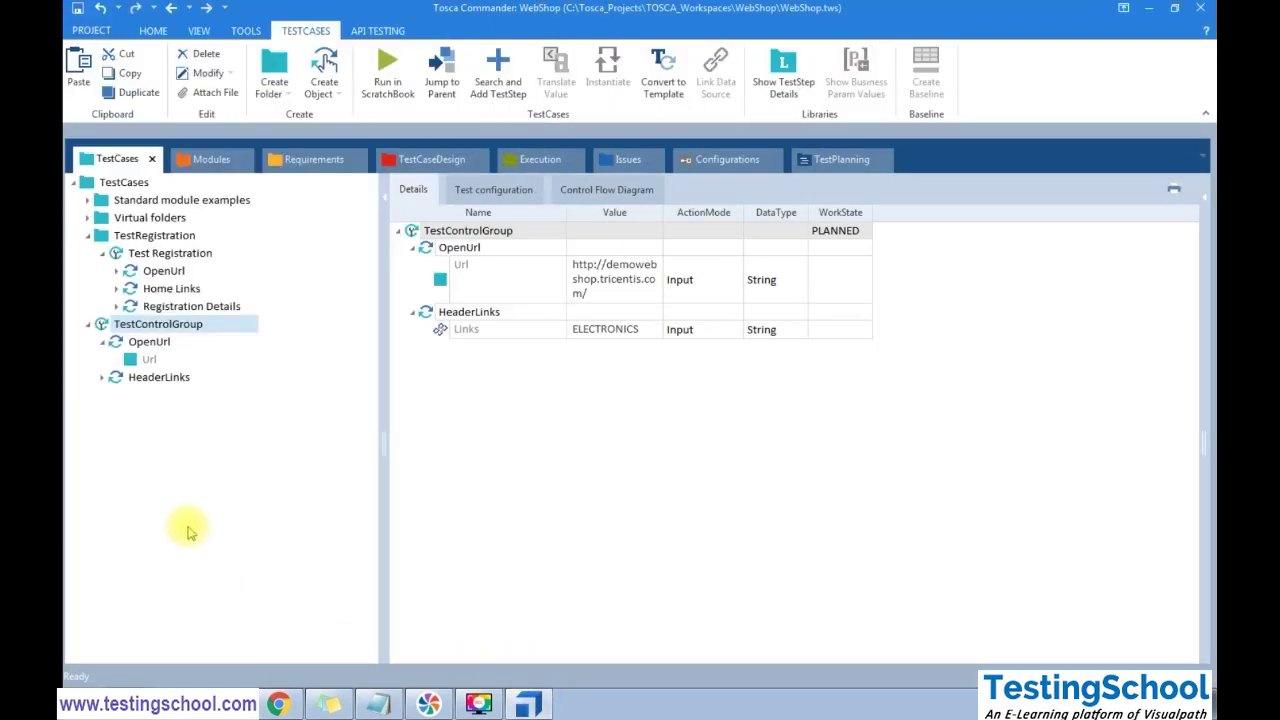
Expand the HeaderLinks test step and check the ELECTRONICS header link on the Demo Web Shop page in Chrome
{"action": "left_click", "coordinate": [103, 378]}
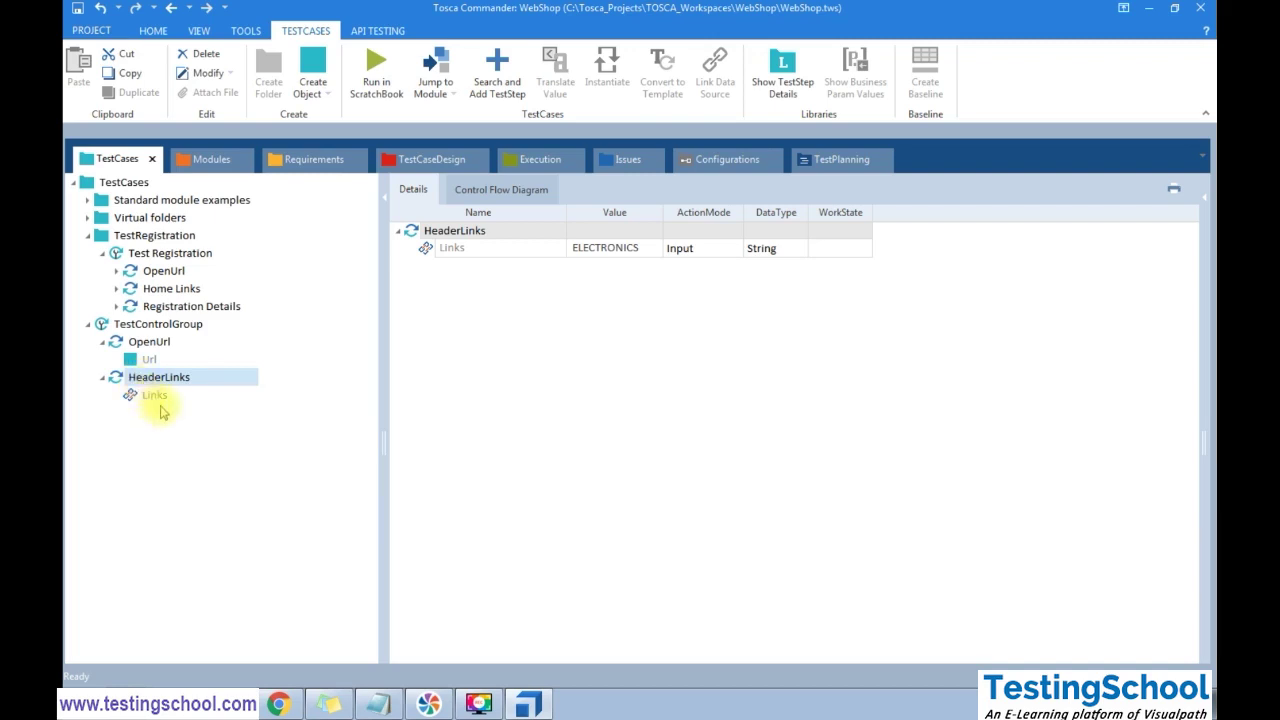
{"action": "left_click", "coordinate": [281, 706]}
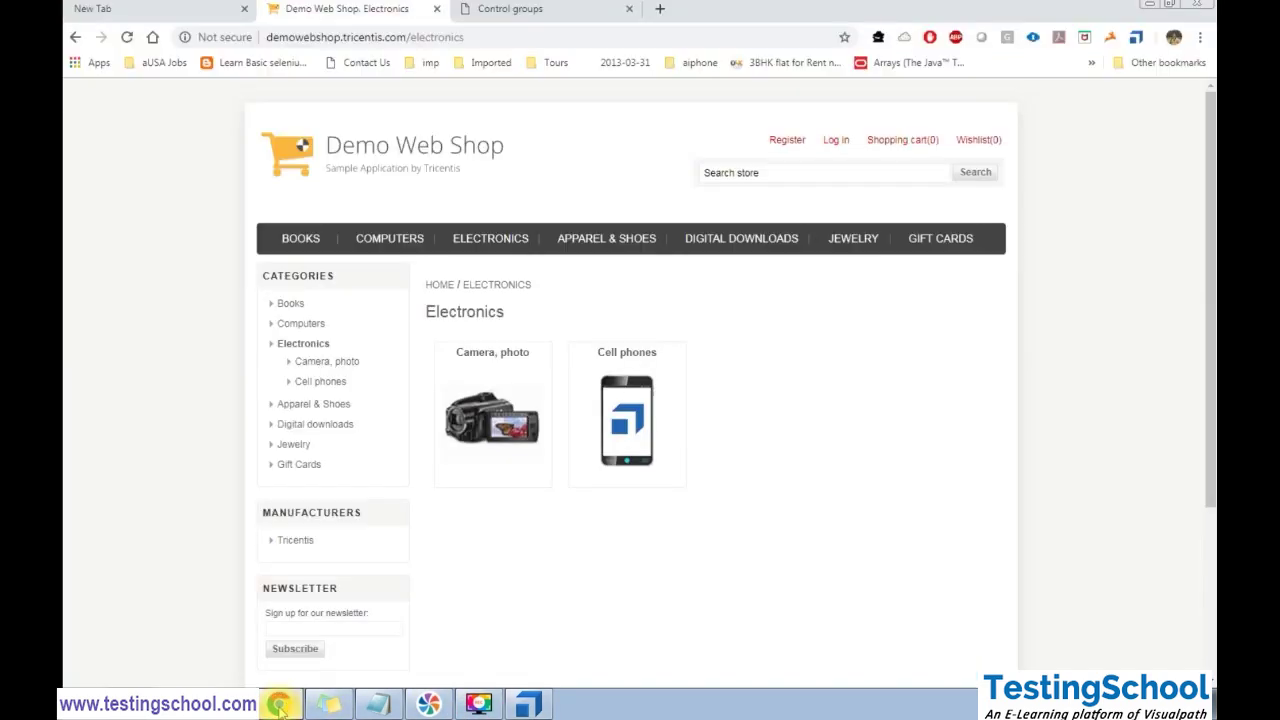
{"action": "mouse_move", "coordinate": [492, 243]}
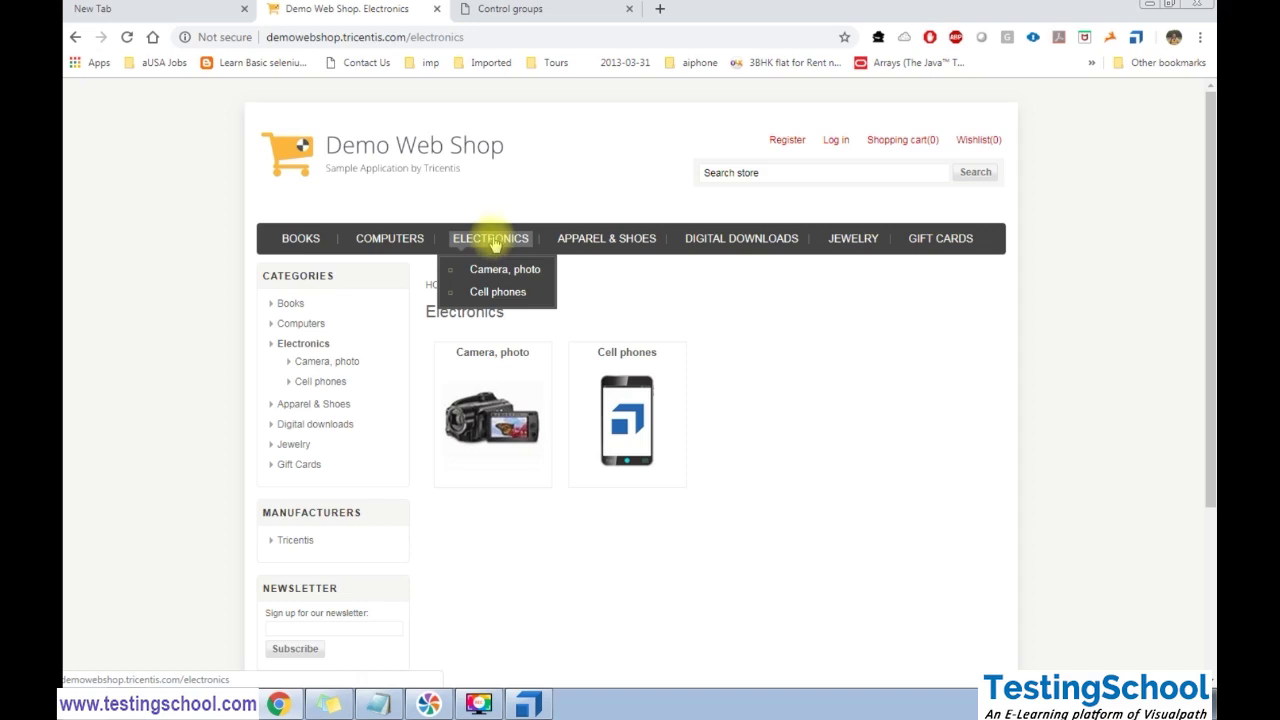
{"action": "left_click", "coordinate": [528, 704]}
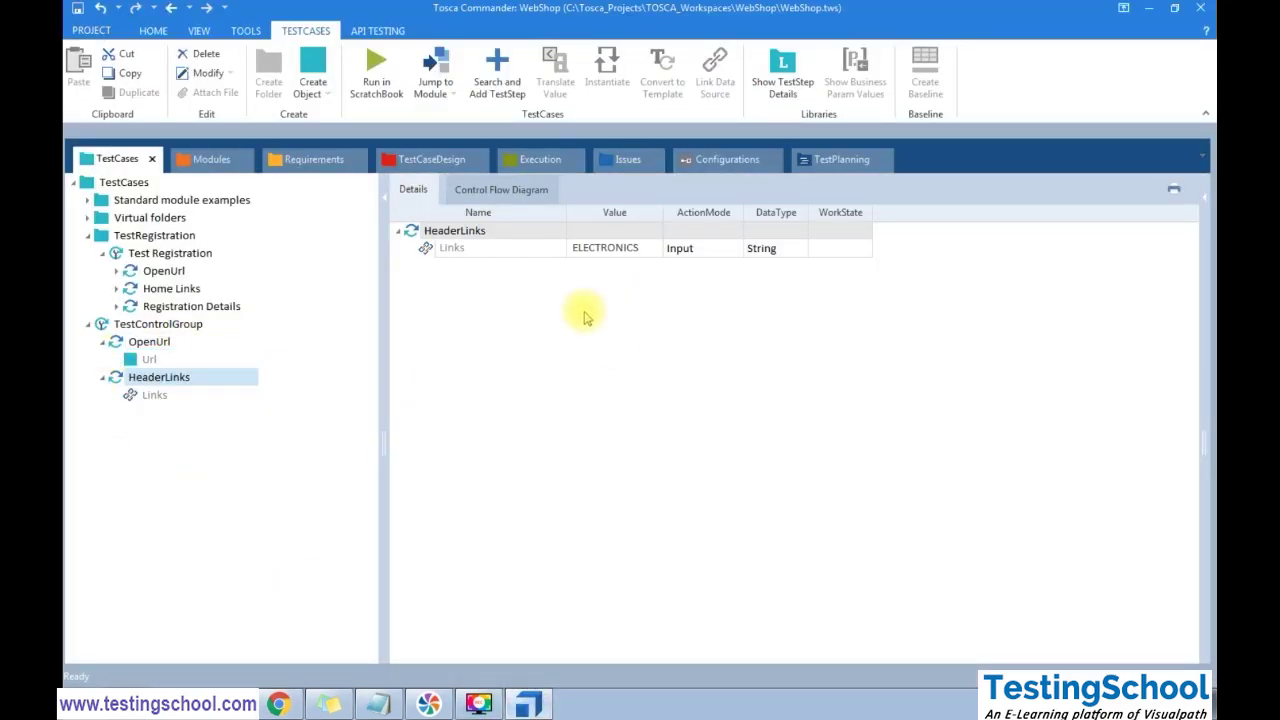
Duplicate the HeaderLinks test step within TestControlGroup by copy and paste, and place the copy before the original
{"action": "left_click", "coordinate": [153, 380]}
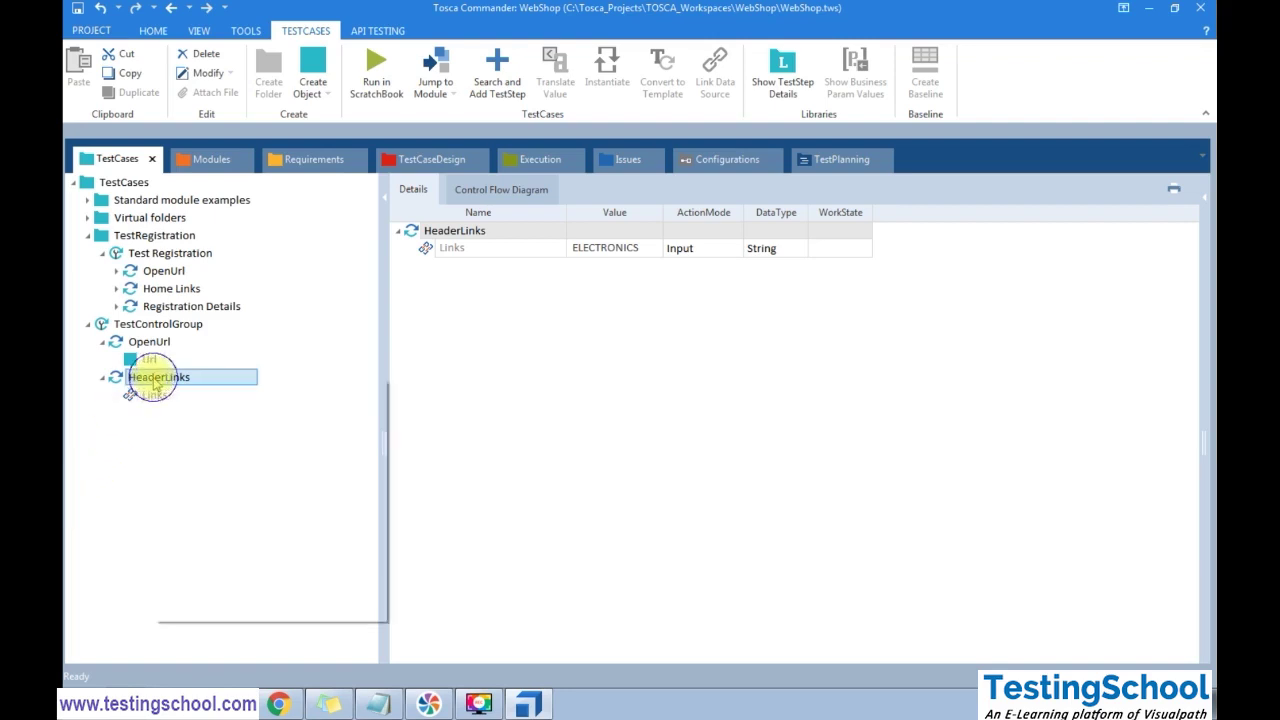
{"action": "right_click", "coordinate": [153, 380]}
{"action": "left_click", "coordinate": [215, 506]}
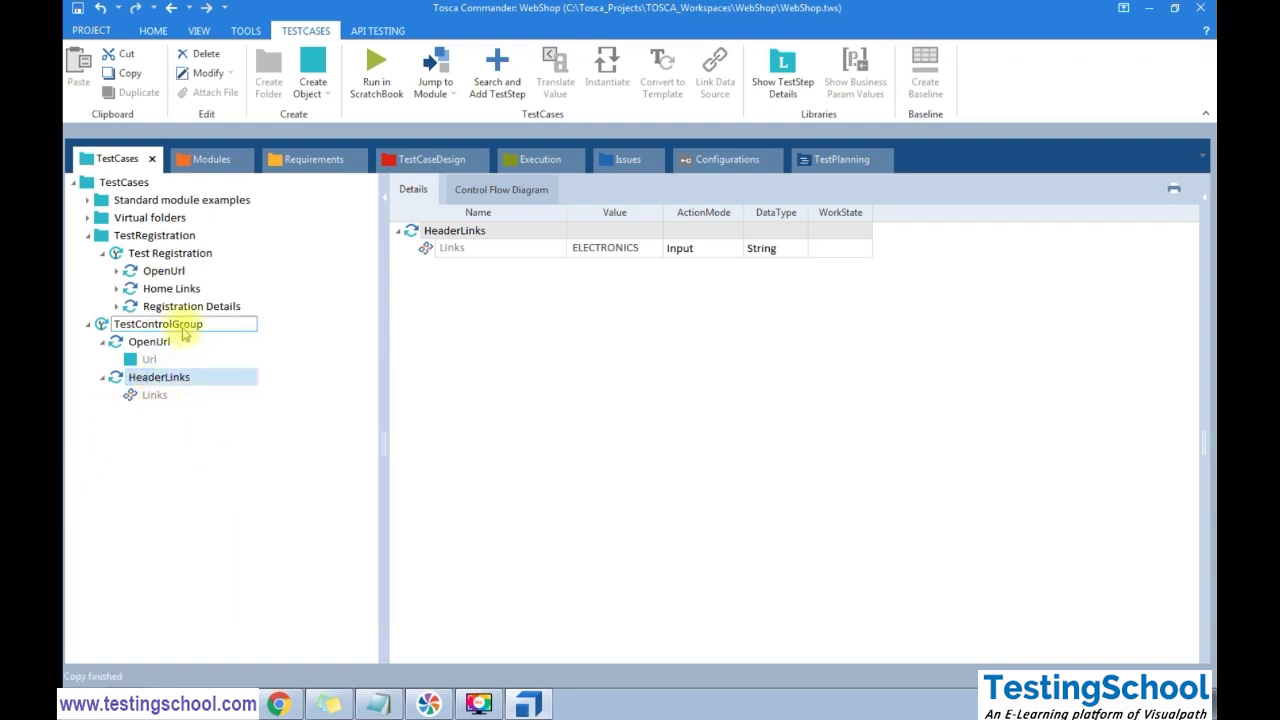
{"action": "right_click", "coordinate": [184, 328]}
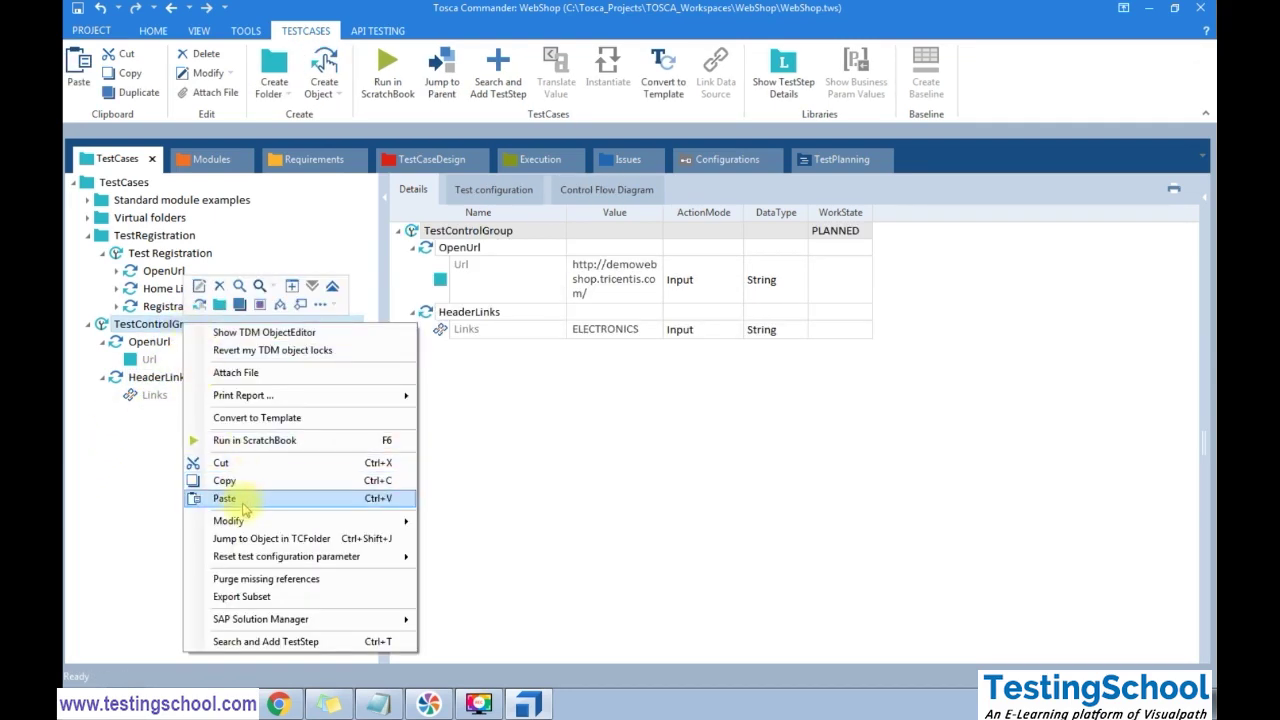
{"action": "left_click", "coordinate": [242, 498]}
{"action": "left_click_drag", "start_coordinate": [150, 412], "coordinate": [166, 383]}
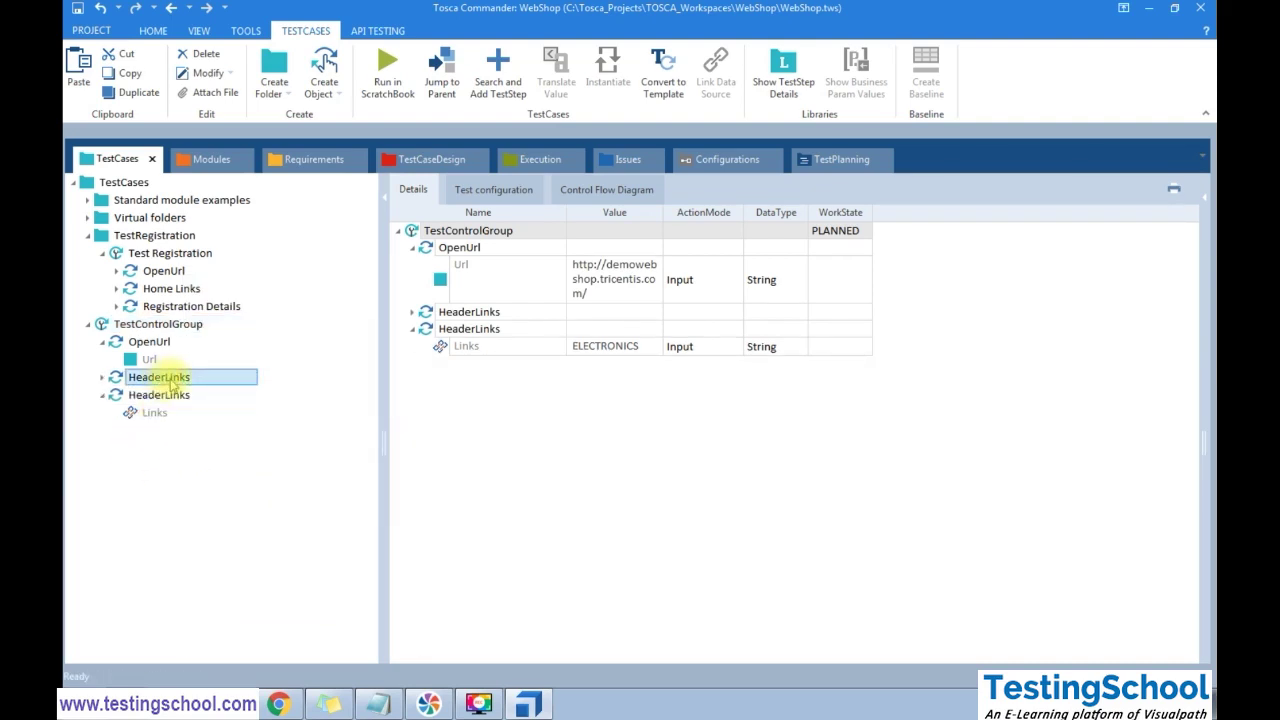
Rename the first HeaderLinks test step in TestControlGroup as VerifyLinks
{"action": "left_click", "coordinate": [172, 382]}
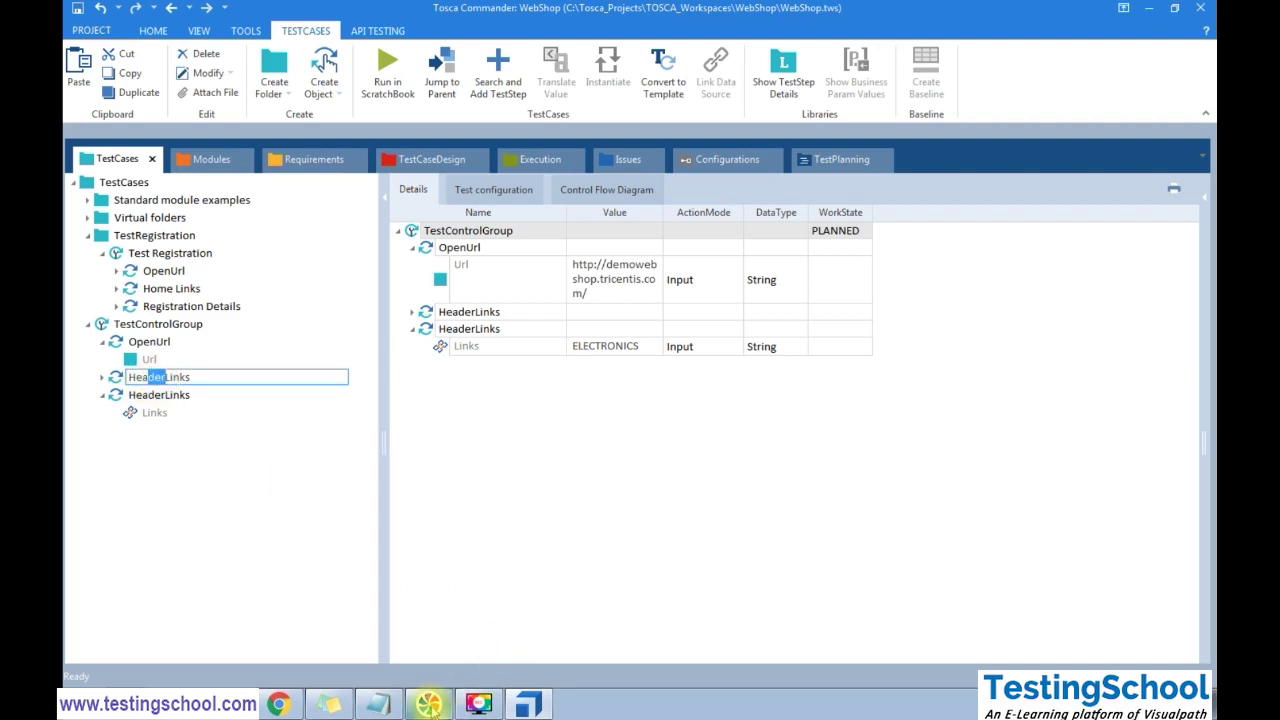
{"action": "left_click", "coordinate": [428, 704]}
{"action": "left_click", "coordinate": [428, 704]}
{"action": "left_click", "coordinate": [478, 704]}
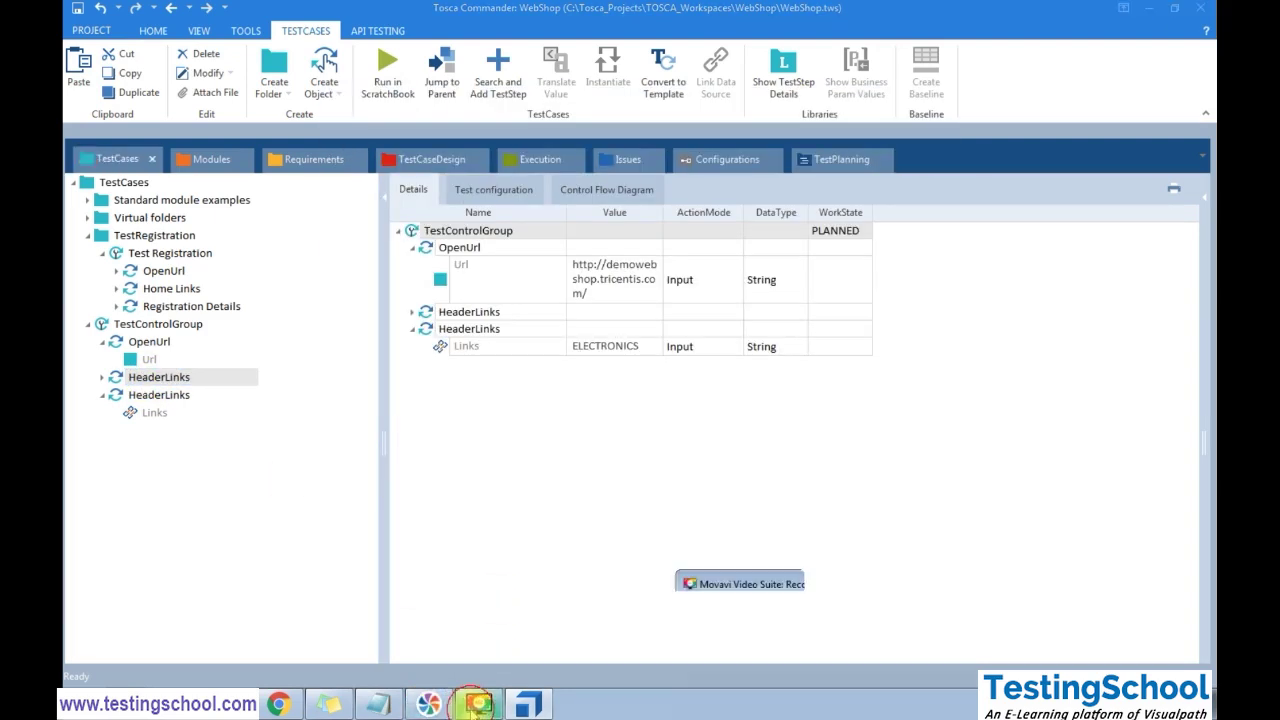
{"action": "left_click", "coordinate": [478, 704]}
{"action": "double_click", "coordinate": [140, 377]}
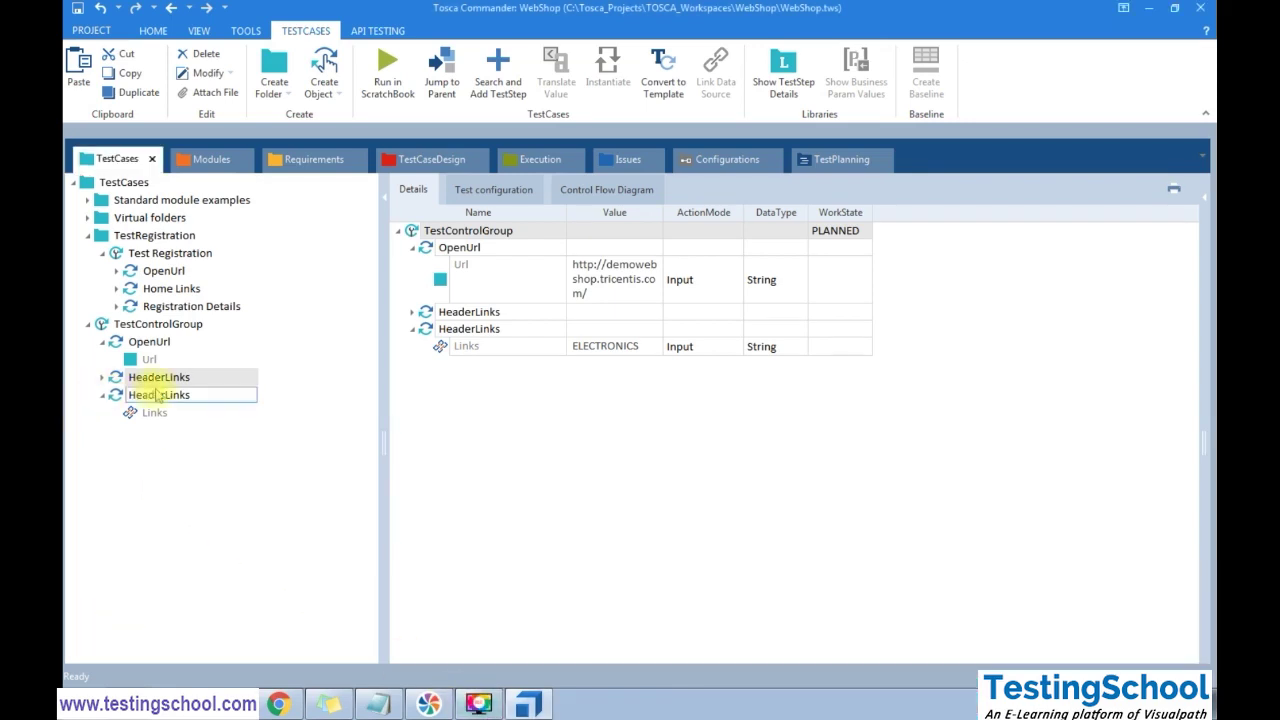
{"action": "left_click", "coordinate": [157, 379]}
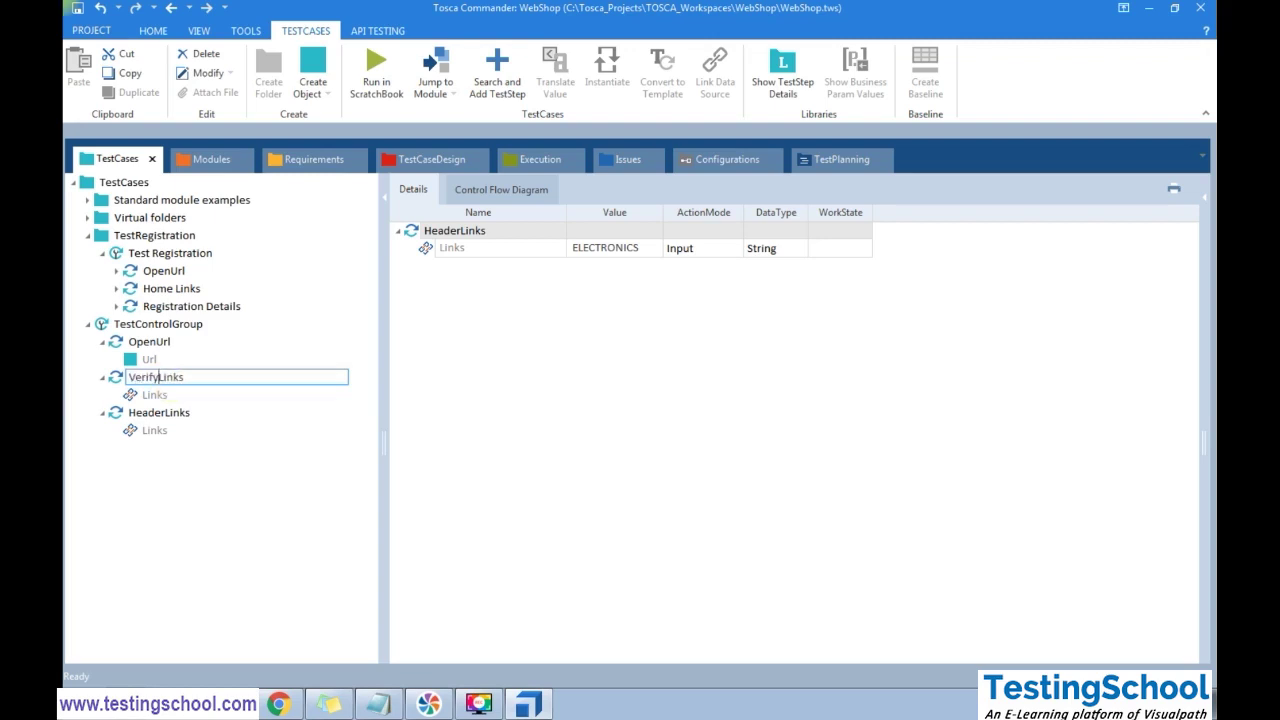
{"action": "key", "text": "Return"}
Set the ActionMode of the Links value in the VerifyLinks test step to Verify
{"action": "left_click", "coordinate": [154, 395]}
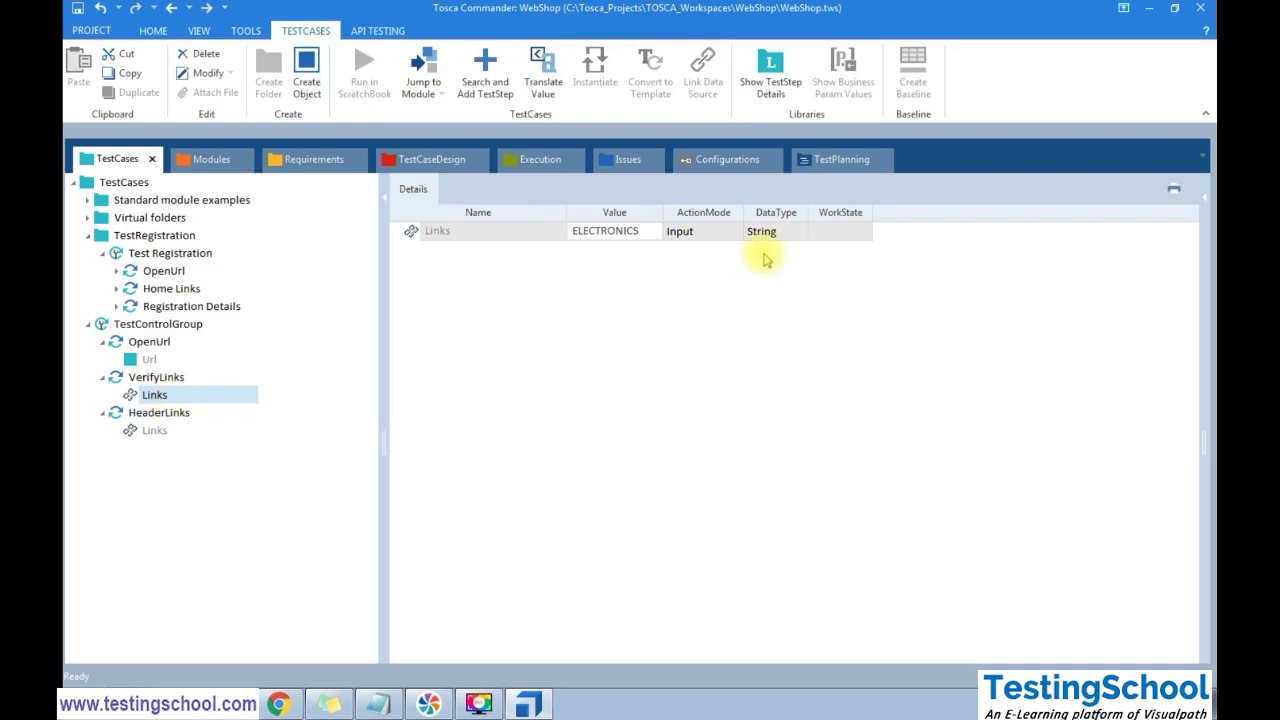
{"action": "left_click", "coordinate": [736, 232]}
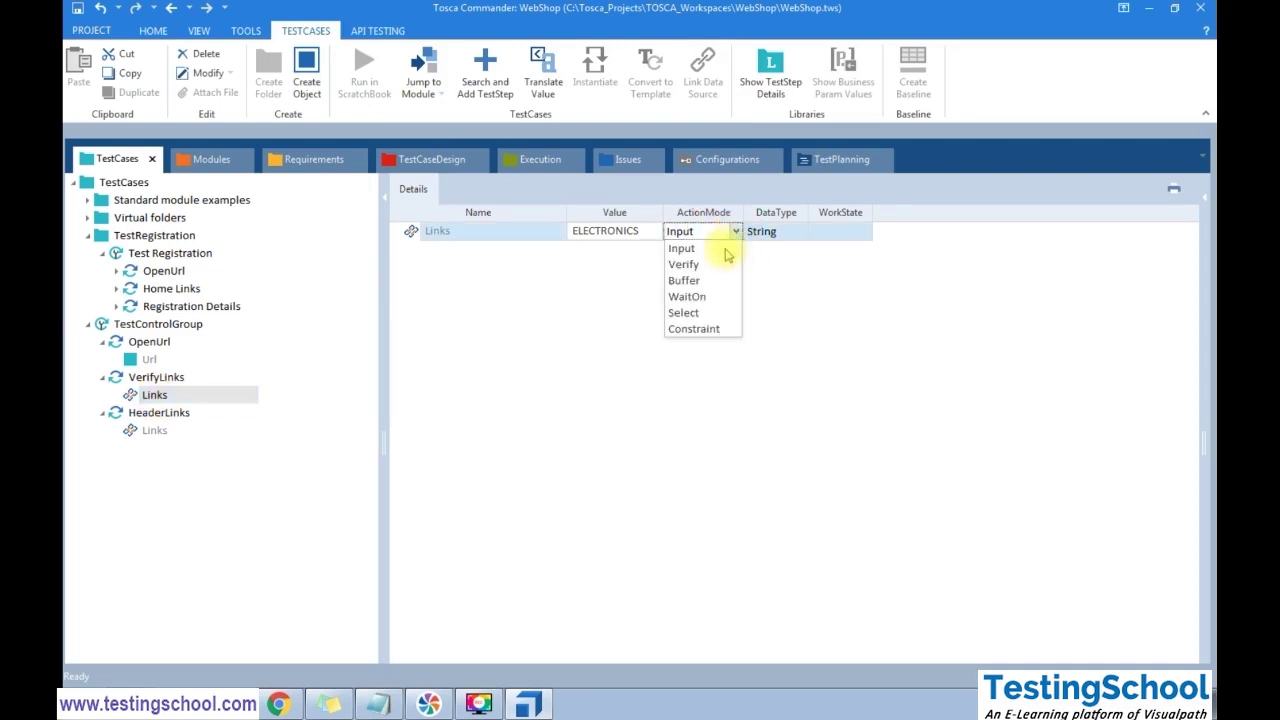
{"action": "left_click", "coordinate": [716, 264]}
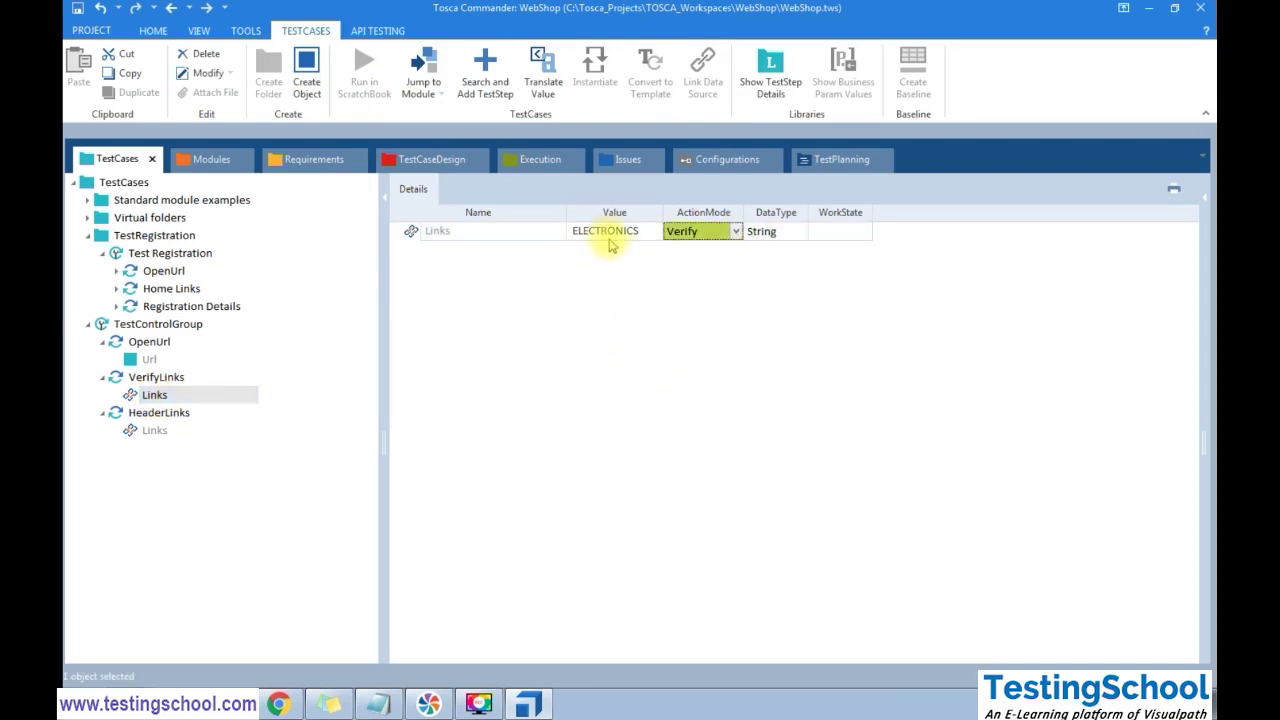
Review the HeaderLinks step, the TestControlGroup test configuration, and the details of all its test steps
{"action": "left_click", "coordinate": [172, 414]}
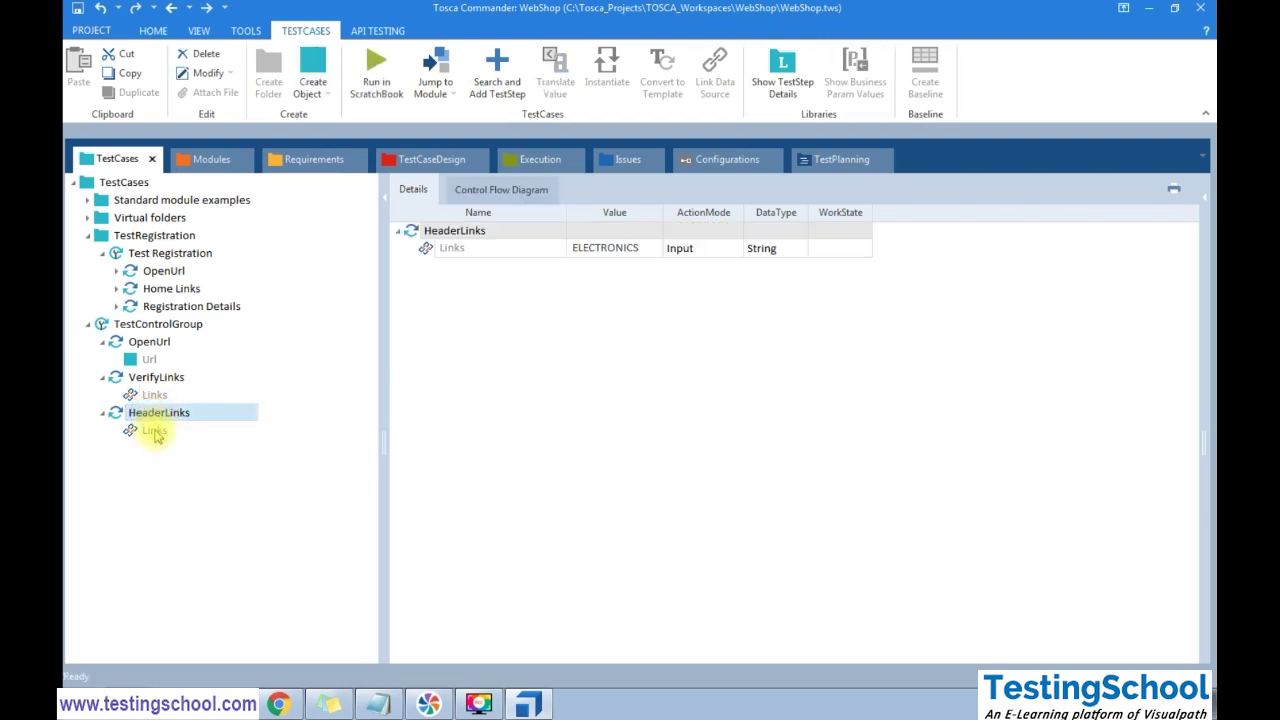
{"action": "left_click", "coordinate": [140, 325]}
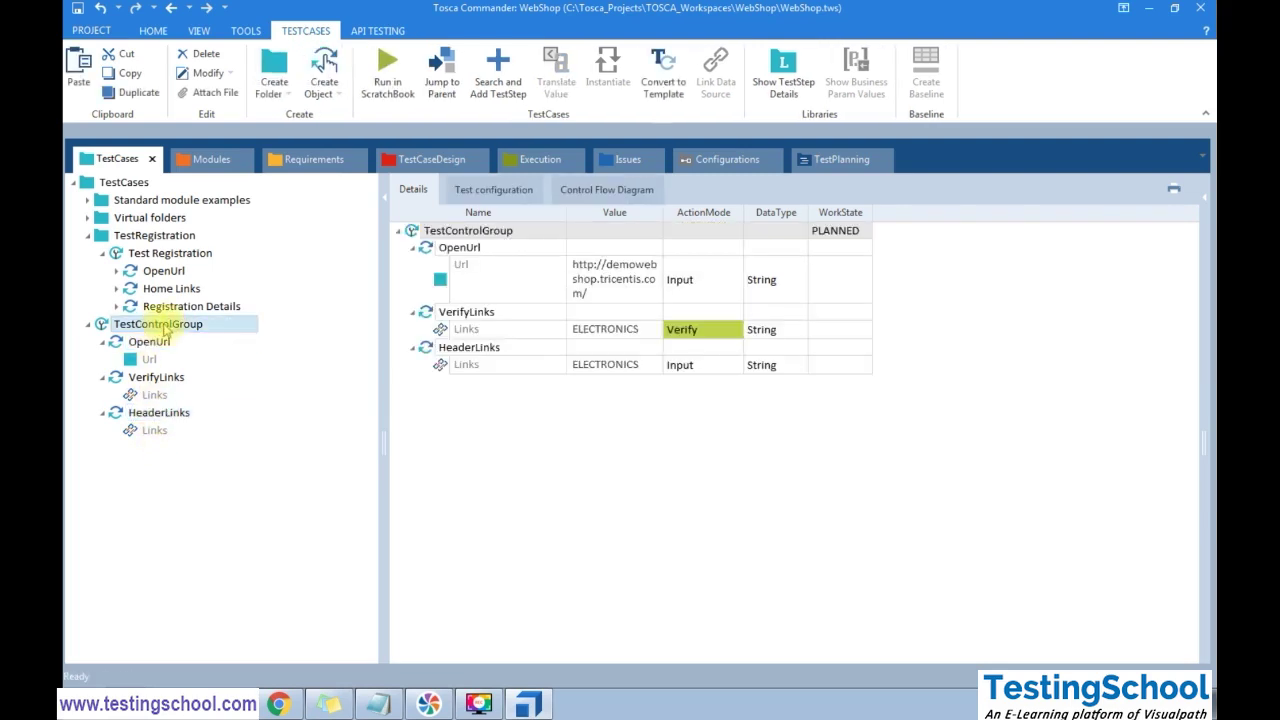
{"action": "left_click", "coordinate": [500, 190]}
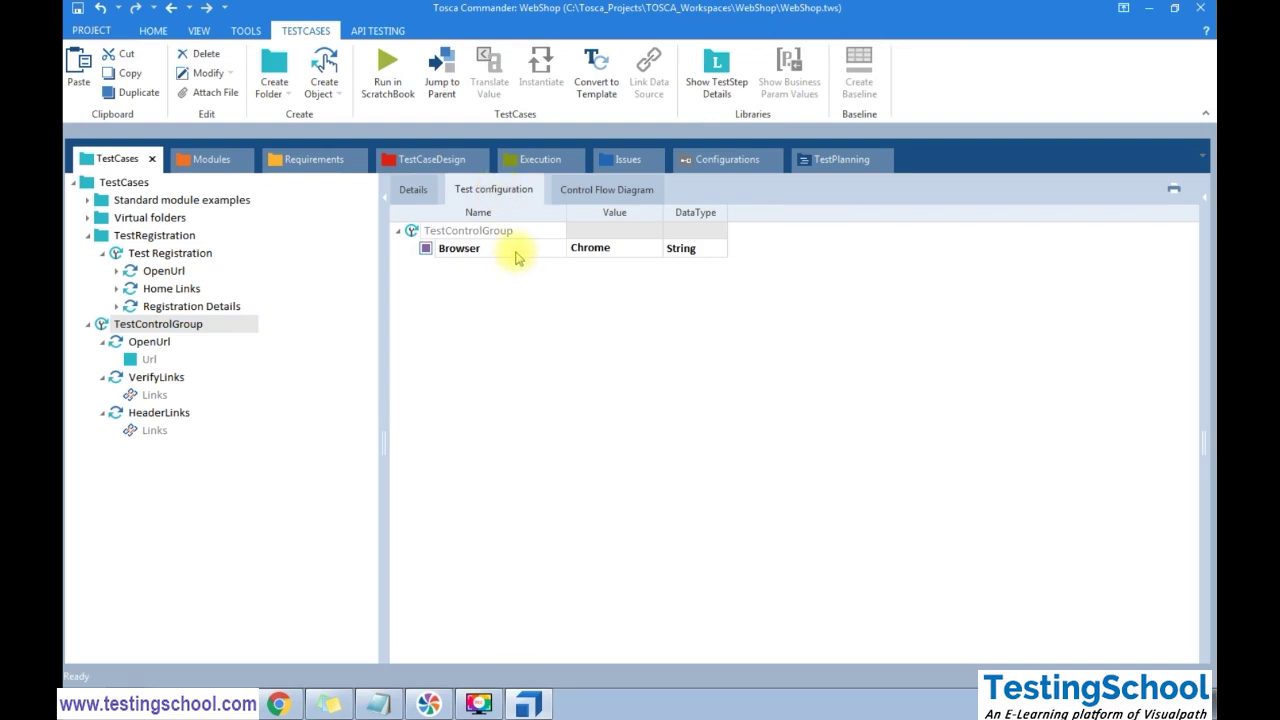
{"action": "left_click", "coordinate": [411, 190]}
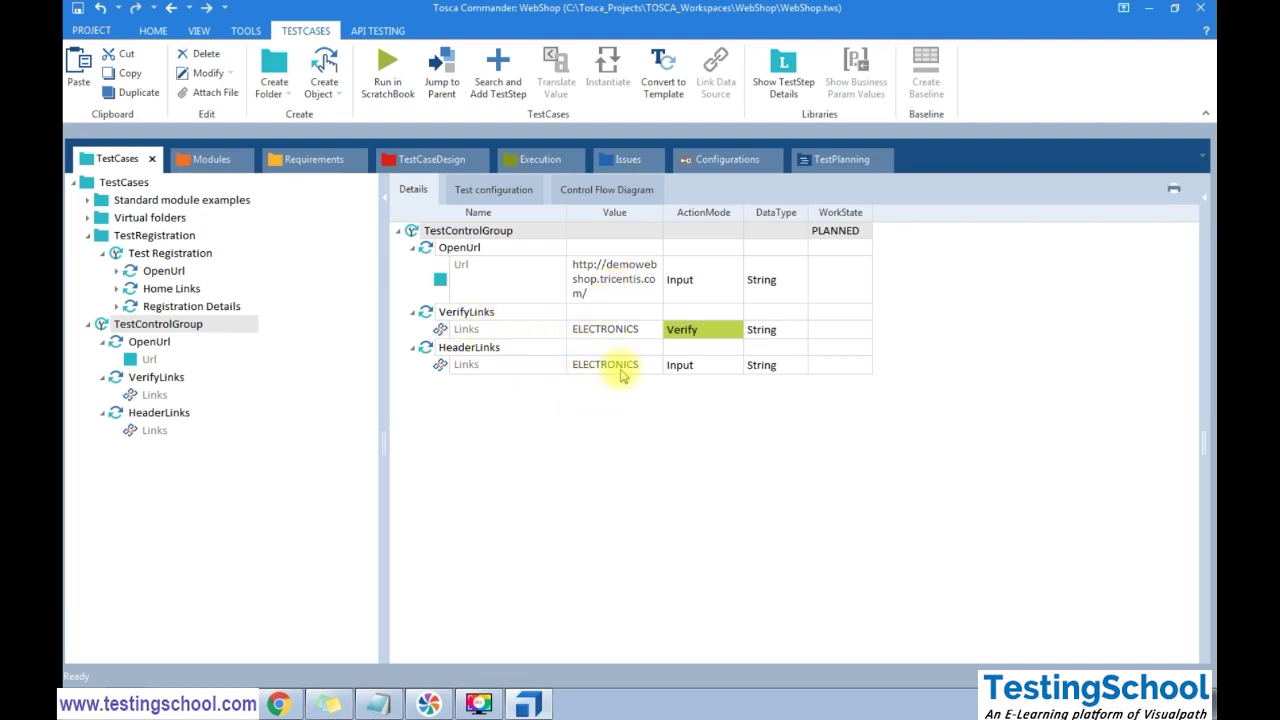
Switch to Chrome and close the Demo Web Shop and Control groups tabs
{"action": "right_click", "coordinate": [168, 326]}
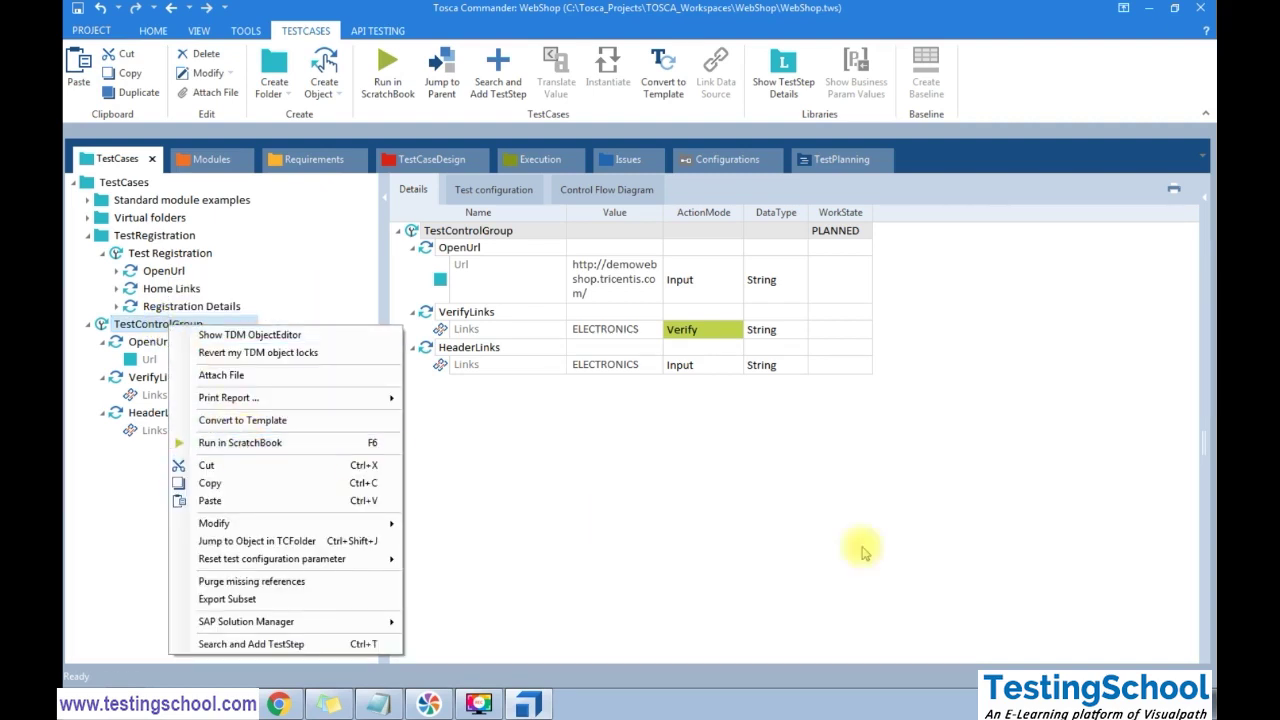
{"action": "key", "text": "Escape"}
{"action": "left_click", "coordinate": [278, 704]}
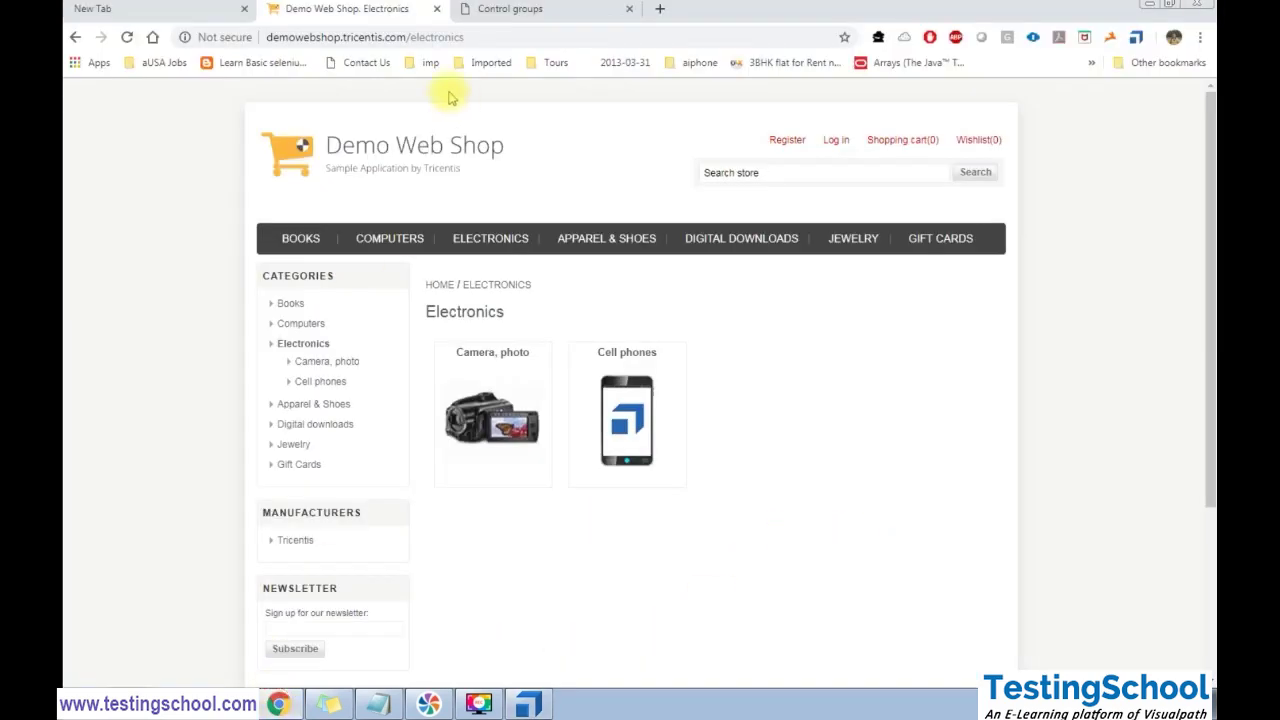
{"action": "left_click", "coordinate": [437, 9]}
{"action": "left_click", "coordinate": [436, 8]}
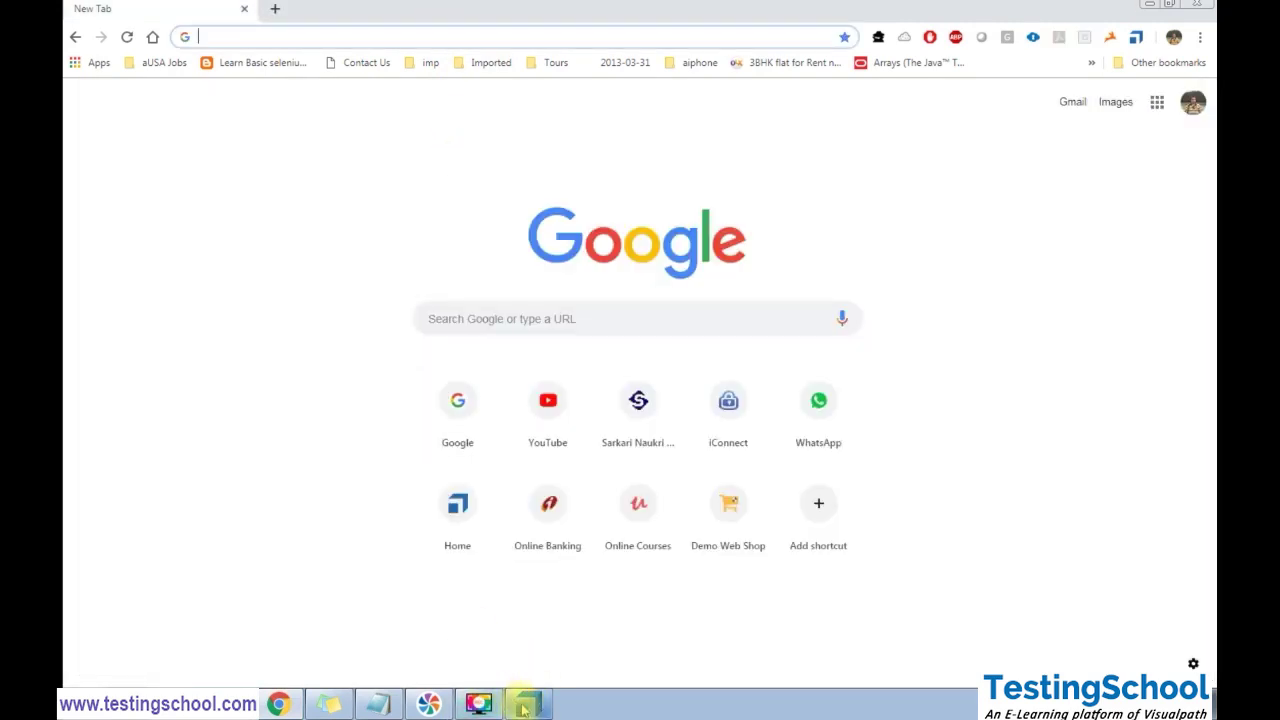
Run TestControlGroup in ScratchBook from Tosca Commander, maximize the ScratchBook window, and expand the VerifyLinks and HeaderLinks results
{"action": "left_click", "coordinate": [528, 704]}
{"action": "right_click", "coordinate": [161, 332]}
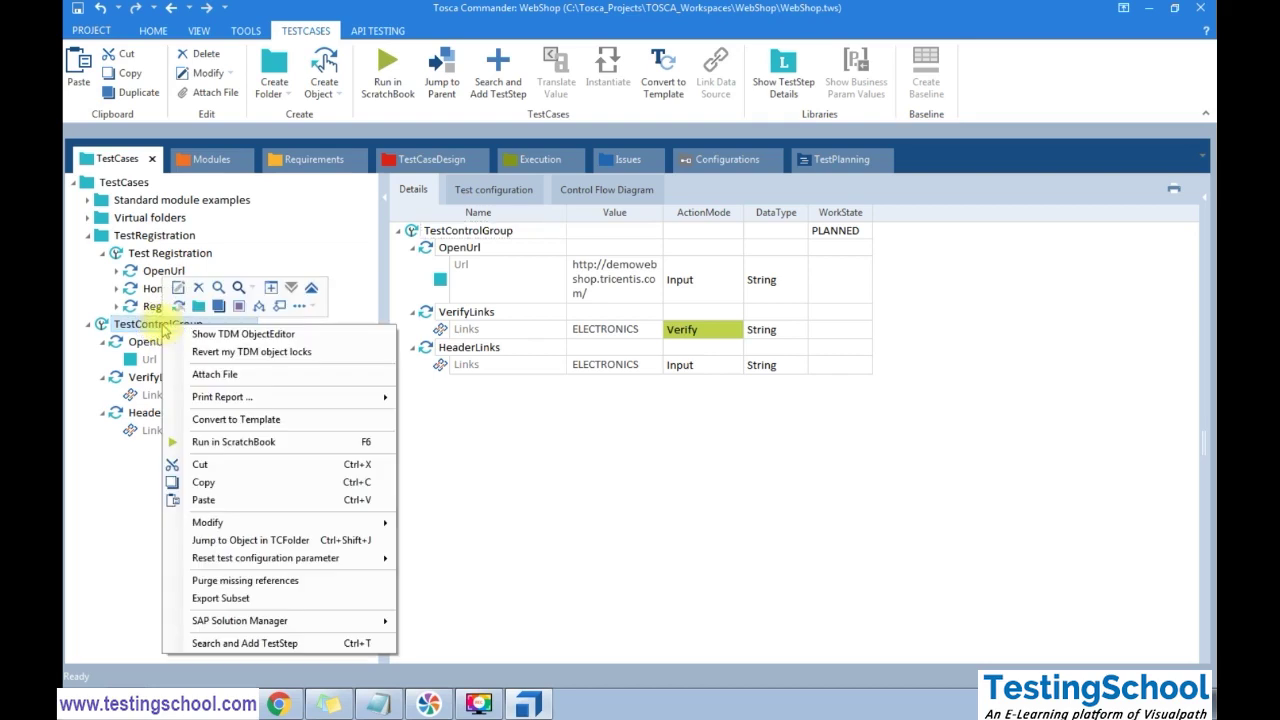
{"action": "left_click", "coordinate": [266, 446]}
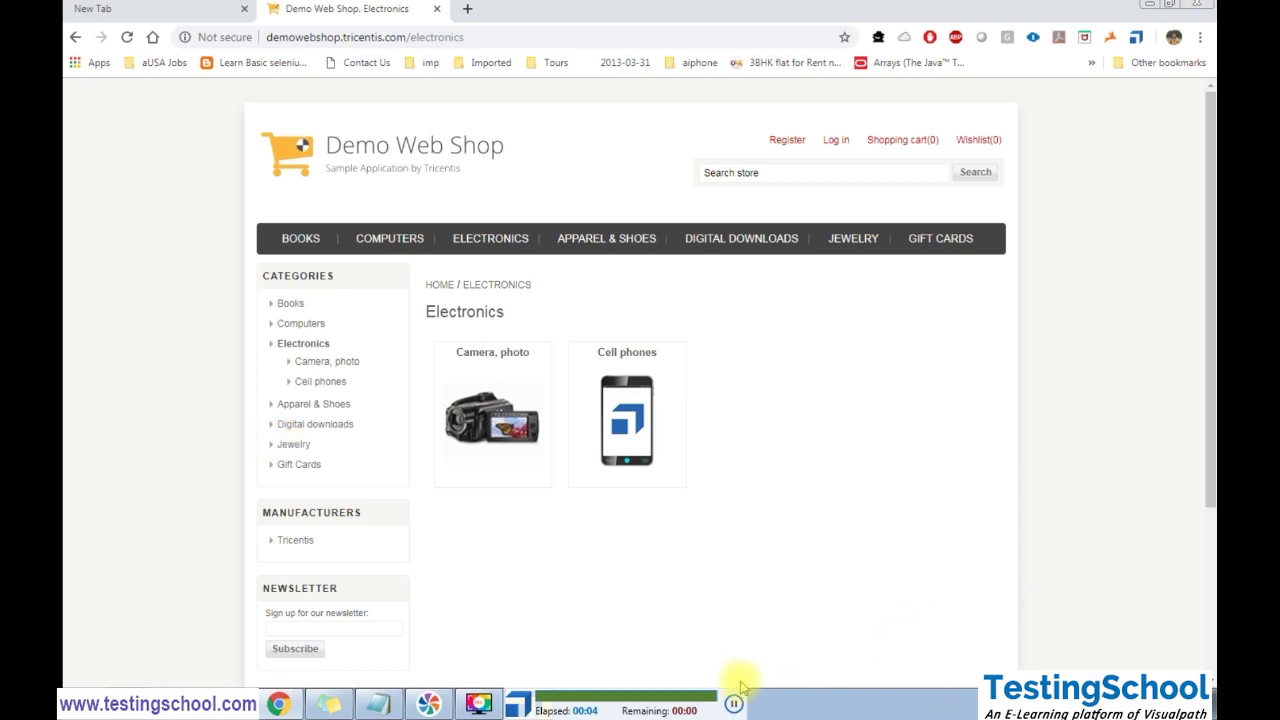
{"action": "left_click", "coordinate": [530, 704]}
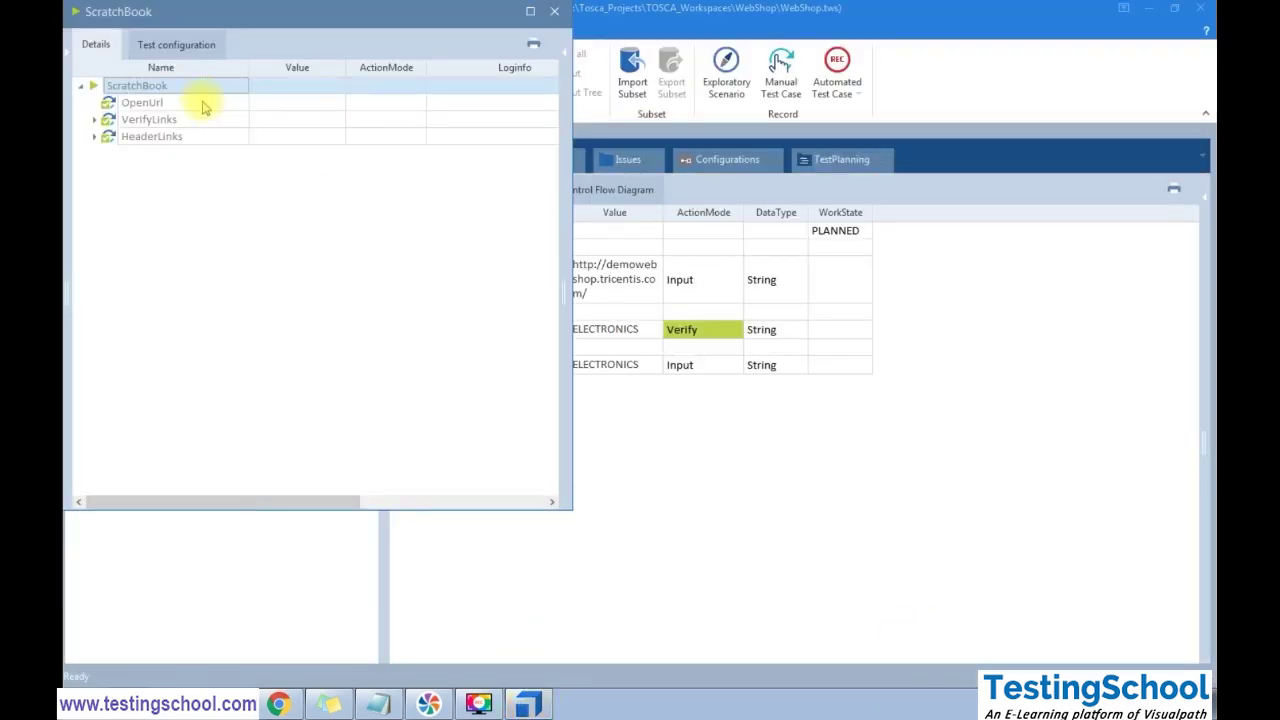
{"action": "left_click", "coordinate": [94, 119]}
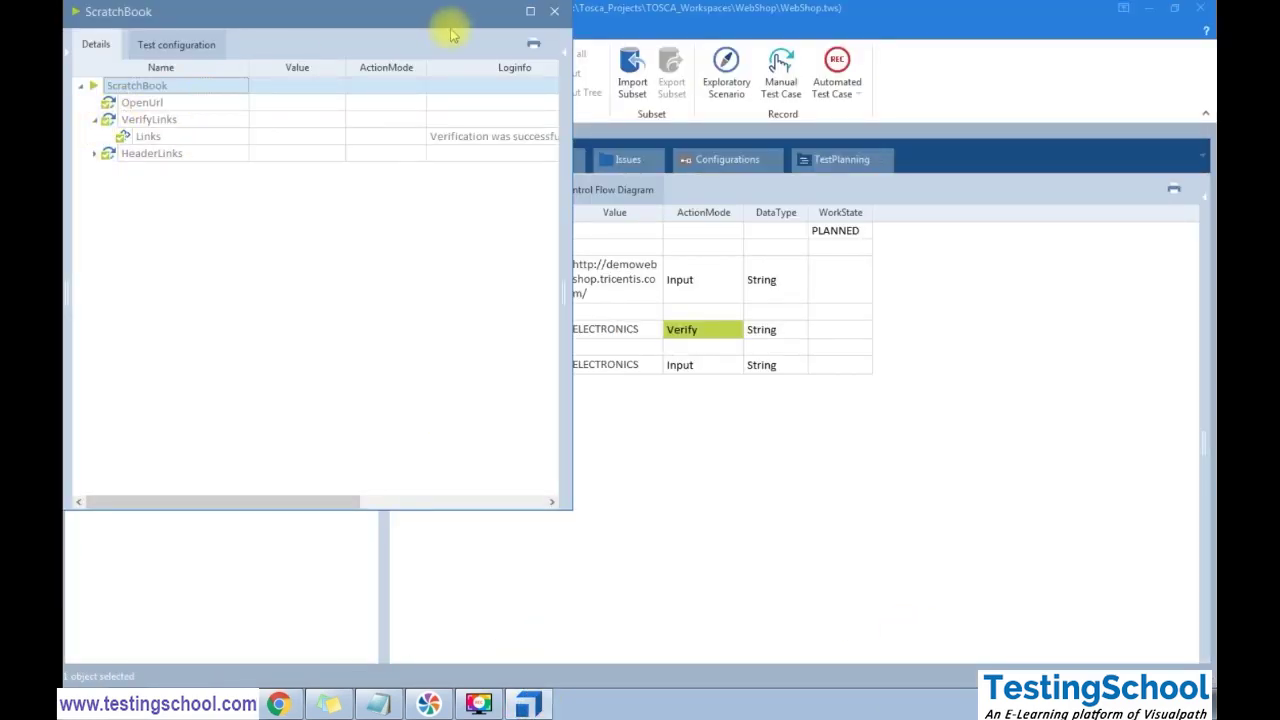
{"action": "left_click", "coordinate": [530, 11]}
{"action": "left_click", "coordinate": [94, 153]}
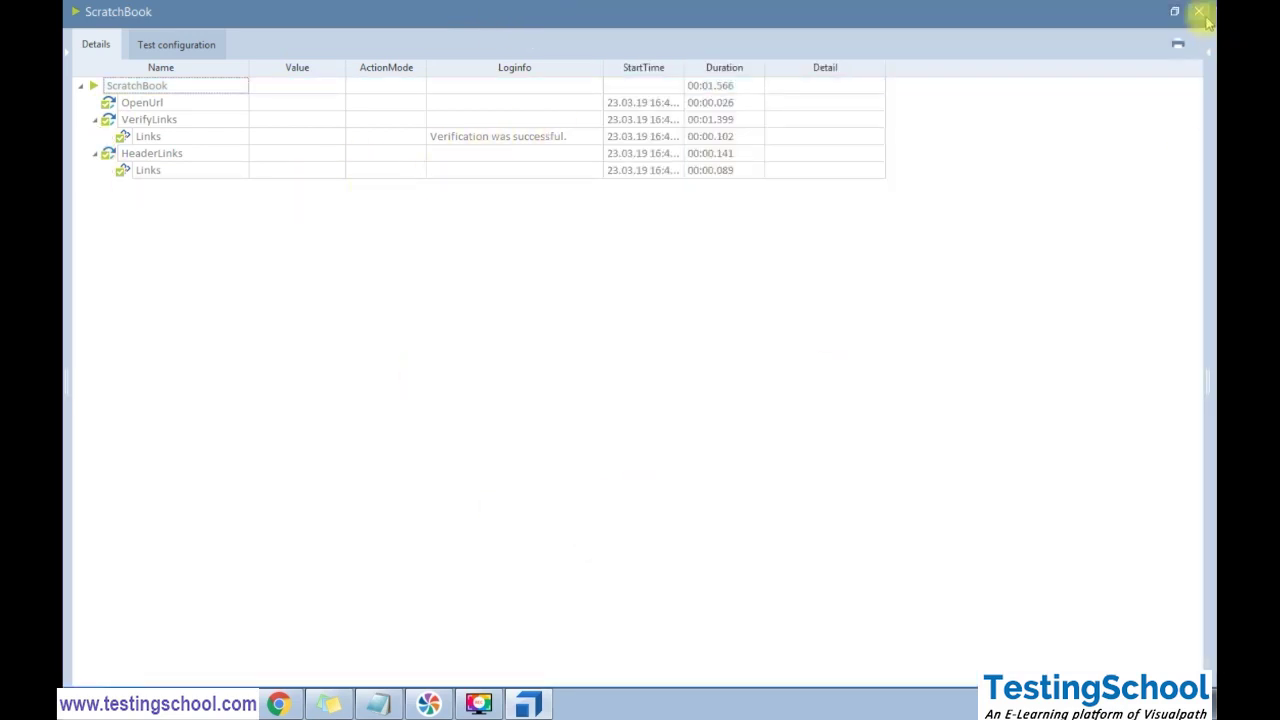
Read through the Control Group notes in Notepad and return to Tosca Commander
{"action": "left_click", "coordinate": [380, 705]}
{"action": "scroll", "coordinate": [540, 437], "scroll_direction": "down", "scroll_amount": 2}
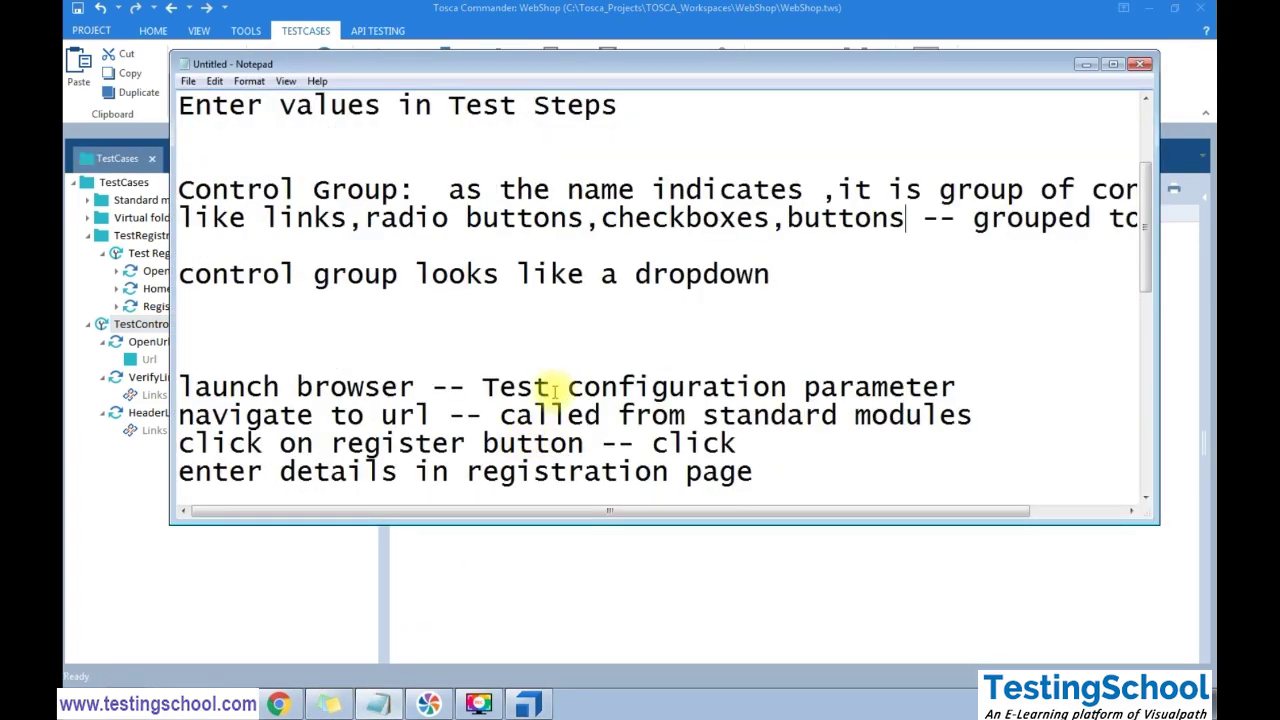
{"action": "scroll", "coordinate": [553, 390], "scroll_direction": "up", "scroll_amount": 2}
{"action": "scroll", "coordinate": [553, 385], "scroll_direction": "down", "scroll_amount": 1}
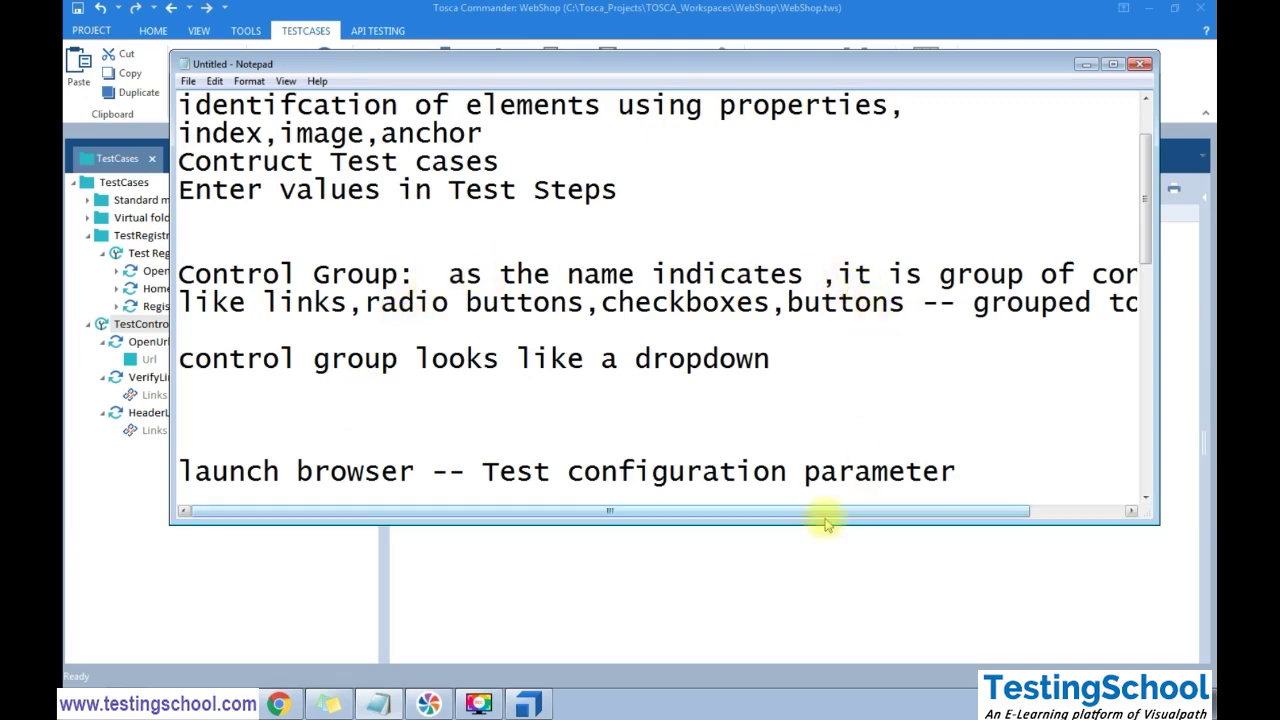
{"action": "mouse_move", "coordinate": [826, 518]}
{"action": "left_mouse_down"}
{"action": "mouse_move", "coordinate": [955, 518]}
{"action": "mouse_move", "coordinate": [846, 509]}
{"action": "left_mouse_up"}
{"action": "left_click", "coordinate": [255, 605]}
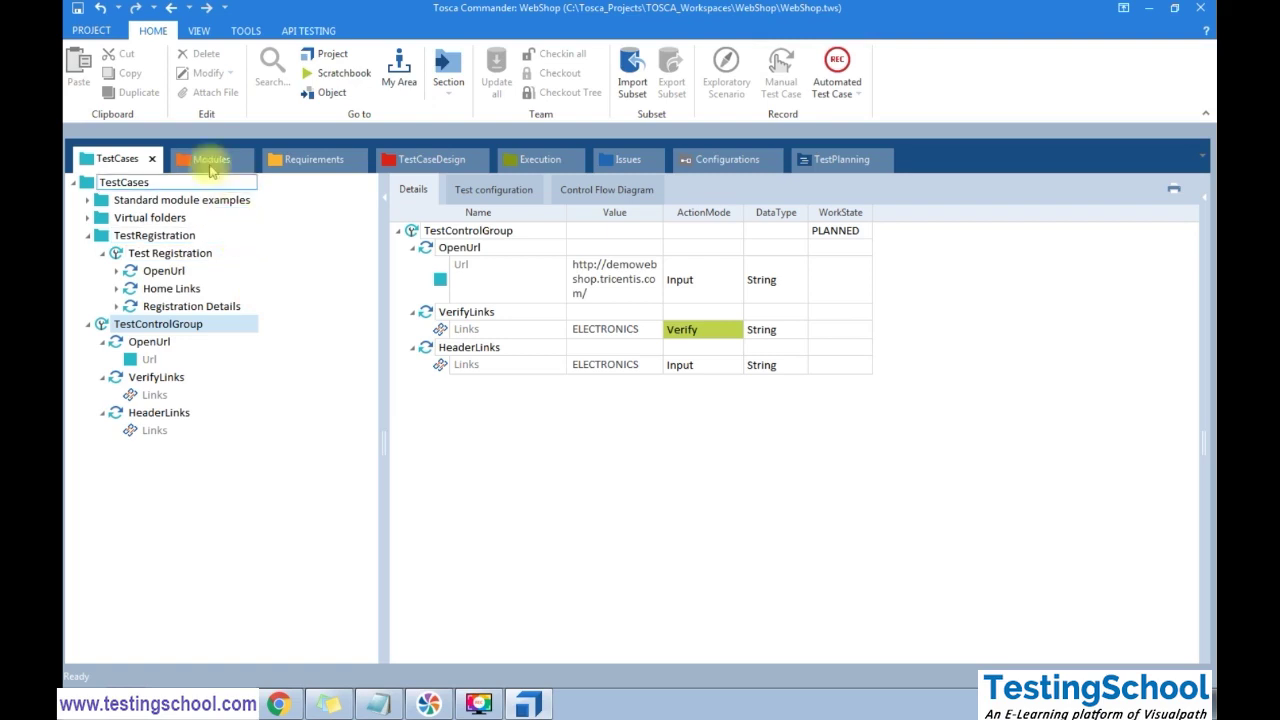
Show the HeaderLinks module and expand its Links control group to review the grouped links
{"action": "left_click", "coordinate": [211, 160]}
{"action": "left_click", "coordinate": [417, 282]}
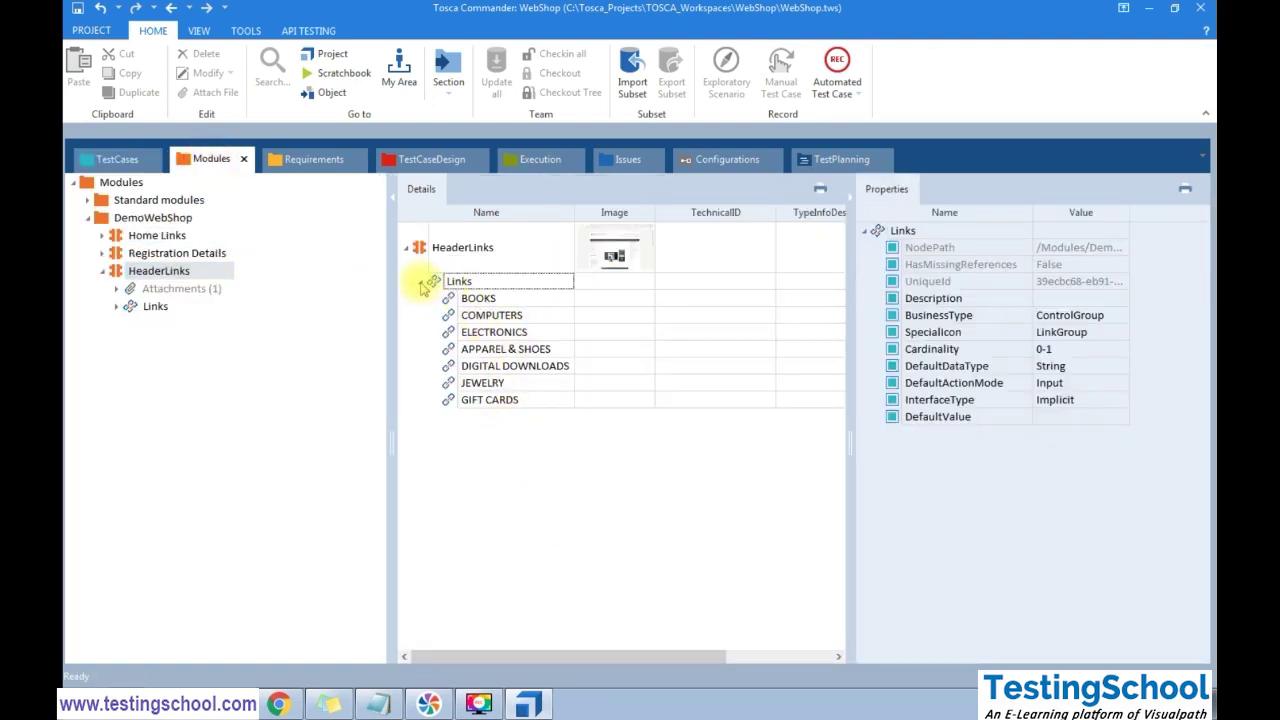
Review the Links rows of VerifyLinks and HeaderLinks in the TestControlGroup test case, and return to the HeaderLinks module
{"action": "left_click", "coordinate": [117, 159]}
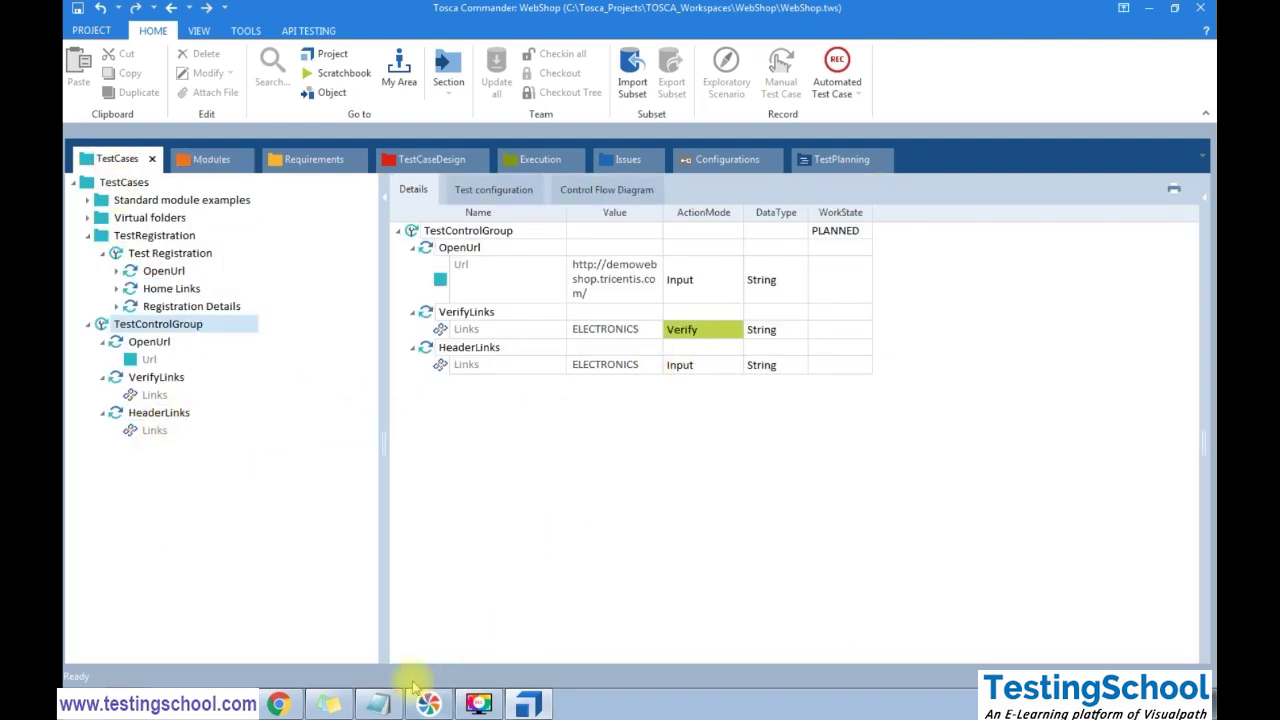
{"action": "mouse_move", "coordinate": [385, 711]}
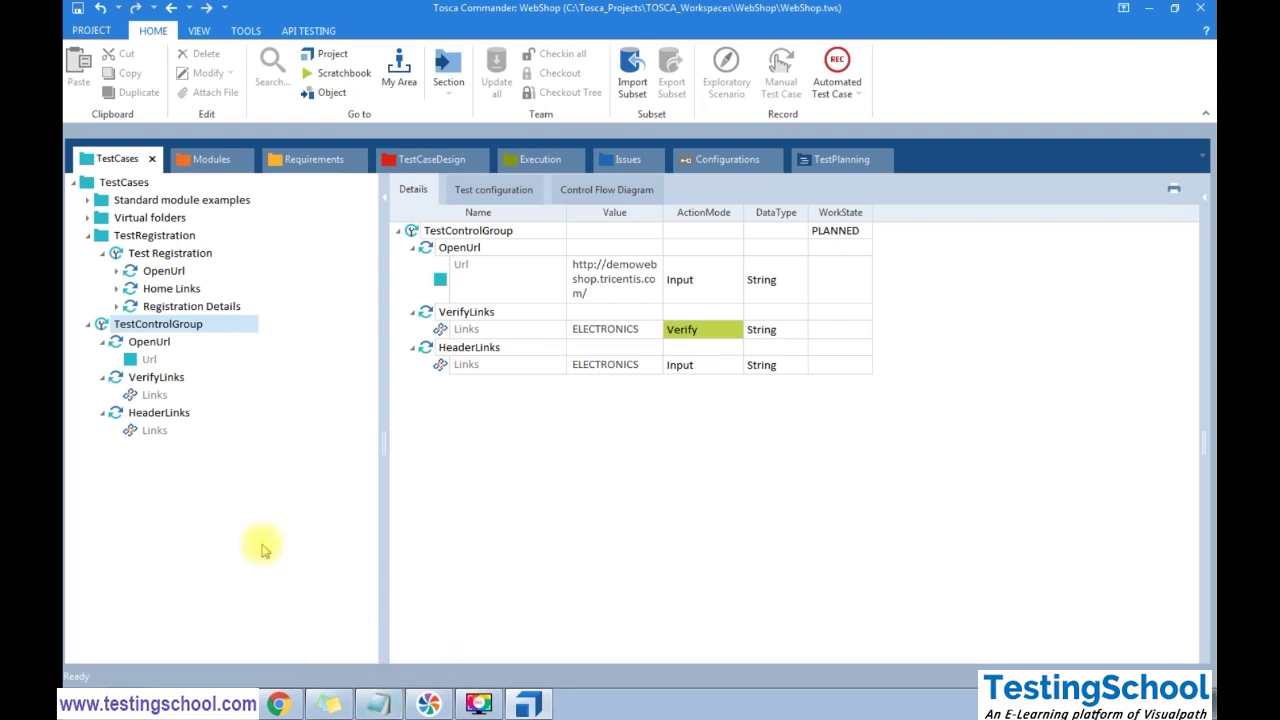
{"action": "left_click", "coordinate": [206, 160]}
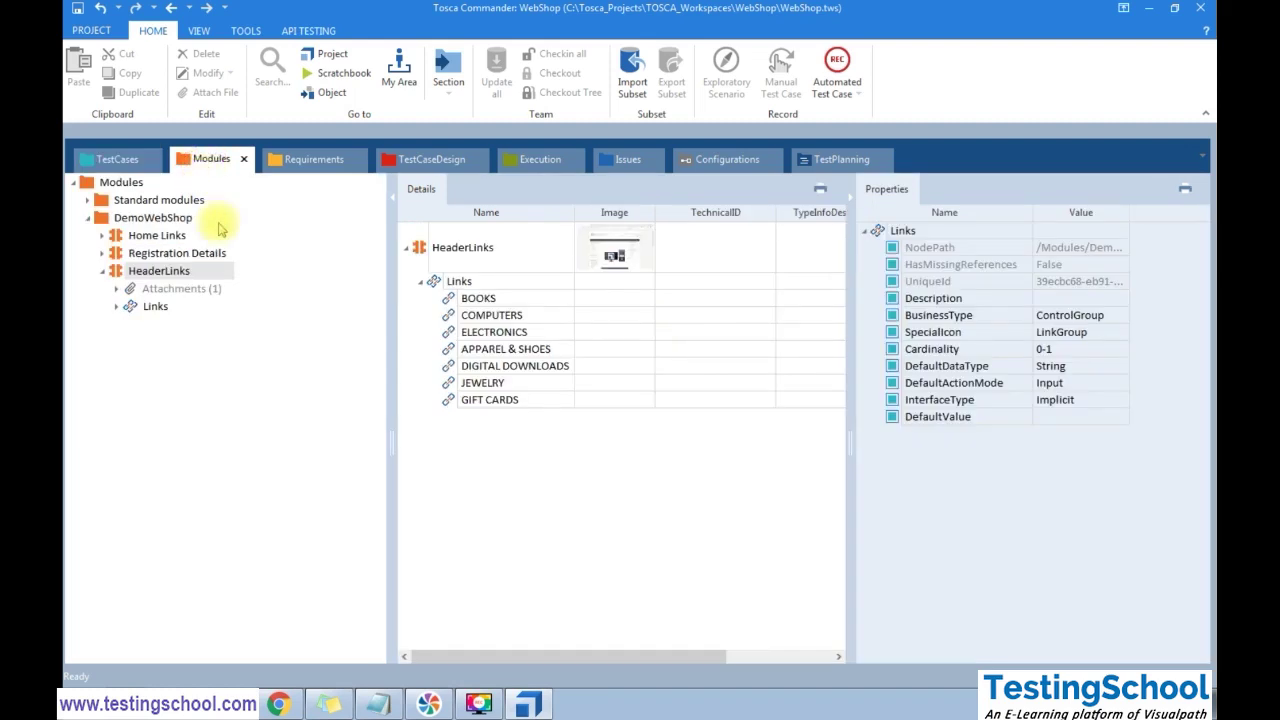
{"action": "left_click", "coordinate": [476, 298]}
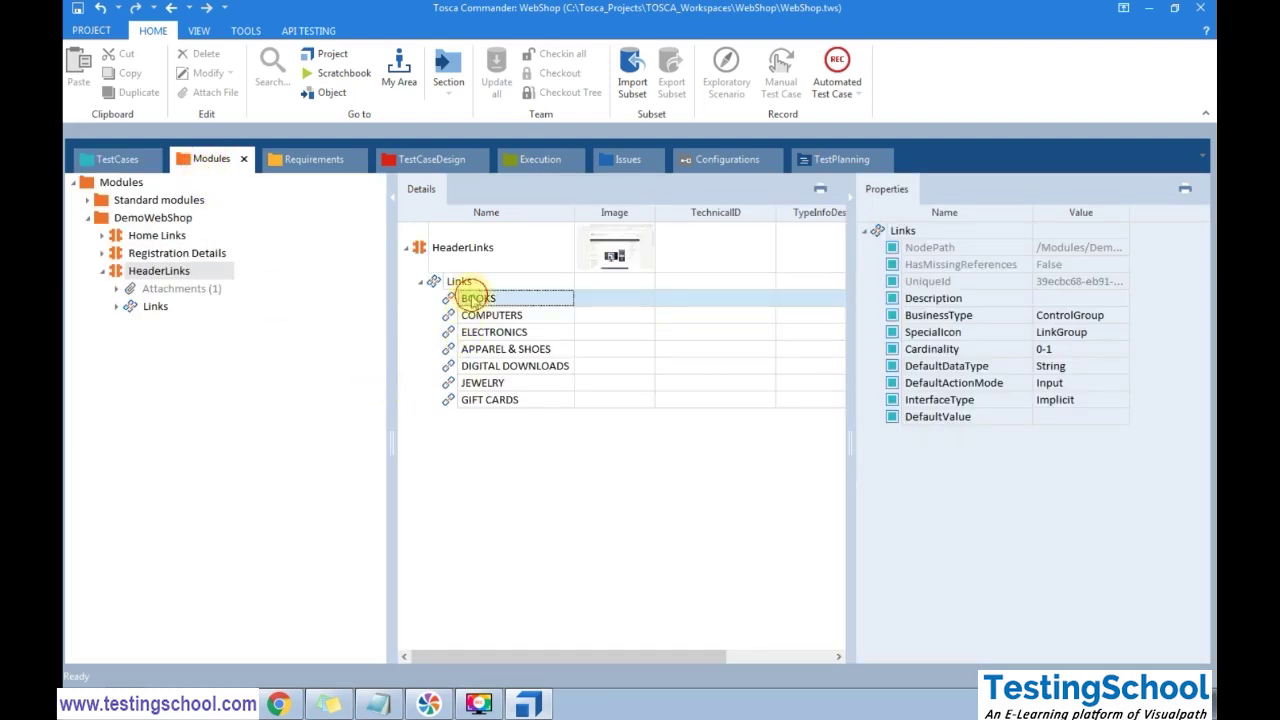
{"action": "left_click", "coordinate": [490, 402], "text": "shift"}
{"action": "right_click", "coordinate": [498, 365]}
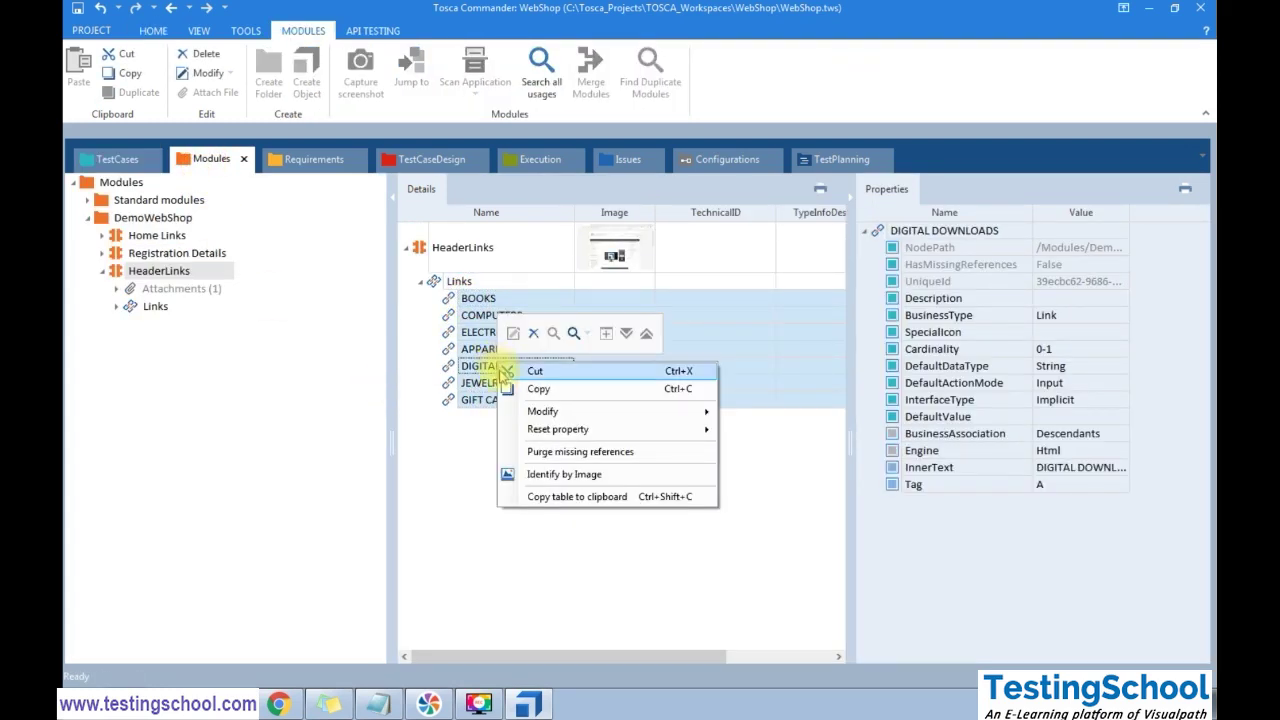
{"action": "key", "text": "Escape"}
{"action": "left_click", "coordinate": [455, 281]}
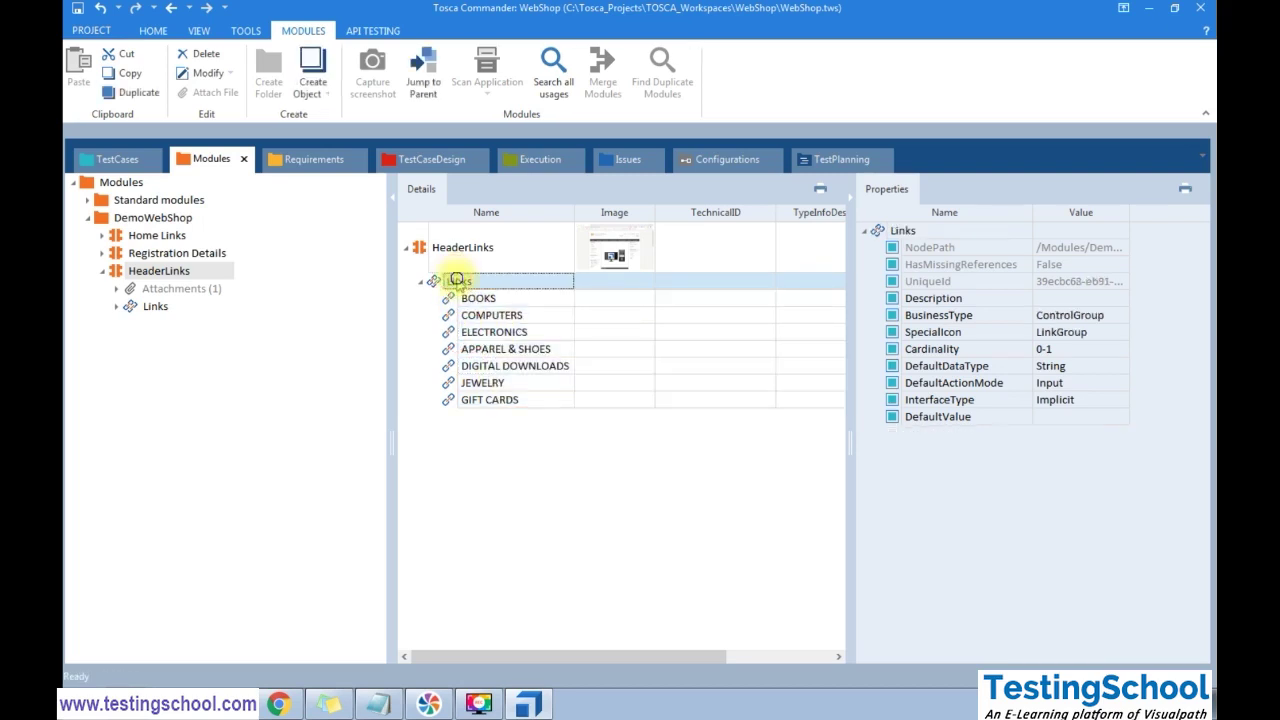
{"action": "right_click", "coordinate": [455, 283]}
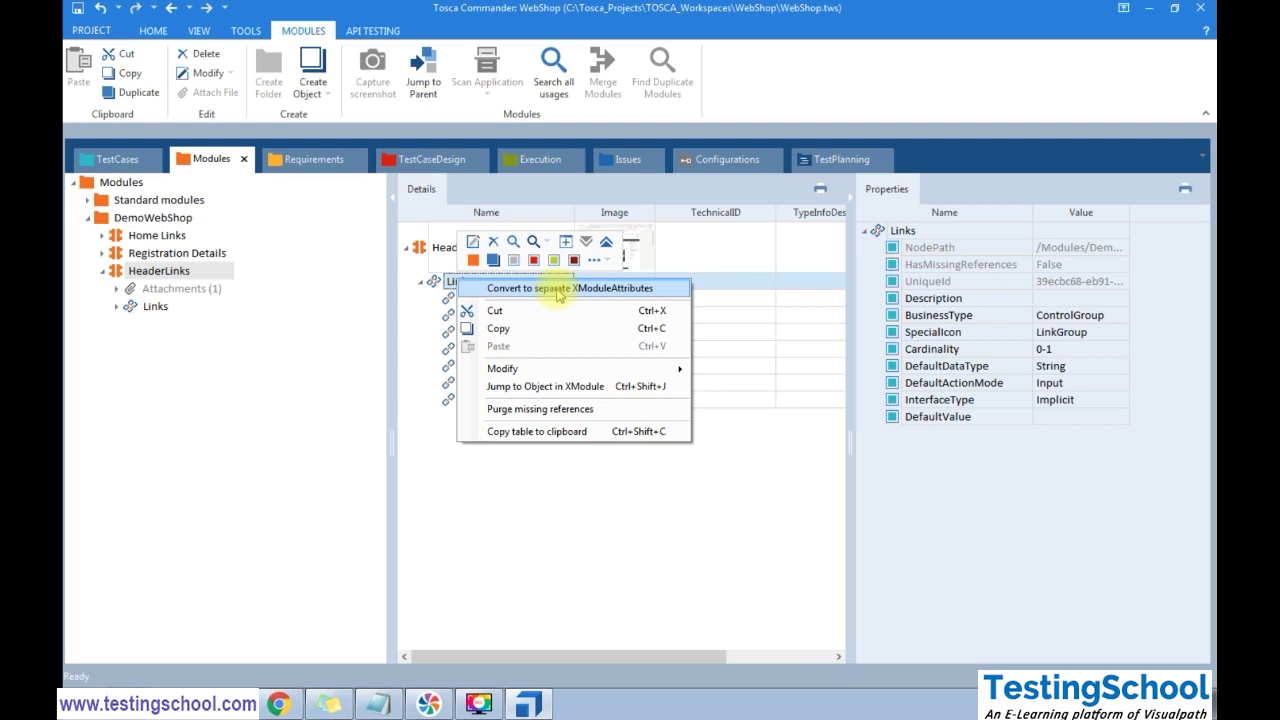
{"action": "left_click", "coordinate": [437, 486]}
{"action": "left_click", "coordinate": [470, 299]}
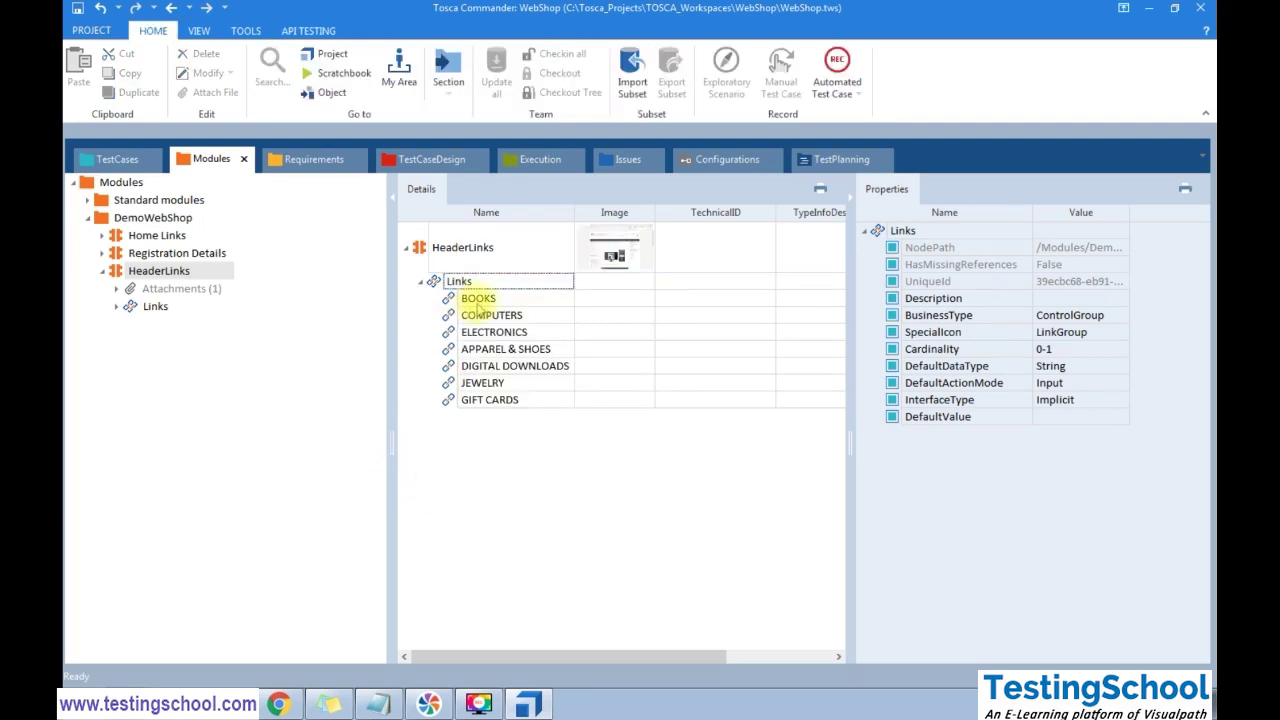
{"action": "left_click", "coordinate": [481, 402], "text": "shift"}
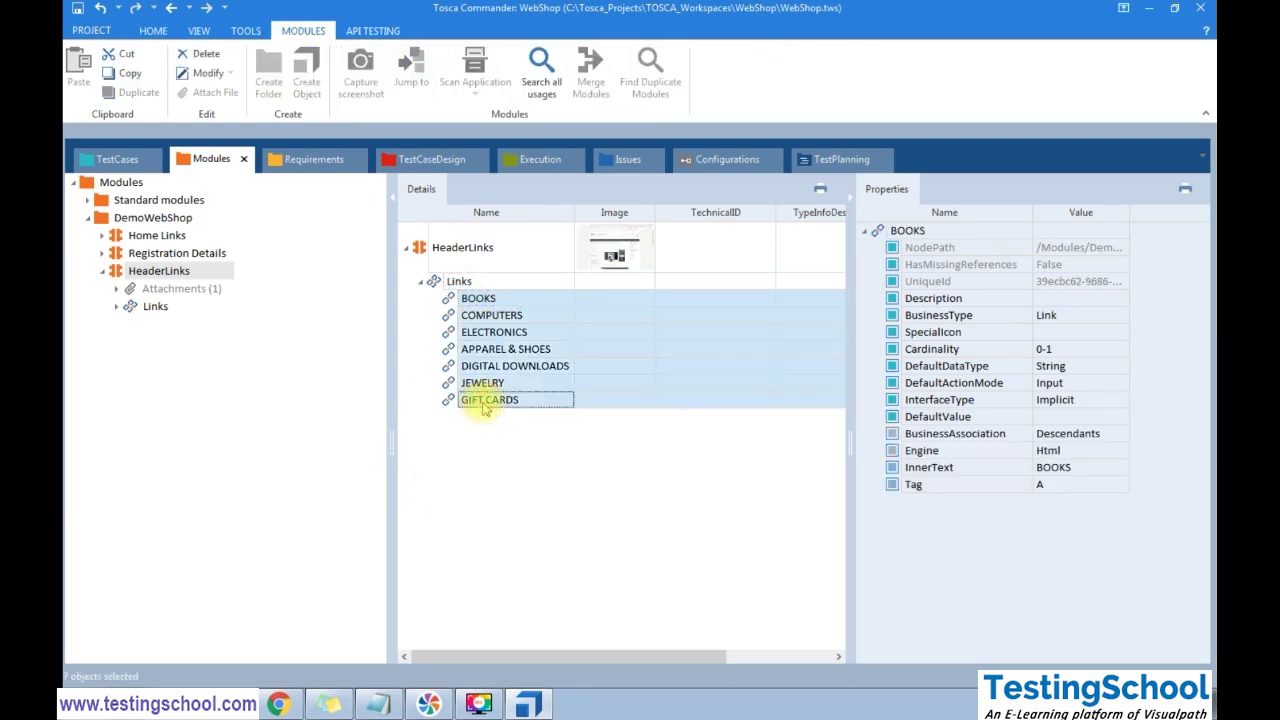
{"action": "right_click", "coordinate": [487, 403]}
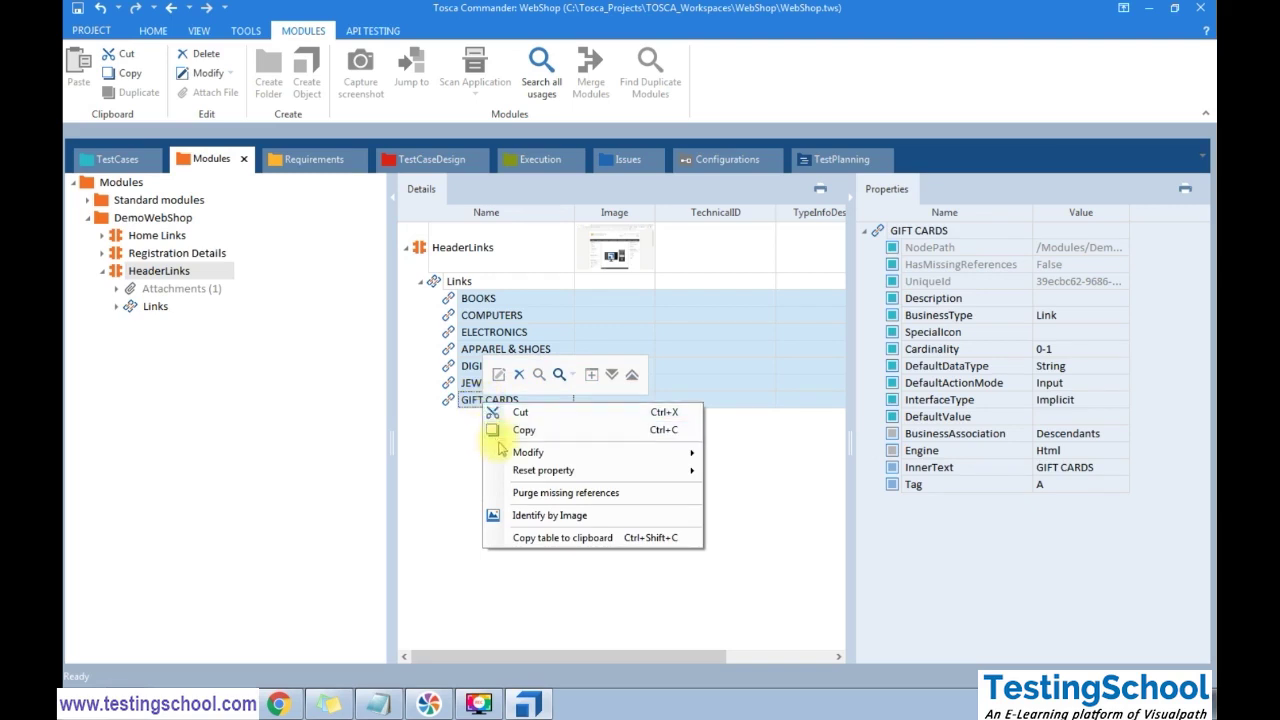
{"action": "mouse_move", "coordinate": [551, 462]}
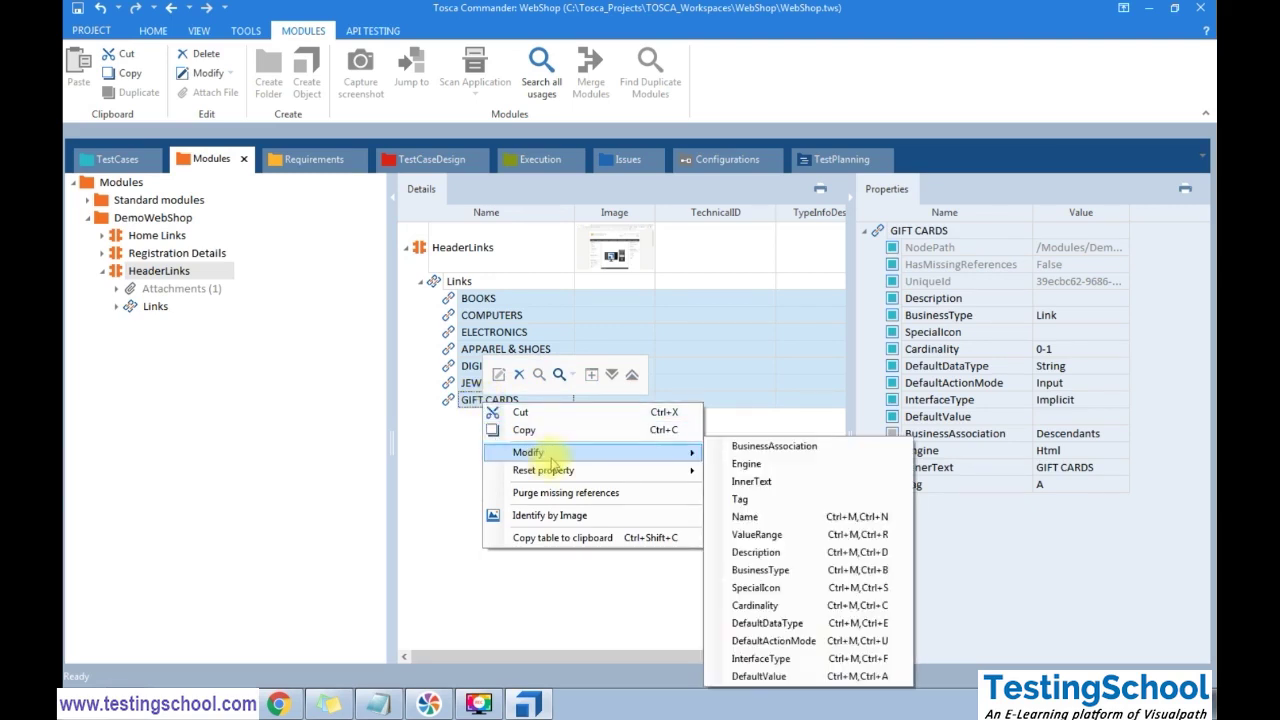
Convert the Links control group in the HeaderLinks module to separate XModuleAttributes and show the TestControlGroup test case
{"action": "right_click", "coordinate": [474, 284]}
{"action": "left_click", "coordinate": [560, 285]}
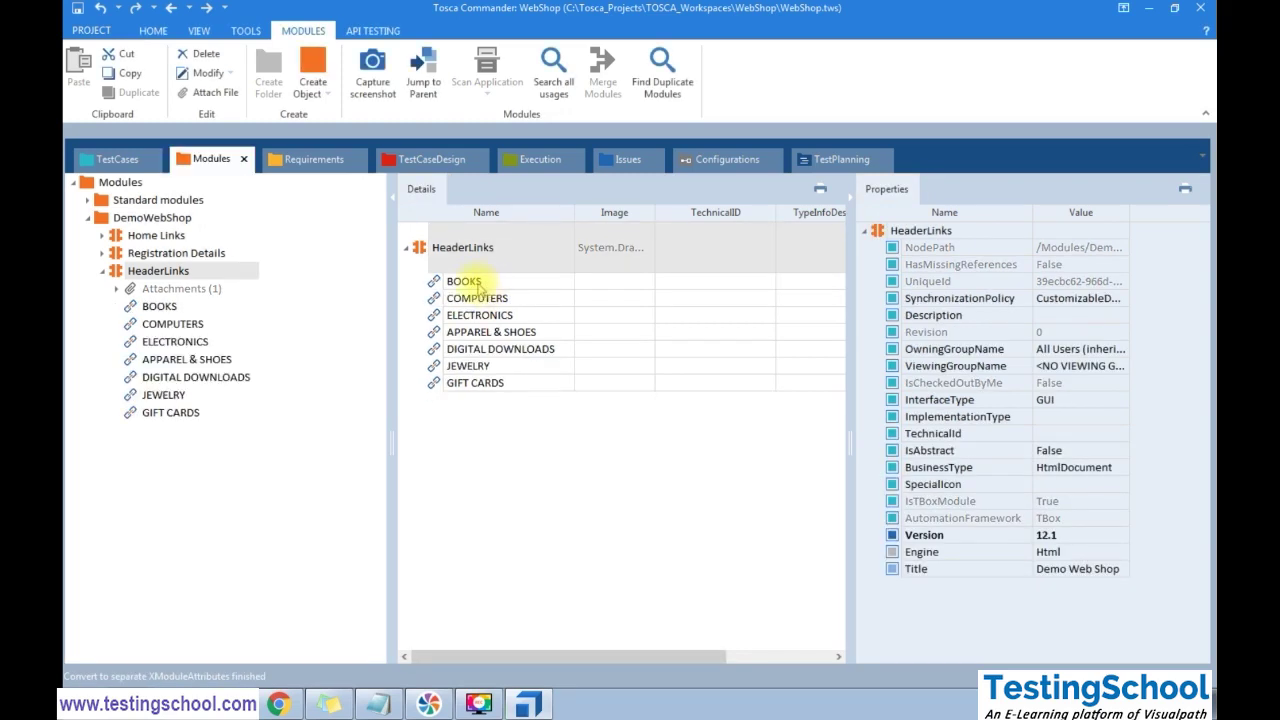
{"action": "left_click", "coordinate": [120, 161]}
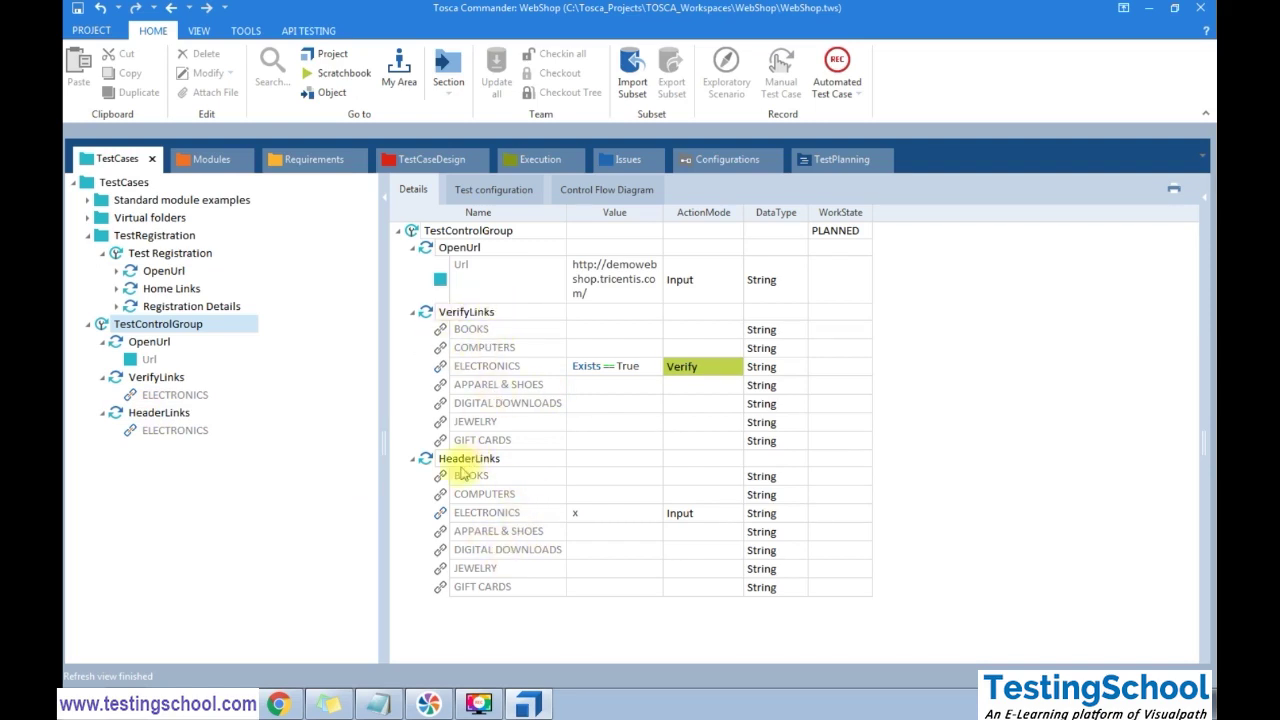
Convert the BOOKS through GIFT CARDS attributes of HeaderLinks to an unrenamed control group and check it in TestControlGroup
{"action": "left_click", "coordinate": [206, 159]}
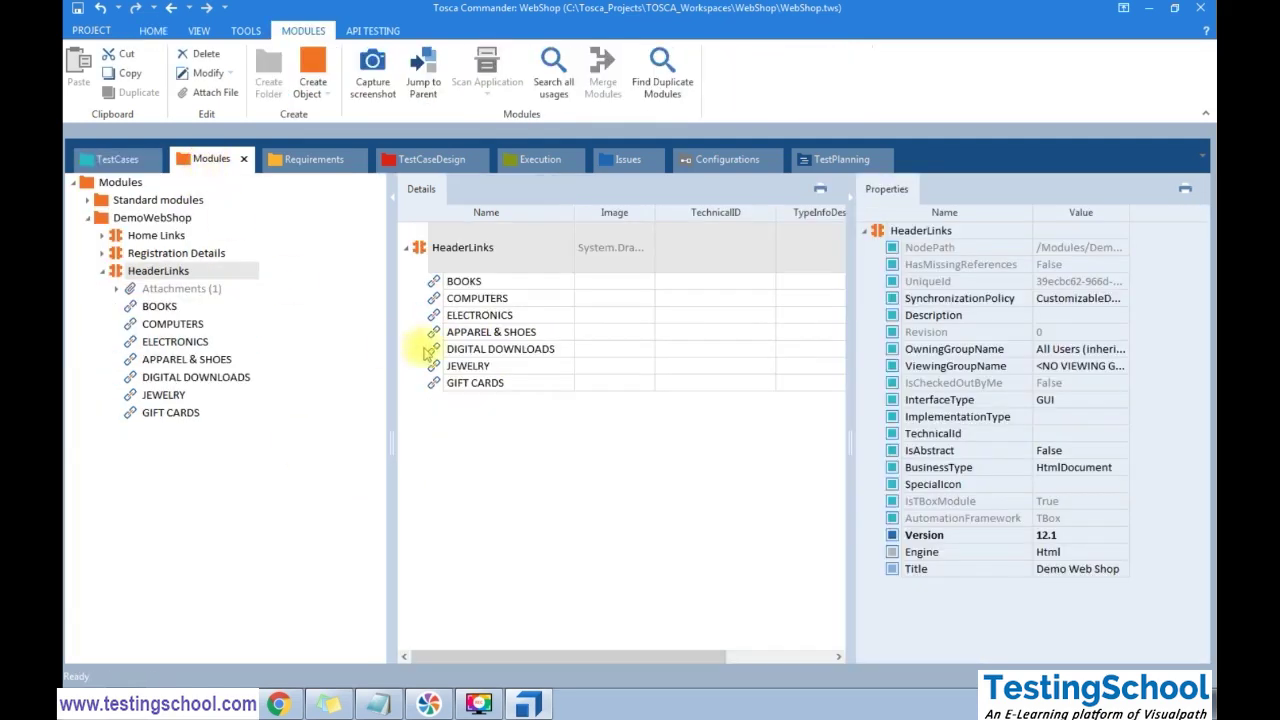
{"action": "left_click", "coordinate": [480, 285]}
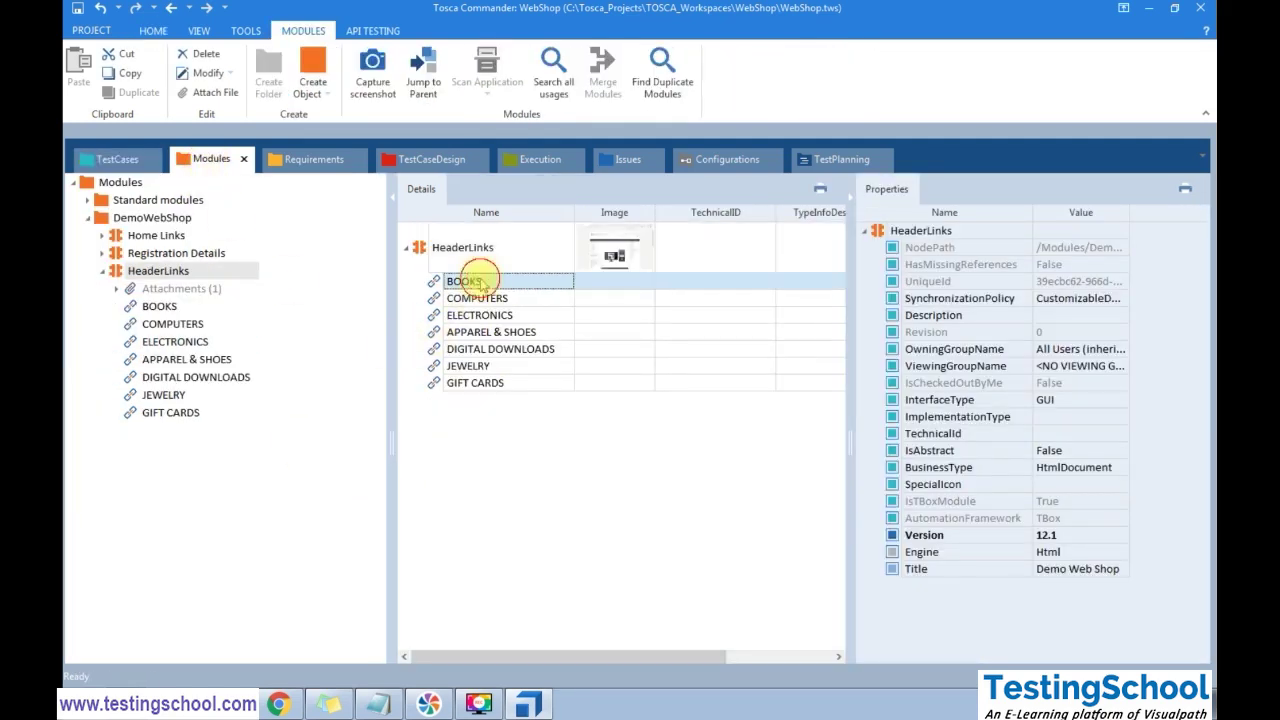
{"action": "left_click", "coordinate": [488, 388], "text": "shift"}
{"action": "right_click", "coordinate": [488, 390]}
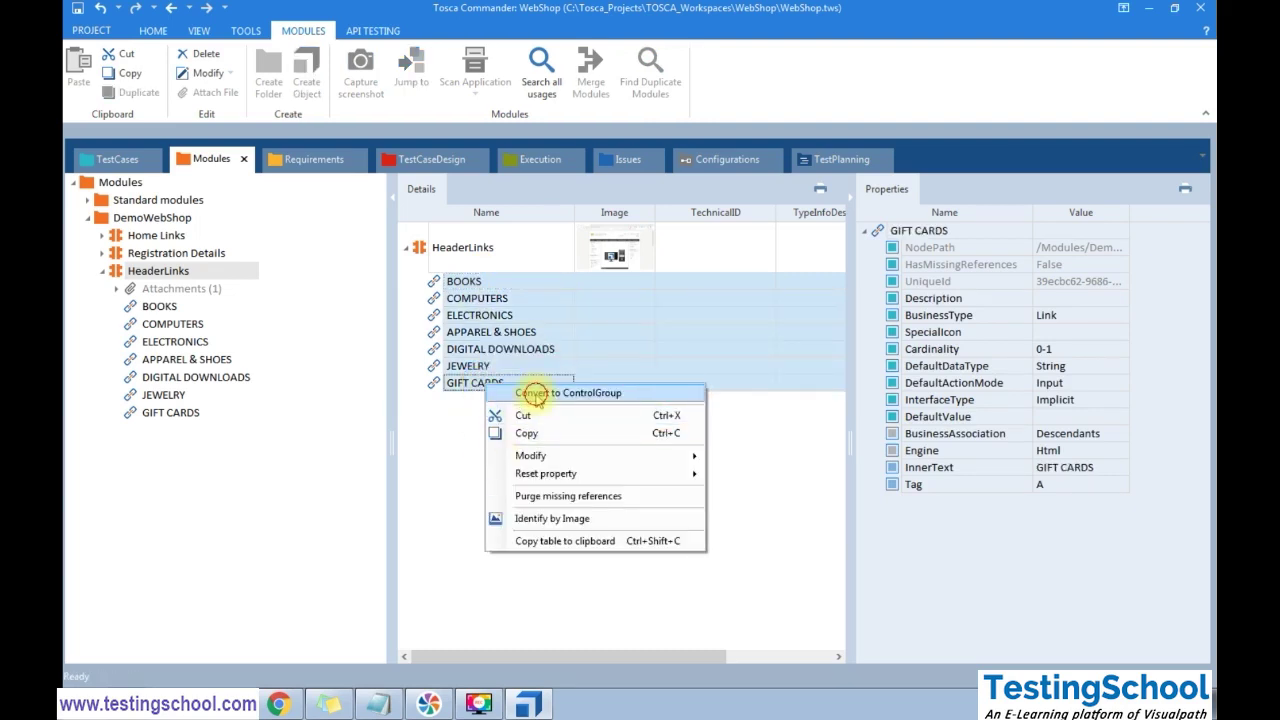
{"action": "left_click", "coordinate": [536, 391]}
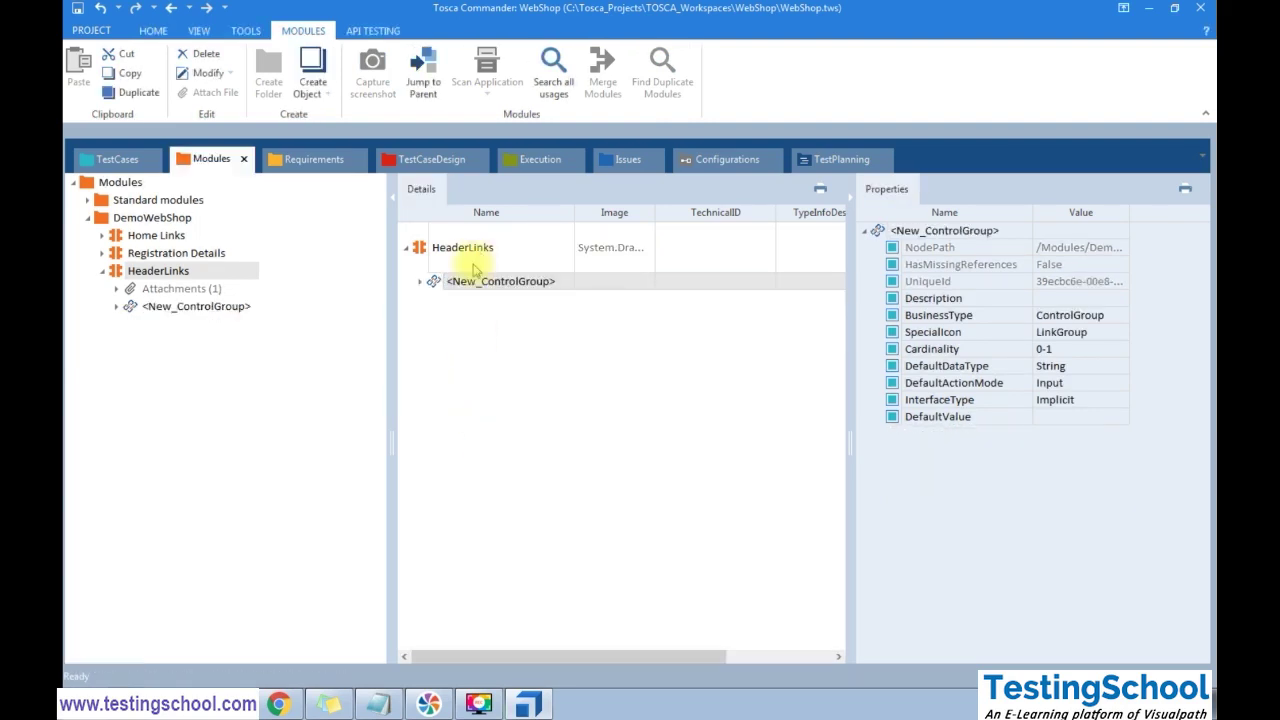
{"action": "left_click", "coordinate": [101, 150]}
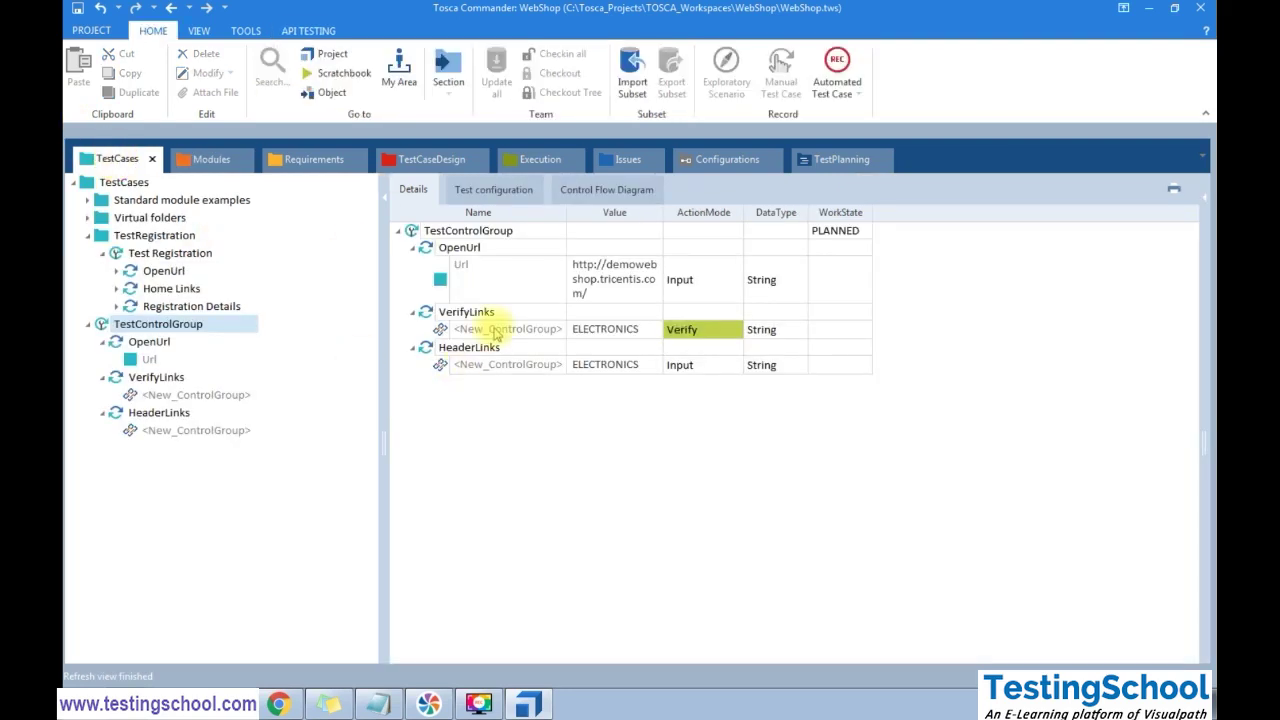
Expand the unrenamed control group in HeaderLinks, convert it back to separate XModuleAttributes, and review the test steps in TestControlGroup
{"action": "left_click", "coordinate": [207, 159]}
{"action": "left_click", "coordinate": [418, 282]}
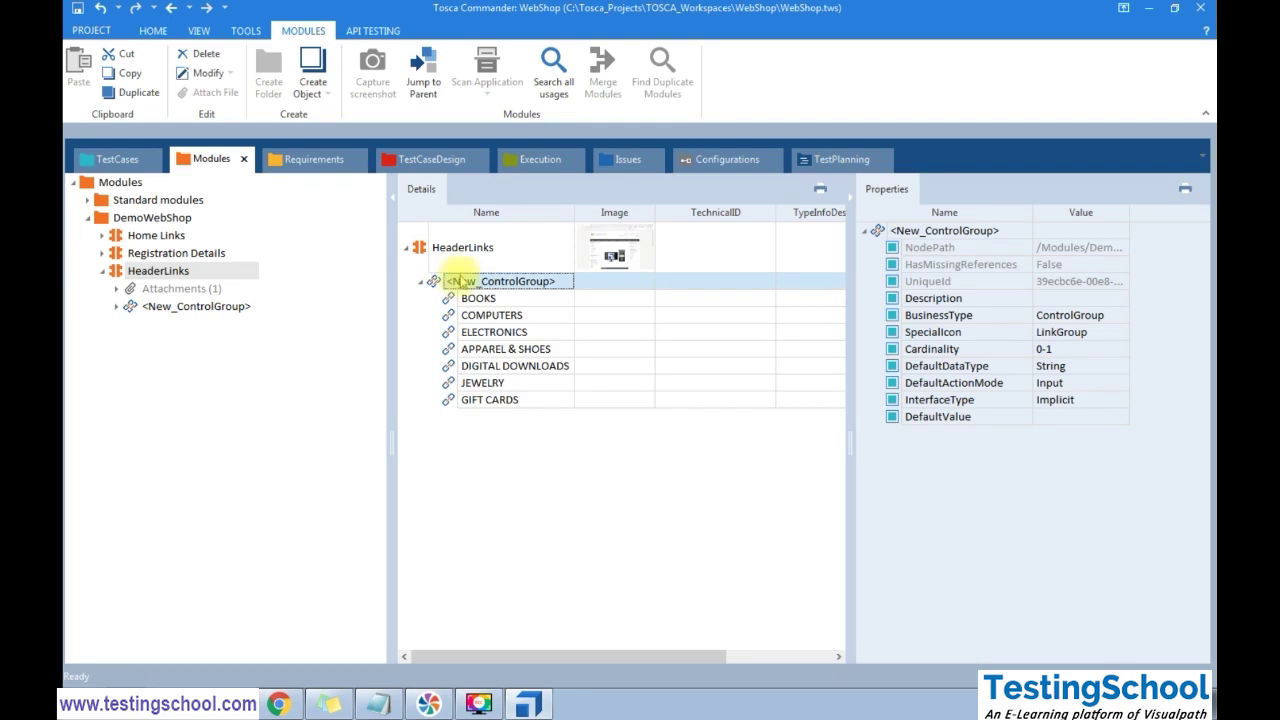
{"action": "right_click", "coordinate": [460, 281]}
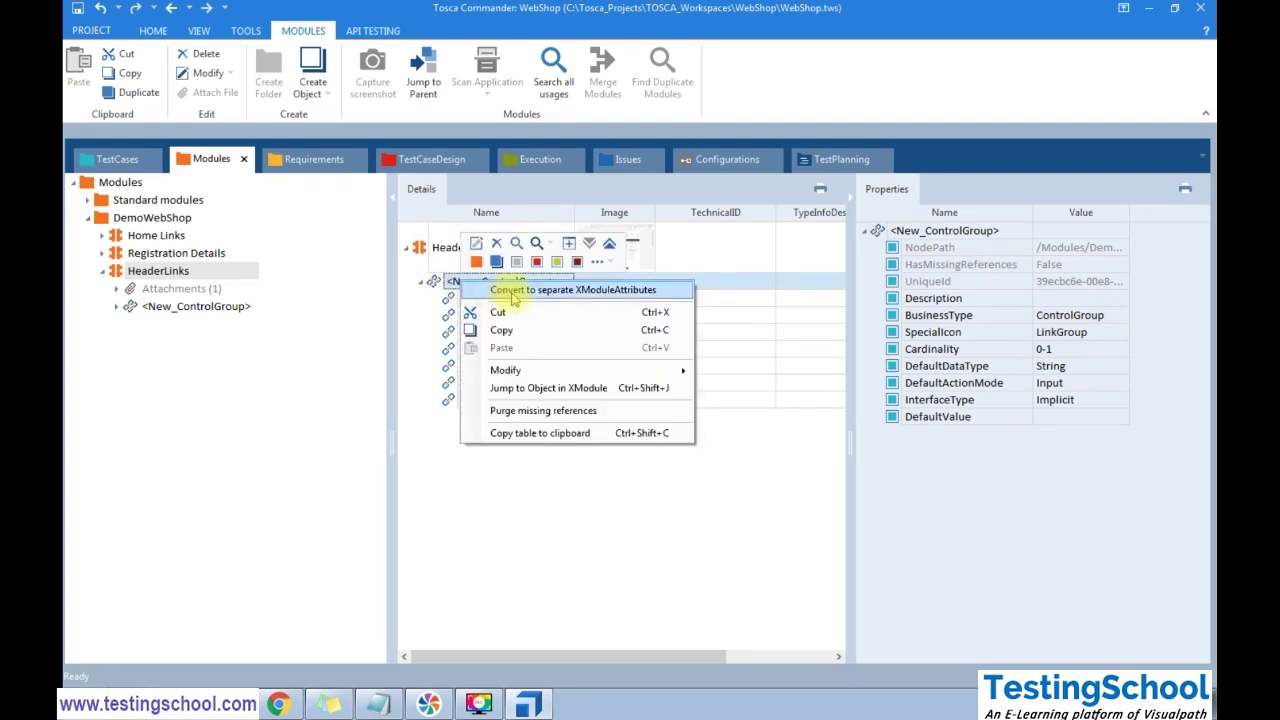
{"action": "left_click", "coordinate": [512, 292]}
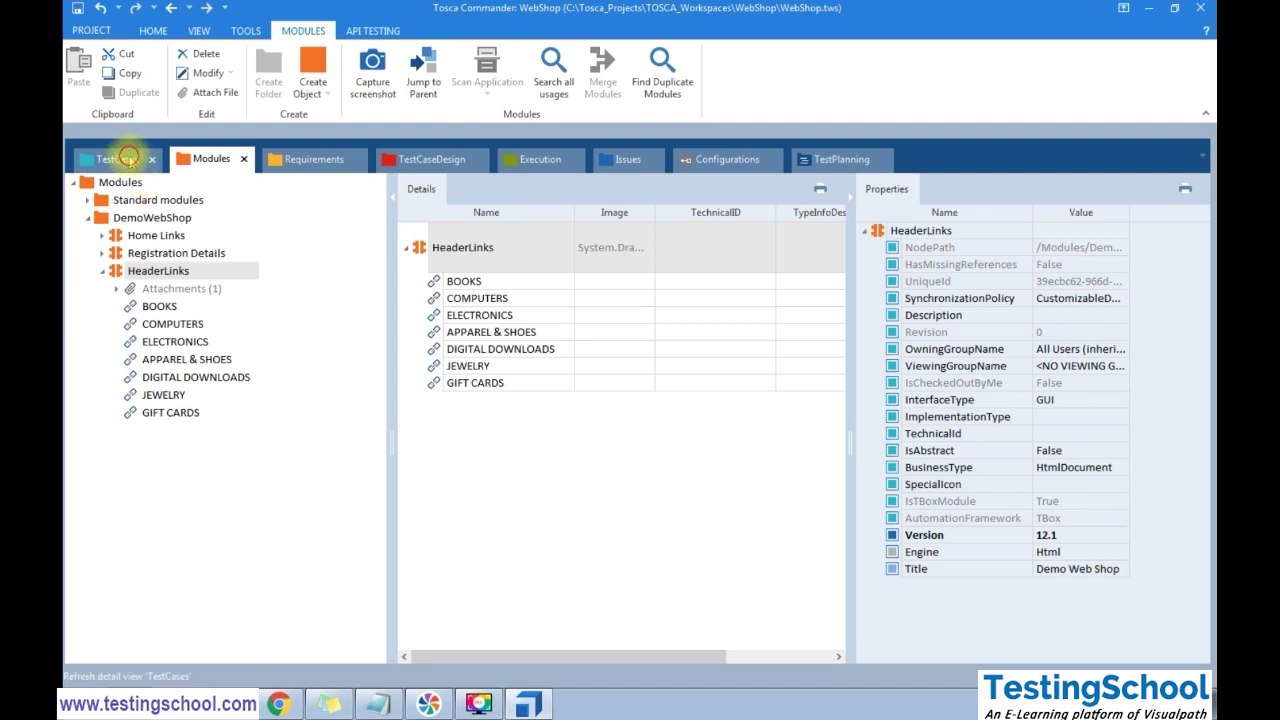
{"action": "left_click", "coordinate": [117, 159]}
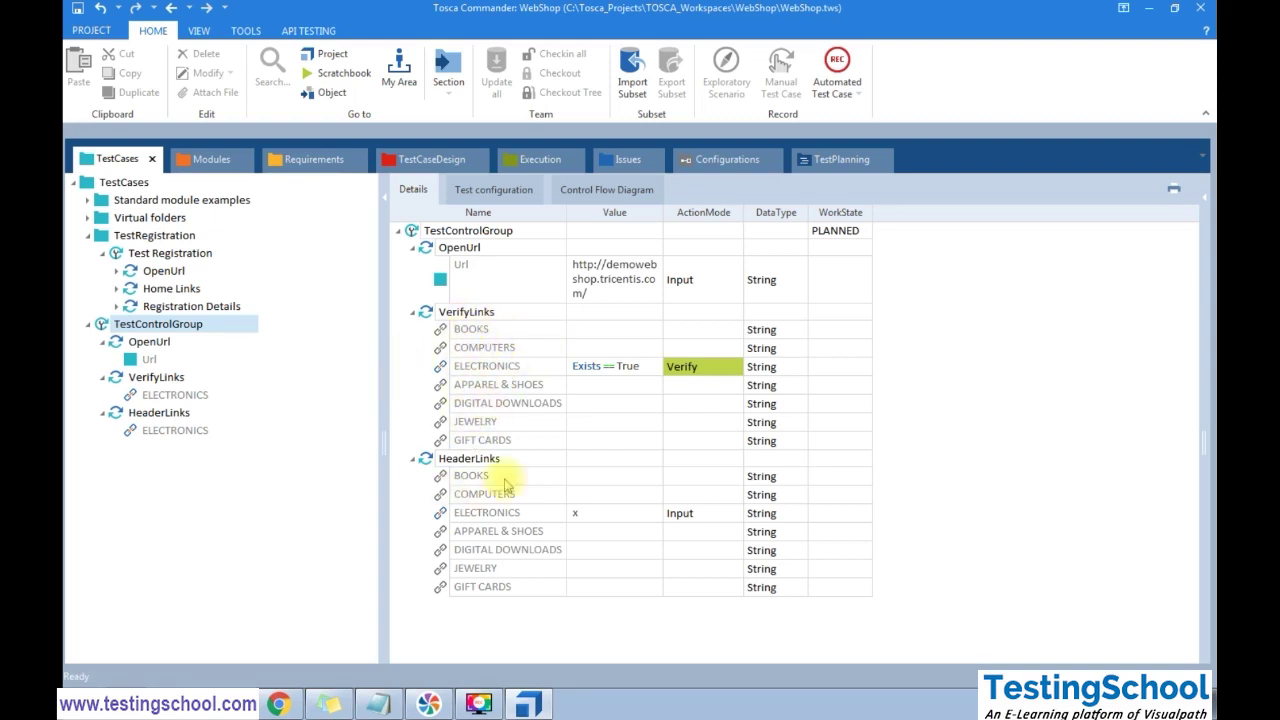
Regroup the HeaderLinks attributes from BOOKS to GIFT CARDS as a control group named Links, and show the TestControlGroup test case
{"action": "left_click", "coordinate": [207, 159]}
{"action": "left_click", "coordinate": [478, 281]}
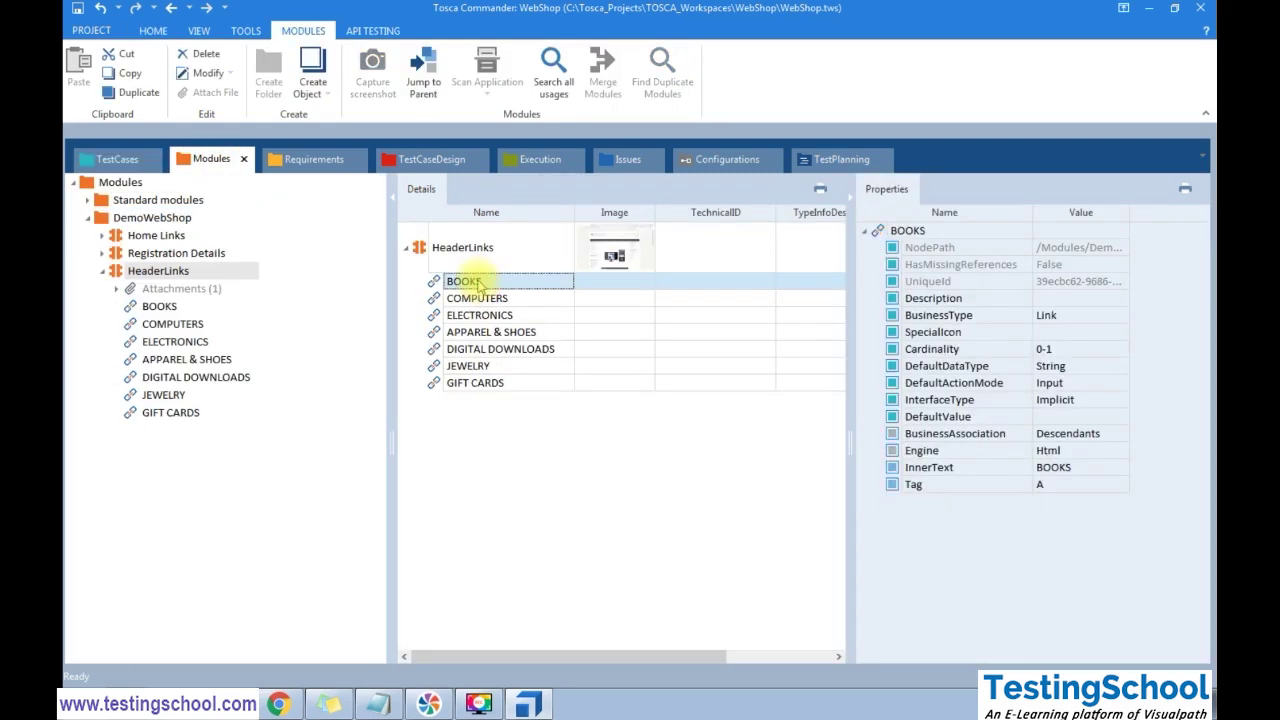
{"action": "left_click", "coordinate": [468, 382], "text": "shift"}
{"action": "right_click", "coordinate": [476, 384]}
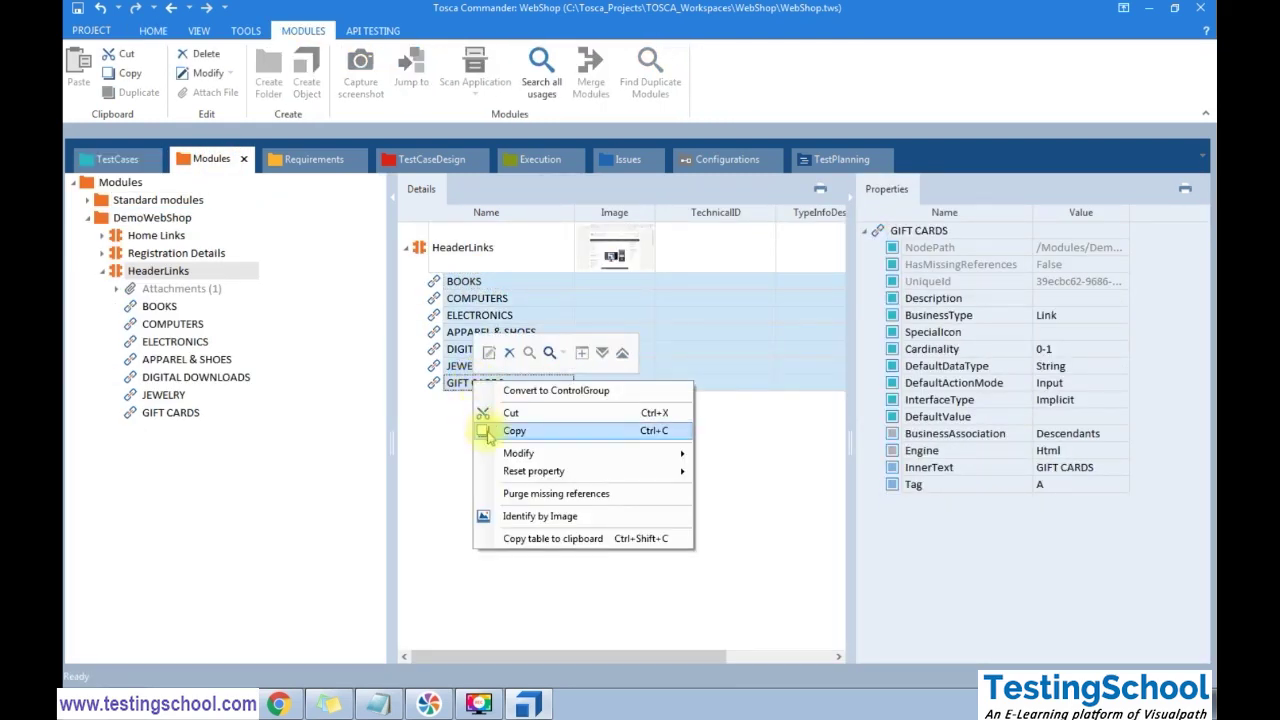
{"action": "left_click", "coordinate": [536, 391]}
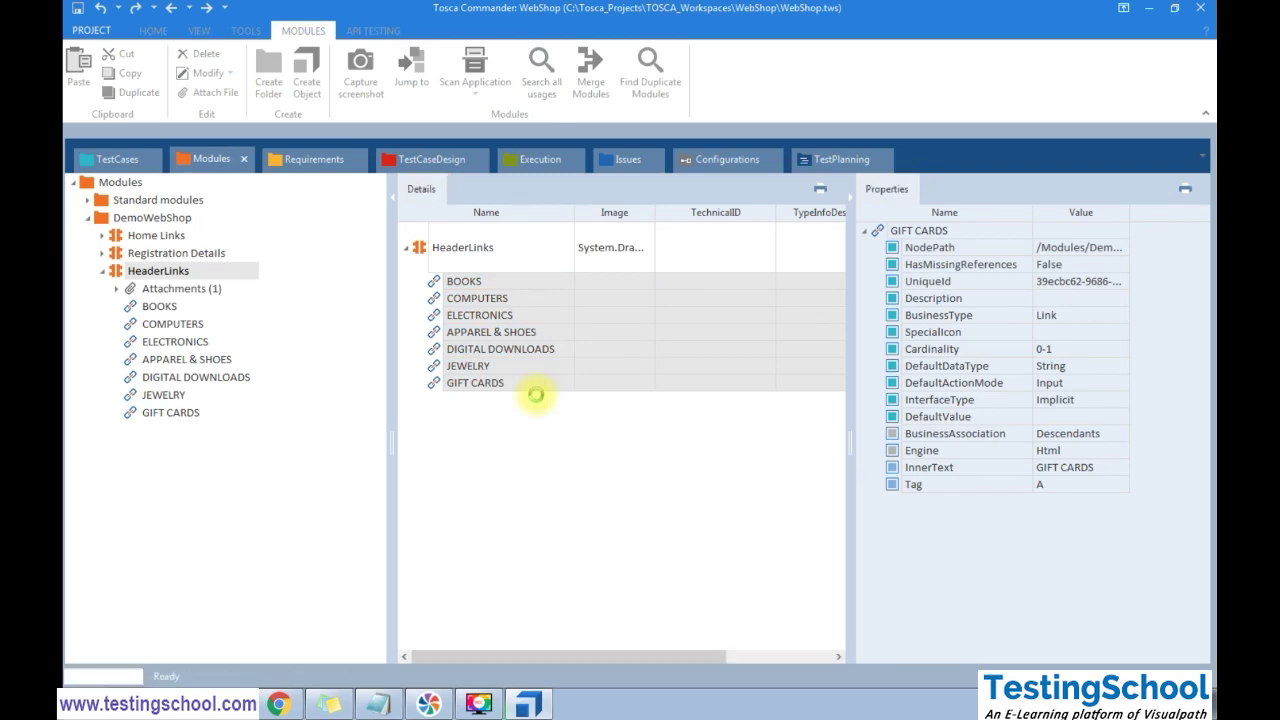
{"action": "left_click", "coordinate": [485, 281]}
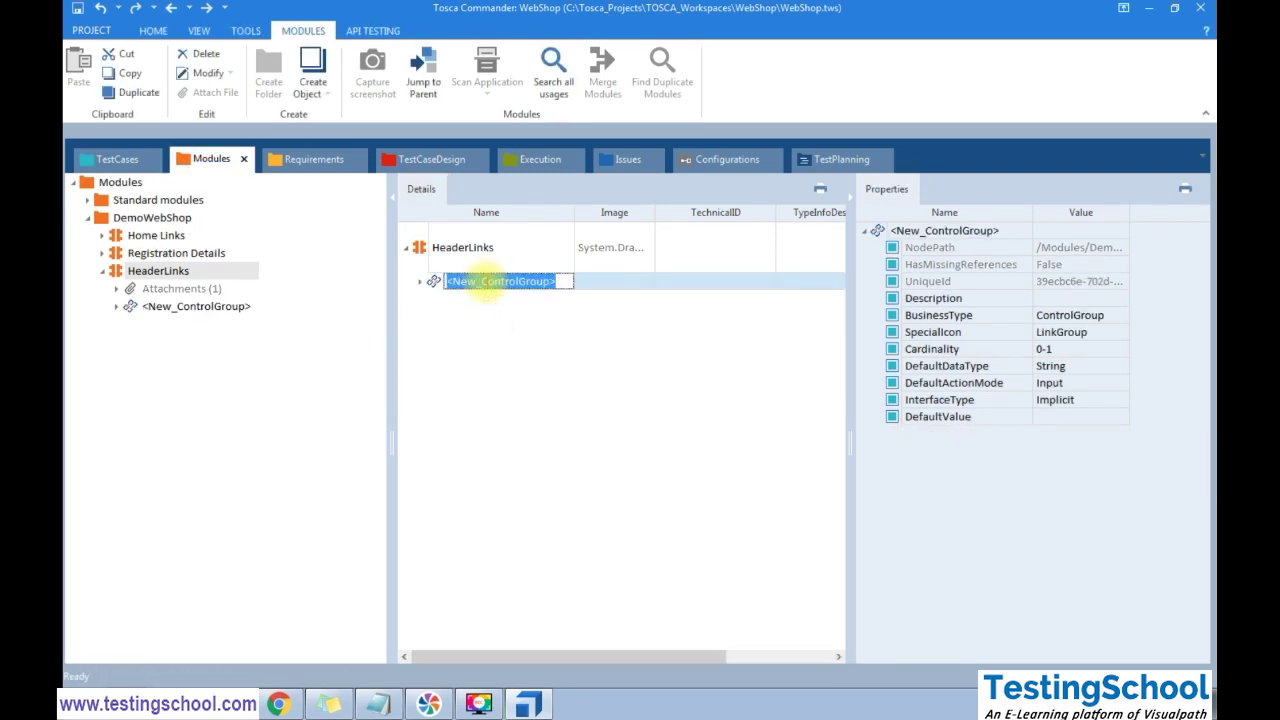
{"action": "type", "text": "Links"}
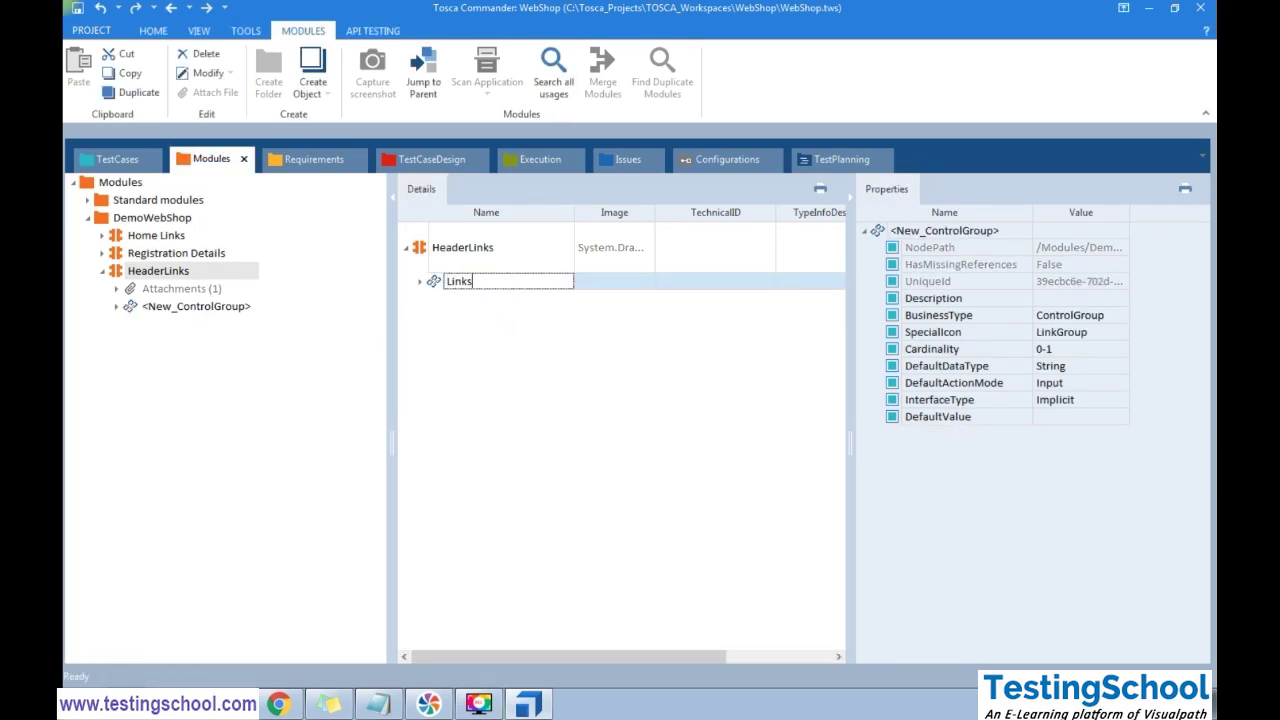
{"action": "left_click", "coordinate": [616, 435]}
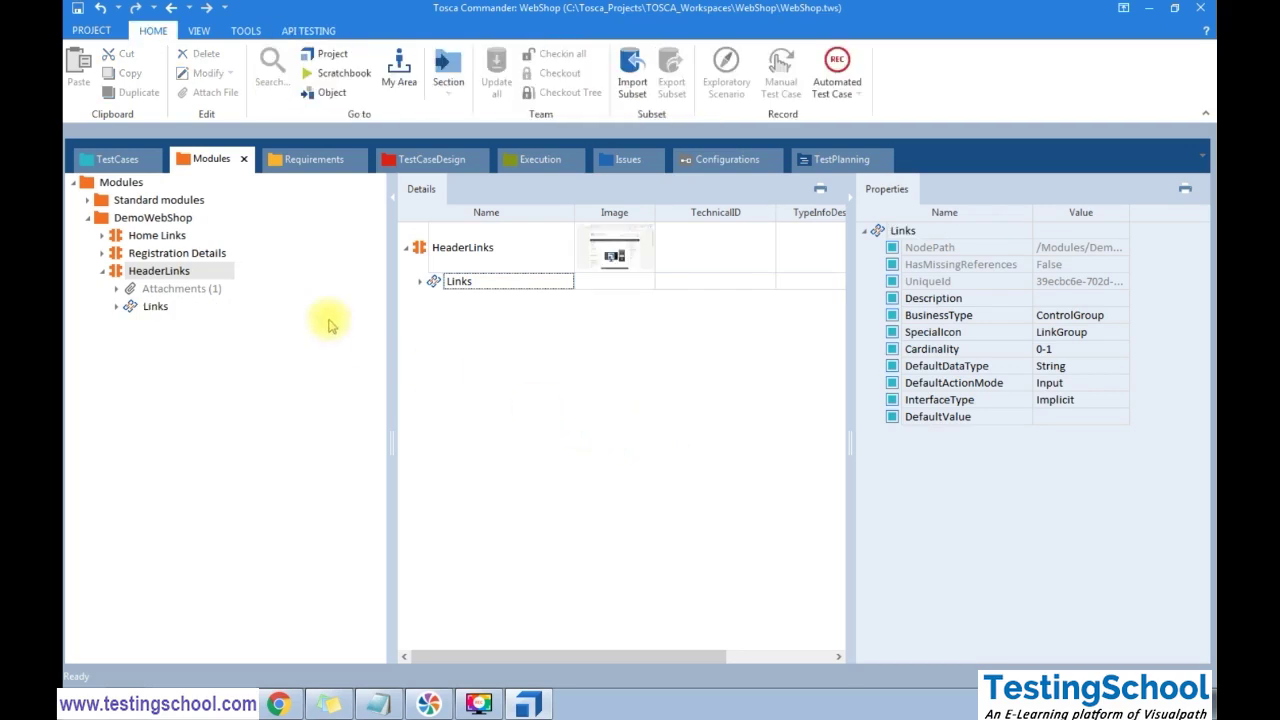
{"action": "left_click", "coordinate": [133, 163]}
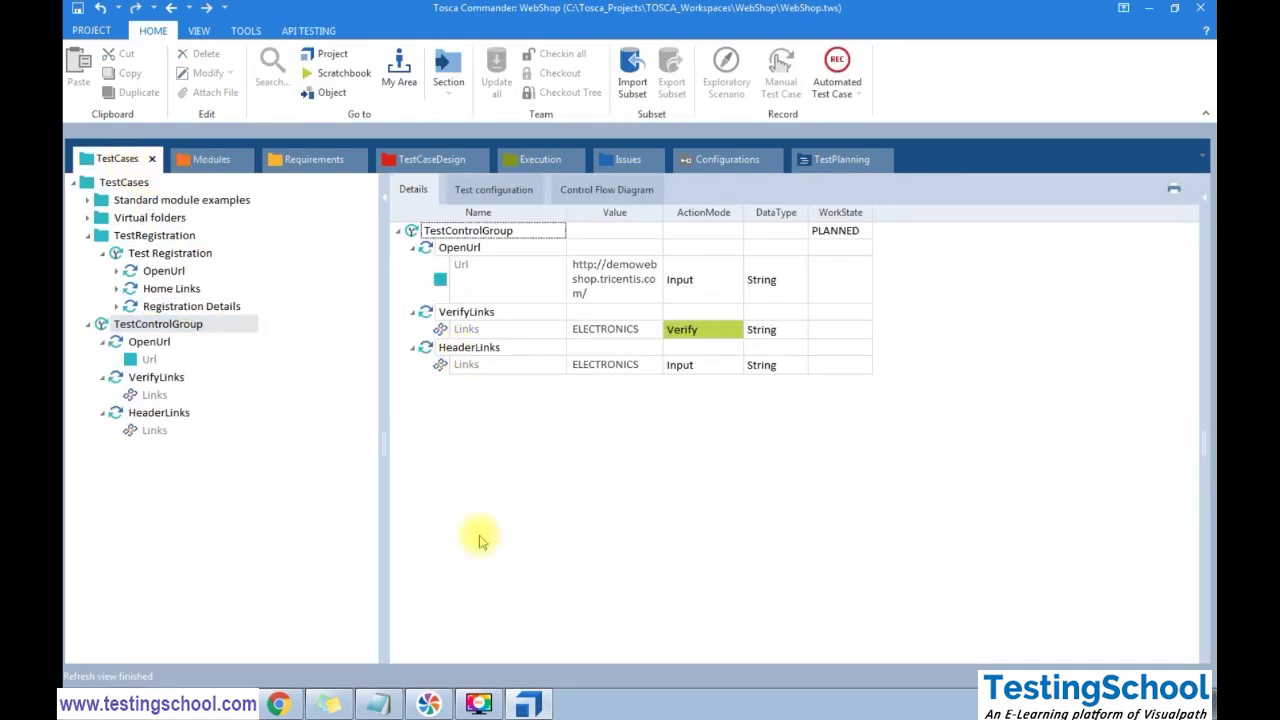